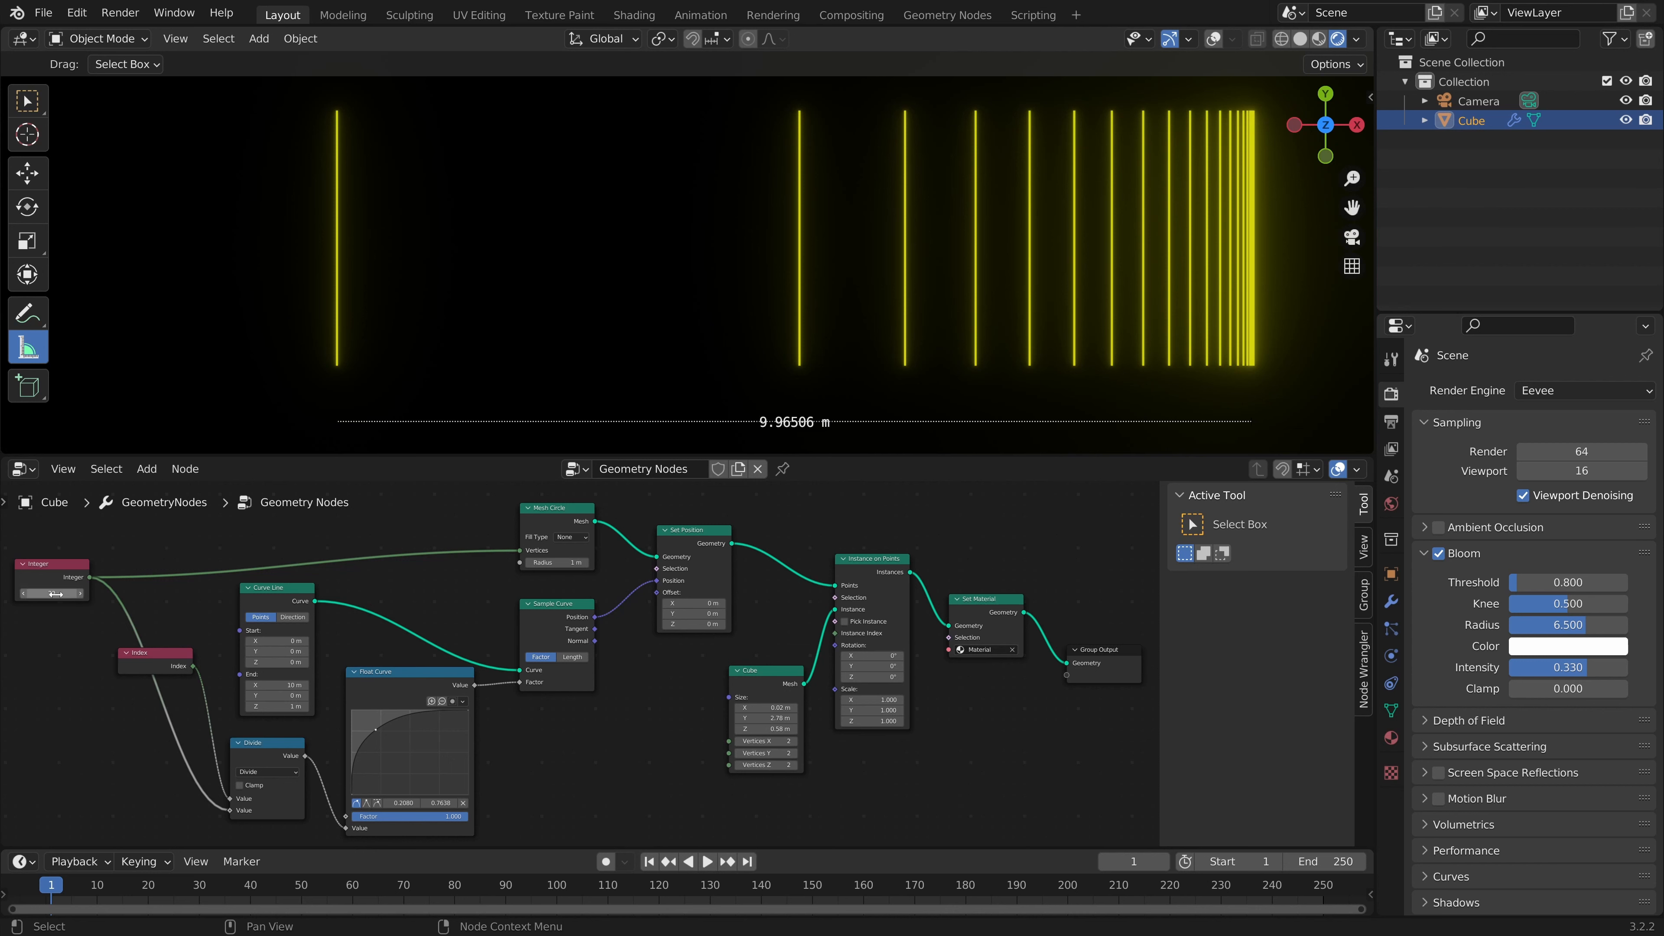
Step: Append a zero to the Integer node's value and adjust the shape of the Float Curve in the finished setup
double_click(52, 592)
key("End")
type("0")
key("Return")
left_click_drag(402, 722, 429, 757)
left_click(409, 741)
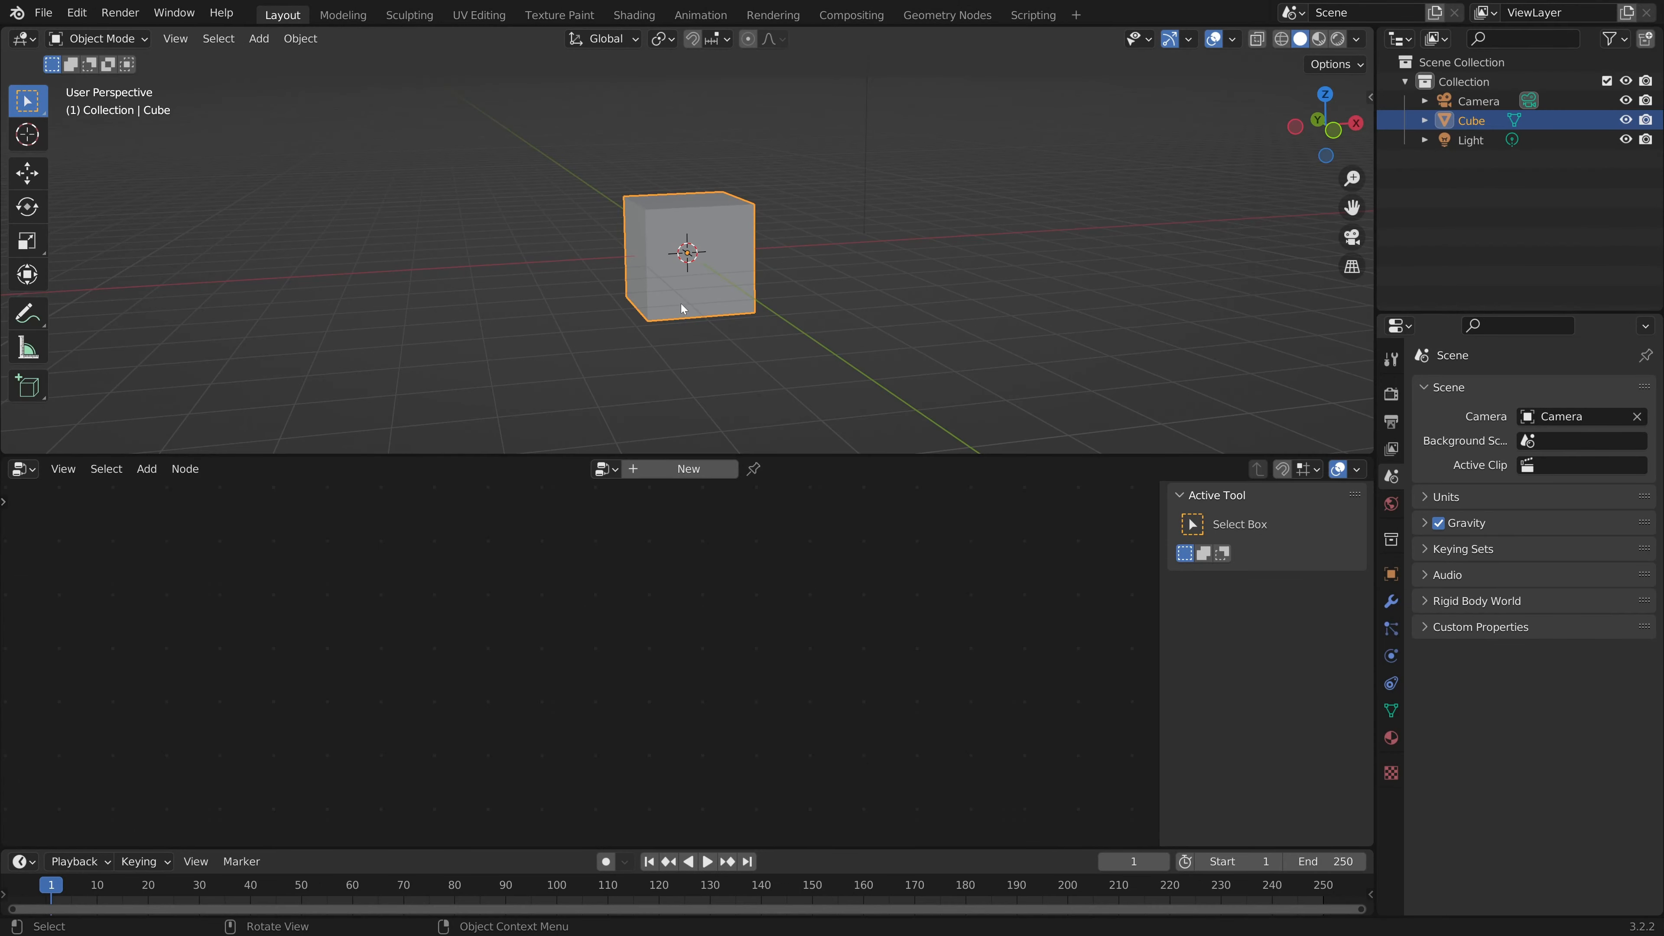
Step: Create a geometry node tree on the cube, reposition its nodes and delete the Group Input node
left_click(664, 468)
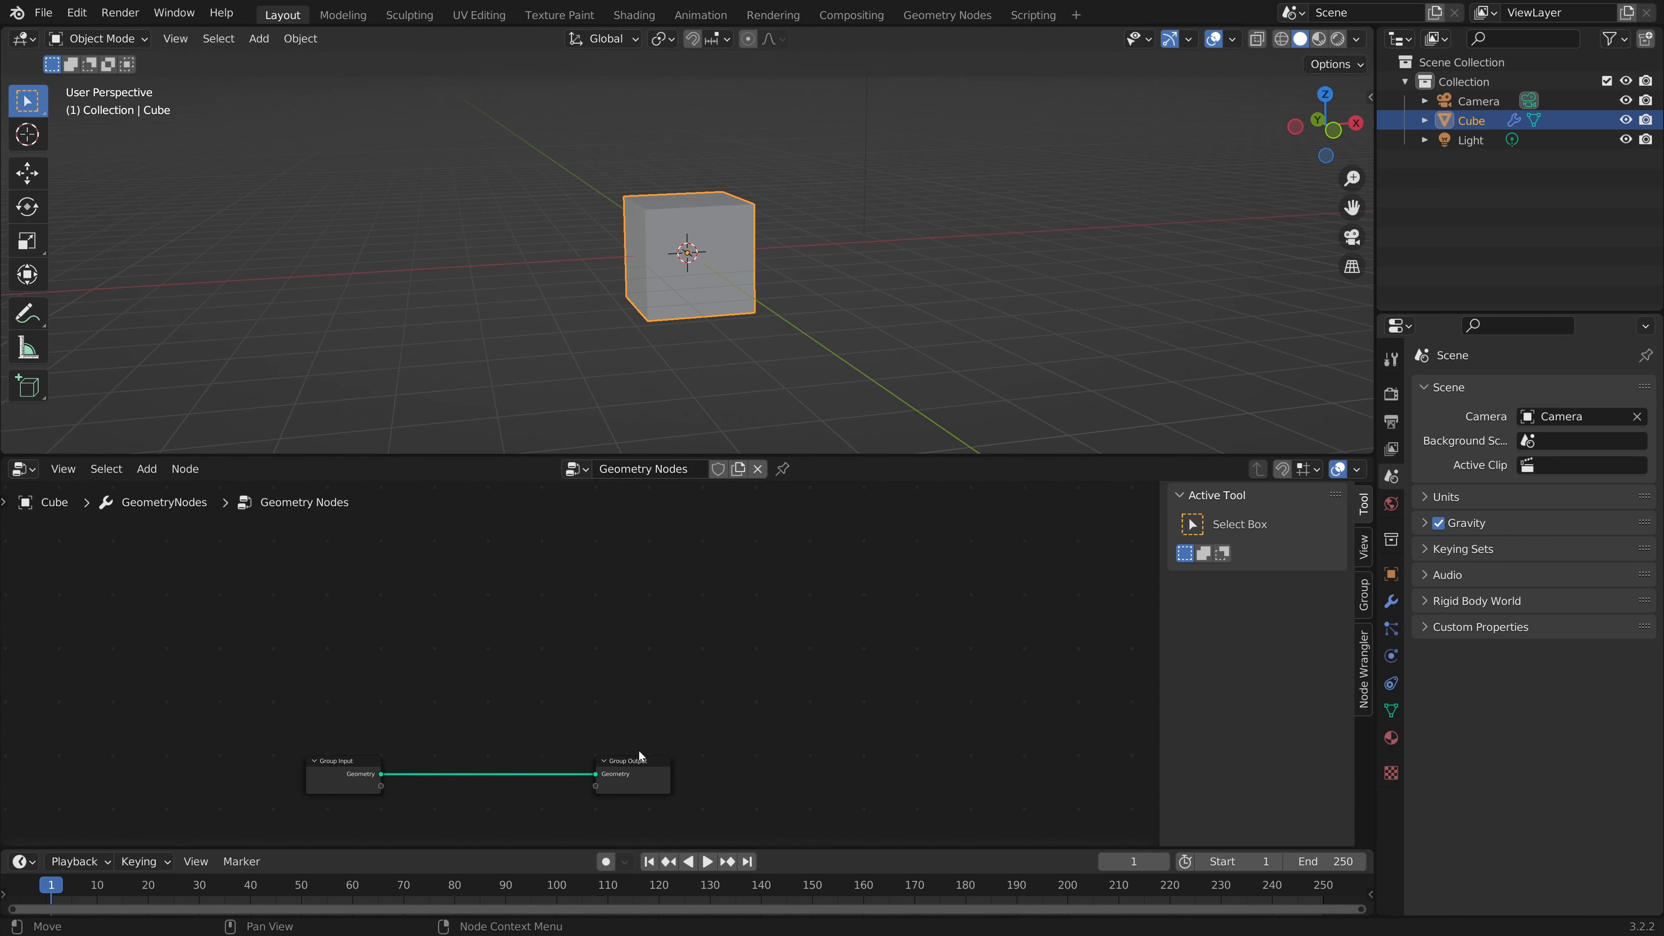
left_click_drag(641, 757, 807, 654)
left_click_drag(367, 773, 485, 690)
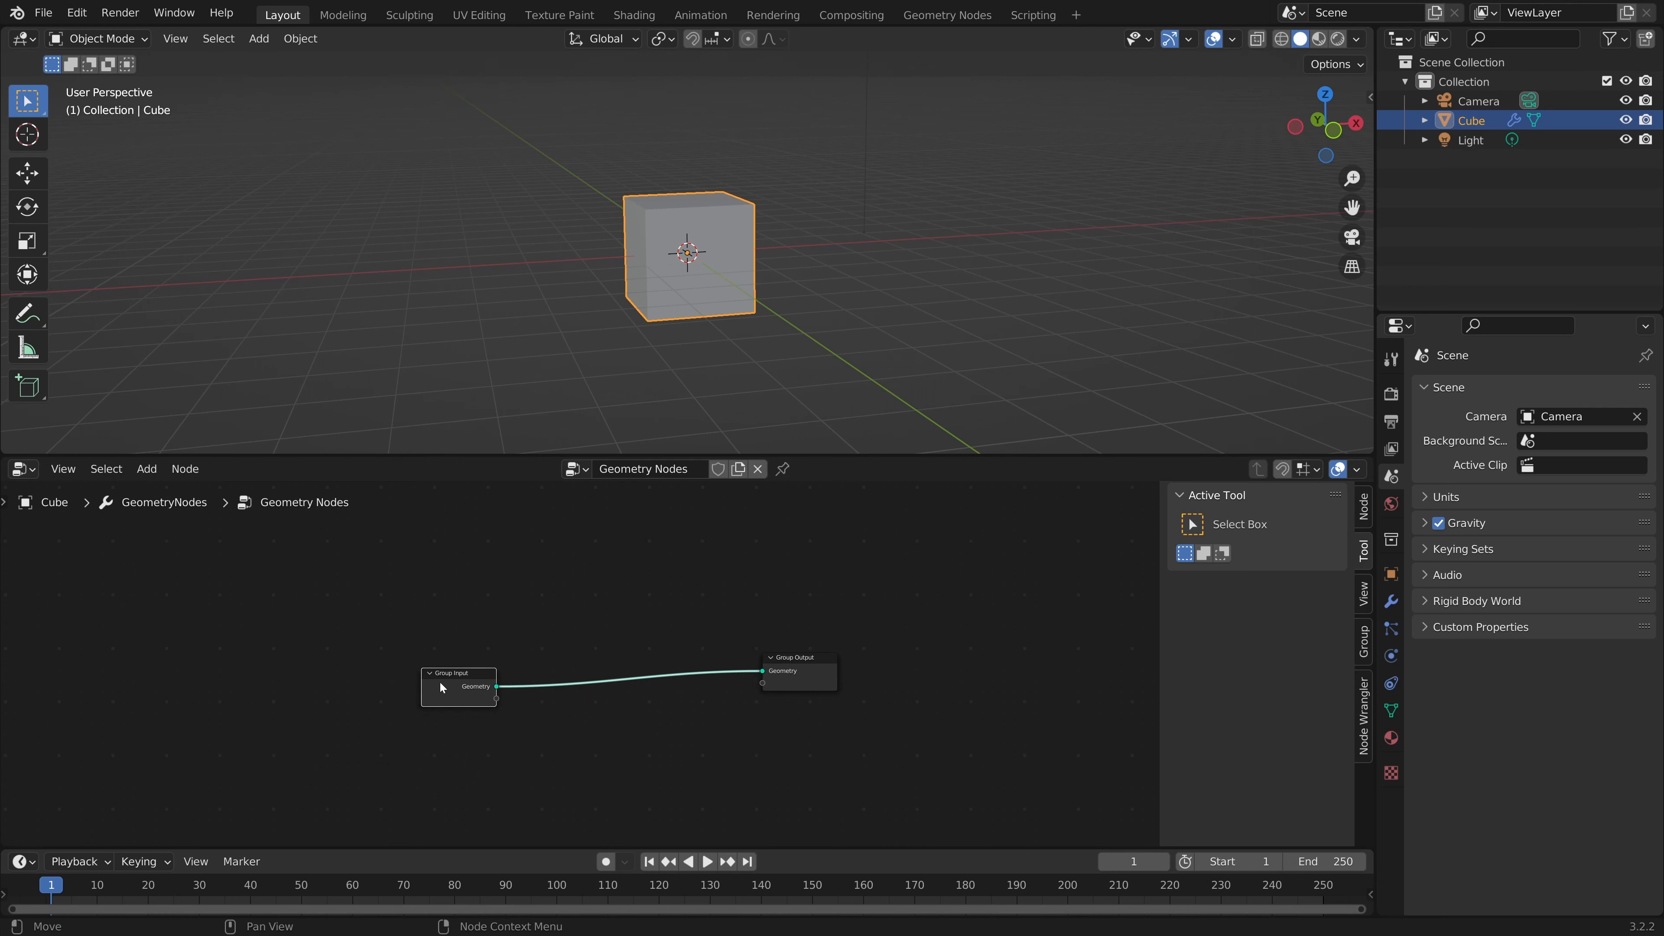
key("x")
Step: Add a Cube mesh primitive node and connect its Mesh output to the Group Output's Geometry
key("shift+a")
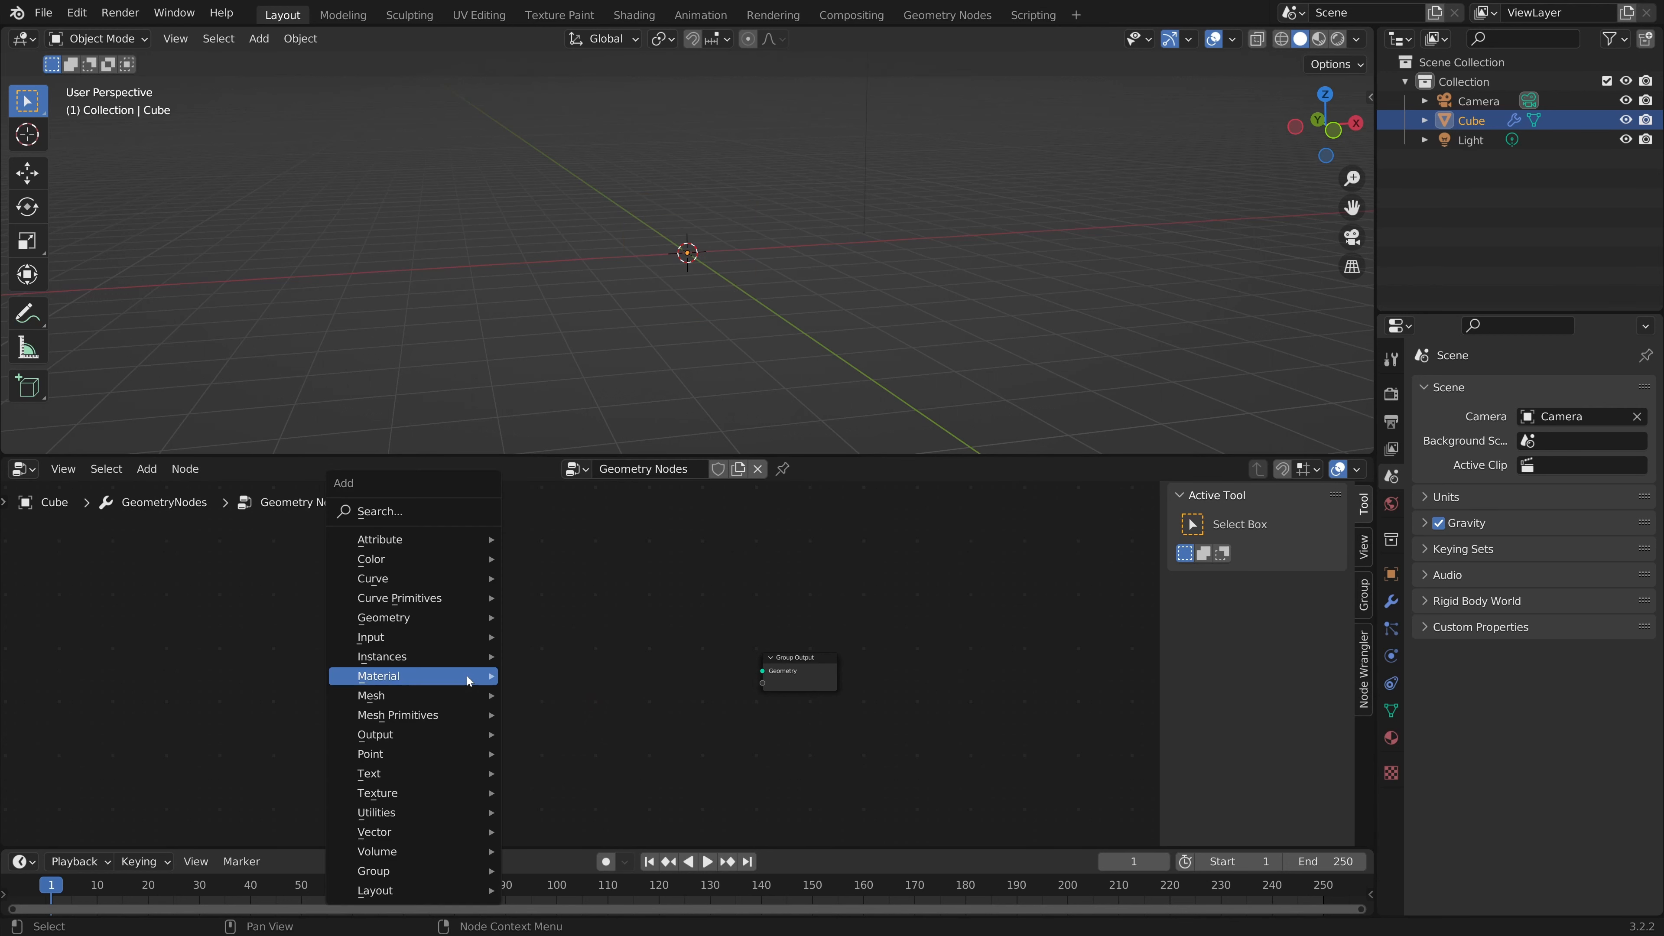
type("scube")
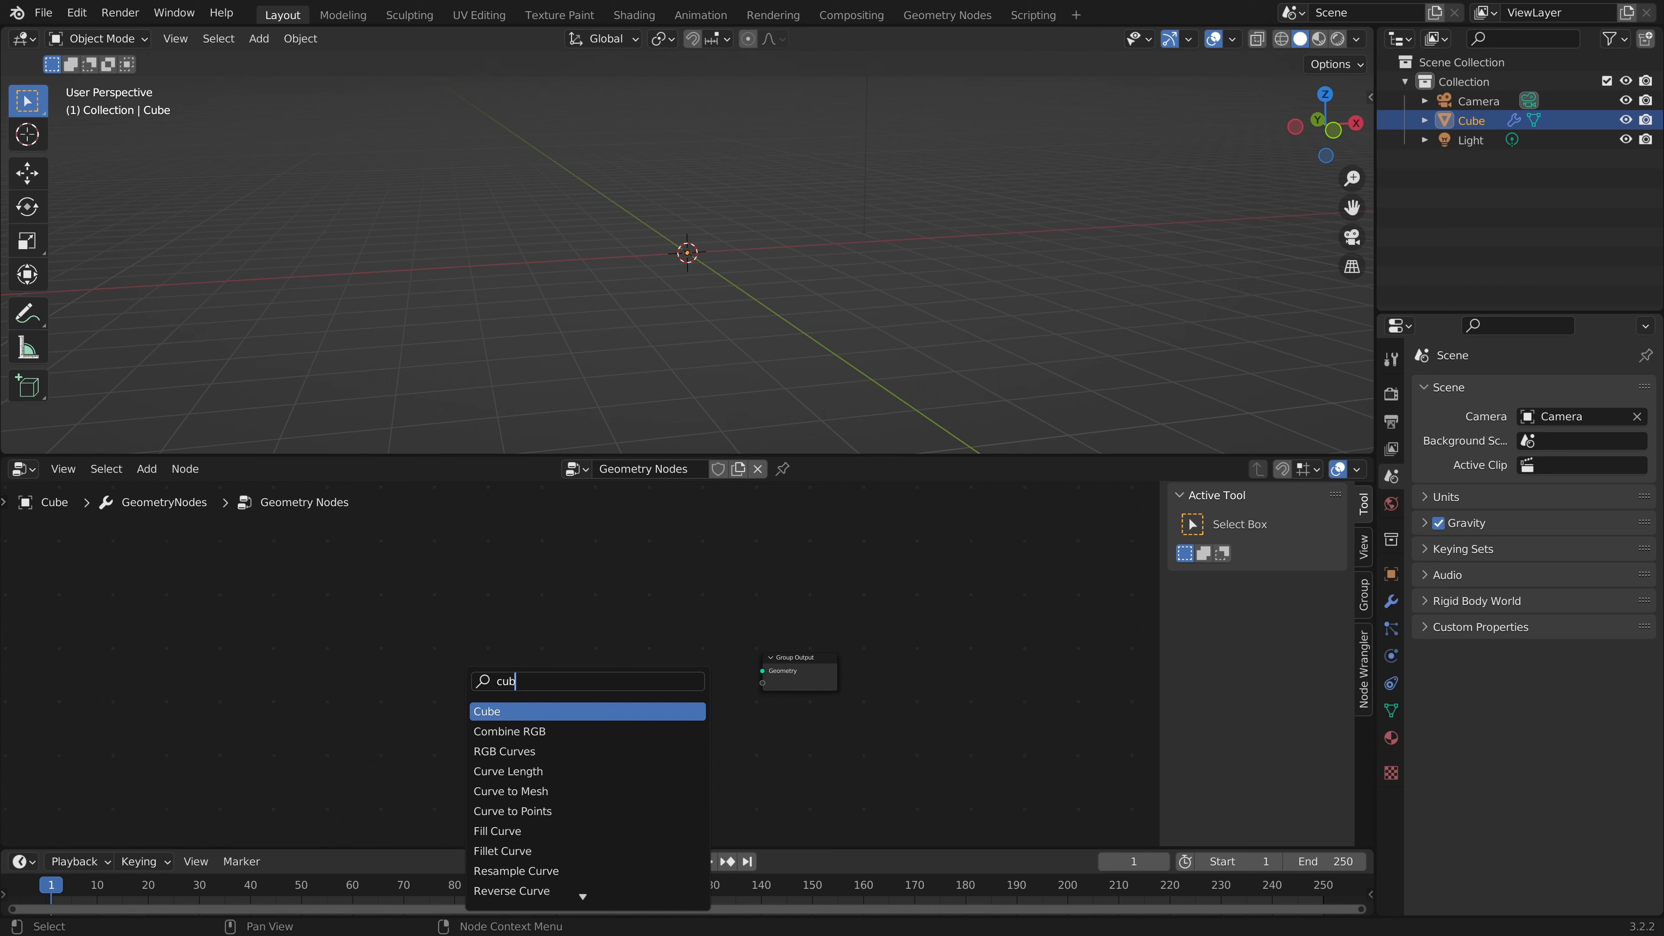
key("Return")
left_click(572, 617)
left_click_drag(643, 646, 844, 658)
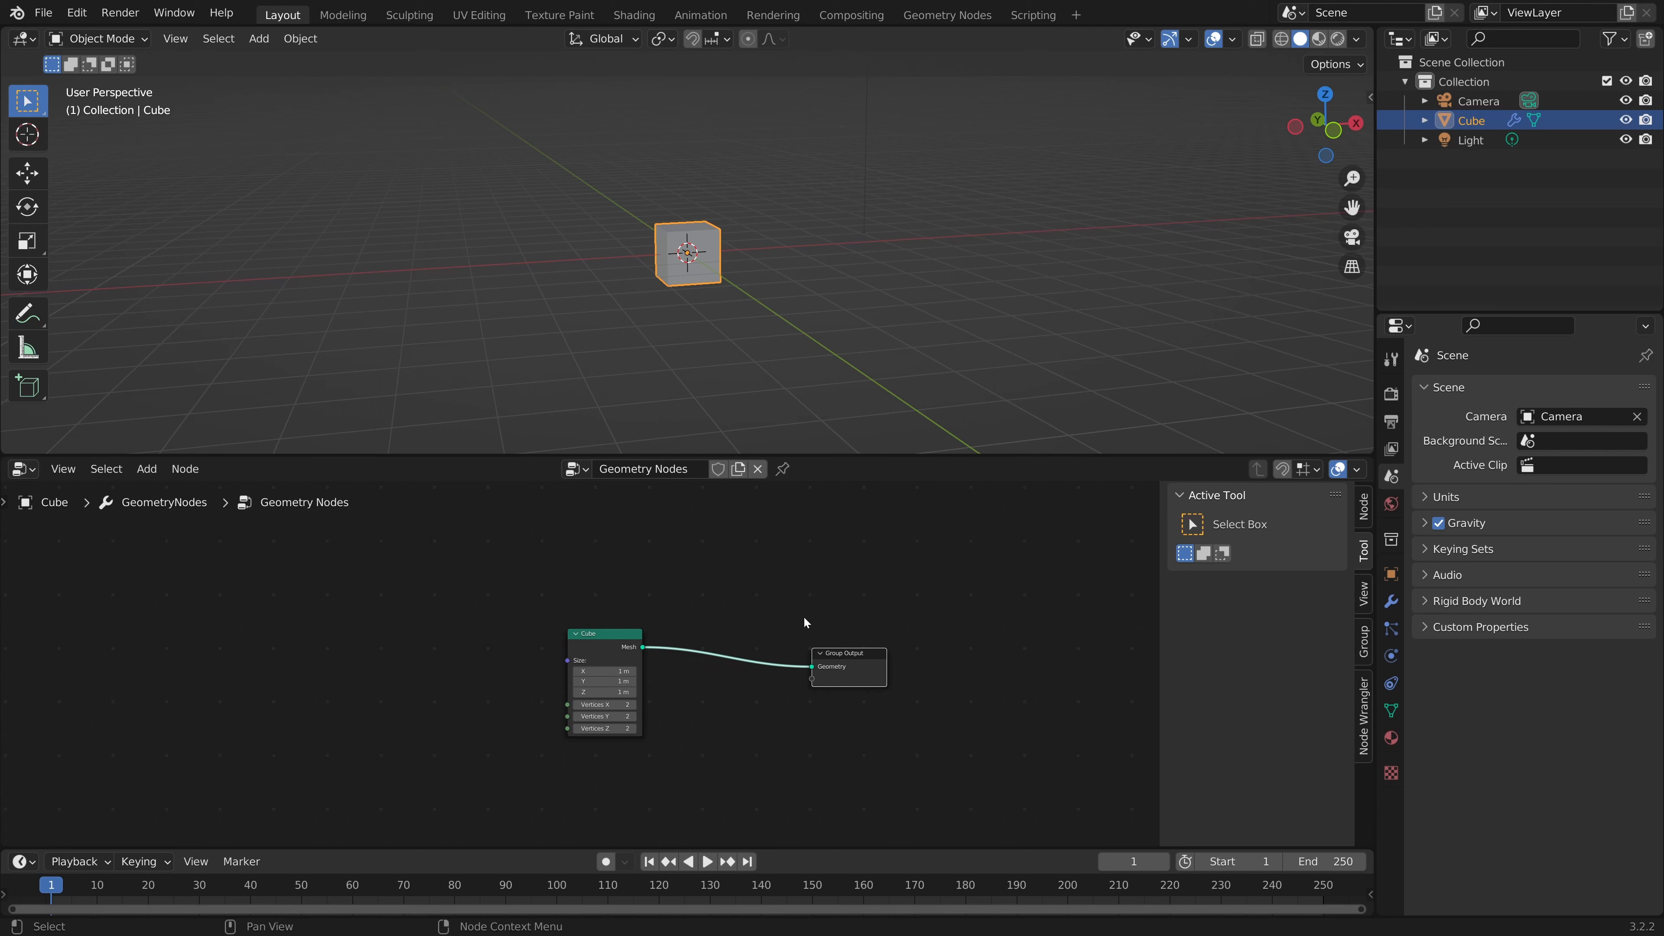
Step: Insert a Set Material node between the Cube and Group Output nodes and assign Material to it
scroll(691, 273, "up", 3)
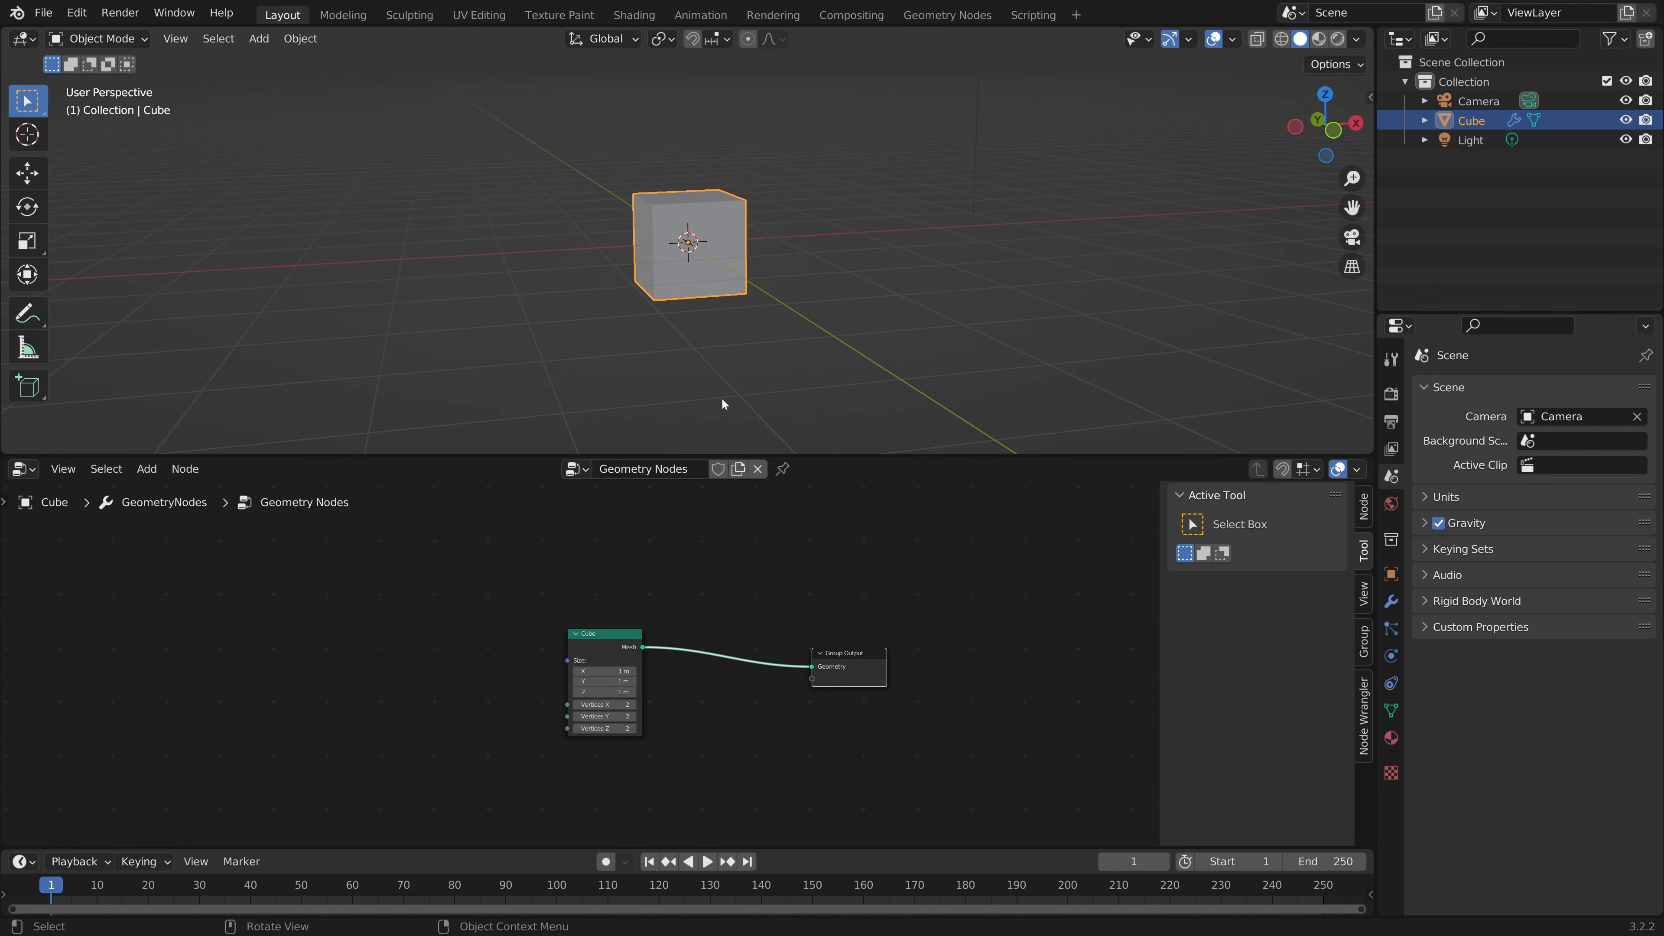
left_click(799, 581)
key("shift+a")
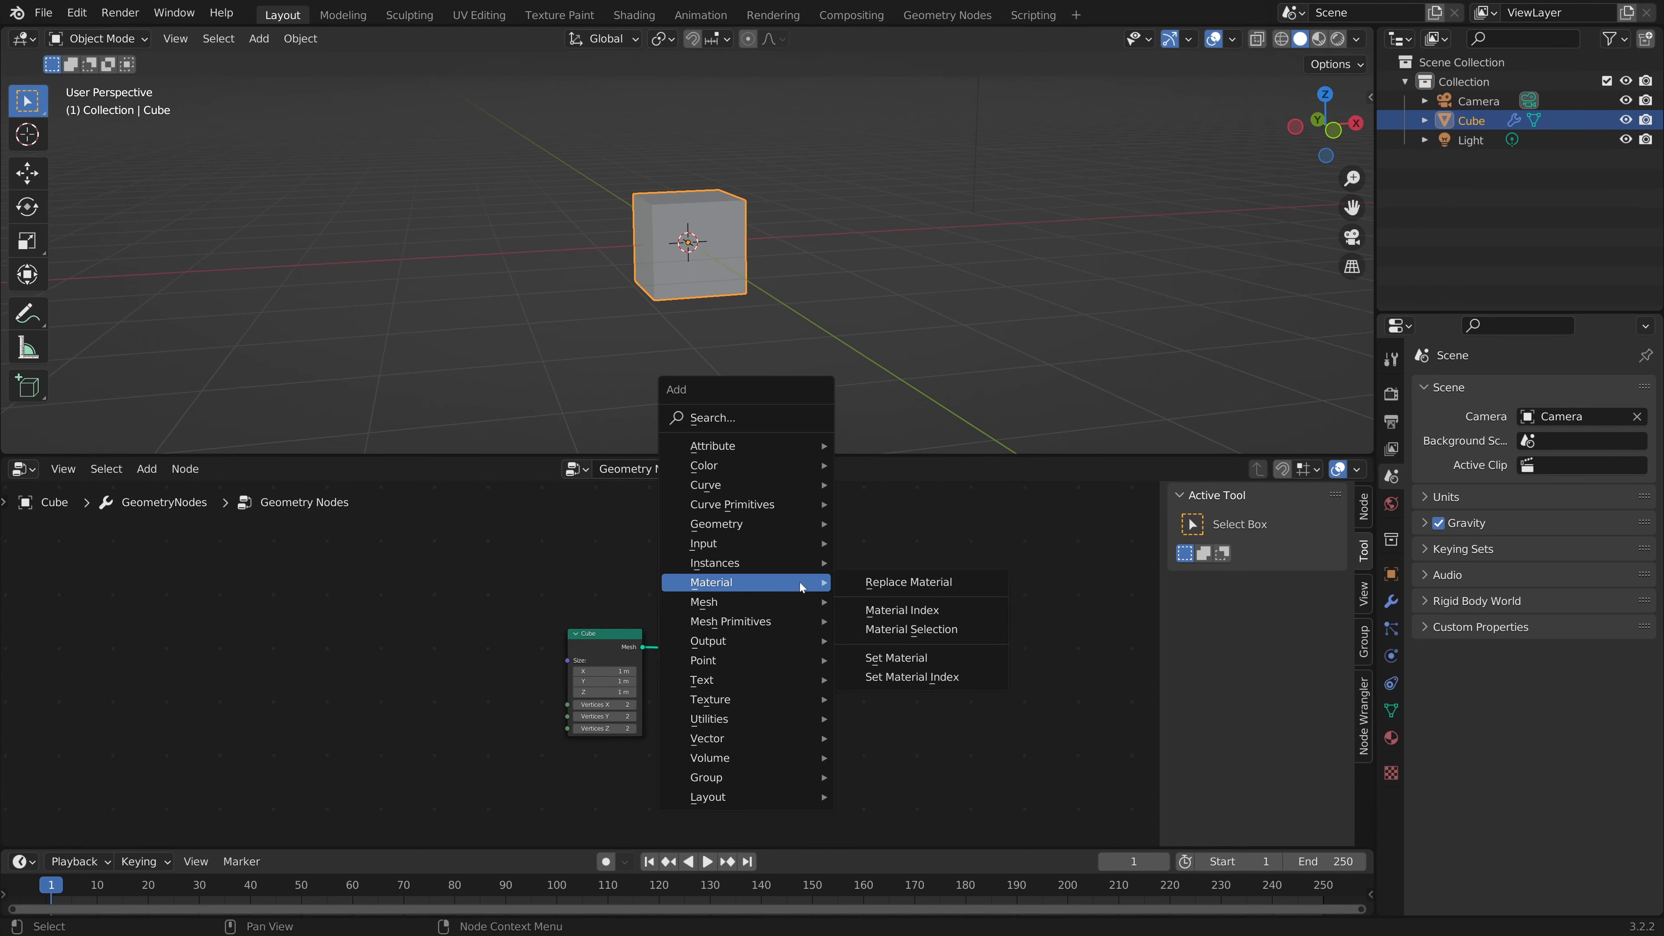
type("ssm")
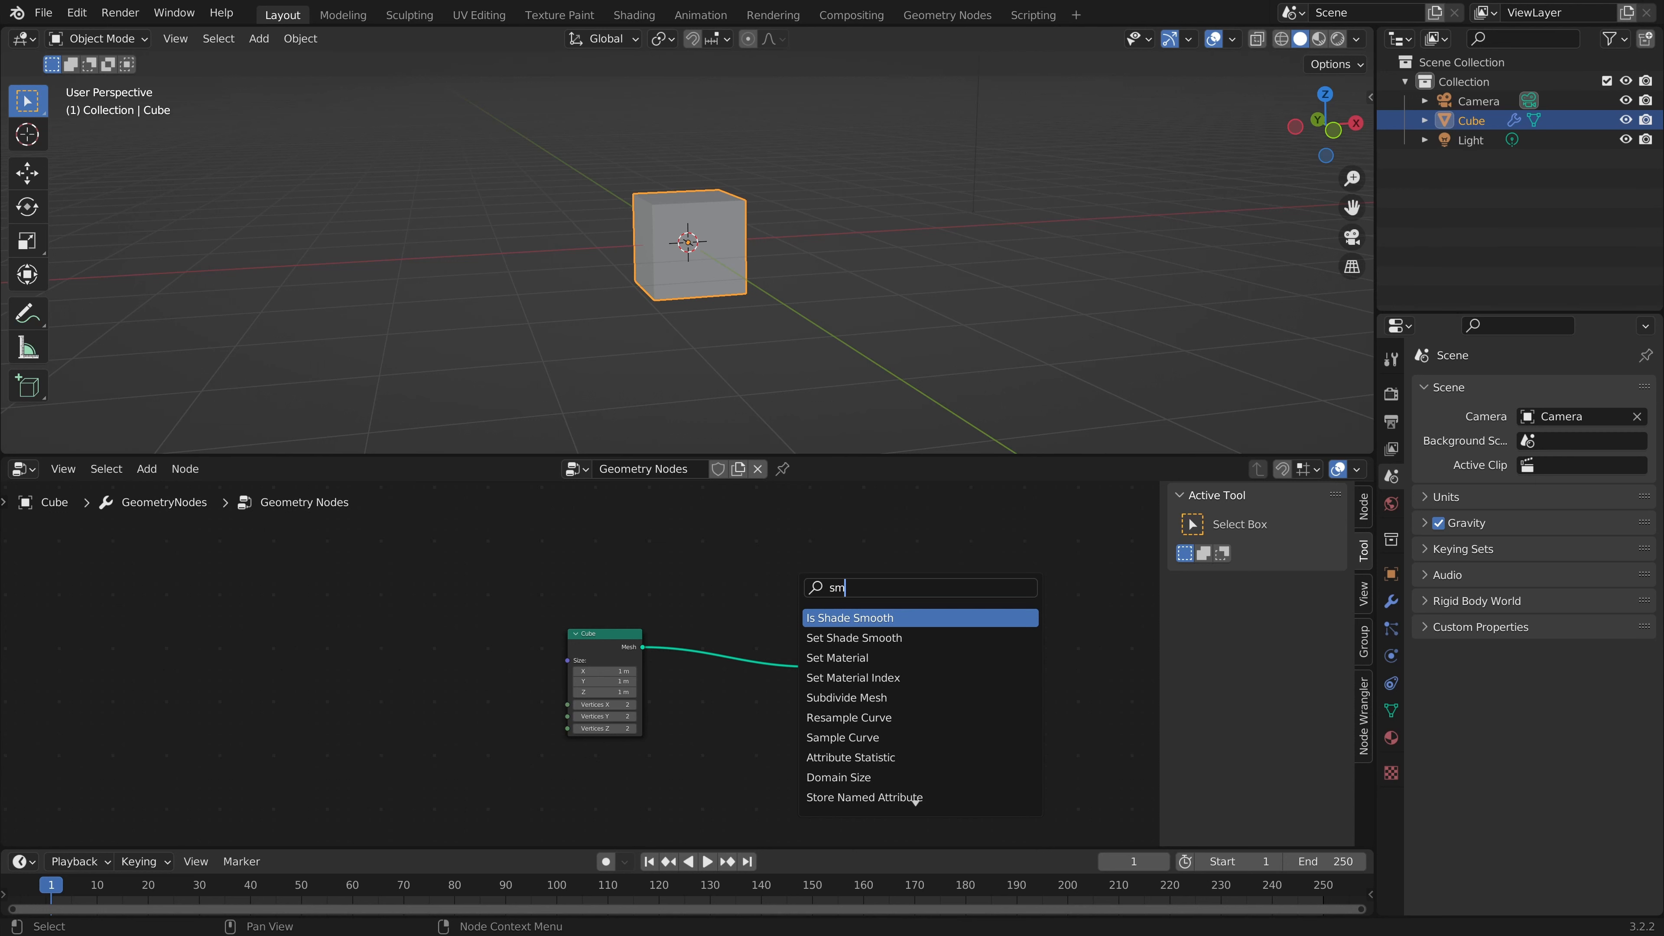
key("Down")
key("Down")
key("Return")
left_click(707, 662)
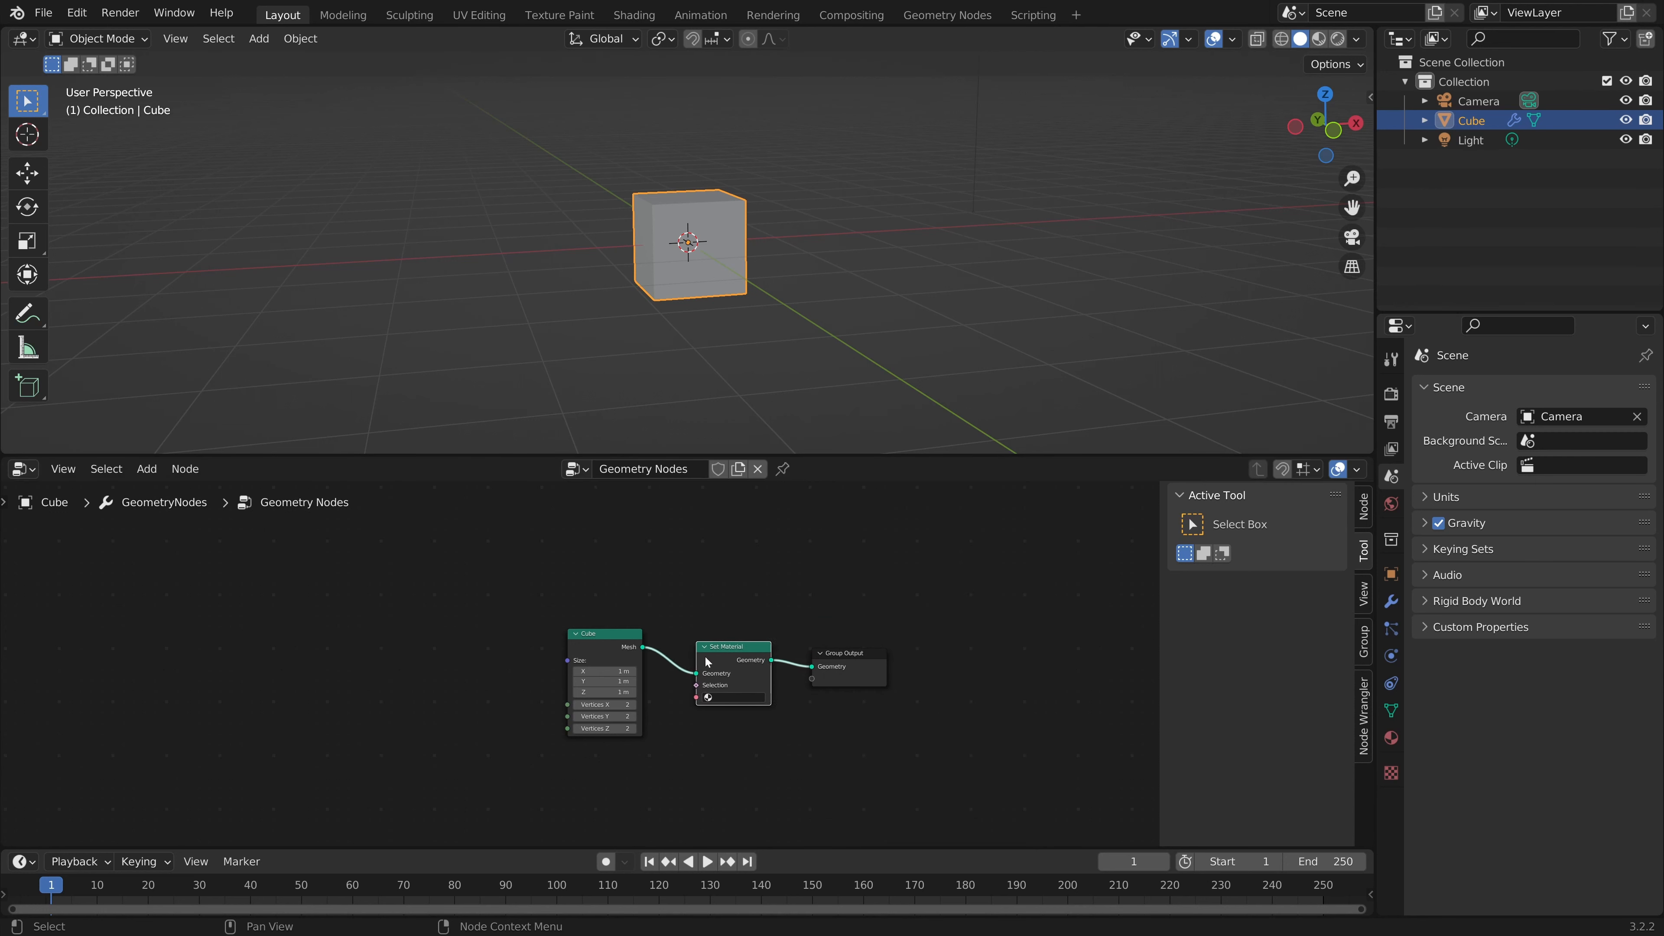
left_click(724, 697)
left_click(732, 719)
Step: Set the material's emission color to a fully bright, saturated yellow
left_click(1391, 738)
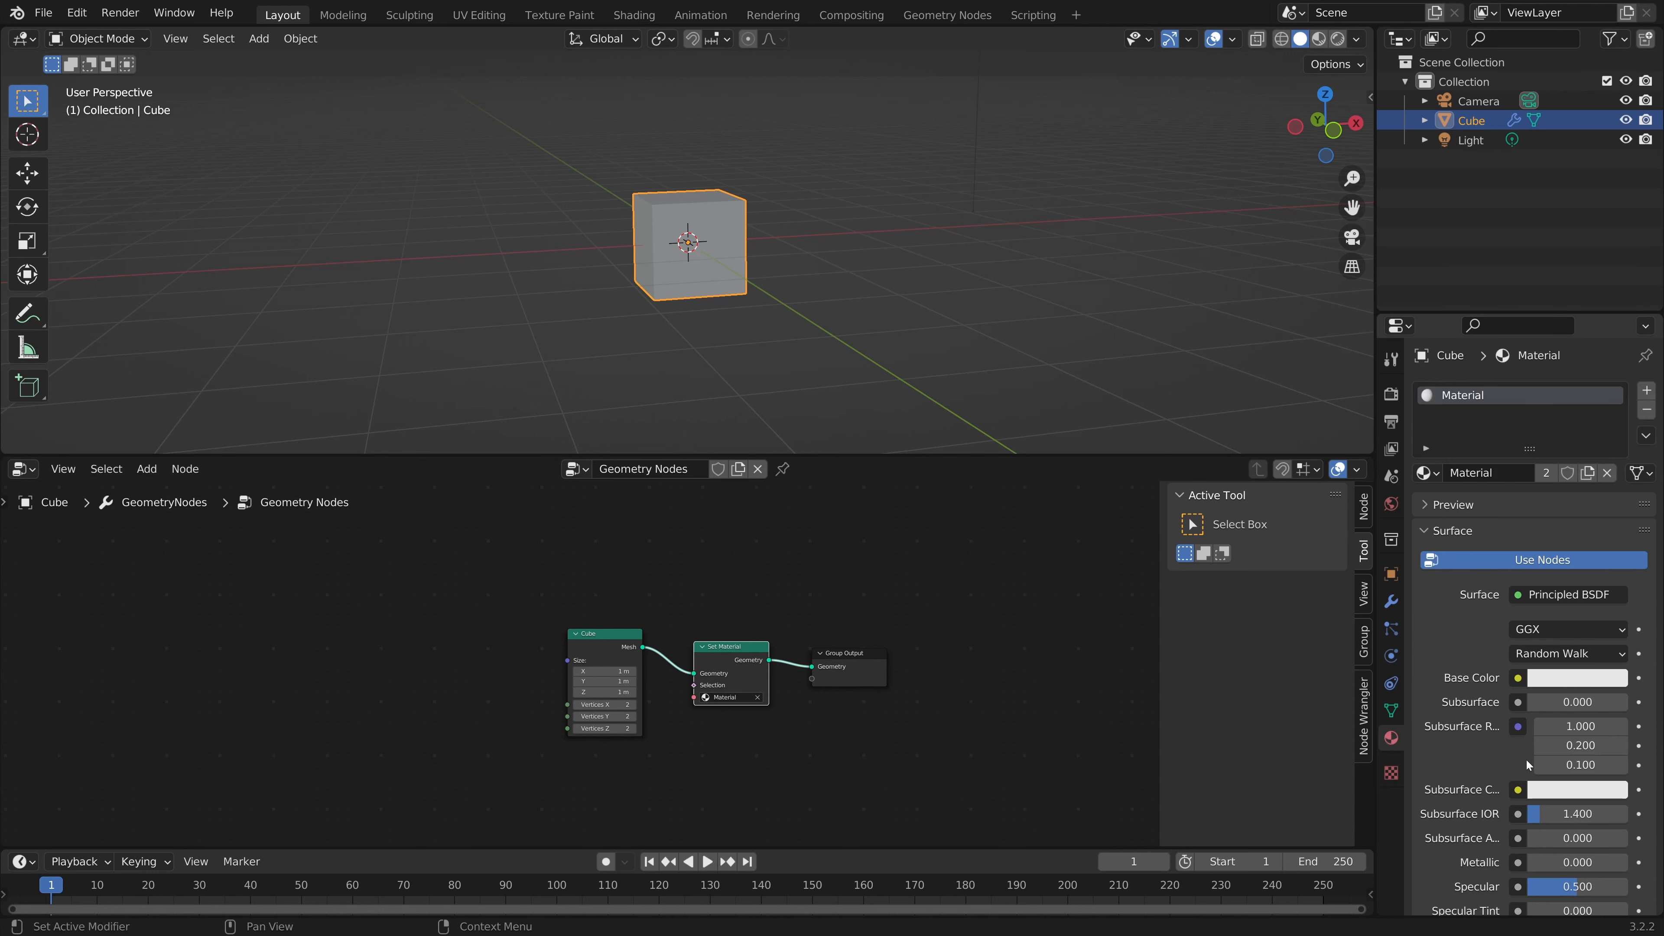
scroll(1526, 759, "down", 10)
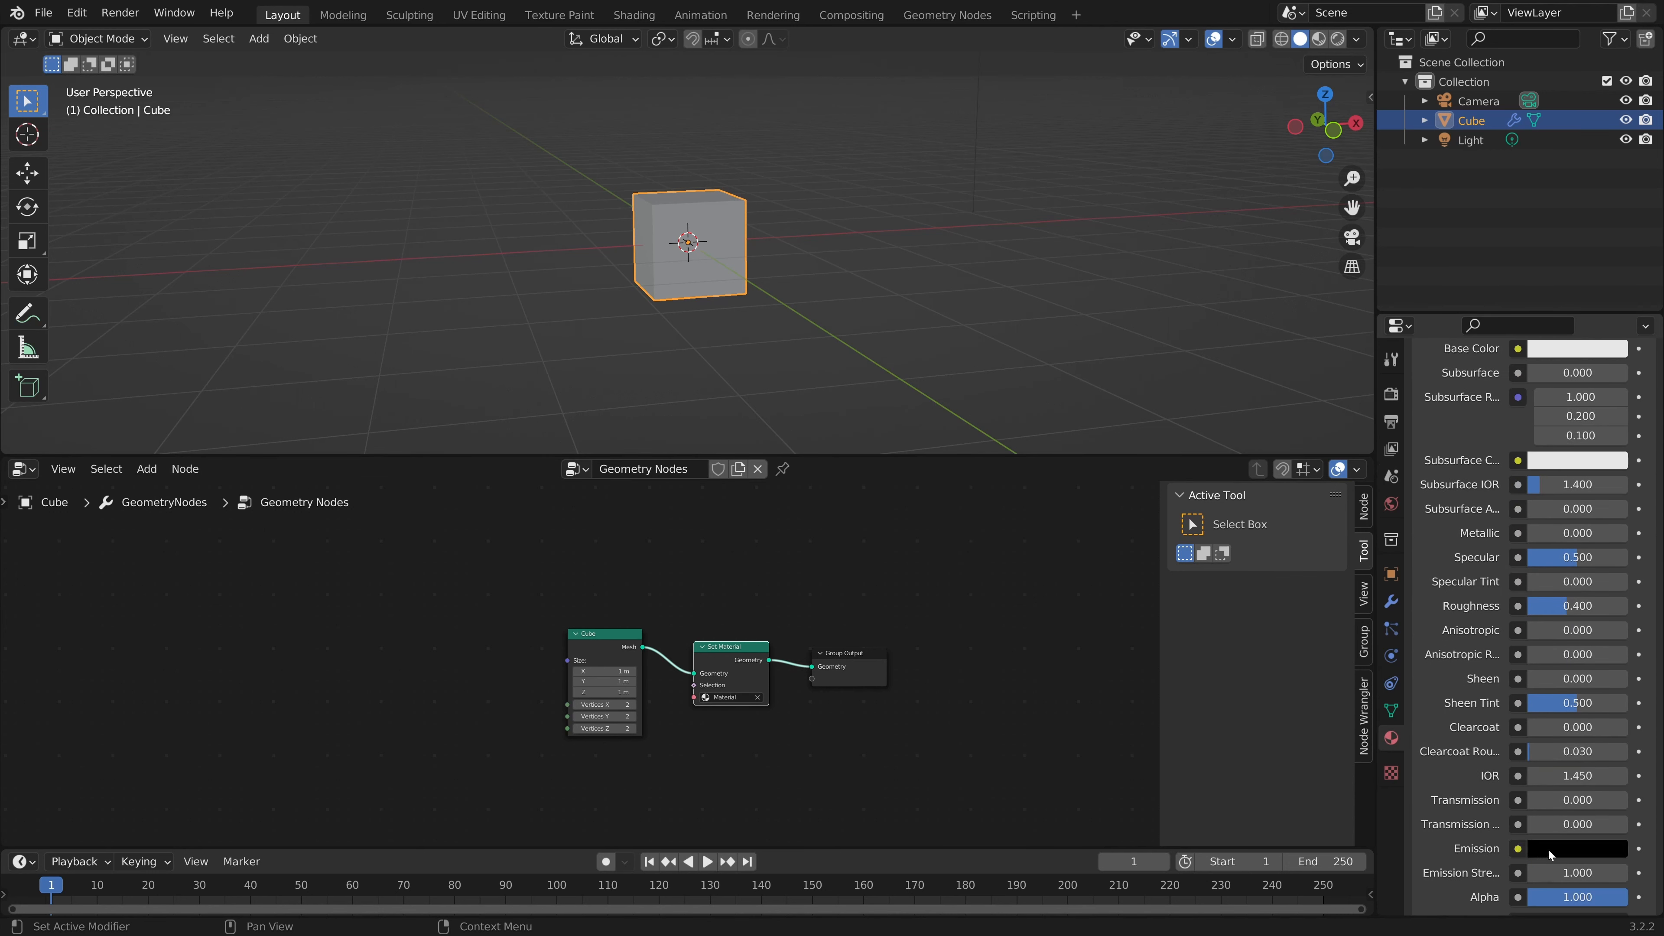
left_click(1549, 849)
left_click_drag(1619, 690, 1616, 546)
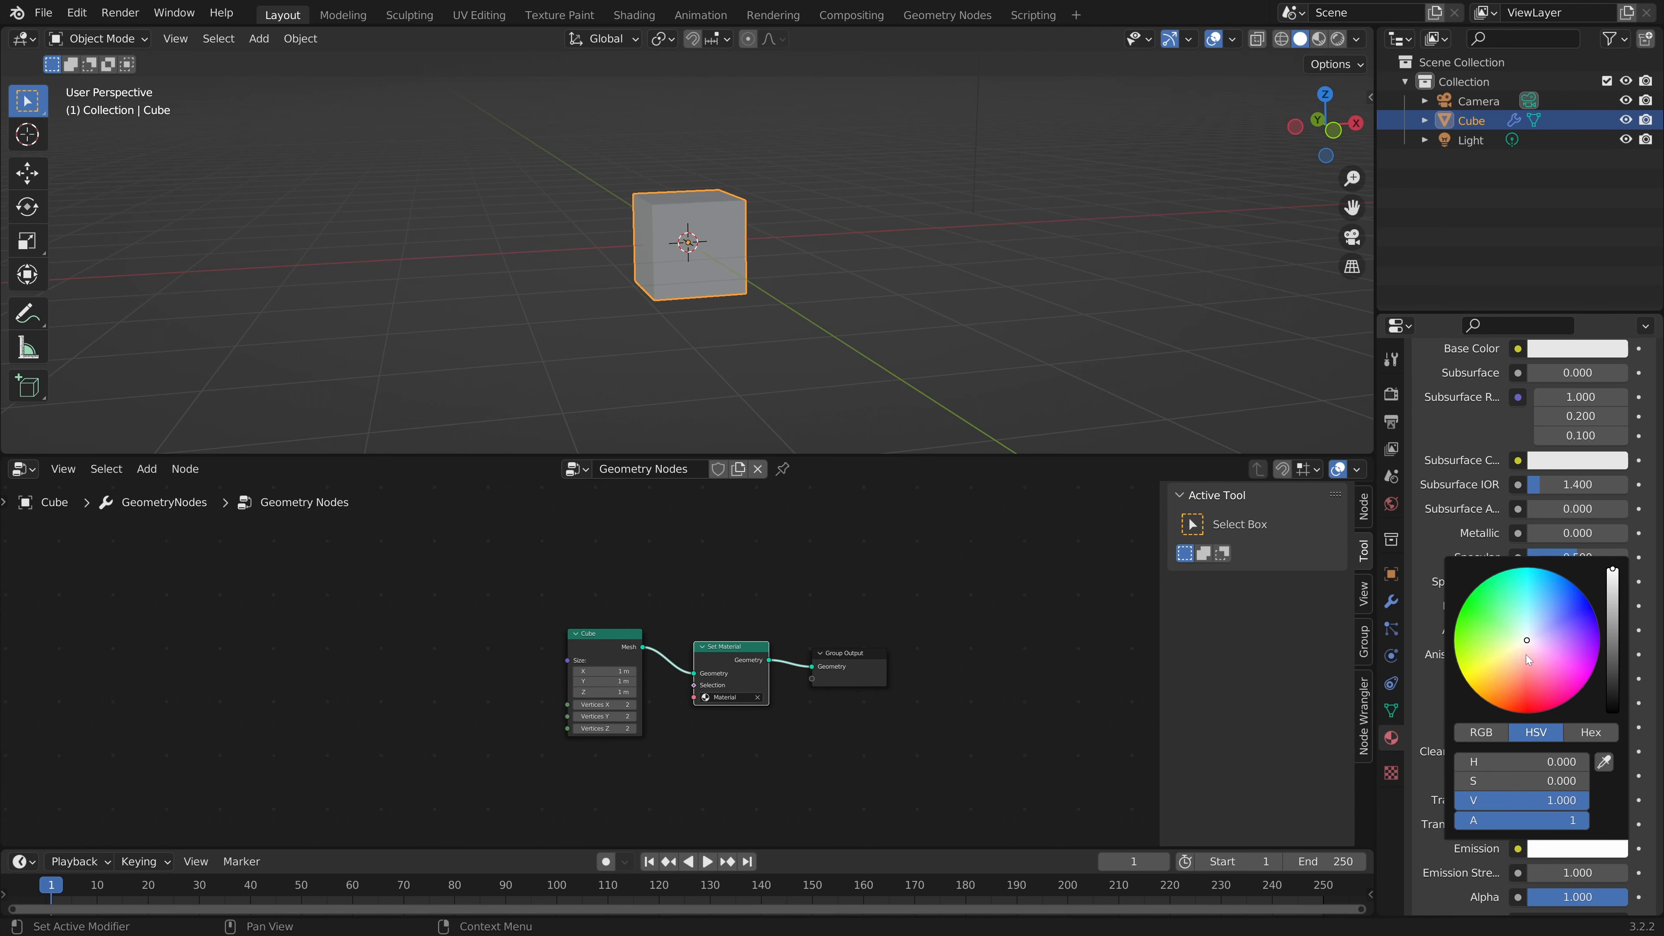
left_click_drag(1526, 654, 1468, 675)
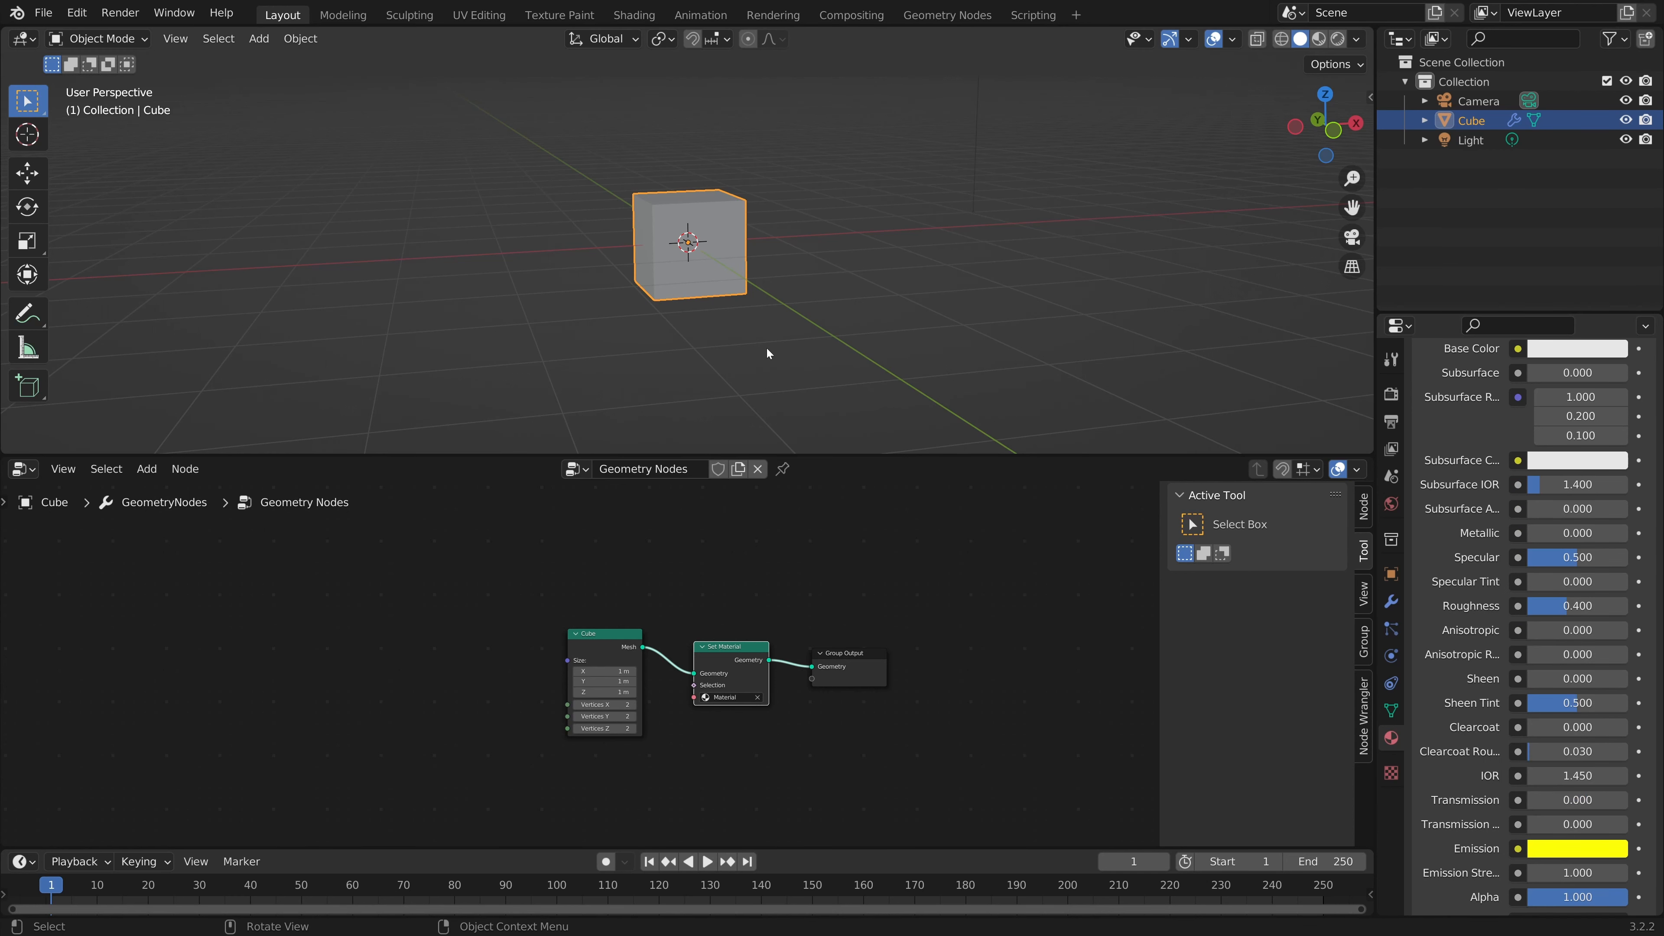
Step: Show the viewport in rendered shading and delete the Light from the scene
key("z")
key("KP_8")
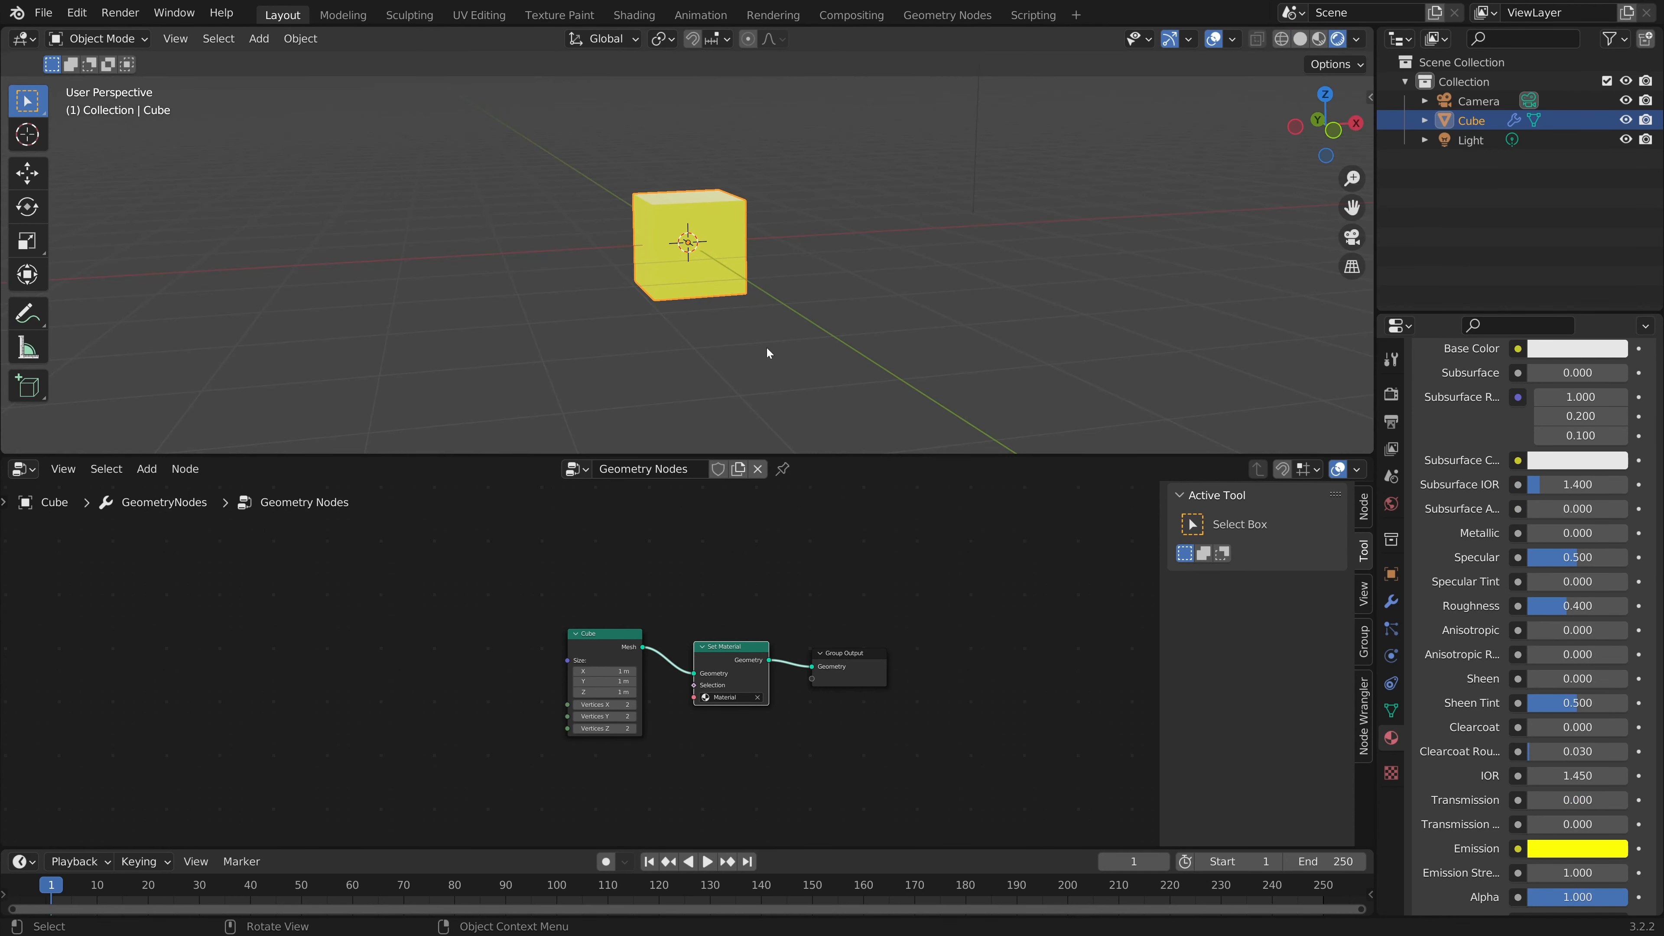
left_click(1468, 141)
key("Delete")
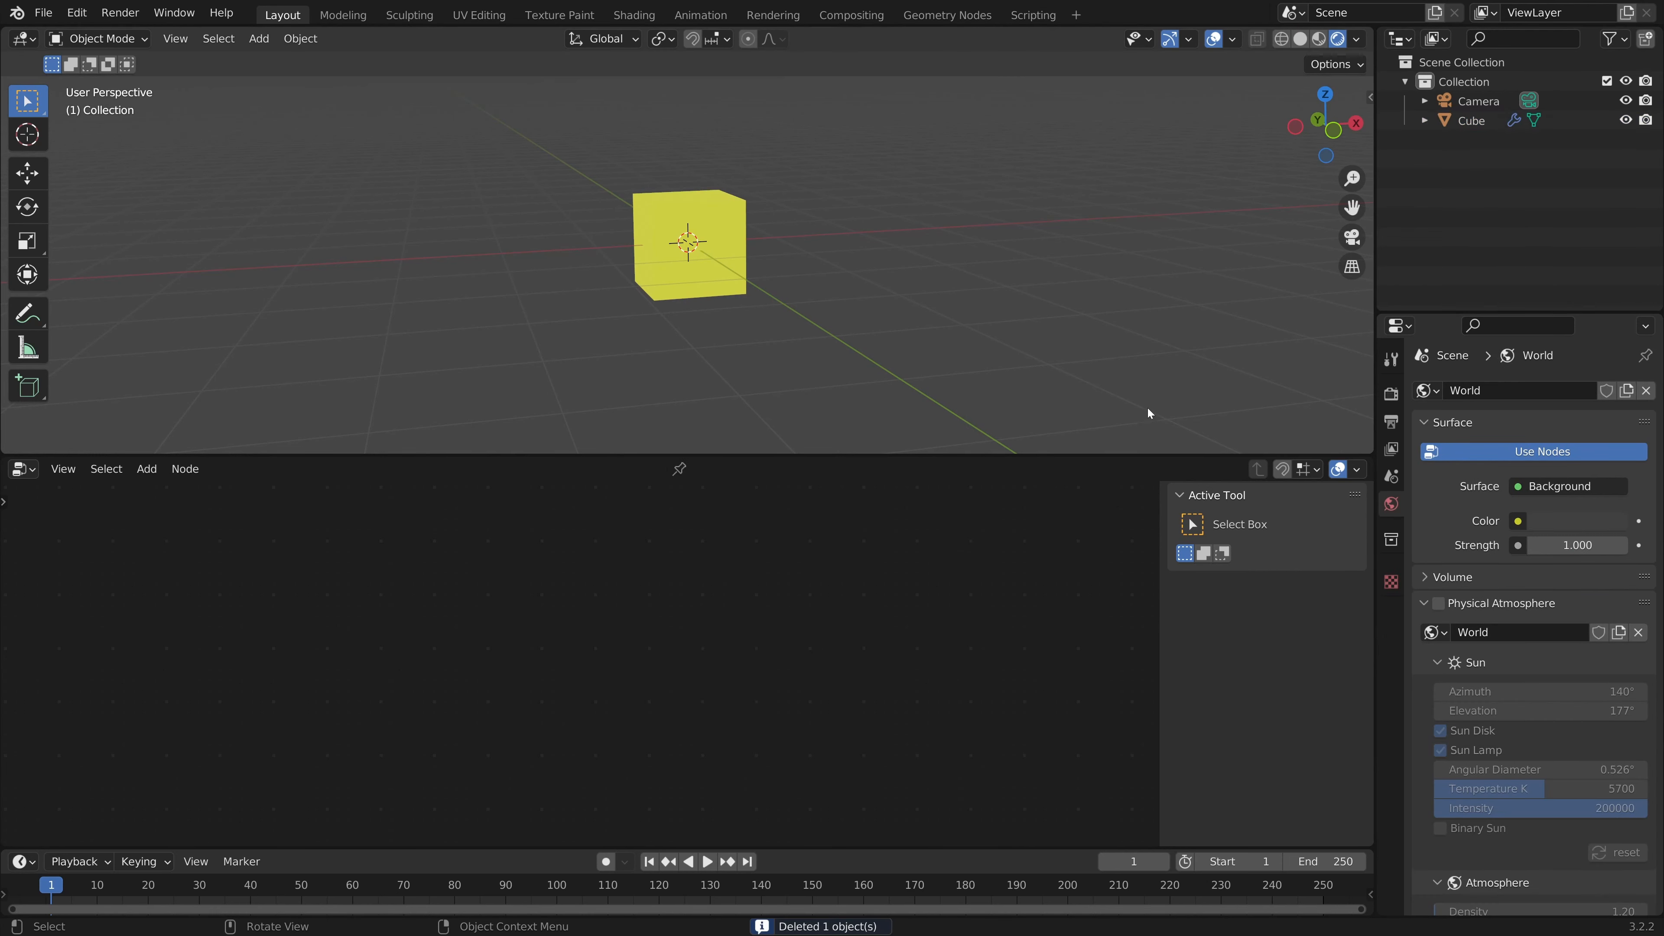
Step: Set the world background color to black and view the scene from the top
left_click(1548, 521)
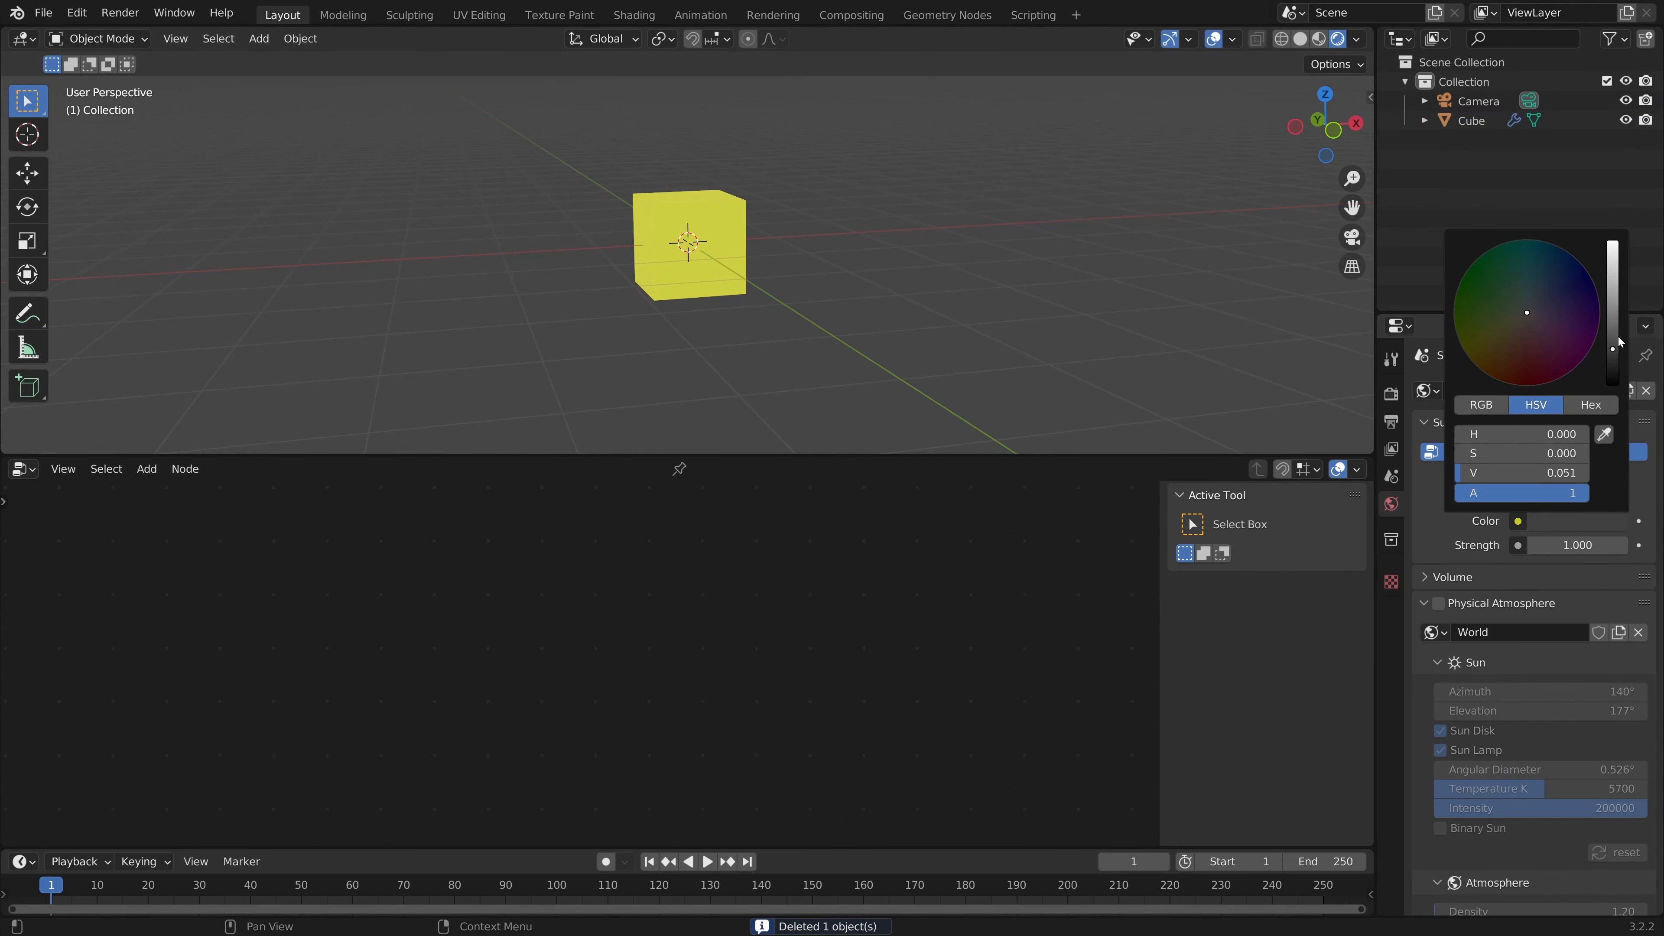
left_click_drag(1619, 342, 1615, 387)
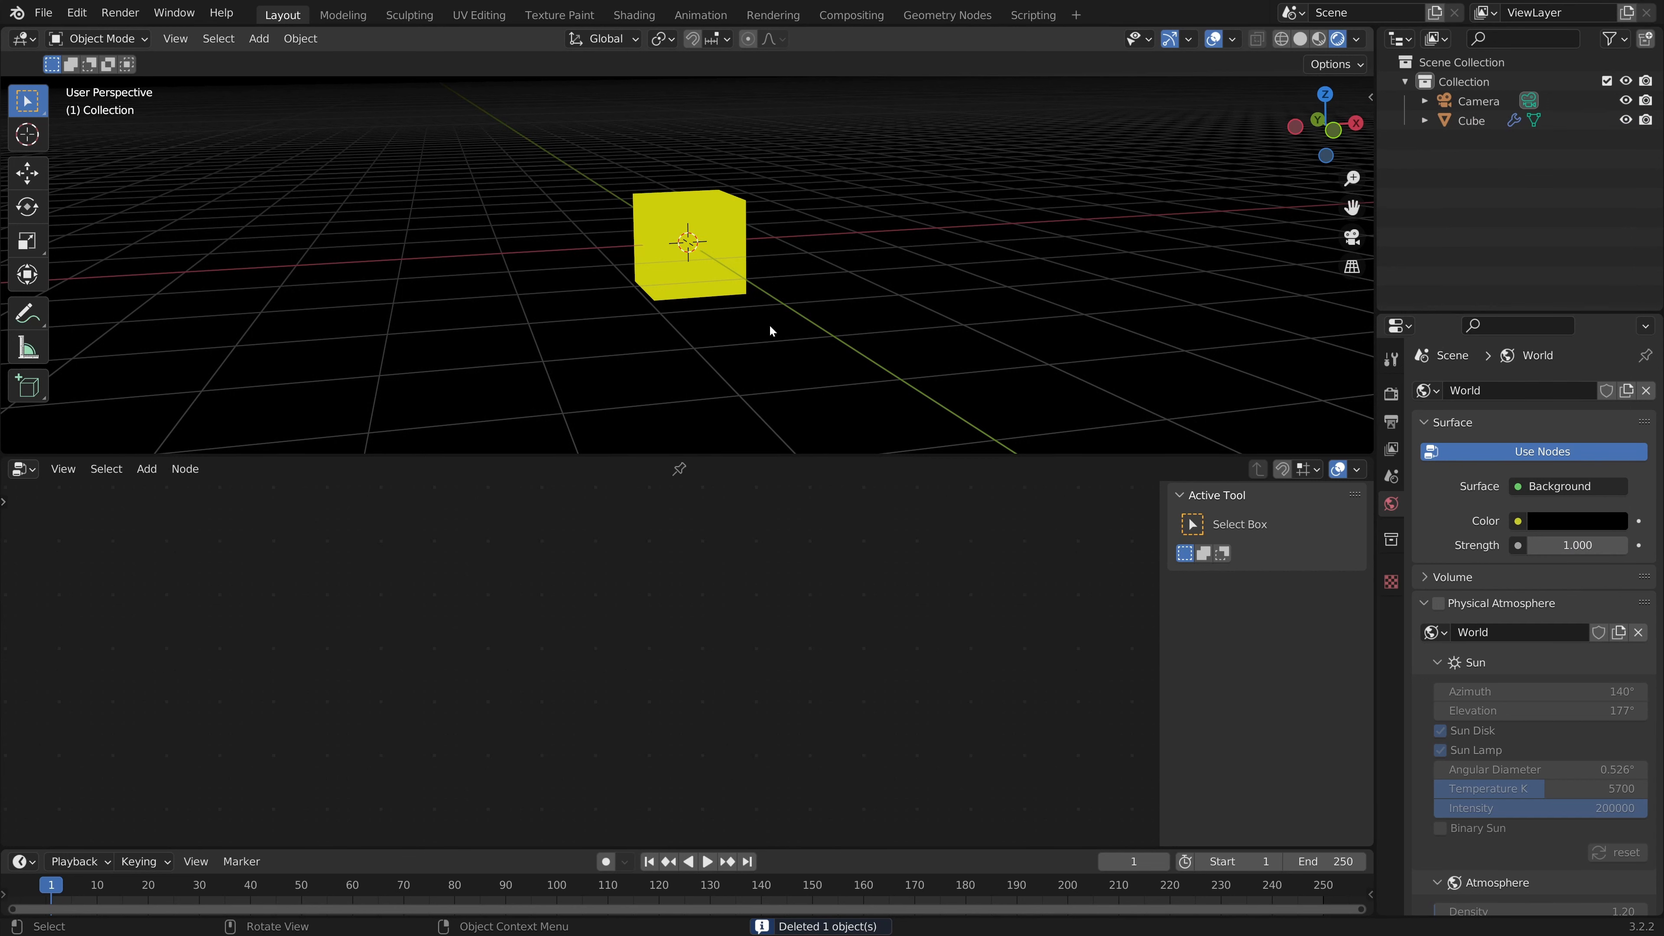
key("KP_7")
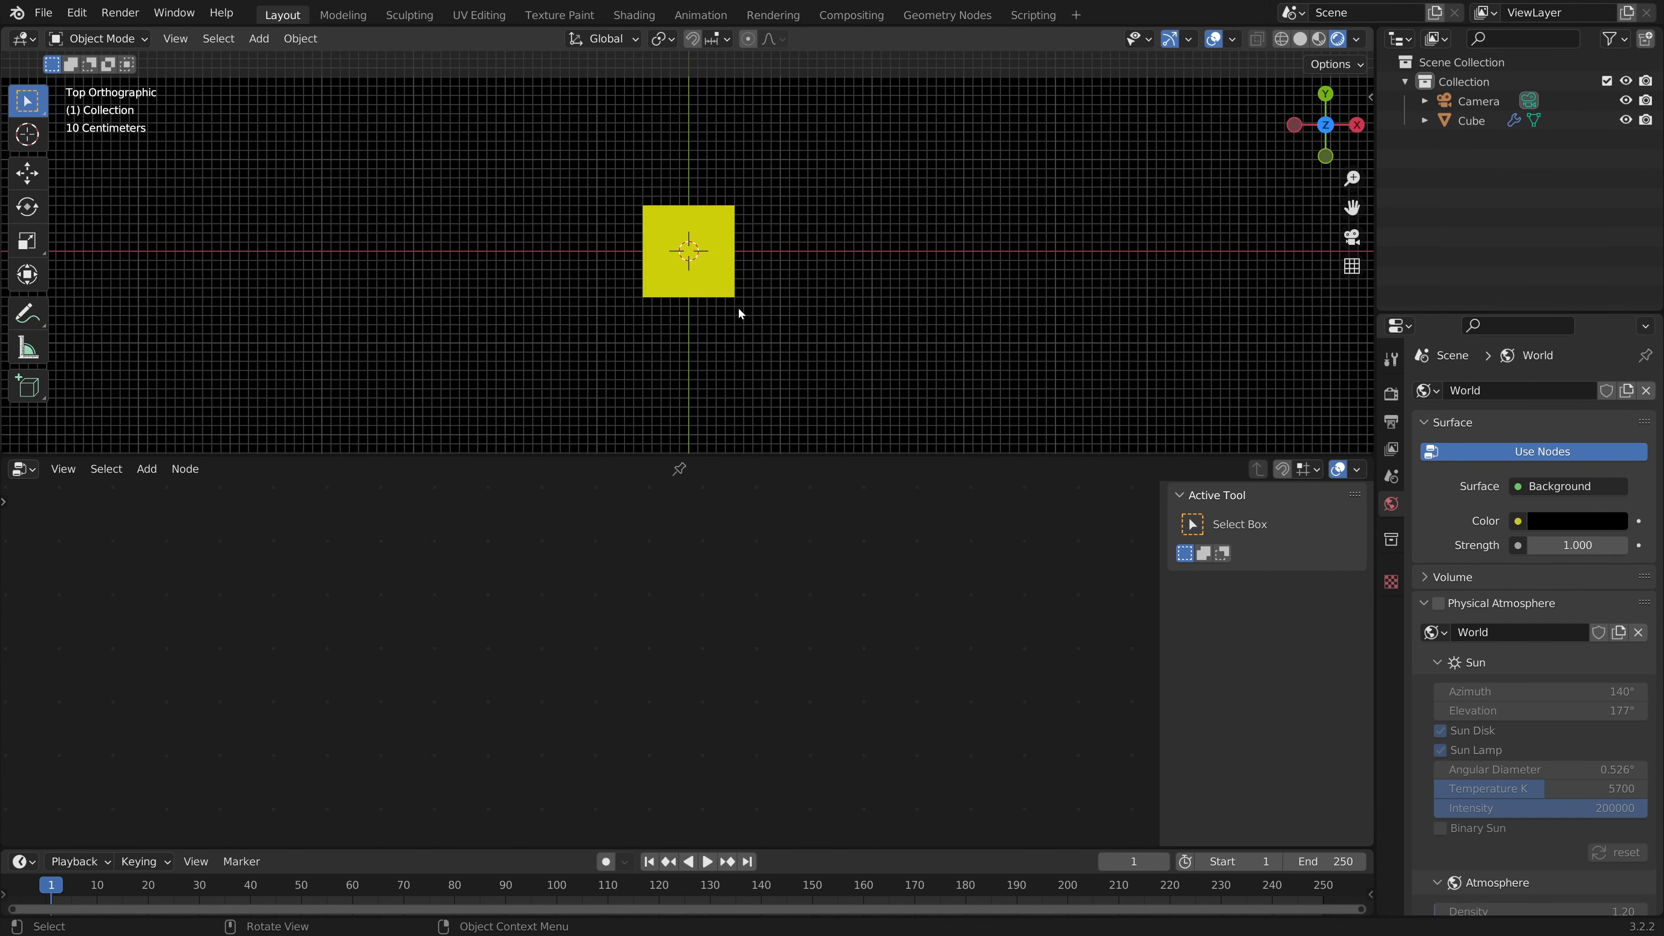
Step: Select the cube object, make room in its node tree and add an Instance on Points node
left_click(1471, 122)
left_click_drag(603, 633, 523, 610)
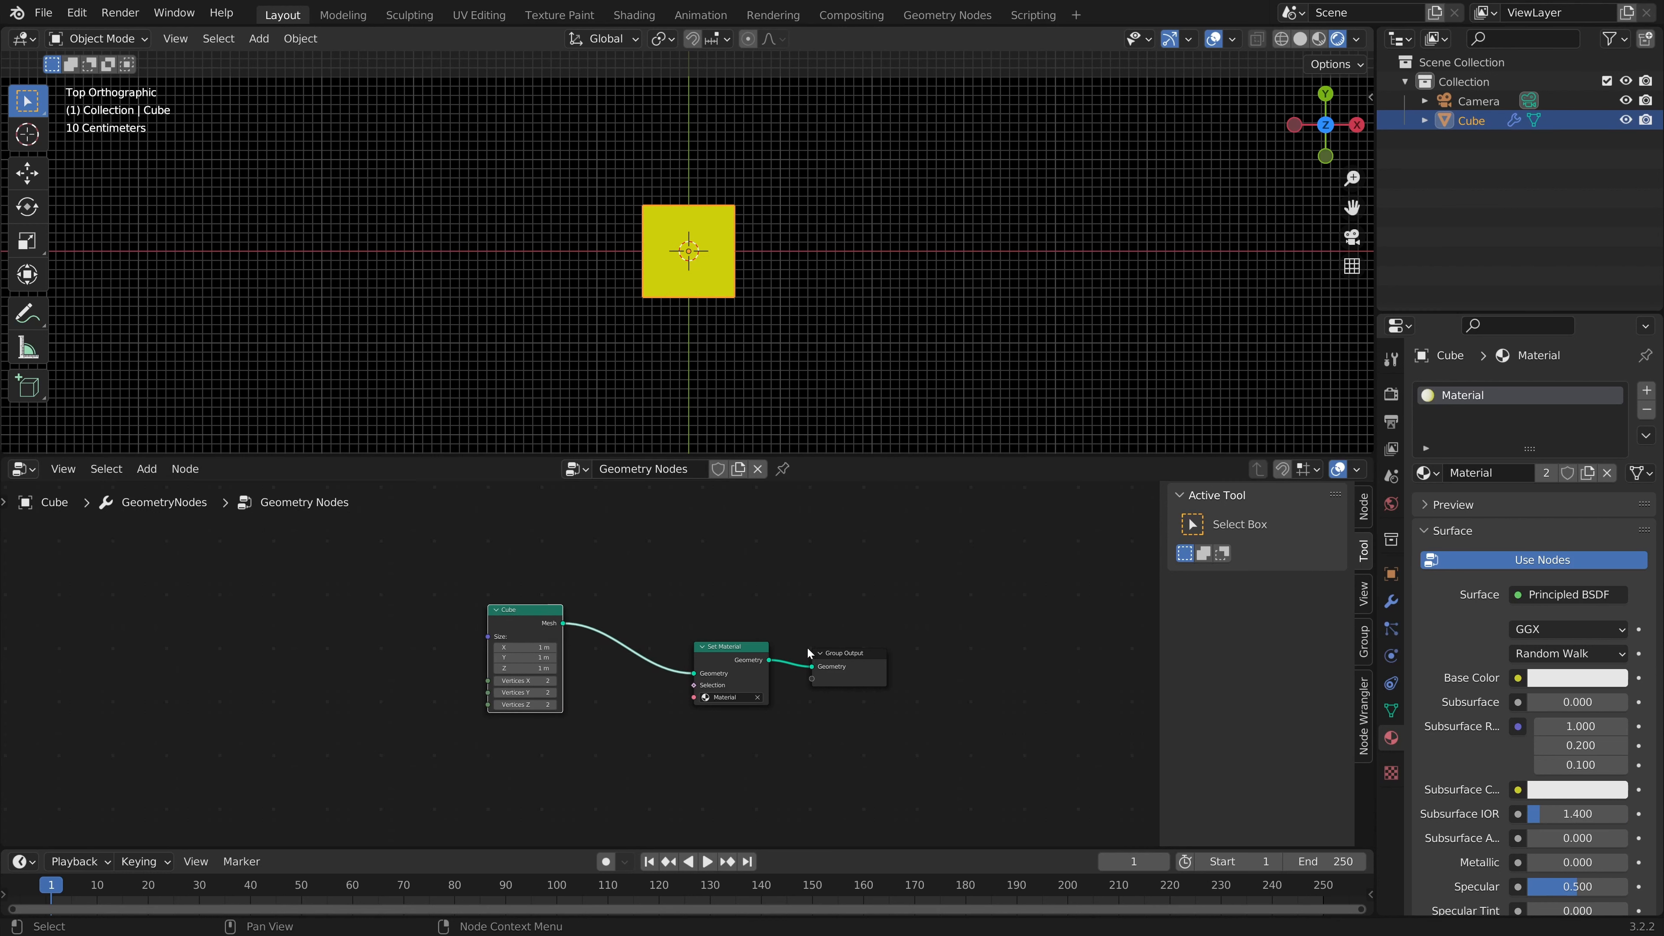
left_click_drag(854, 650, 924, 644)
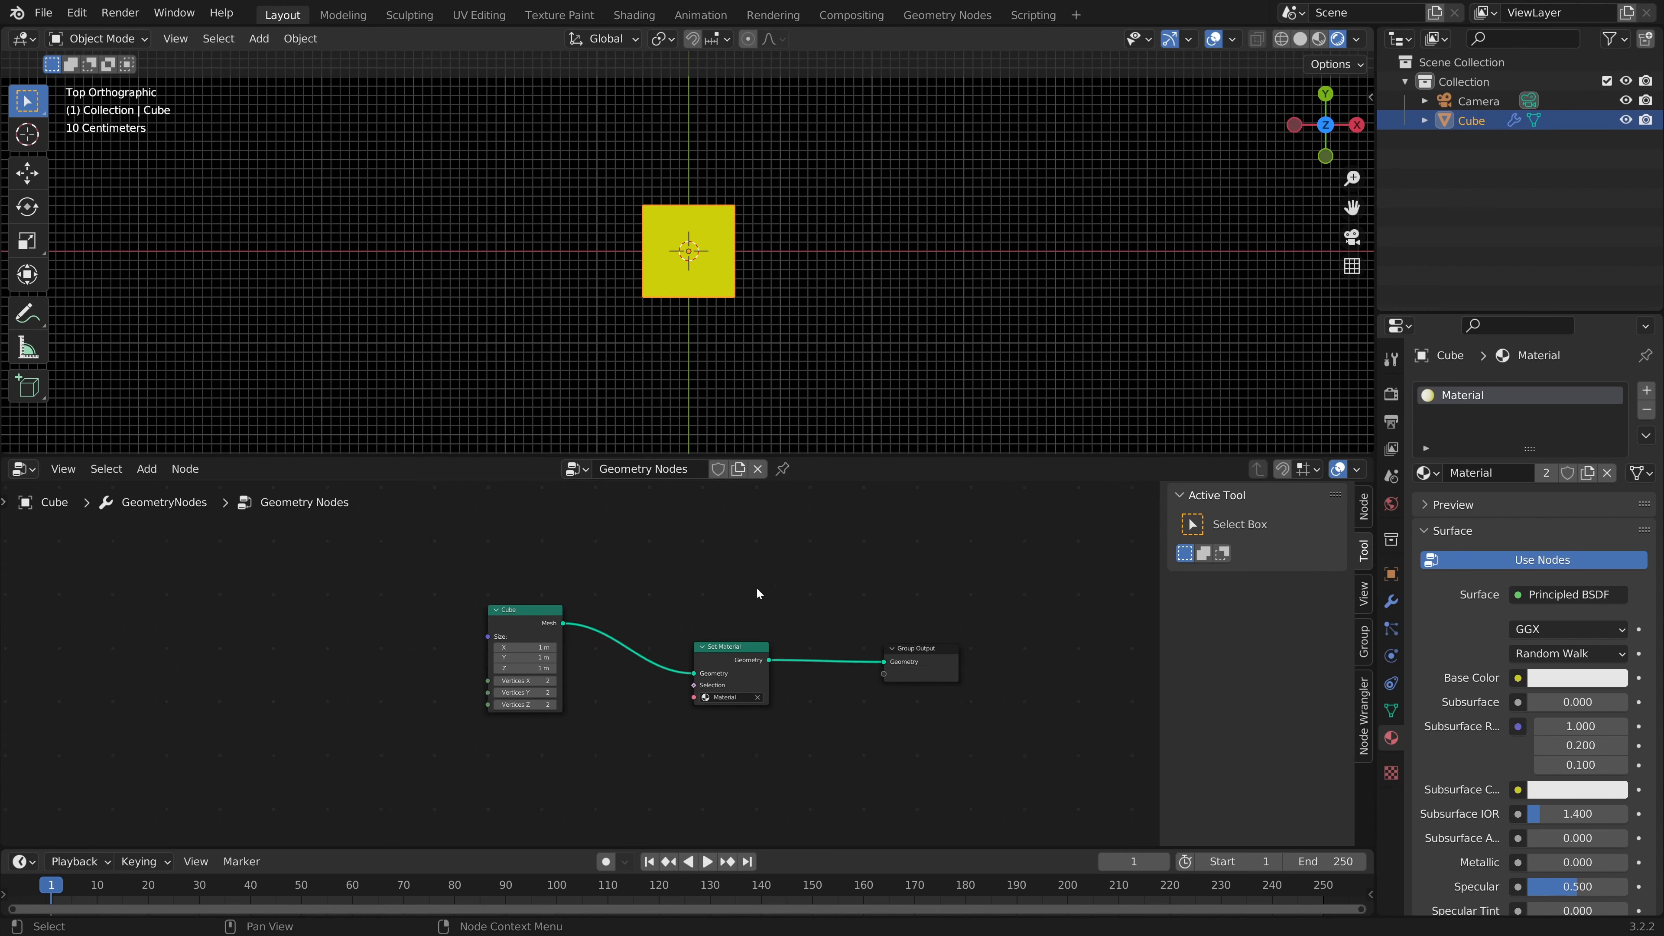
key("shift+a")
type("s")
type("i")
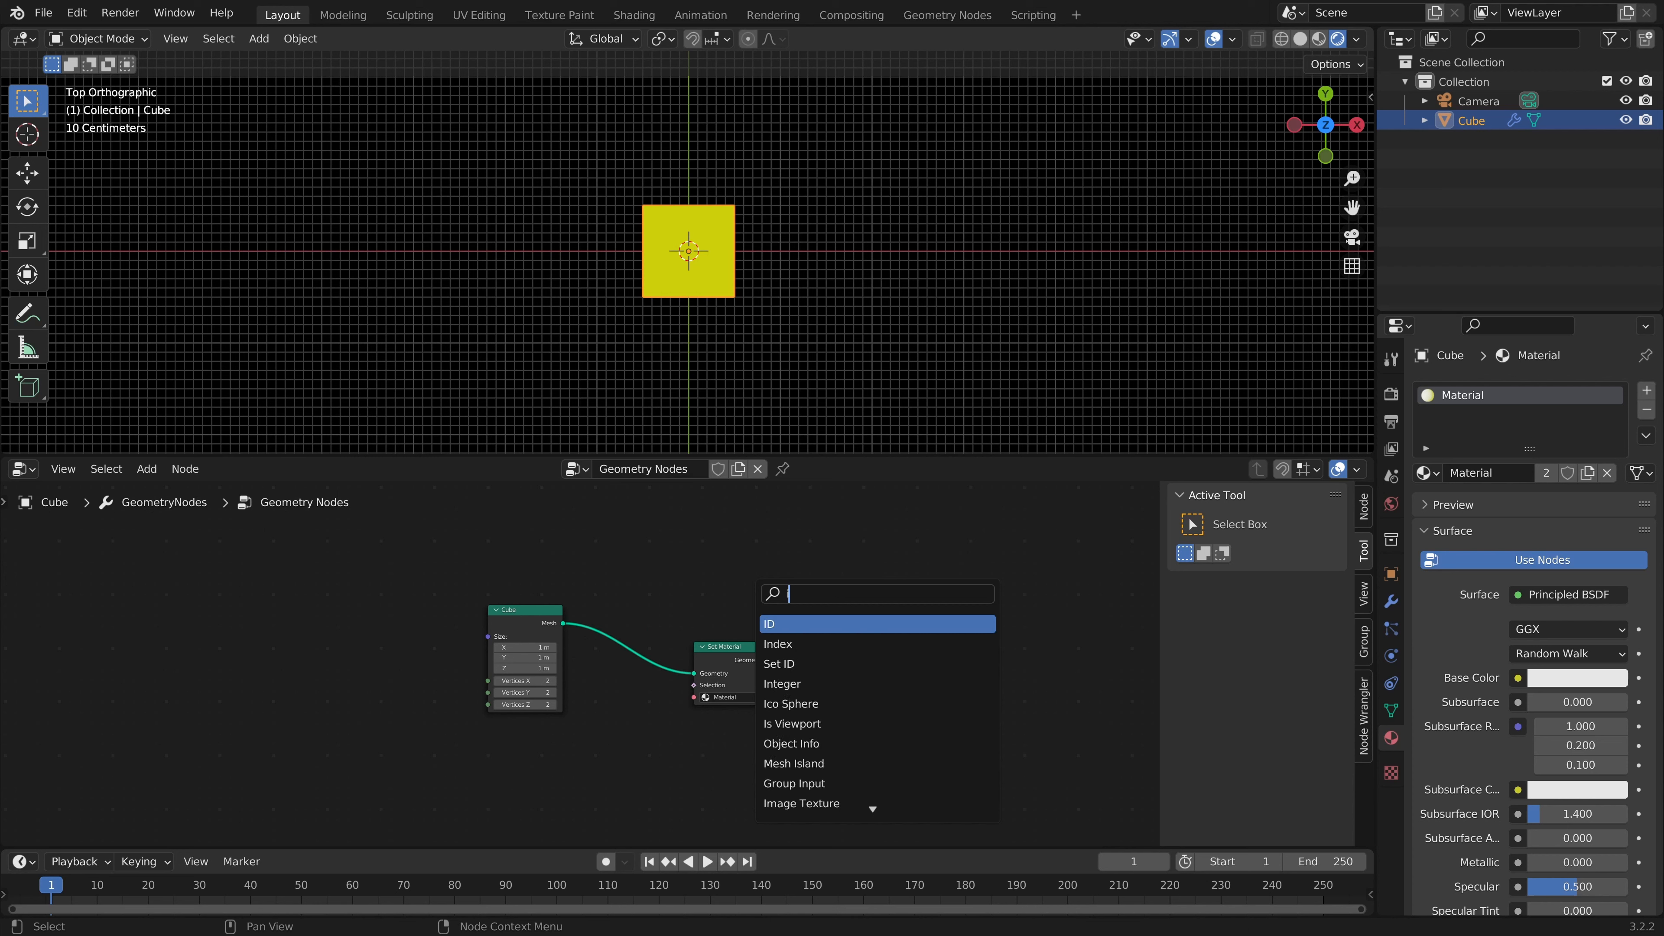
type("op")
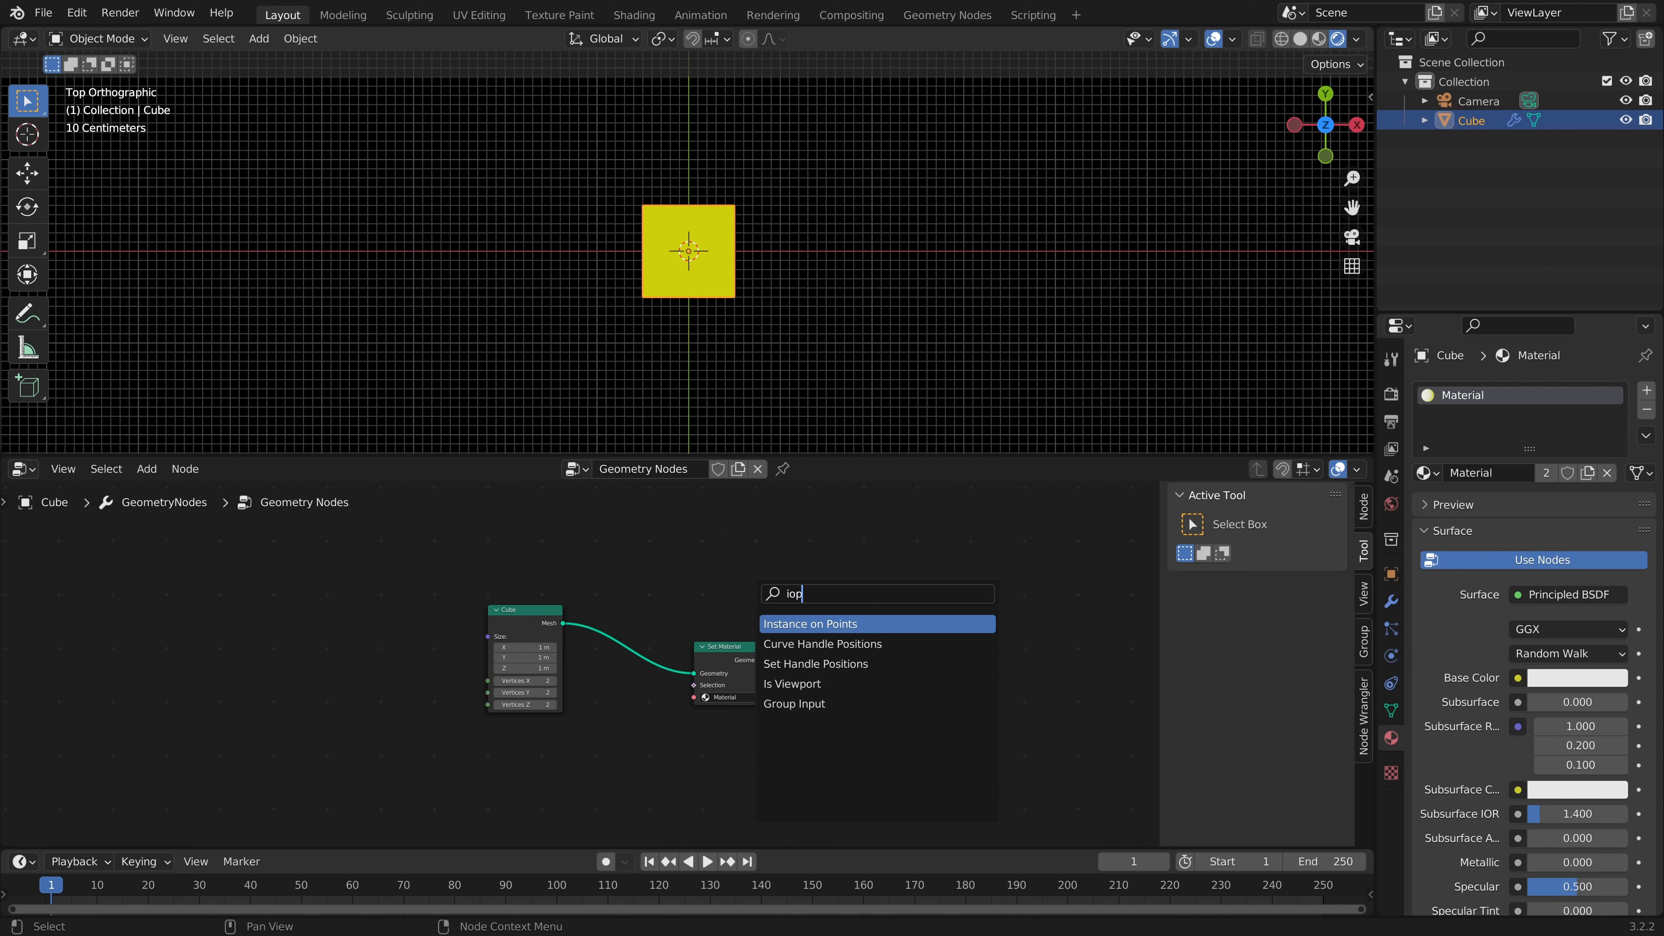
key("Return")
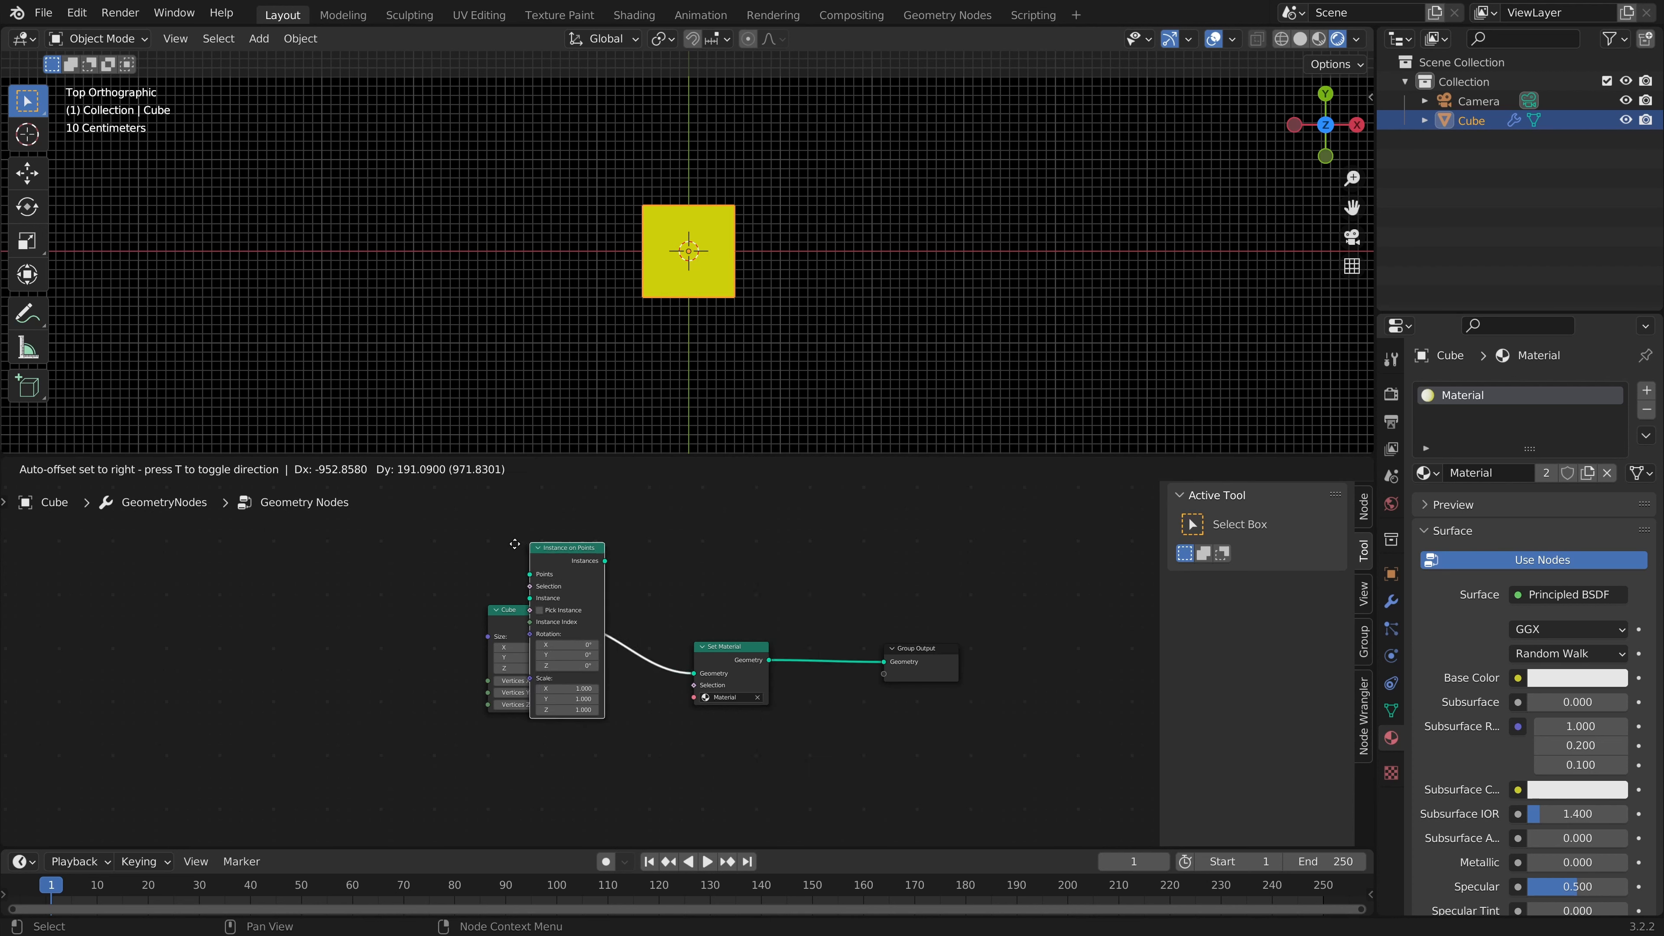
left_click(717, 539)
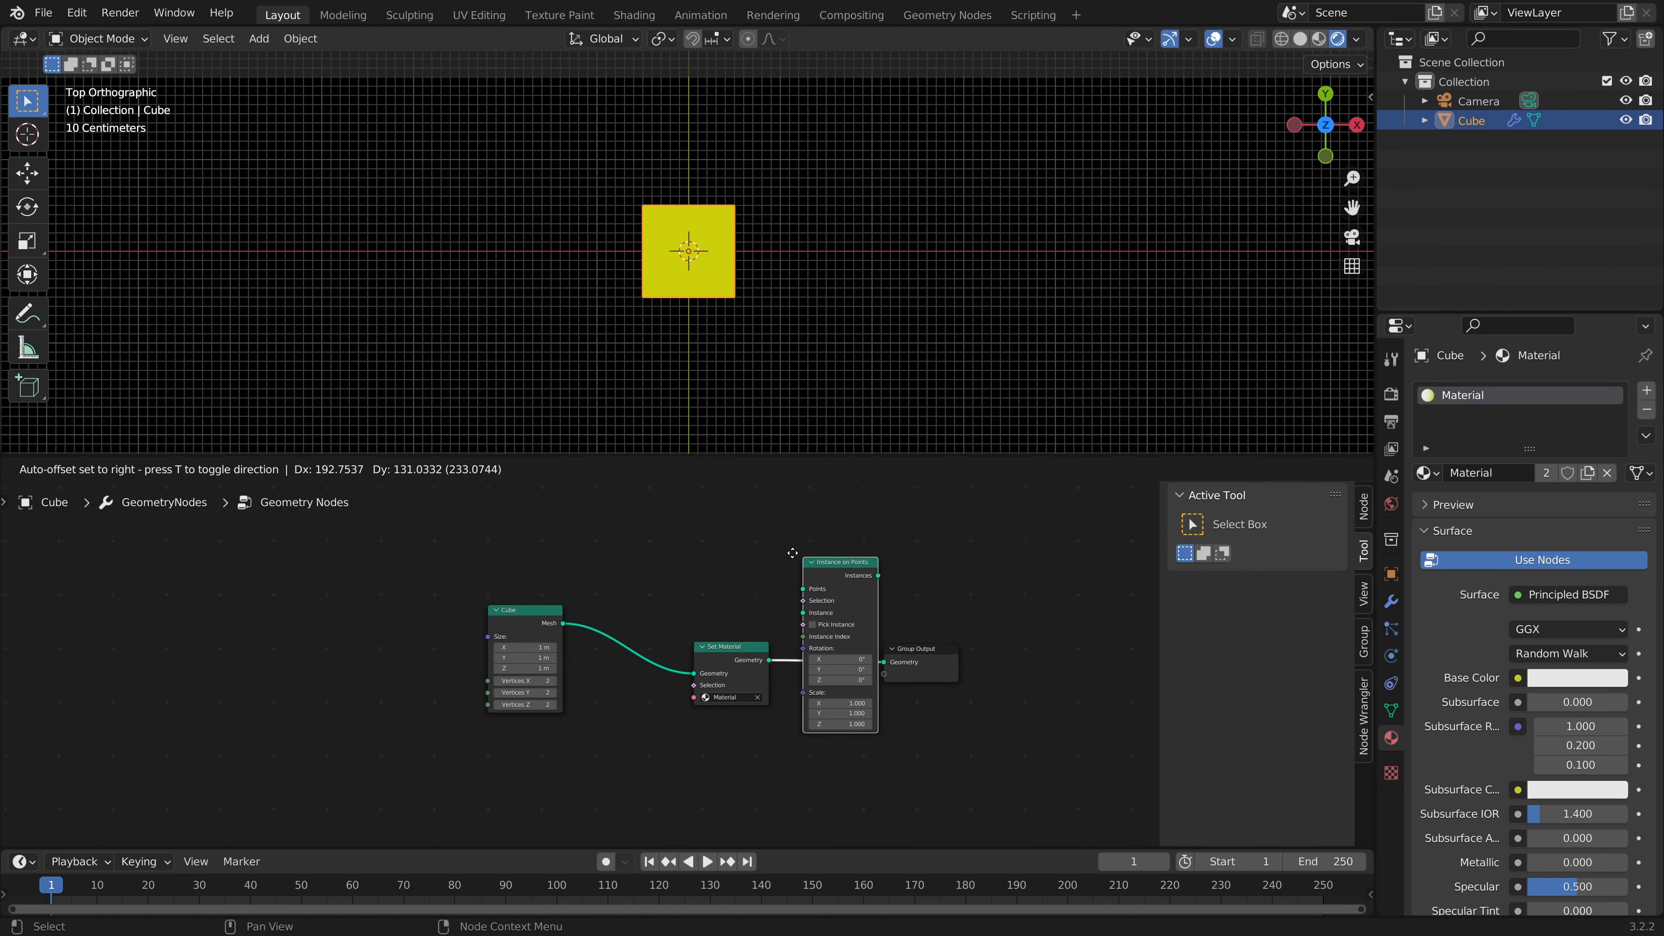
Step: Place Instance on Points after the Cube node and relocate Set Material between it and the Group Output
left_click_drag(738, 650, 960, 758, "alt")
left_click_drag(851, 572, 751, 585)
left_click_drag(967, 648, 1027, 644)
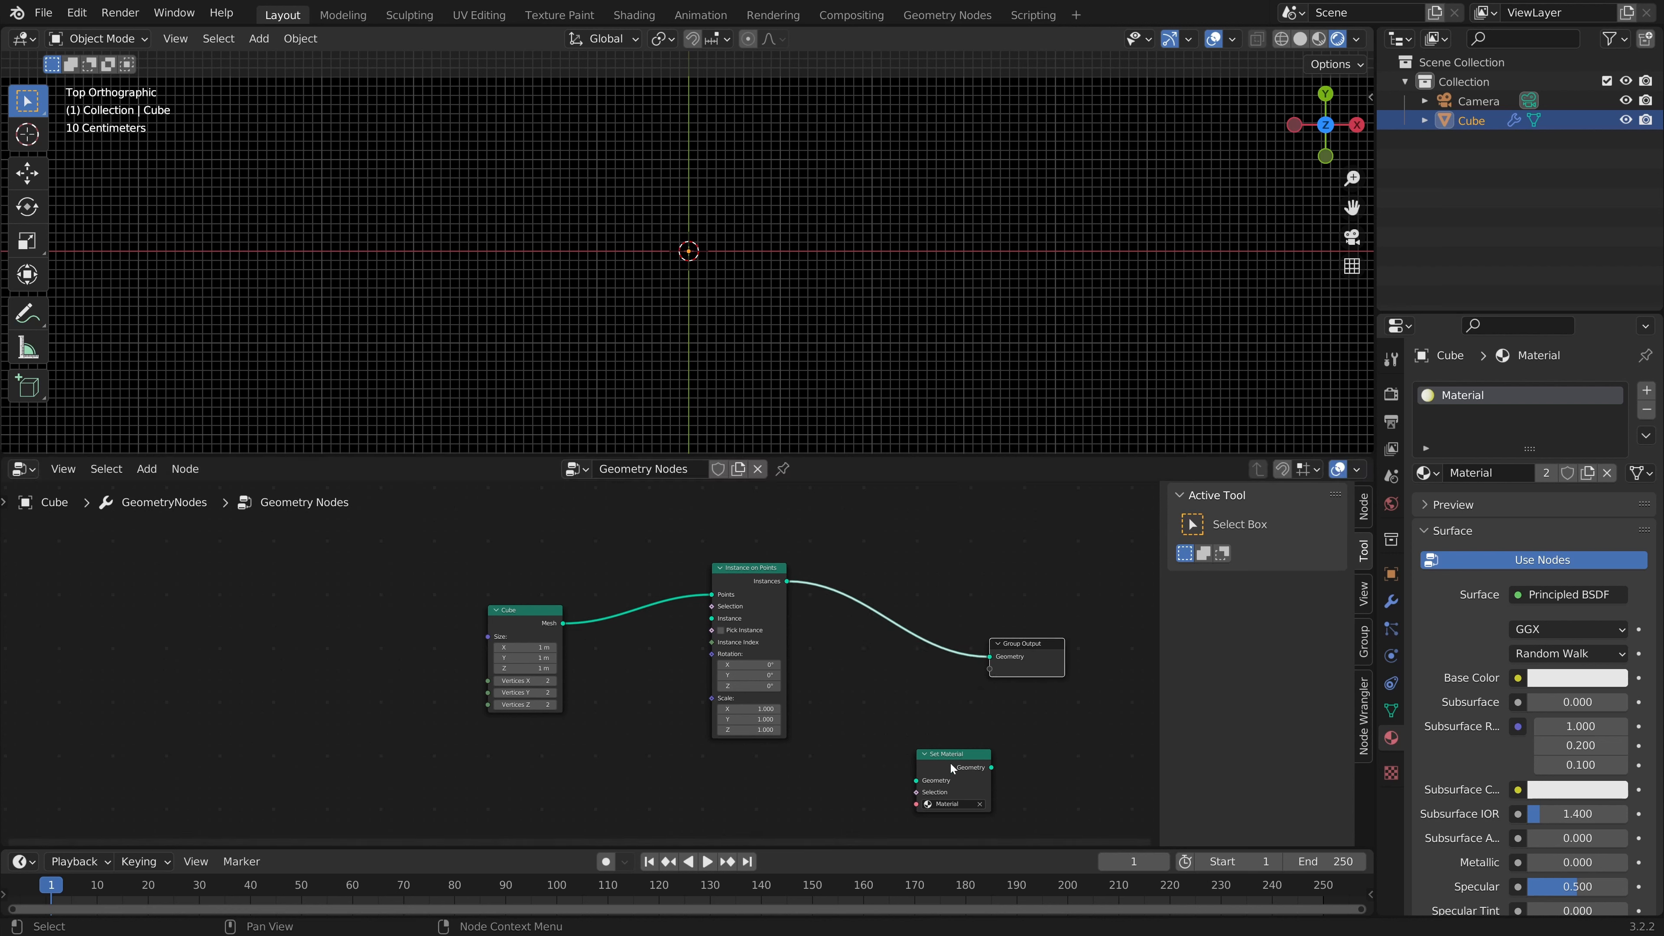
left_click_drag(951, 765, 906, 603)
Step: Reroute the Cube's mesh from the Points input to the Instance input of Instance on Points
mouse_move(711, 594)
left_mouse_down()
mouse_move(669, 633)
mouse_move(712, 618)
left_mouse_up()
left_click_drag(552, 610, 549, 624)
left_click(485, 579)
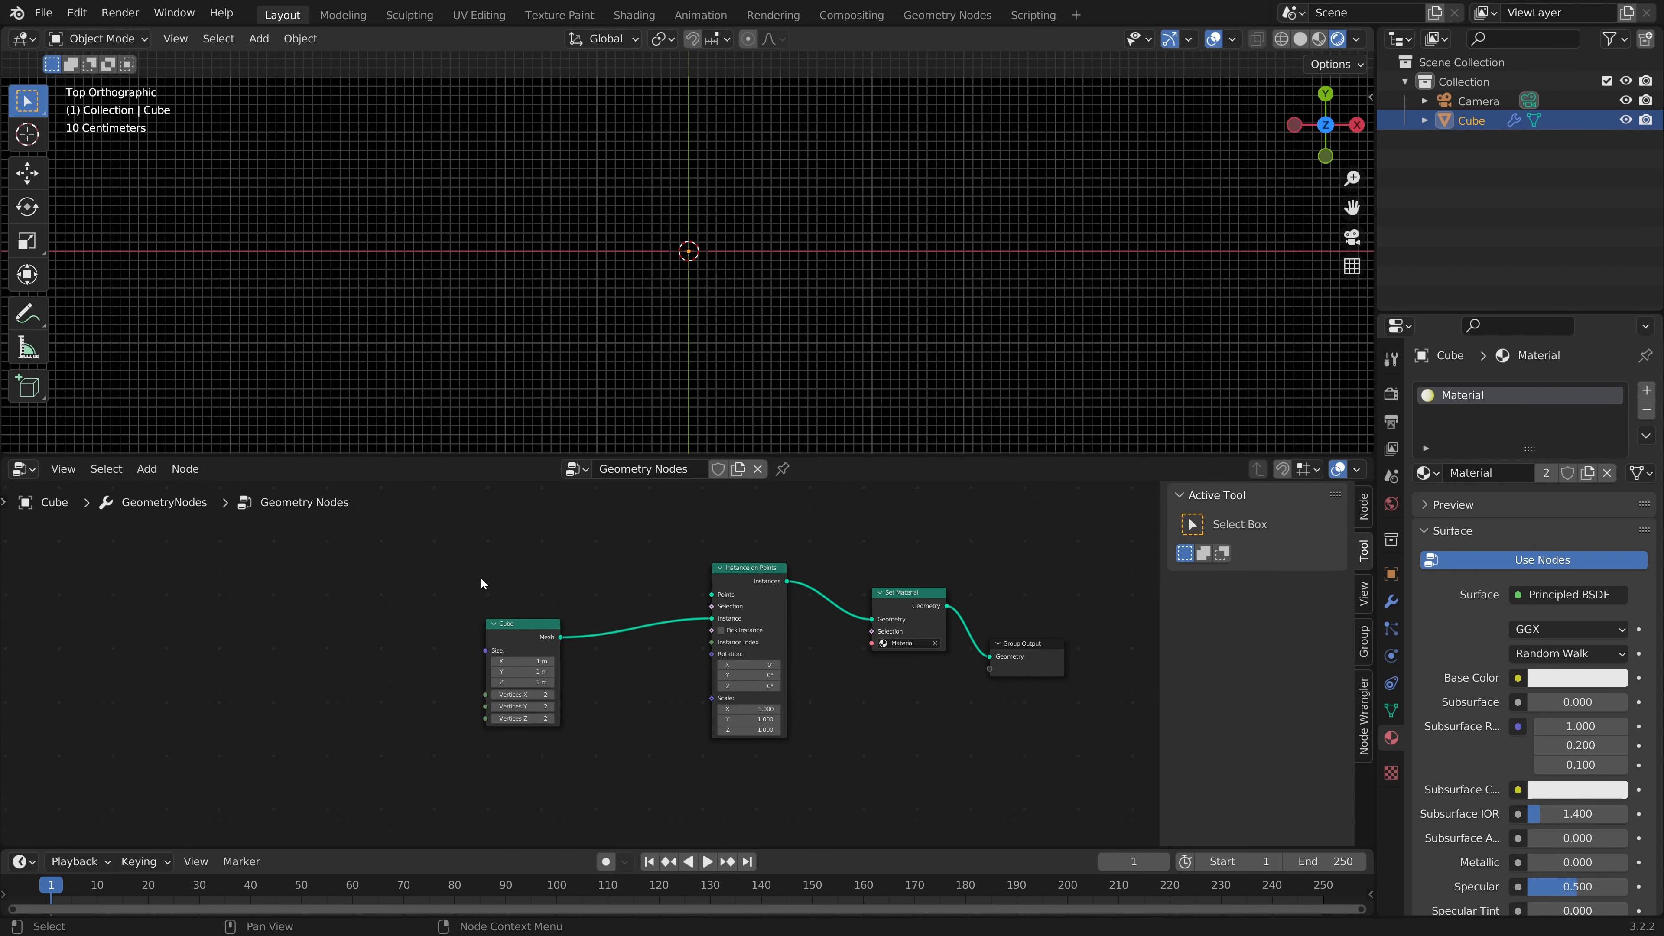
Step: Add a Mesh Circle node above the Cube node and connect its mesh to the Points input of Instance on Points
key("shift+a")
type("smesh")
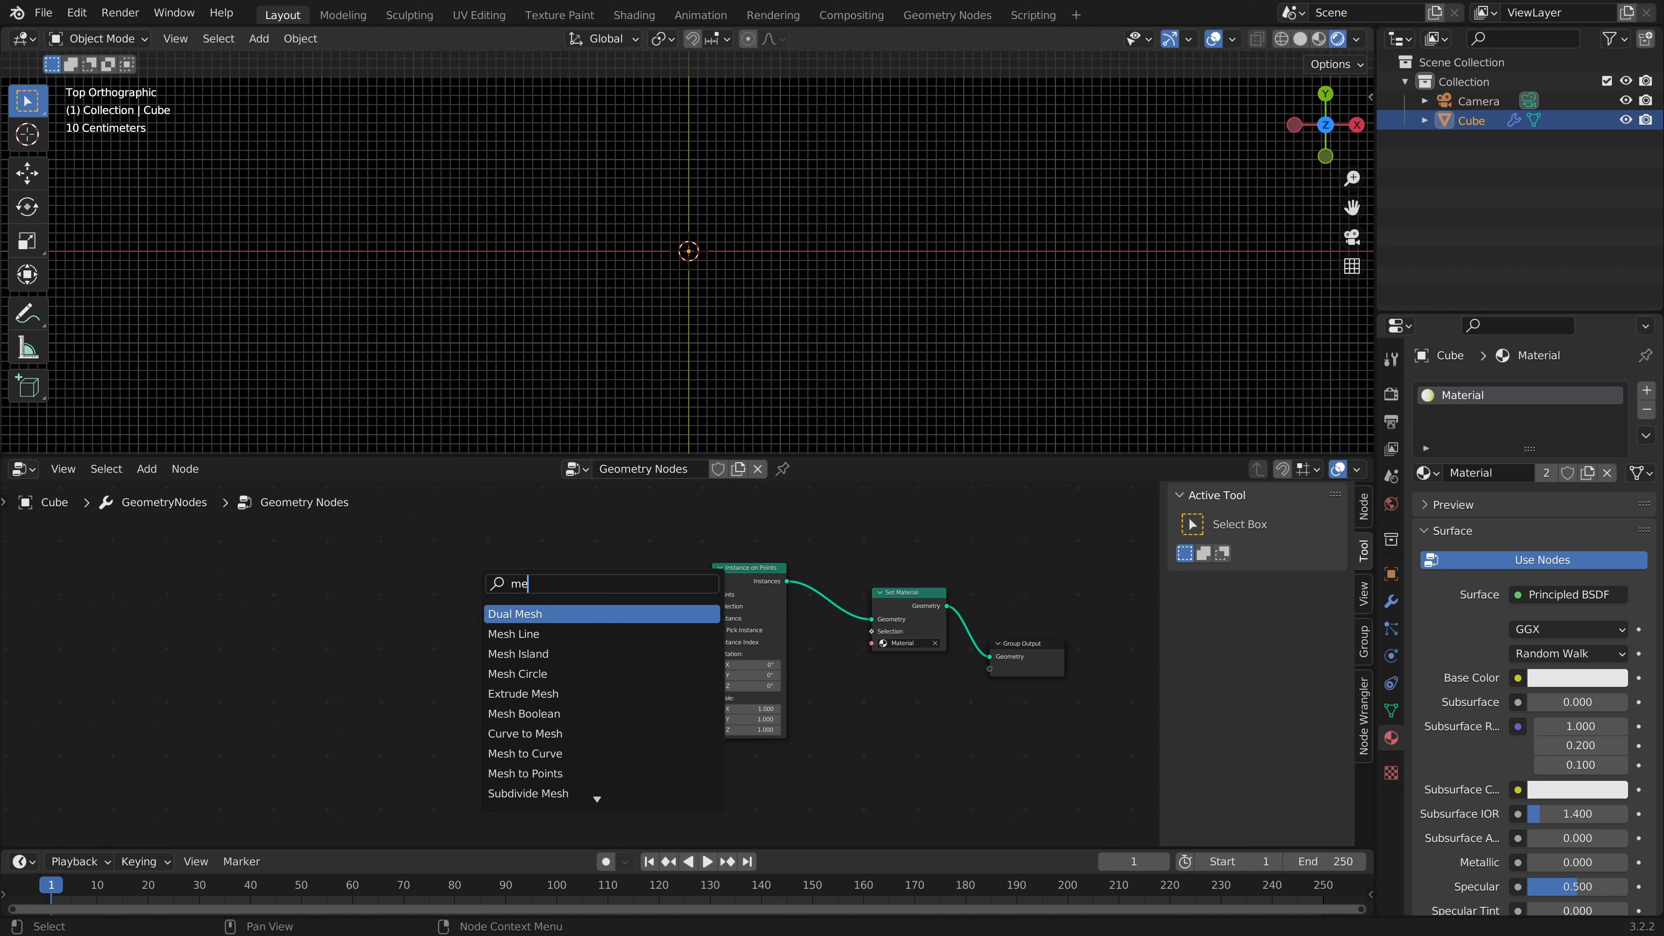
key("Down")
key("Down")
key("Down")
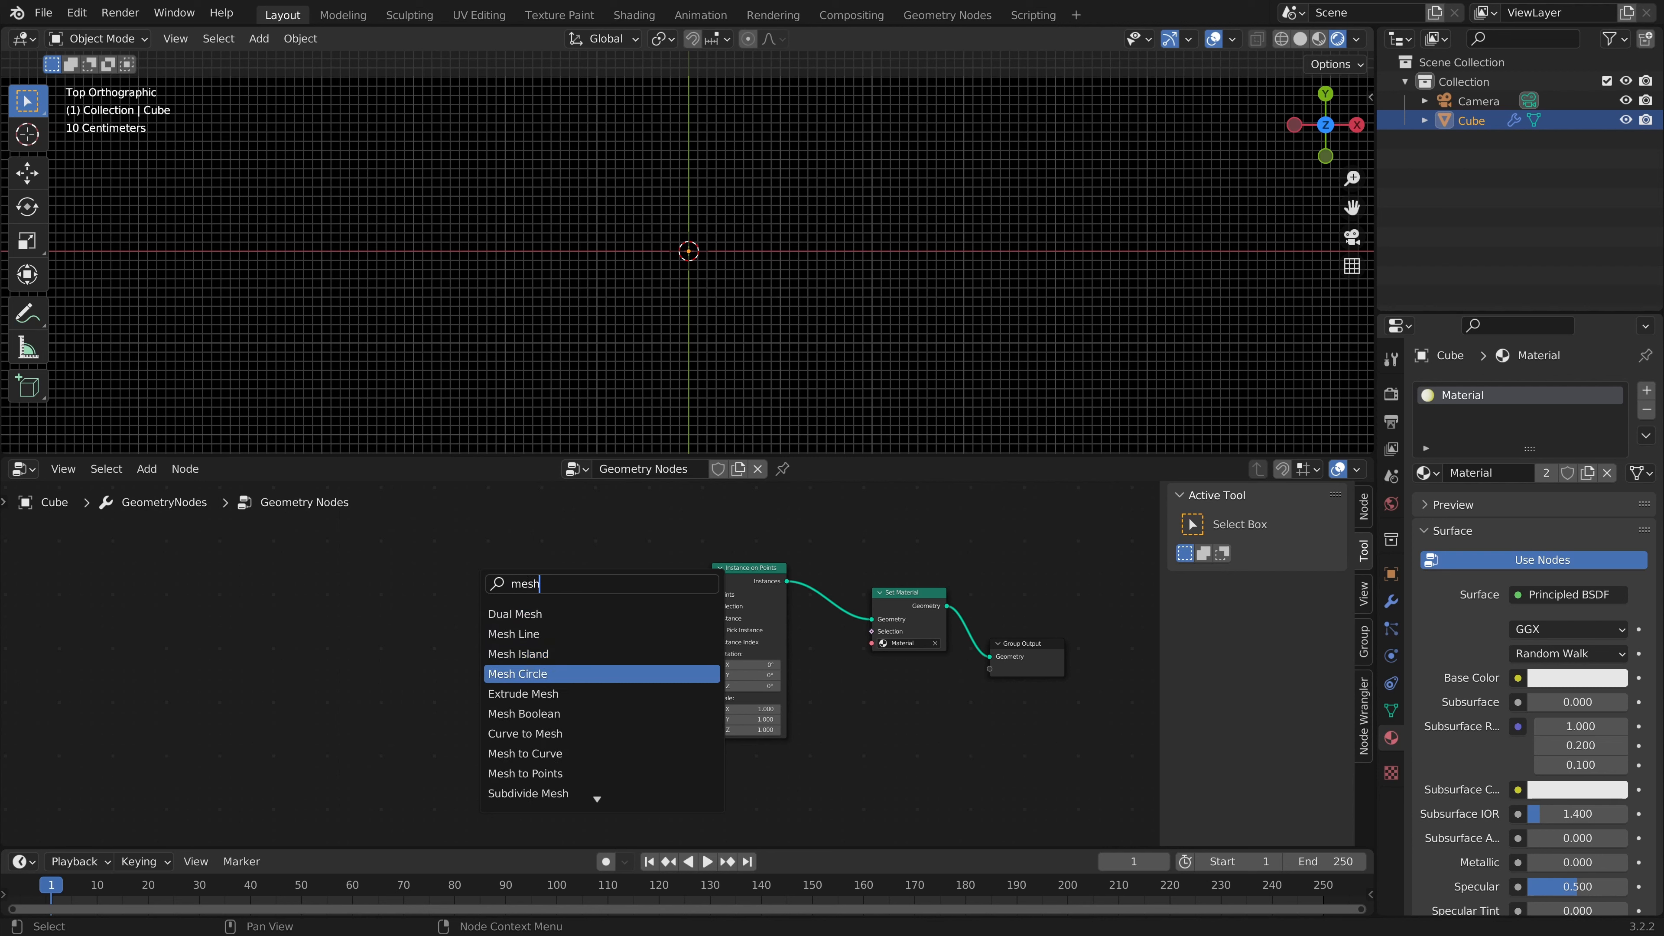
key("Return")
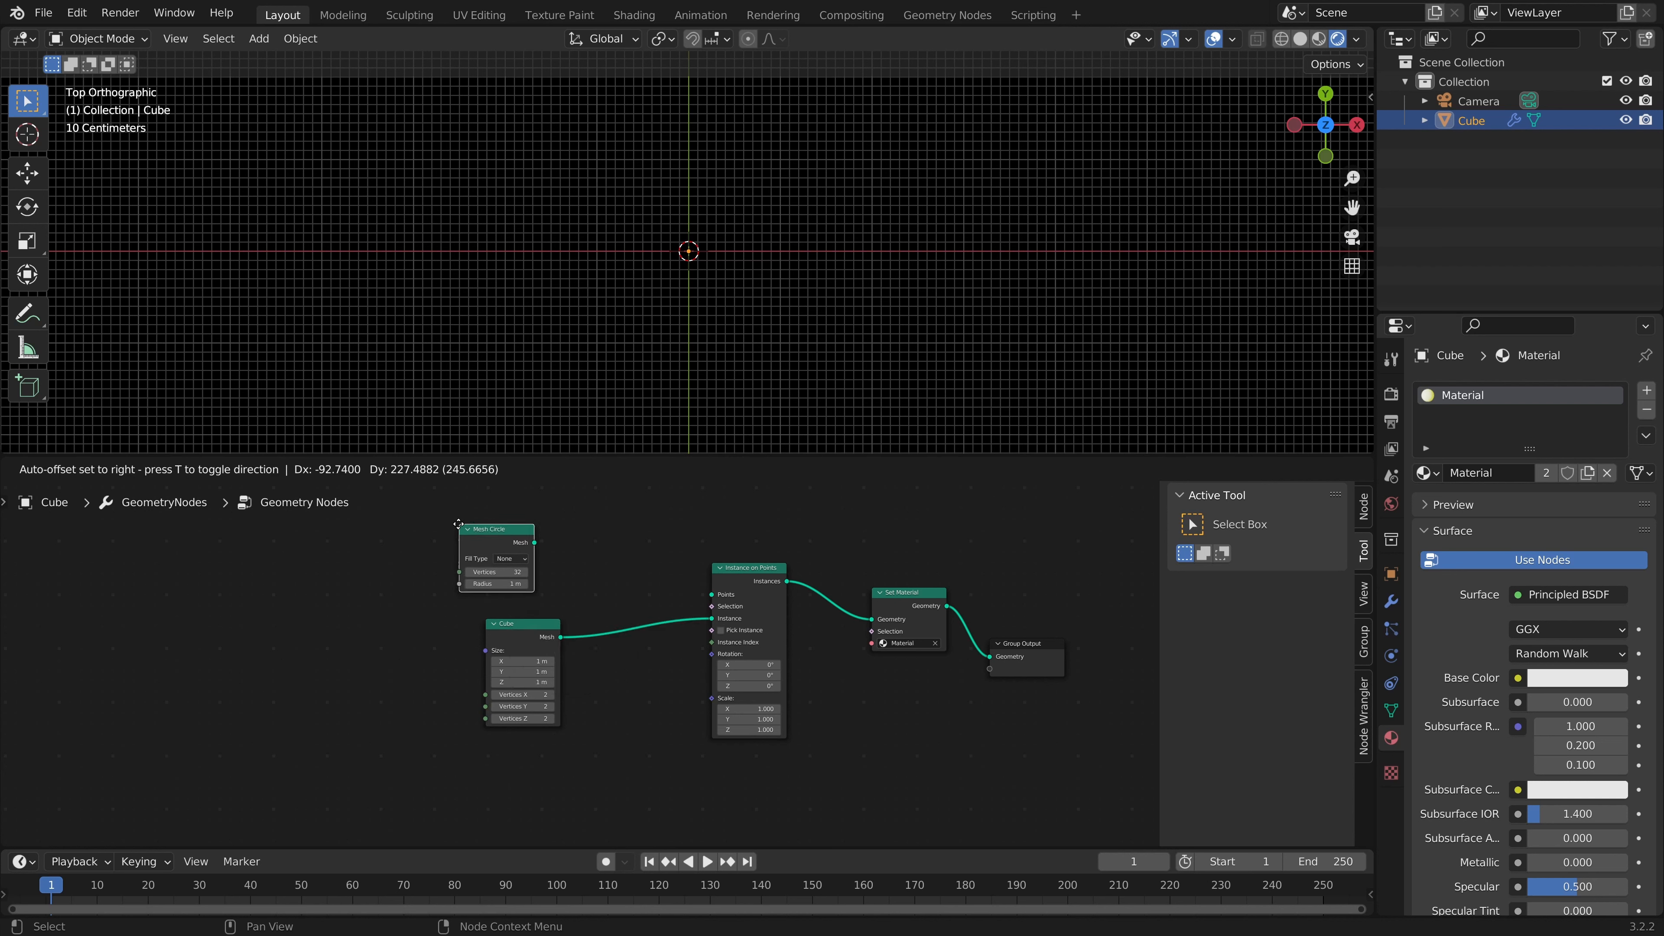
left_click(479, 551)
left_click_drag(544, 535, 712, 600)
key("Escape")
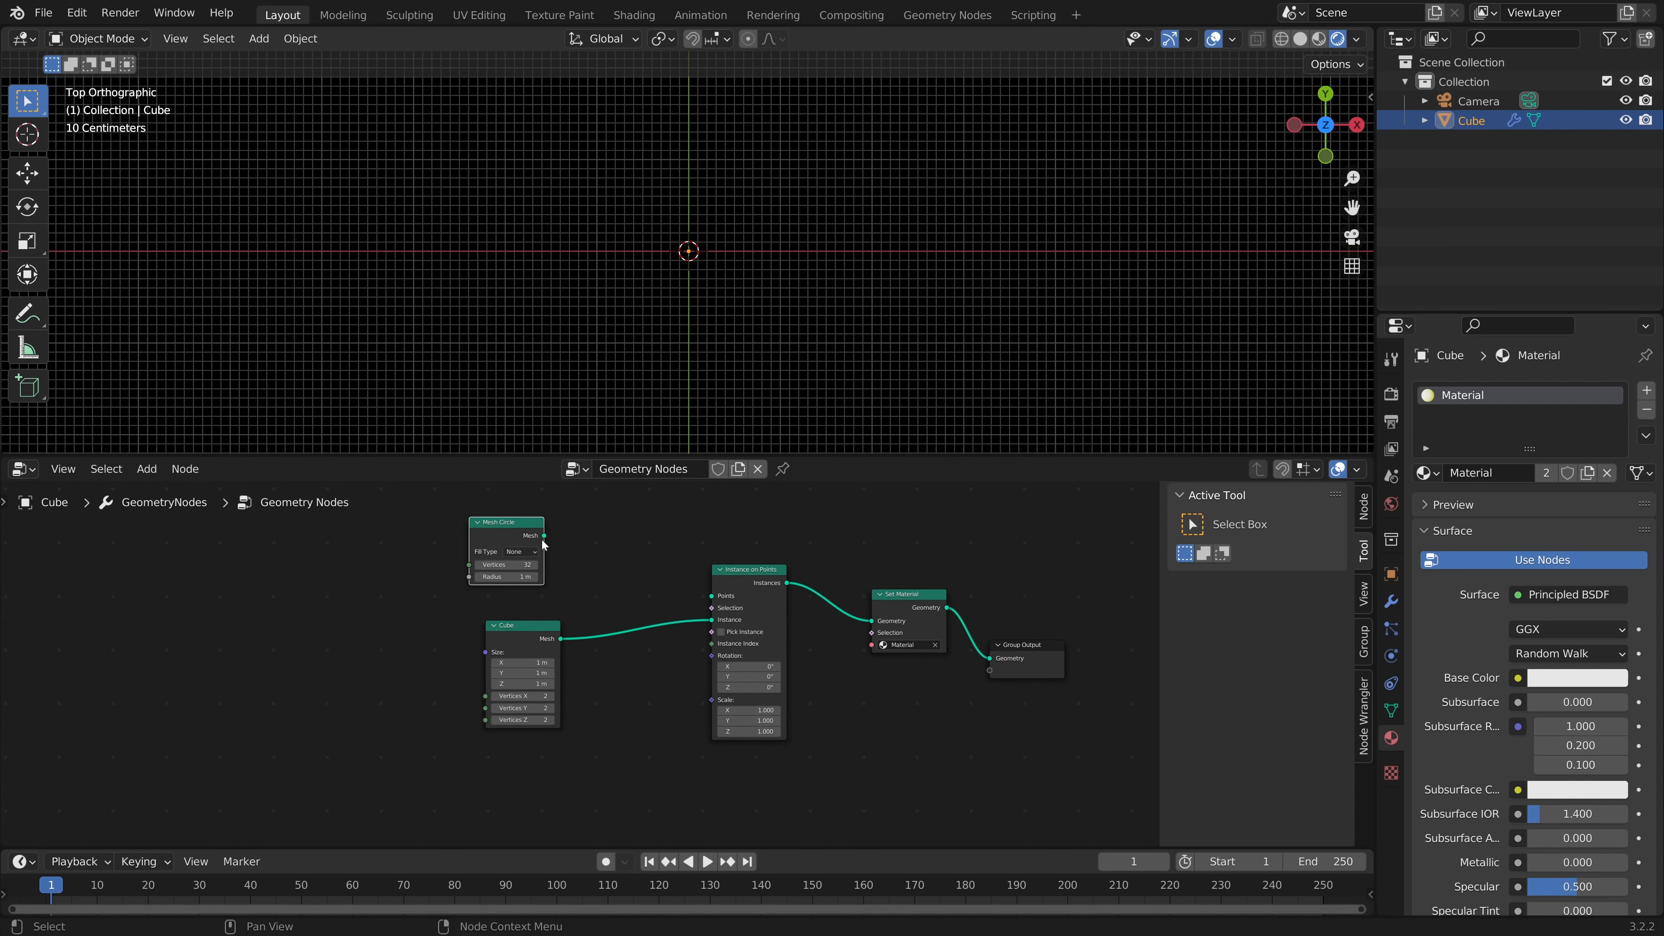
left_click_drag(544, 535, 711, 596)
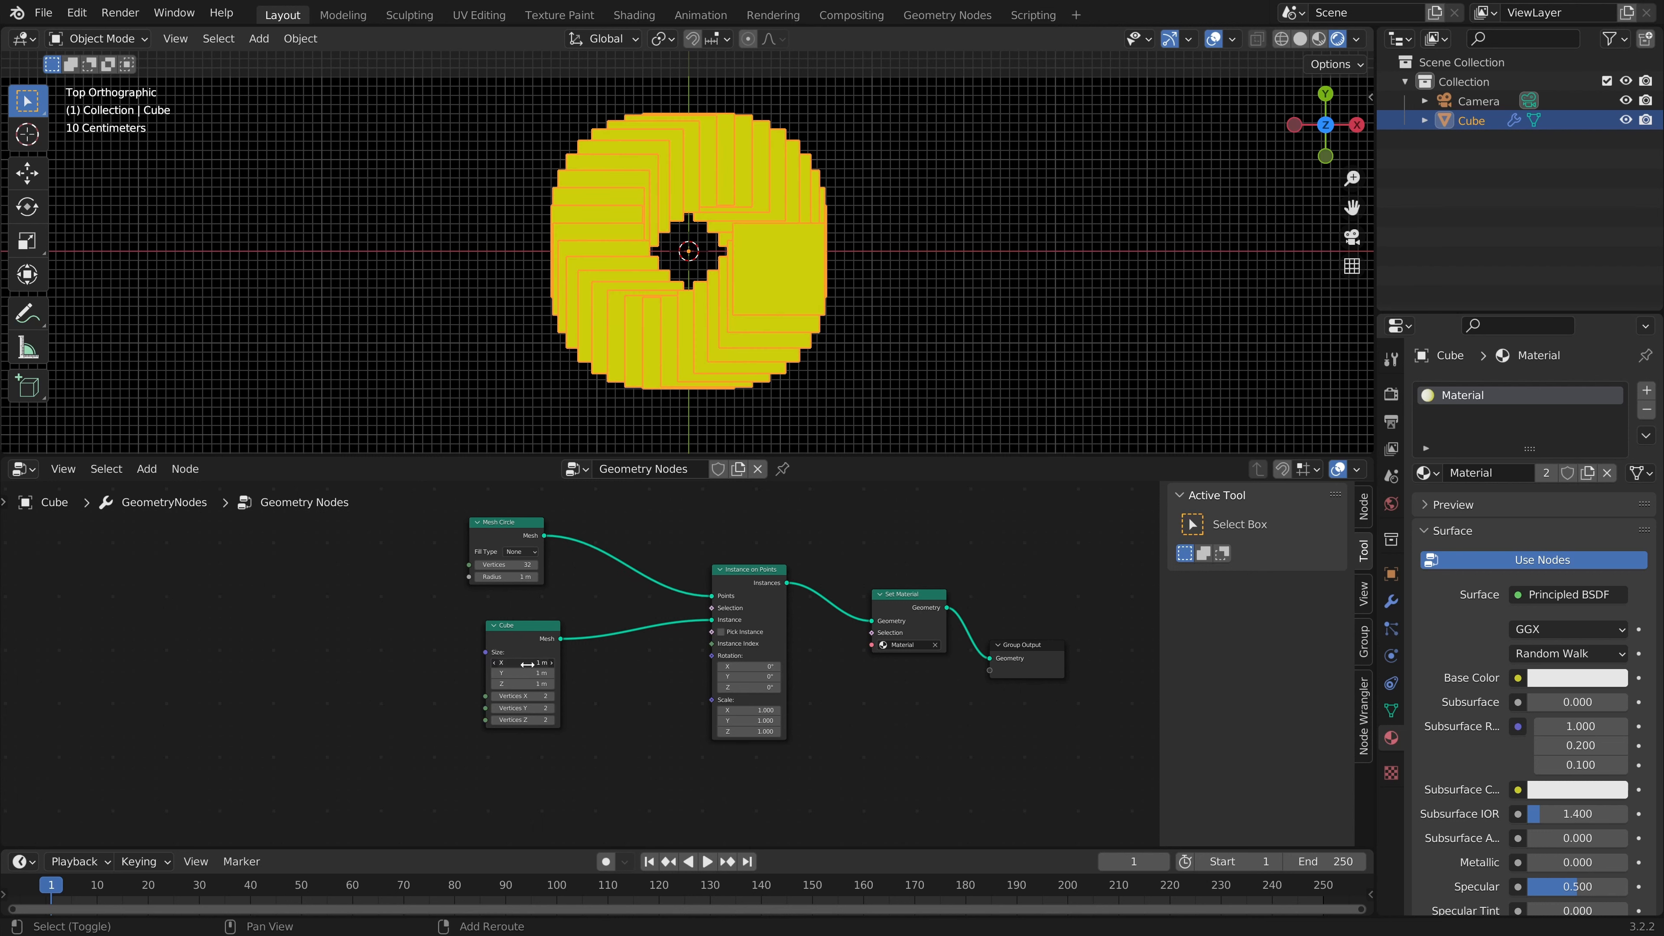
Step: Set the Cube node's X, Y and Z size to 0.18 m and the Mesh Circle's vertices to 12
left_click_drag(526, 663, 493, 692)
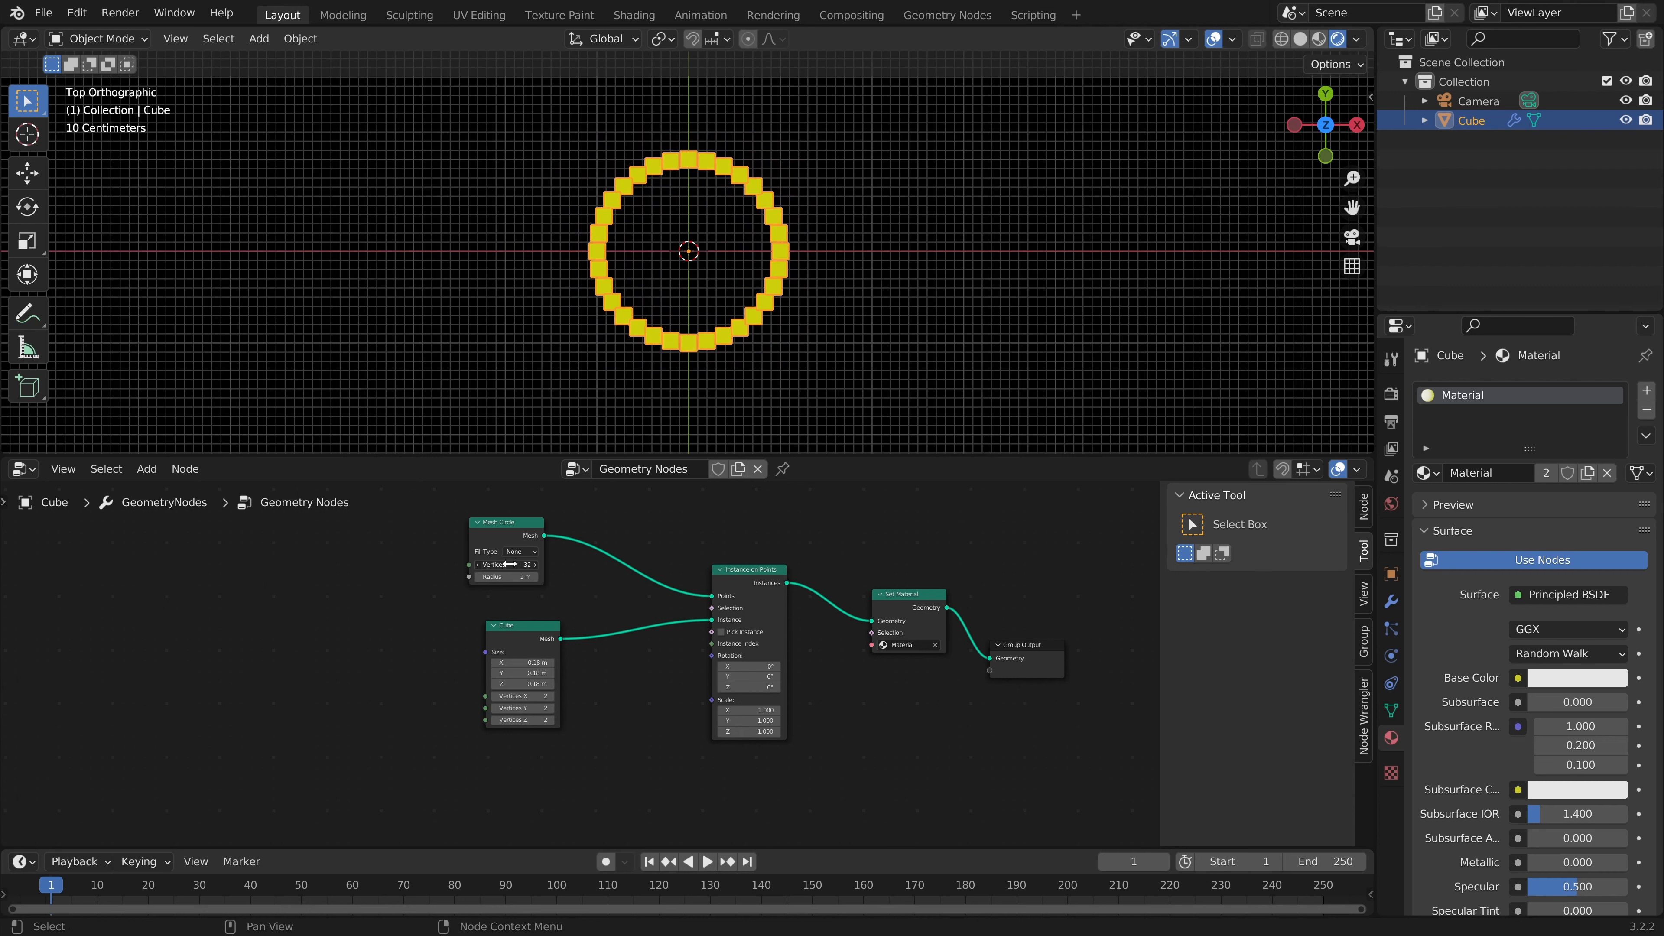
mouse_move(500, 564)
left_mouse_down()
mouse_move(464, 564)
mouse_move(493, 564)
left_mouse_up()
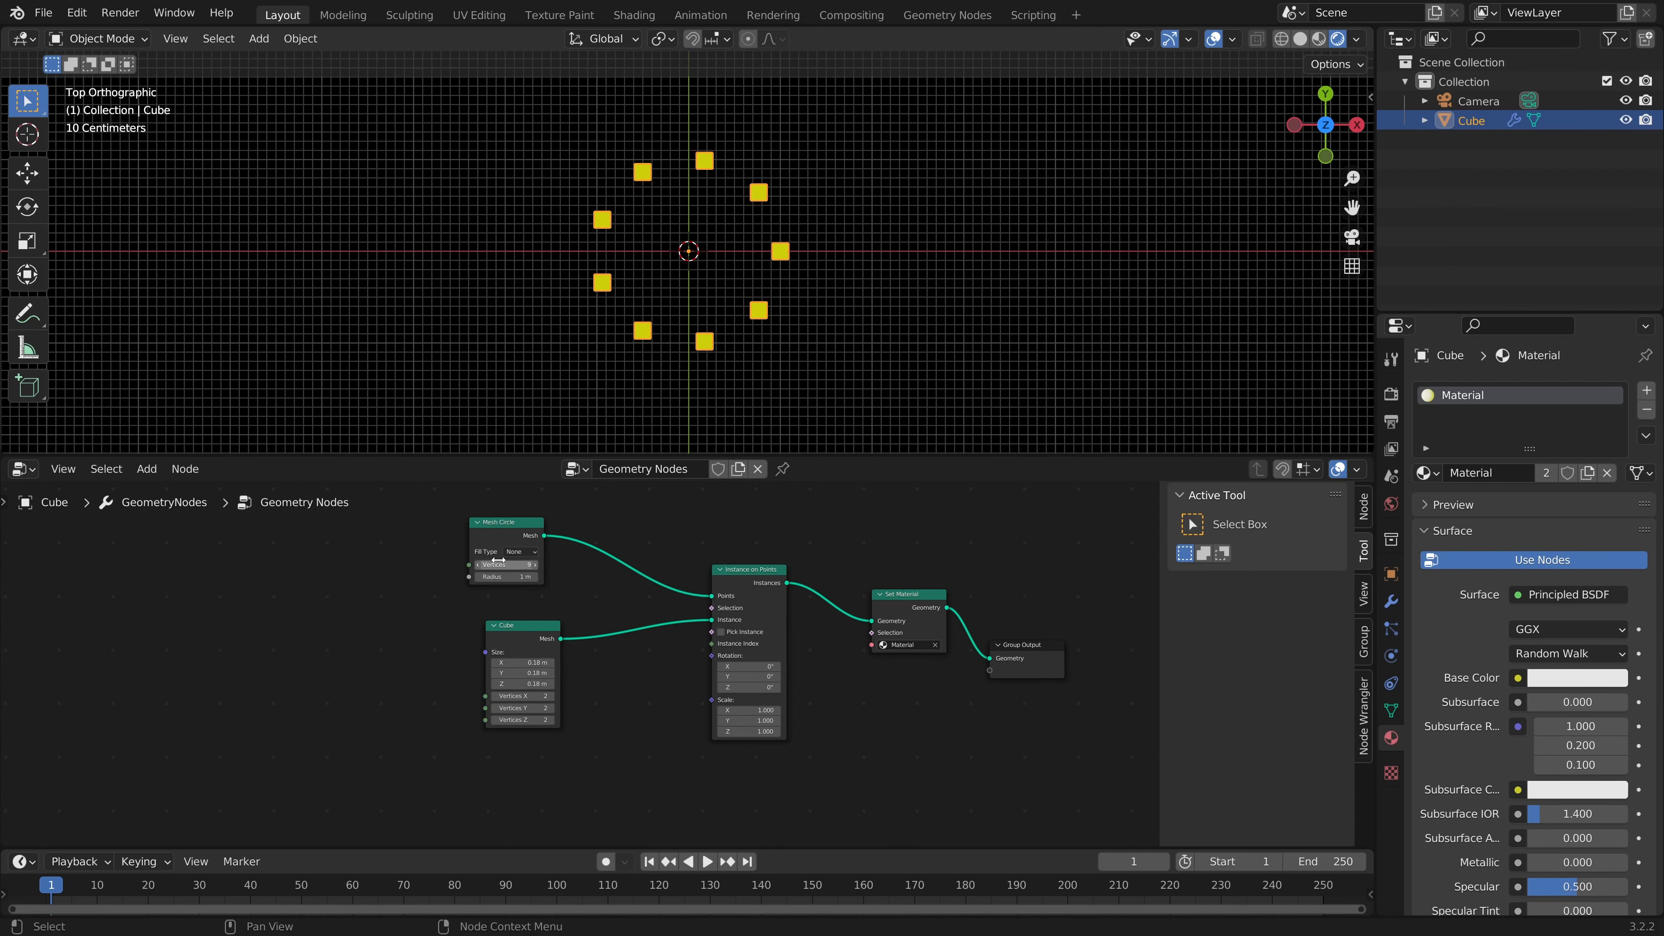
left_click(496, 564)
type("12")
key("Return")
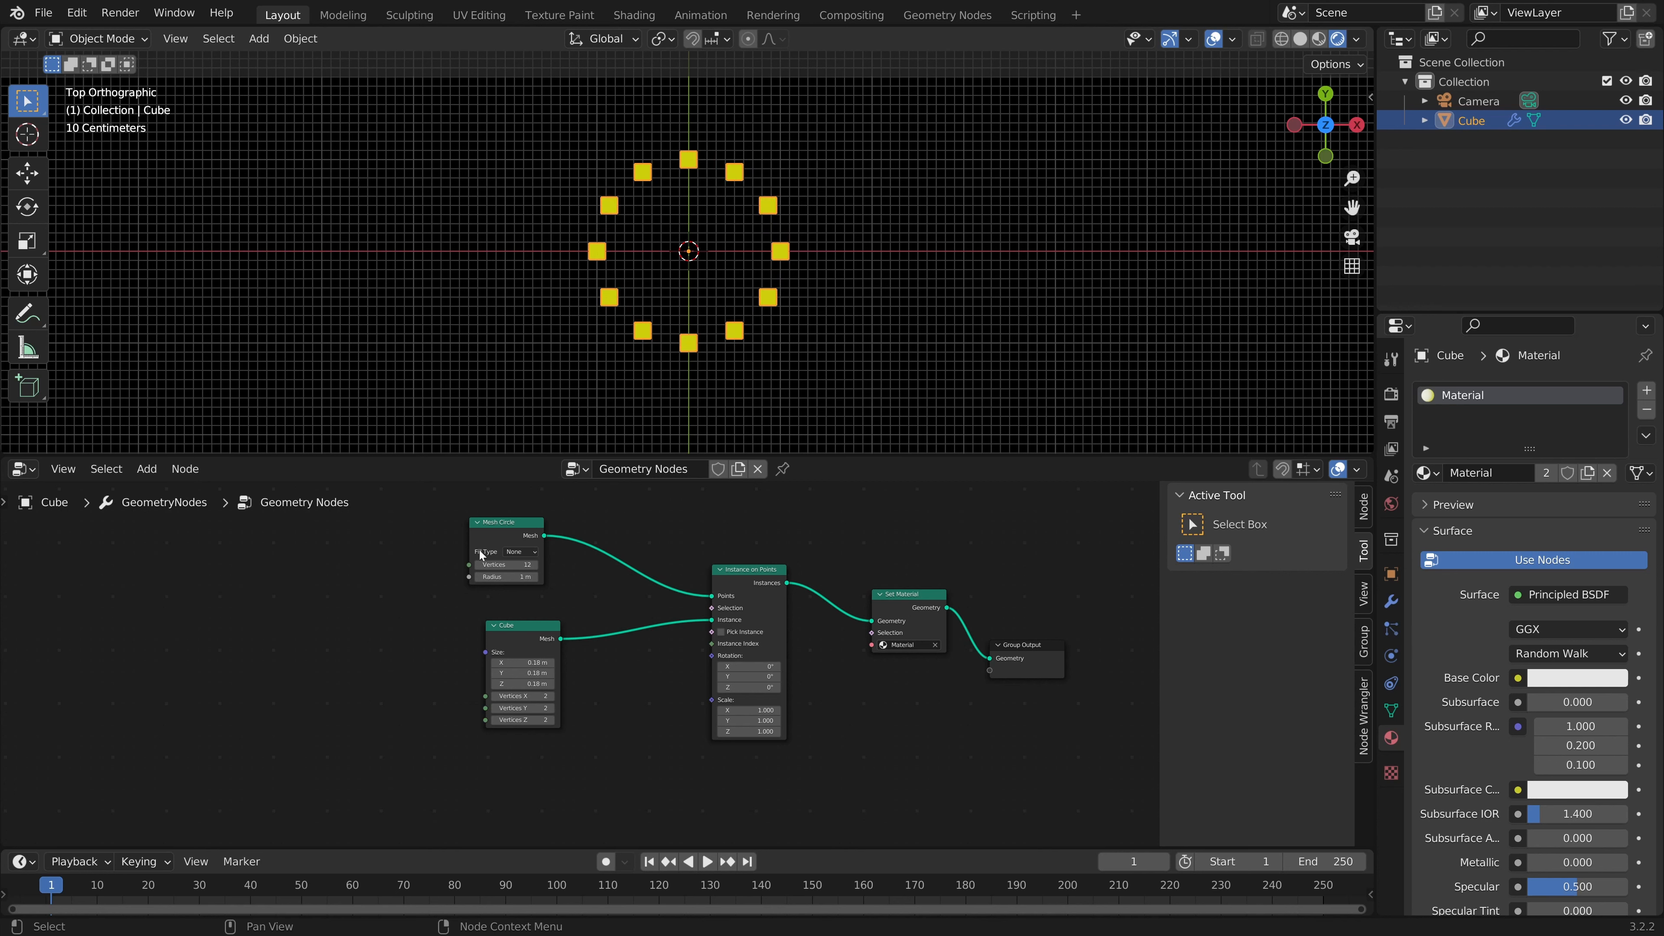
Step: Shift the Mesh Circle node slightly and add an Integer node beside it
left_click_drag(507, 529, 497, 525)
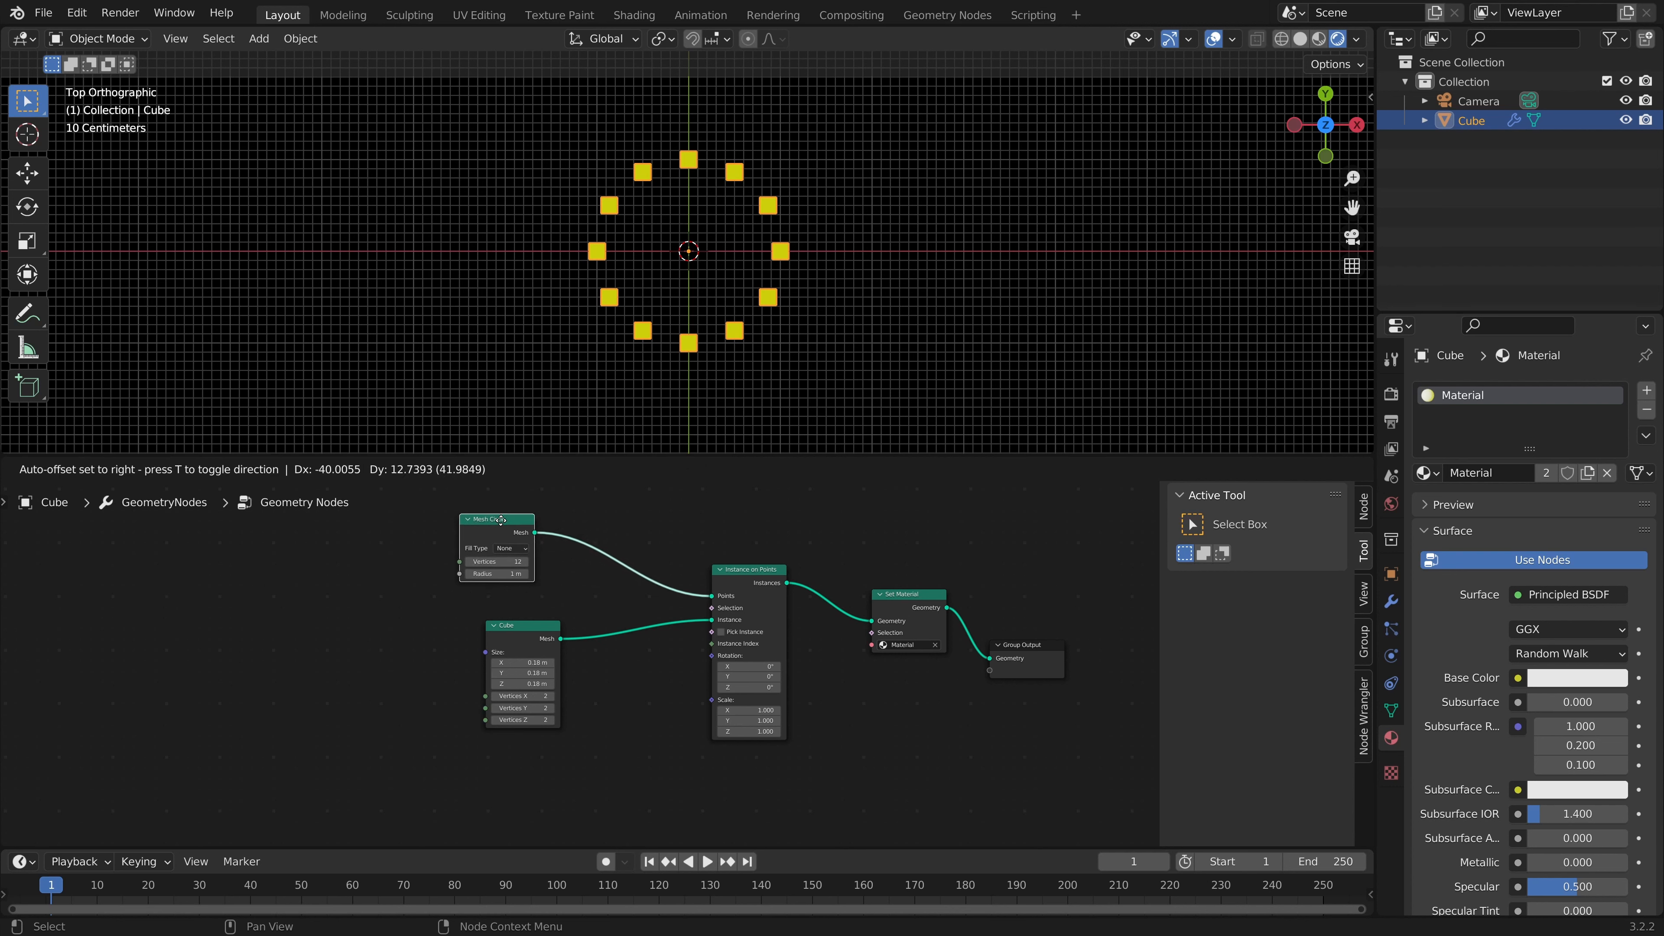
left_click(408, 602)
key("shift+a")
type("s")
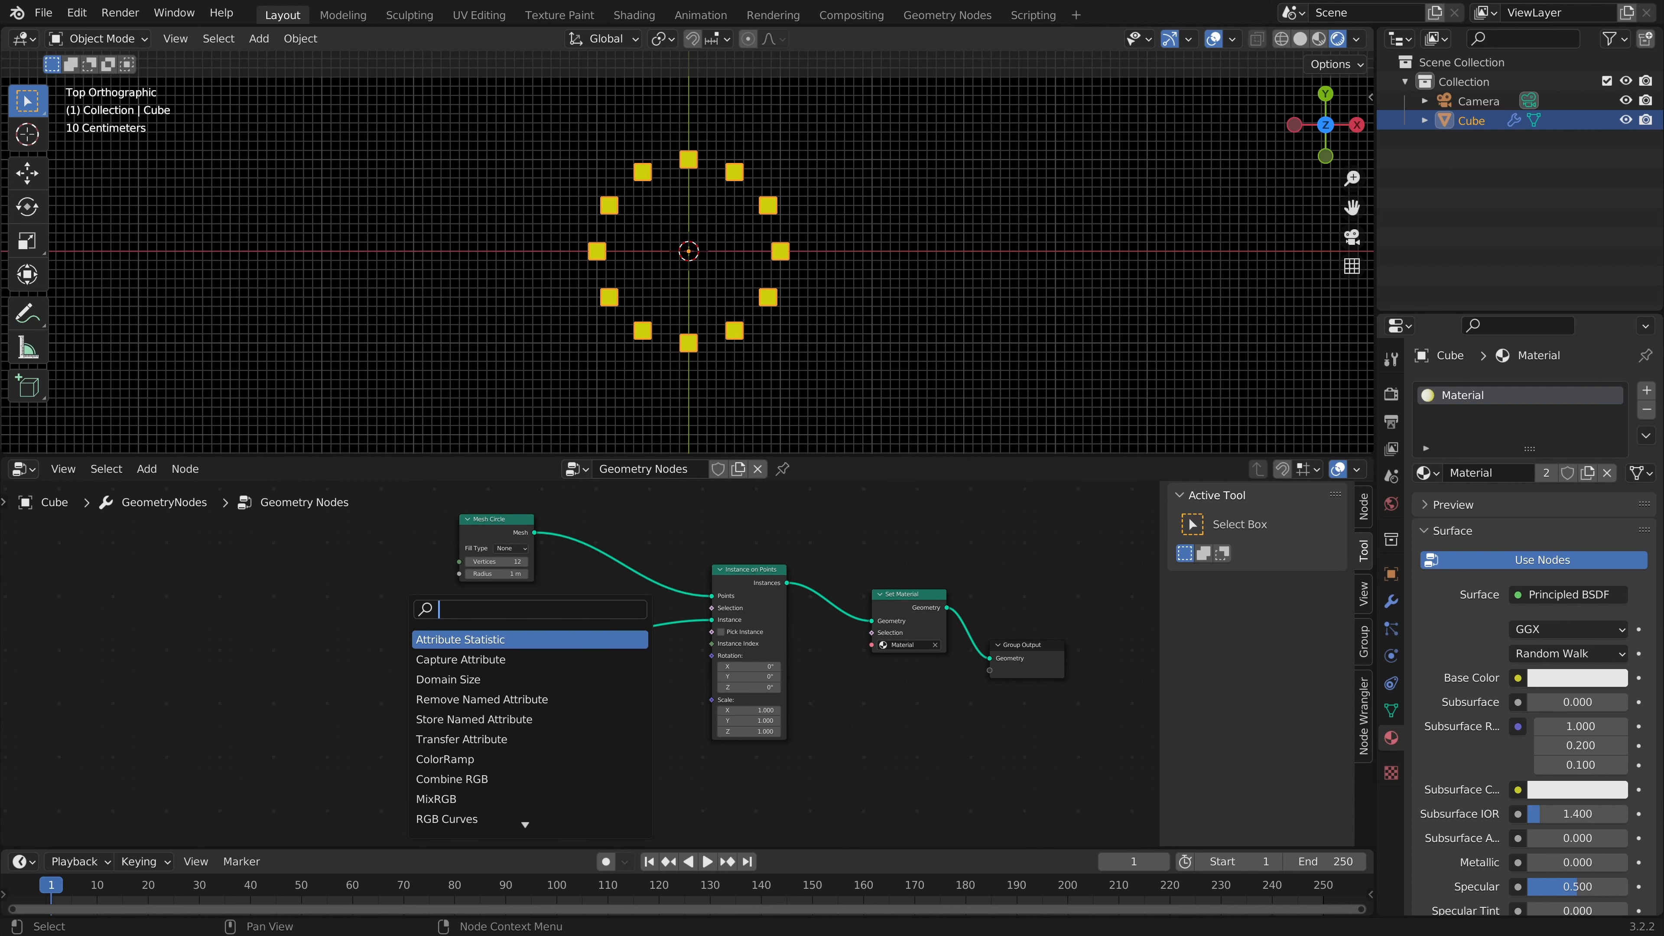
type("int")
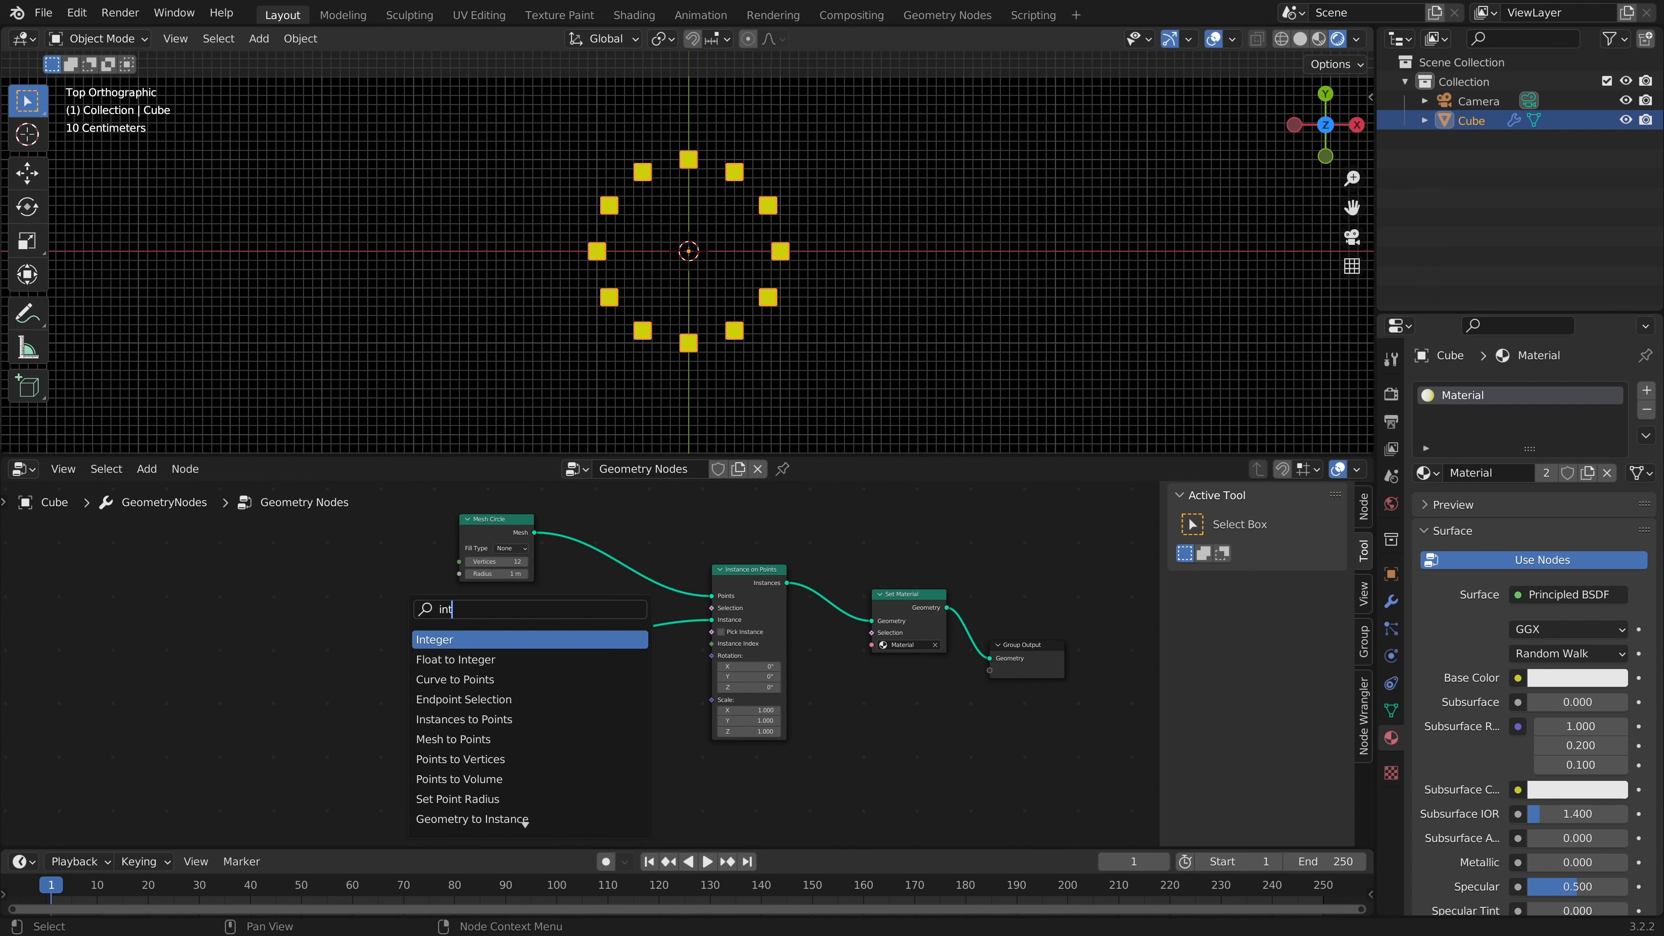
key("Return")
left_click(346, 564)
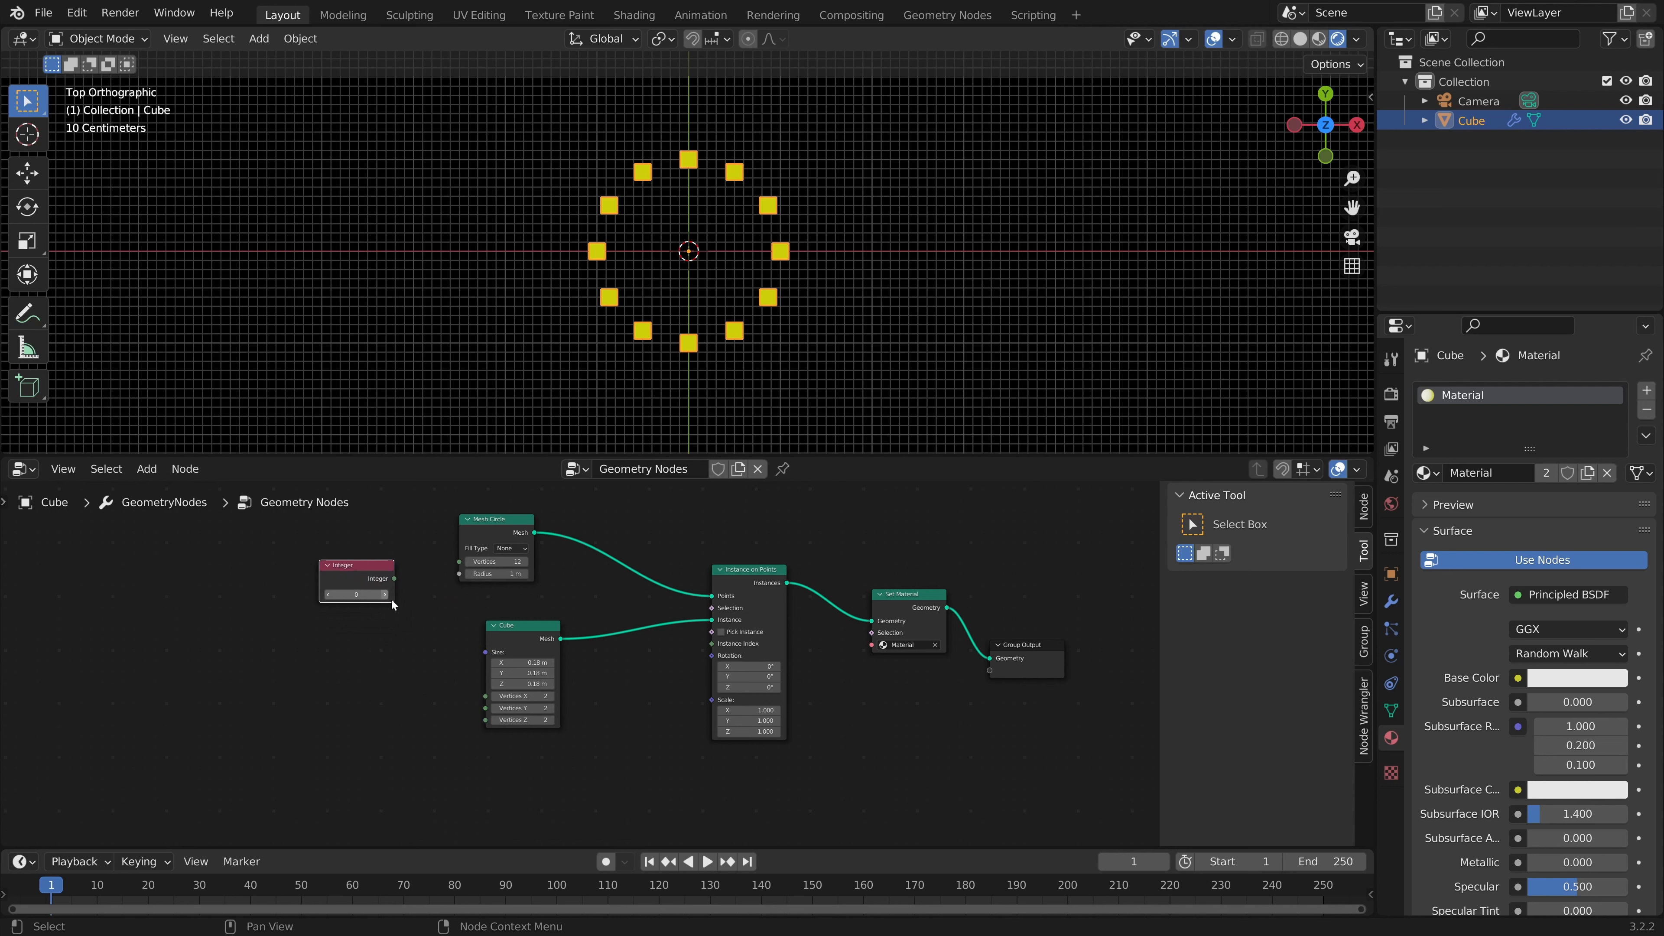
Step: Set the Integer node to 12 and connect it to the Mesh Circle's Vertices input
left_click(358, 595)
left_click_drag(394, 578, 457, 561)
left_click_drag(357, 576, 338, 562)
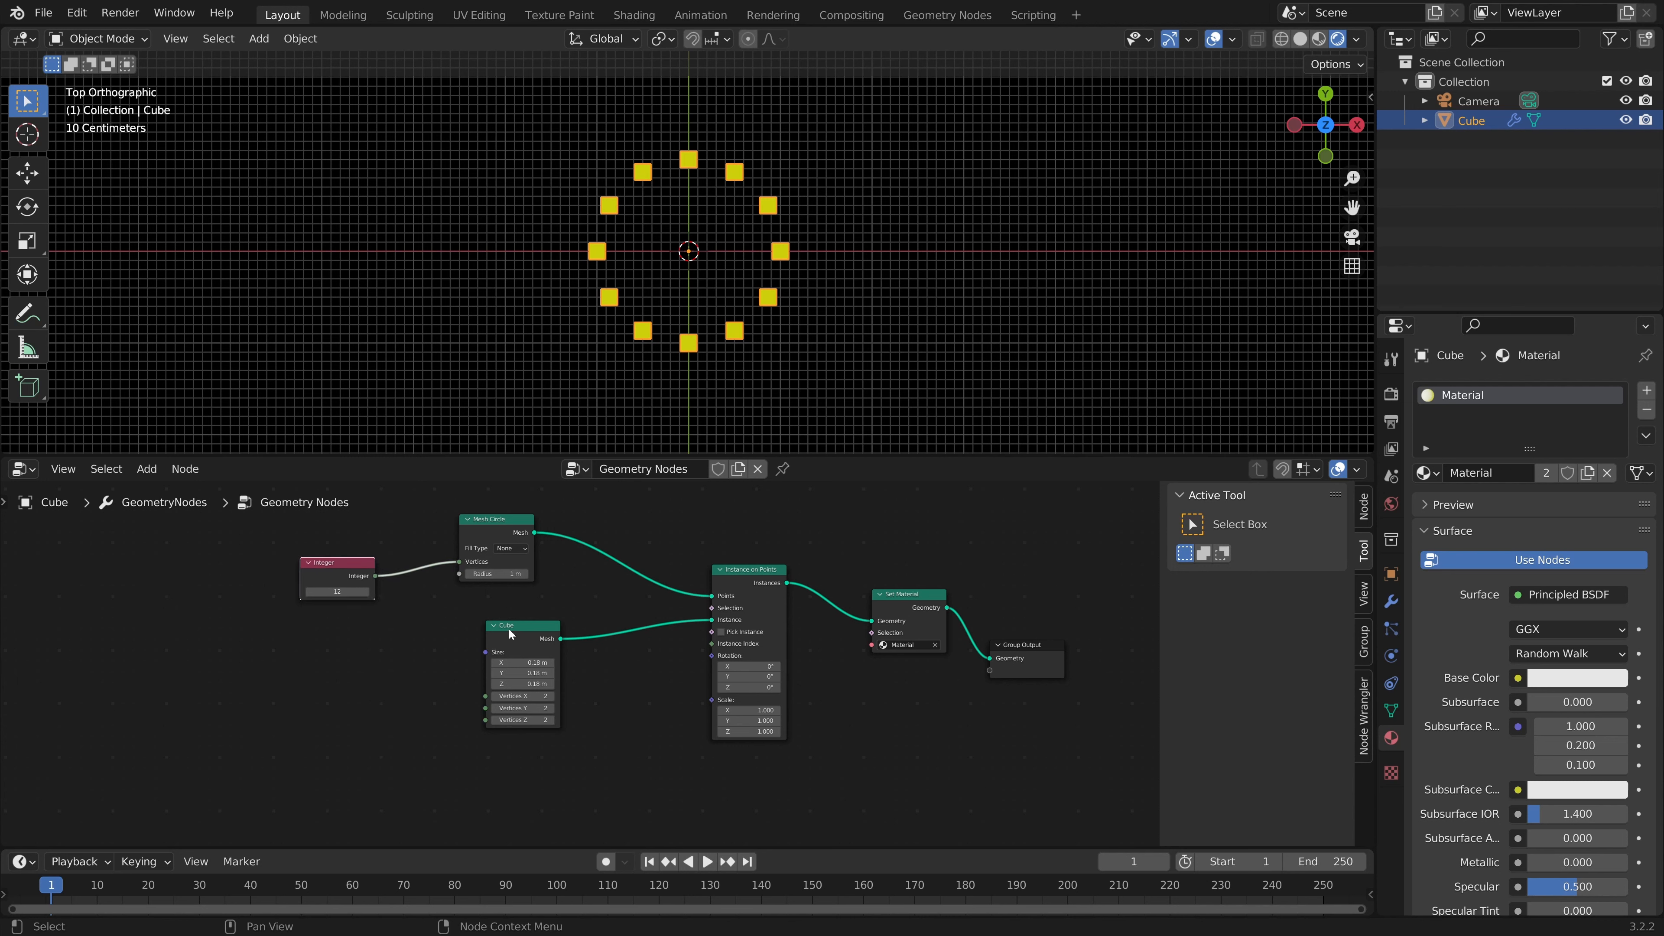
Step: Move the Cube node further down and shift the Mesh Circle node away from Instance on Points to free up space
left_click_drag(509, 633, 516, 665)
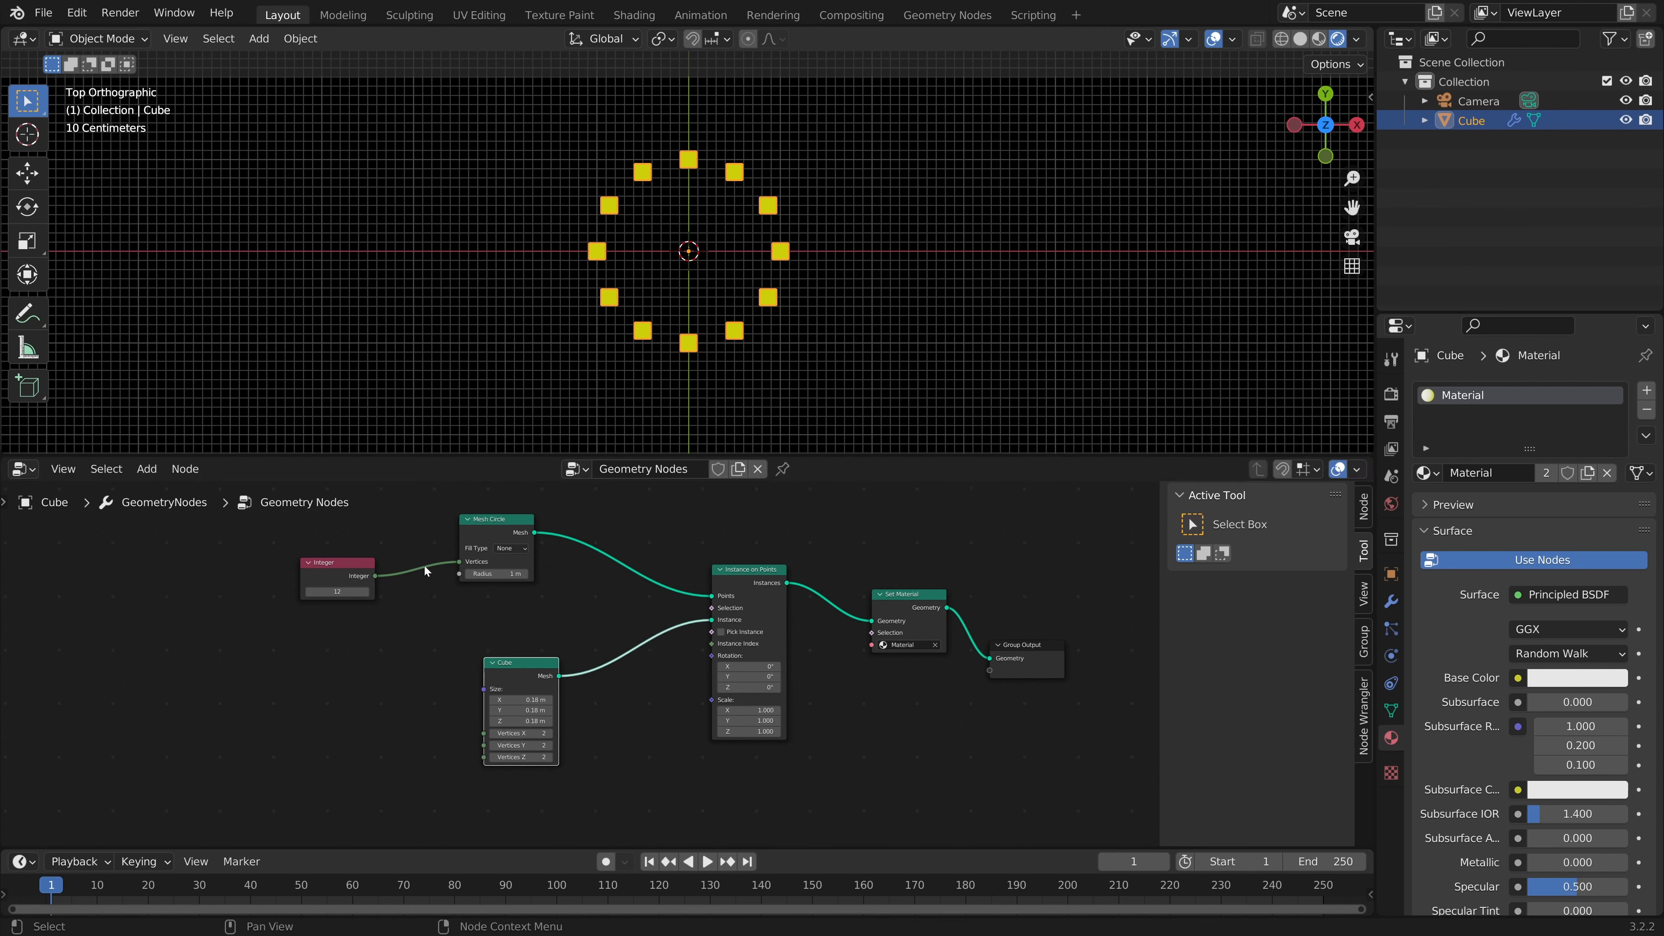
left_click_drag(525, 662, 523, 718)
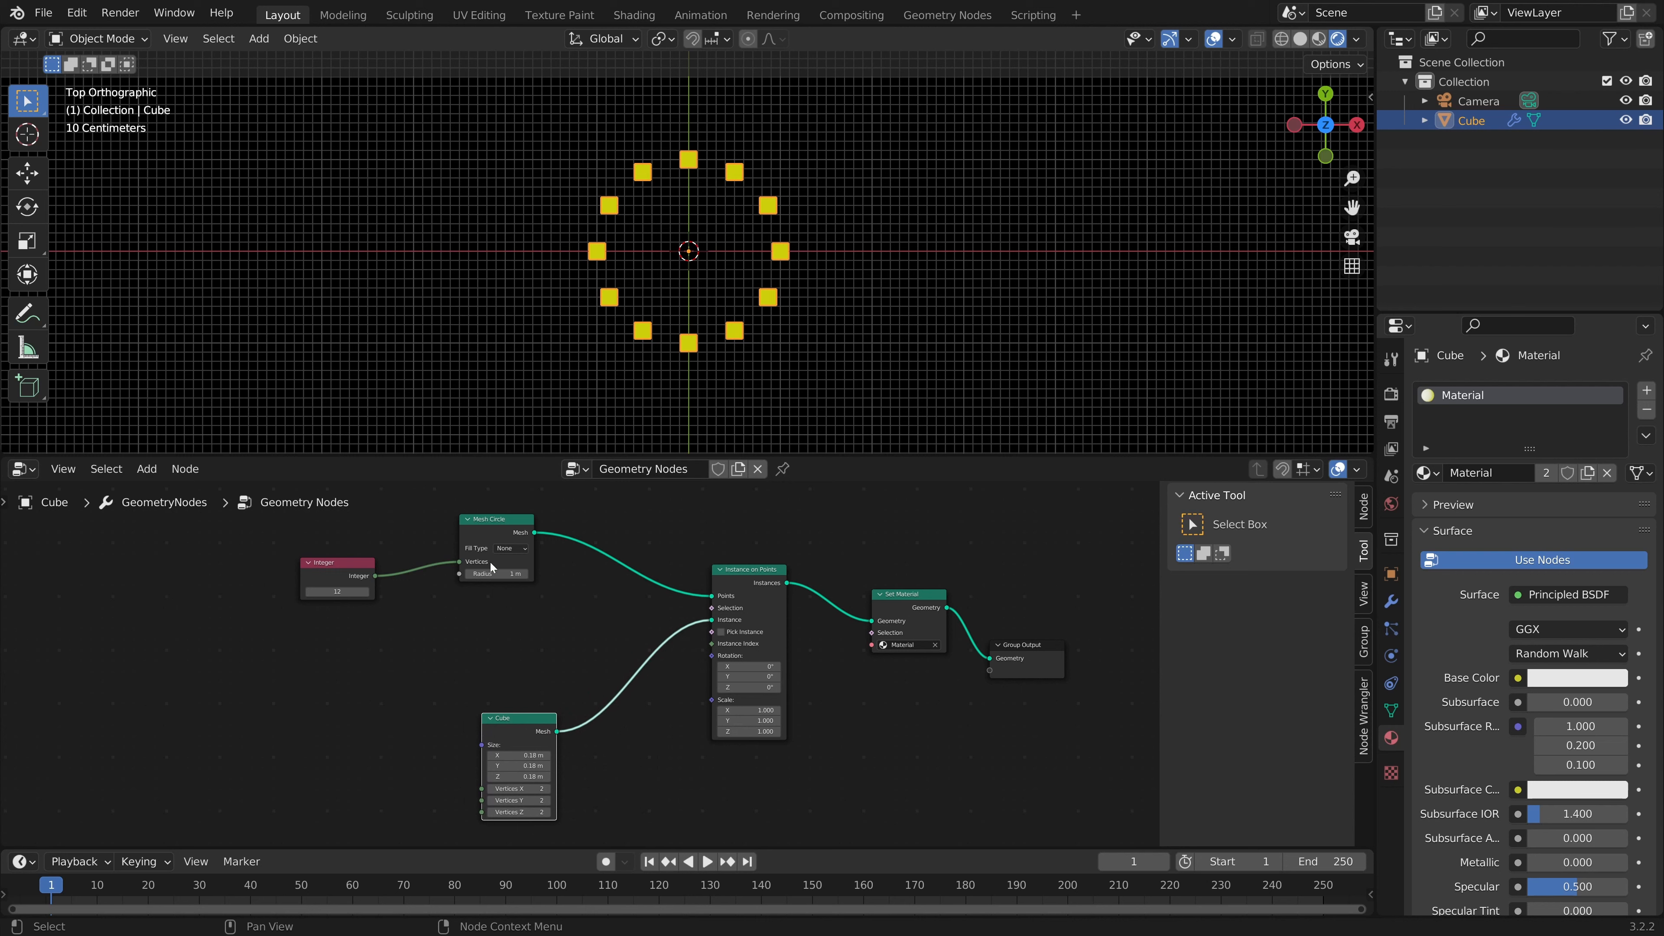
left_click_drag(499, 548, 474, 525)
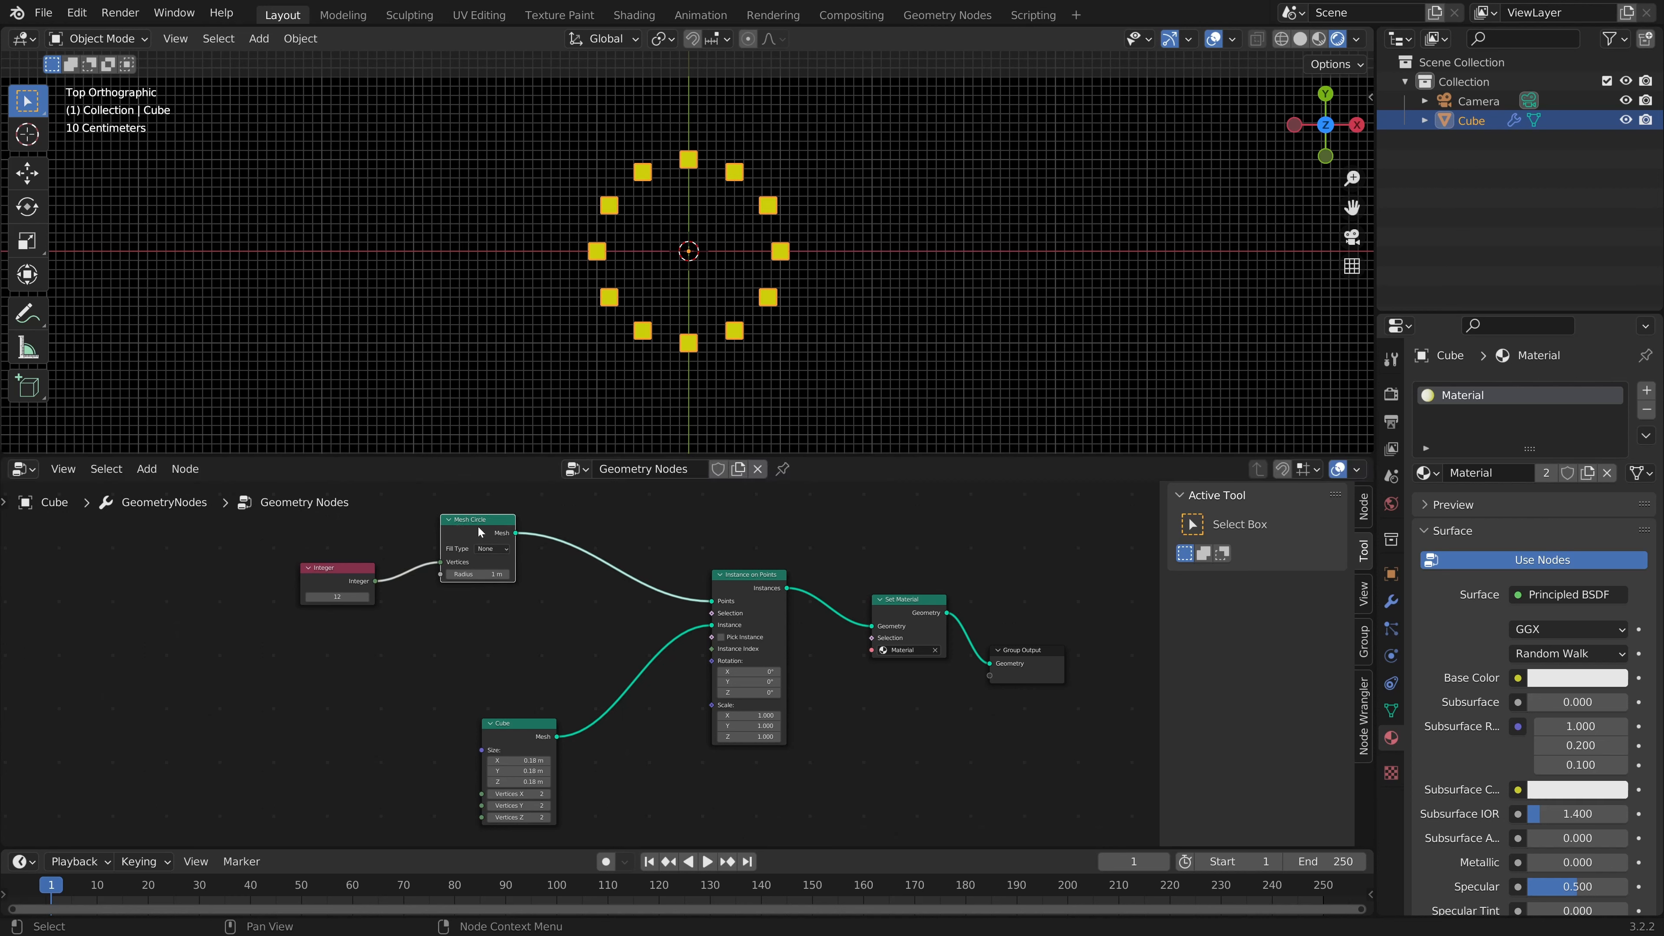
left_click(559, 644)
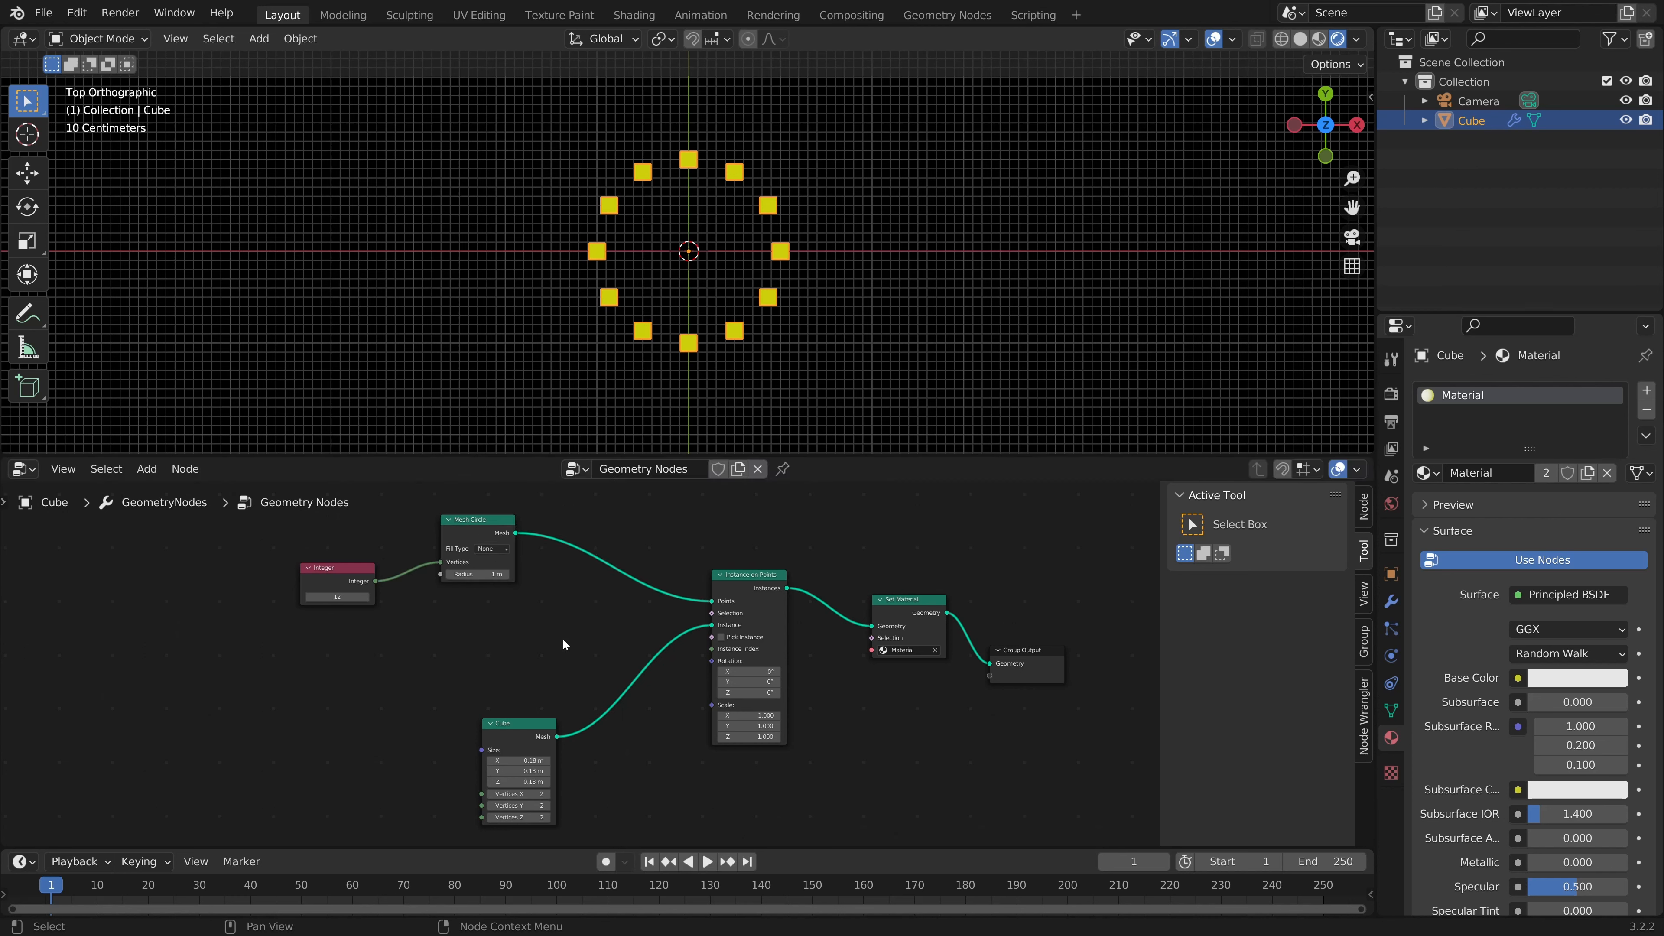
Step: Insert a Set Position node on the link between Mesh Circle and Instance on Points
left_click(471, 523)
left_click(537, 641)
key("shift+a")
key("s")
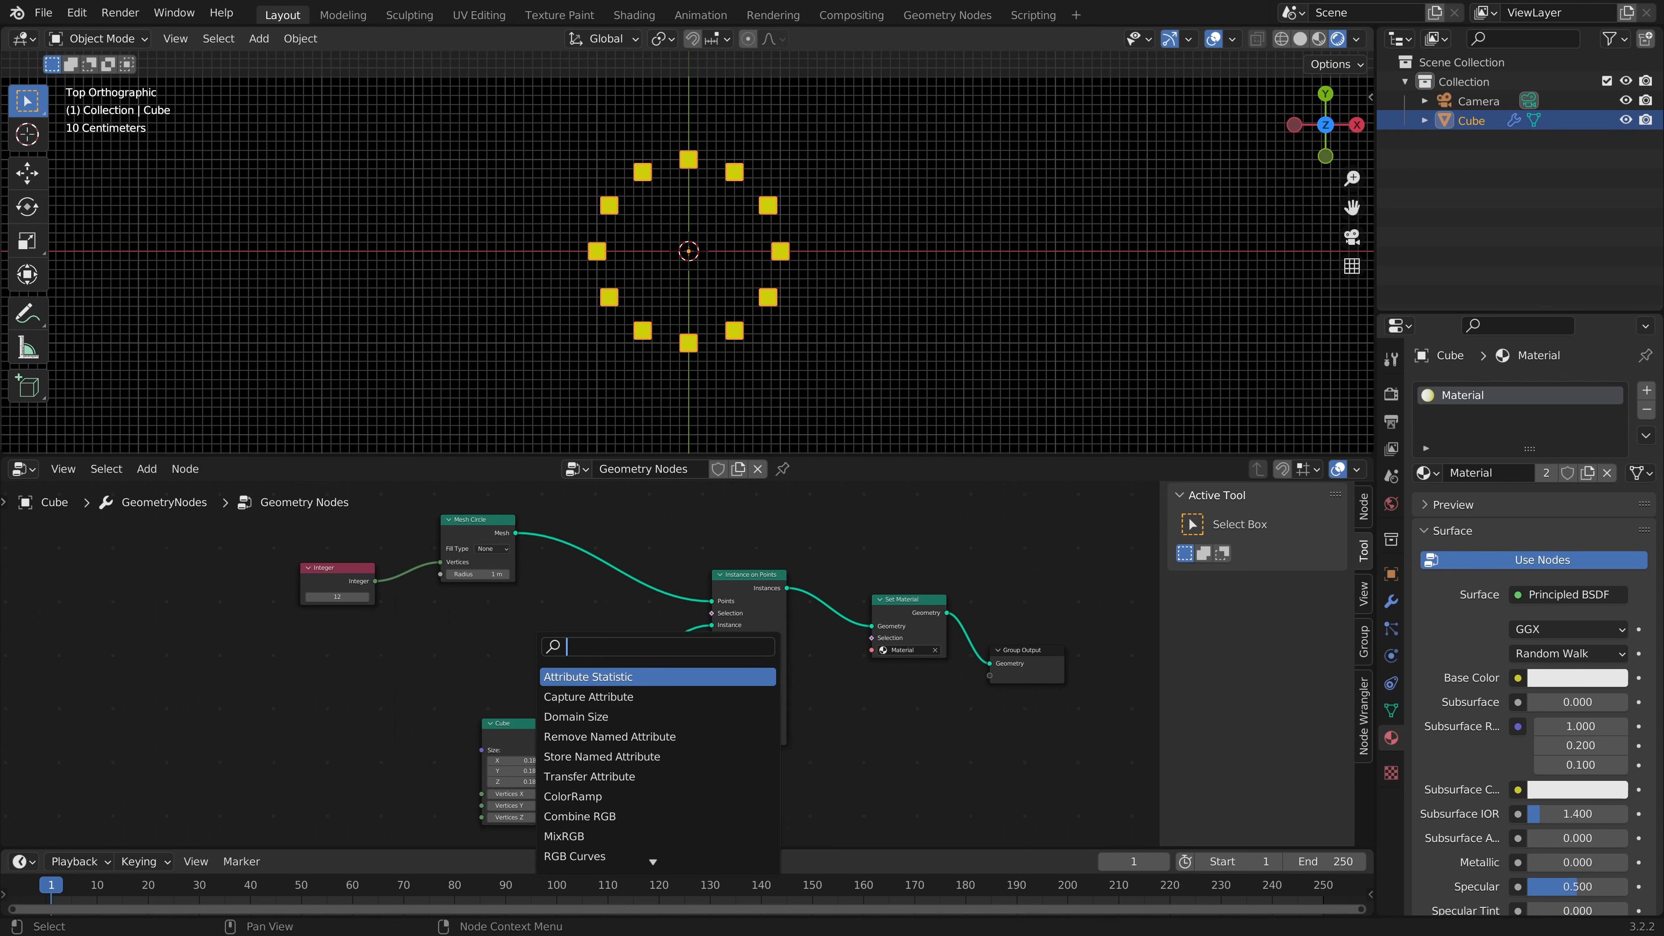
type("sp")
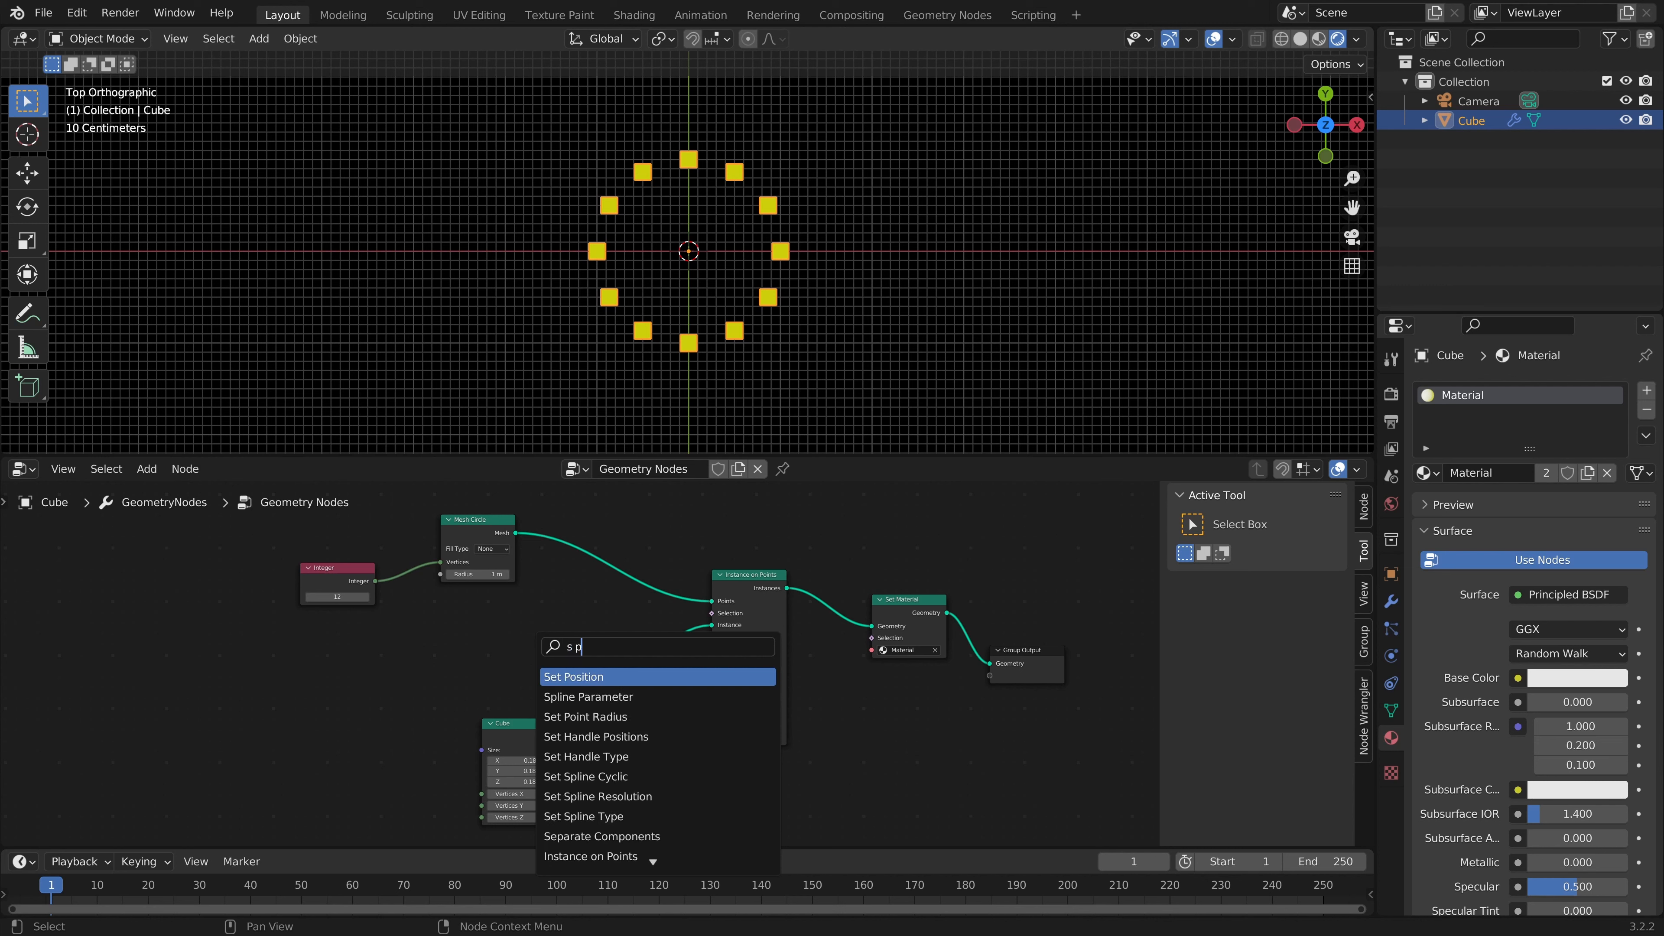
key("Return")
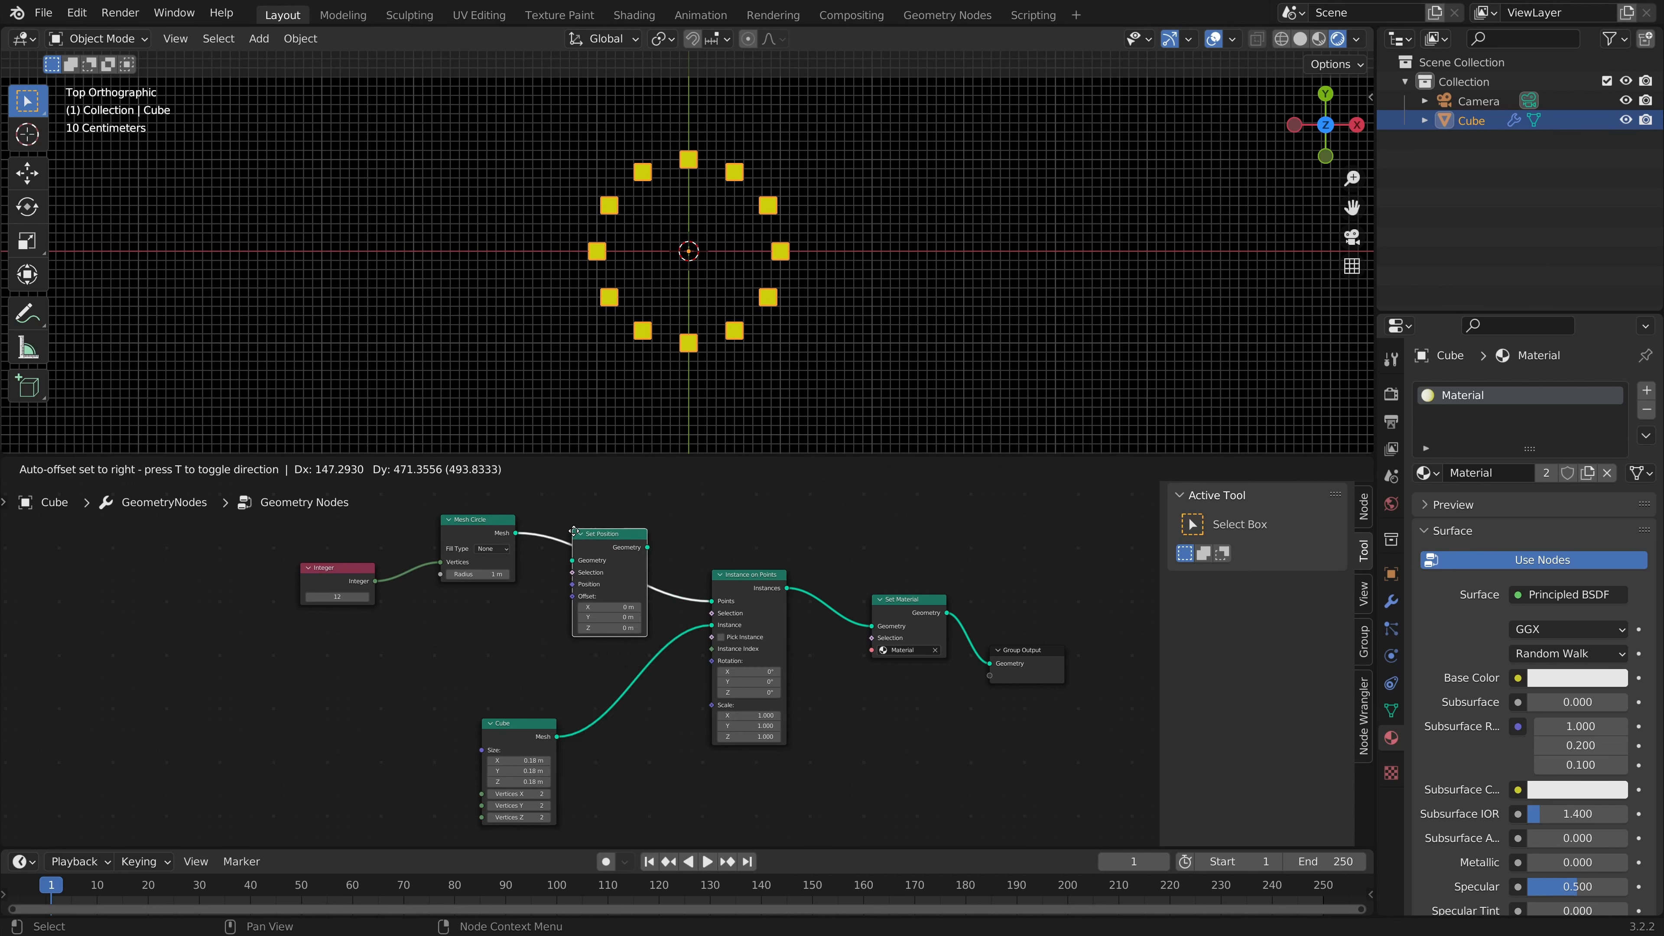
left_click(574, 531)
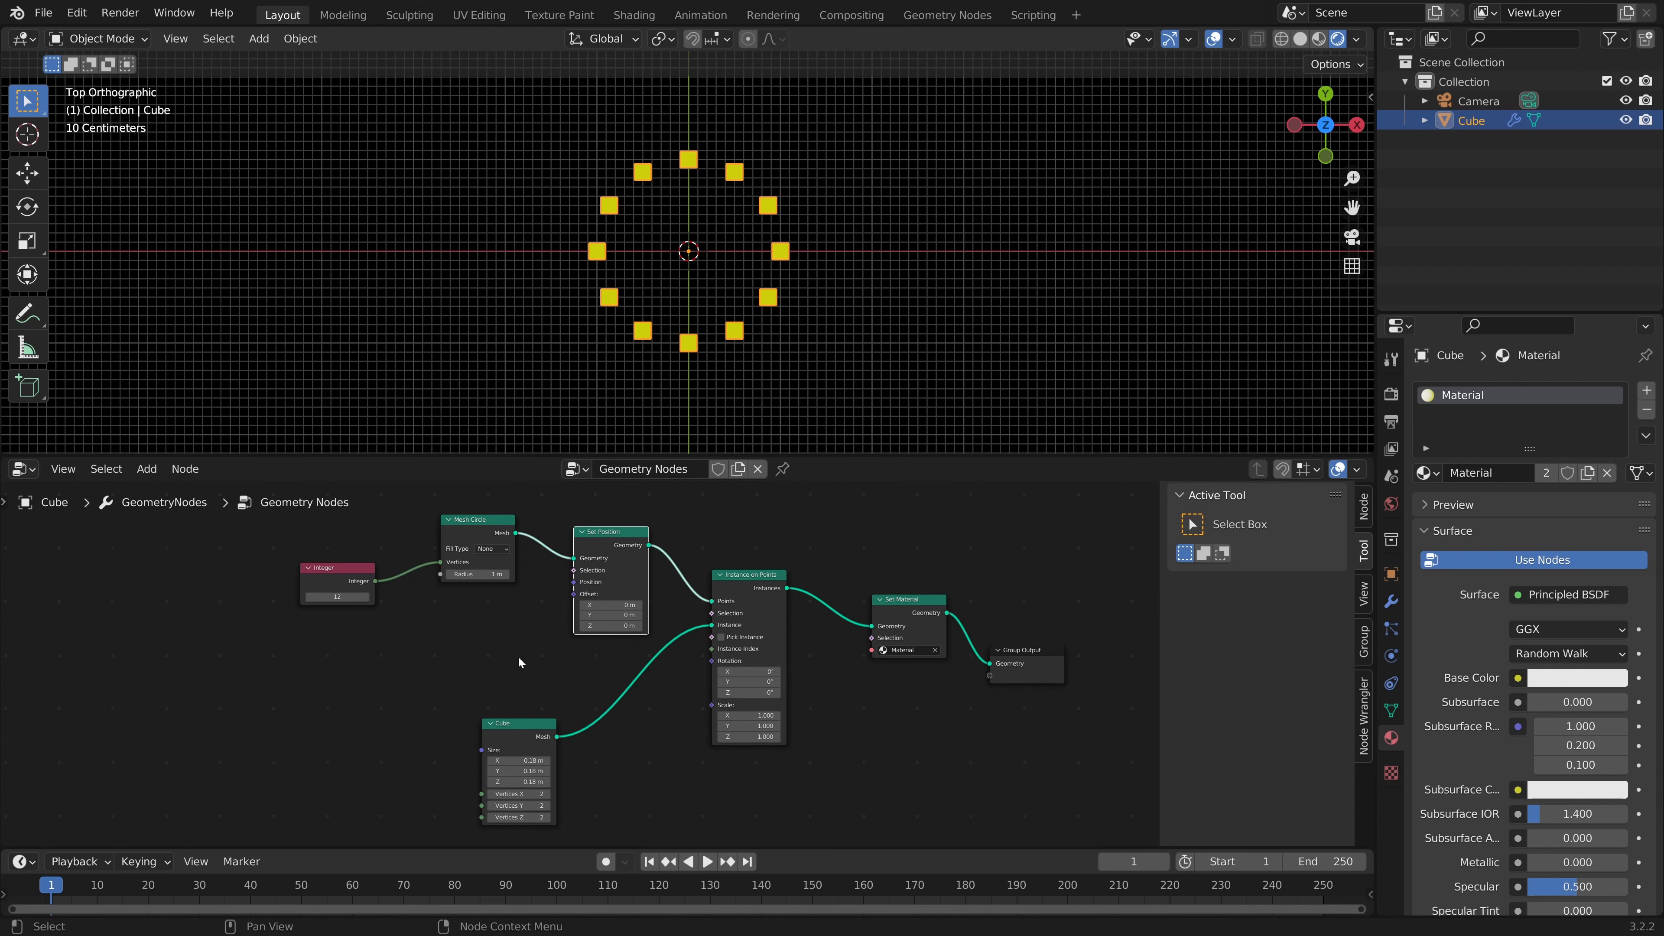
Step: Nudge the Cube node aside and add a Curve Line node below the Integer node
left_click_drag(520, 723, 538, 729)
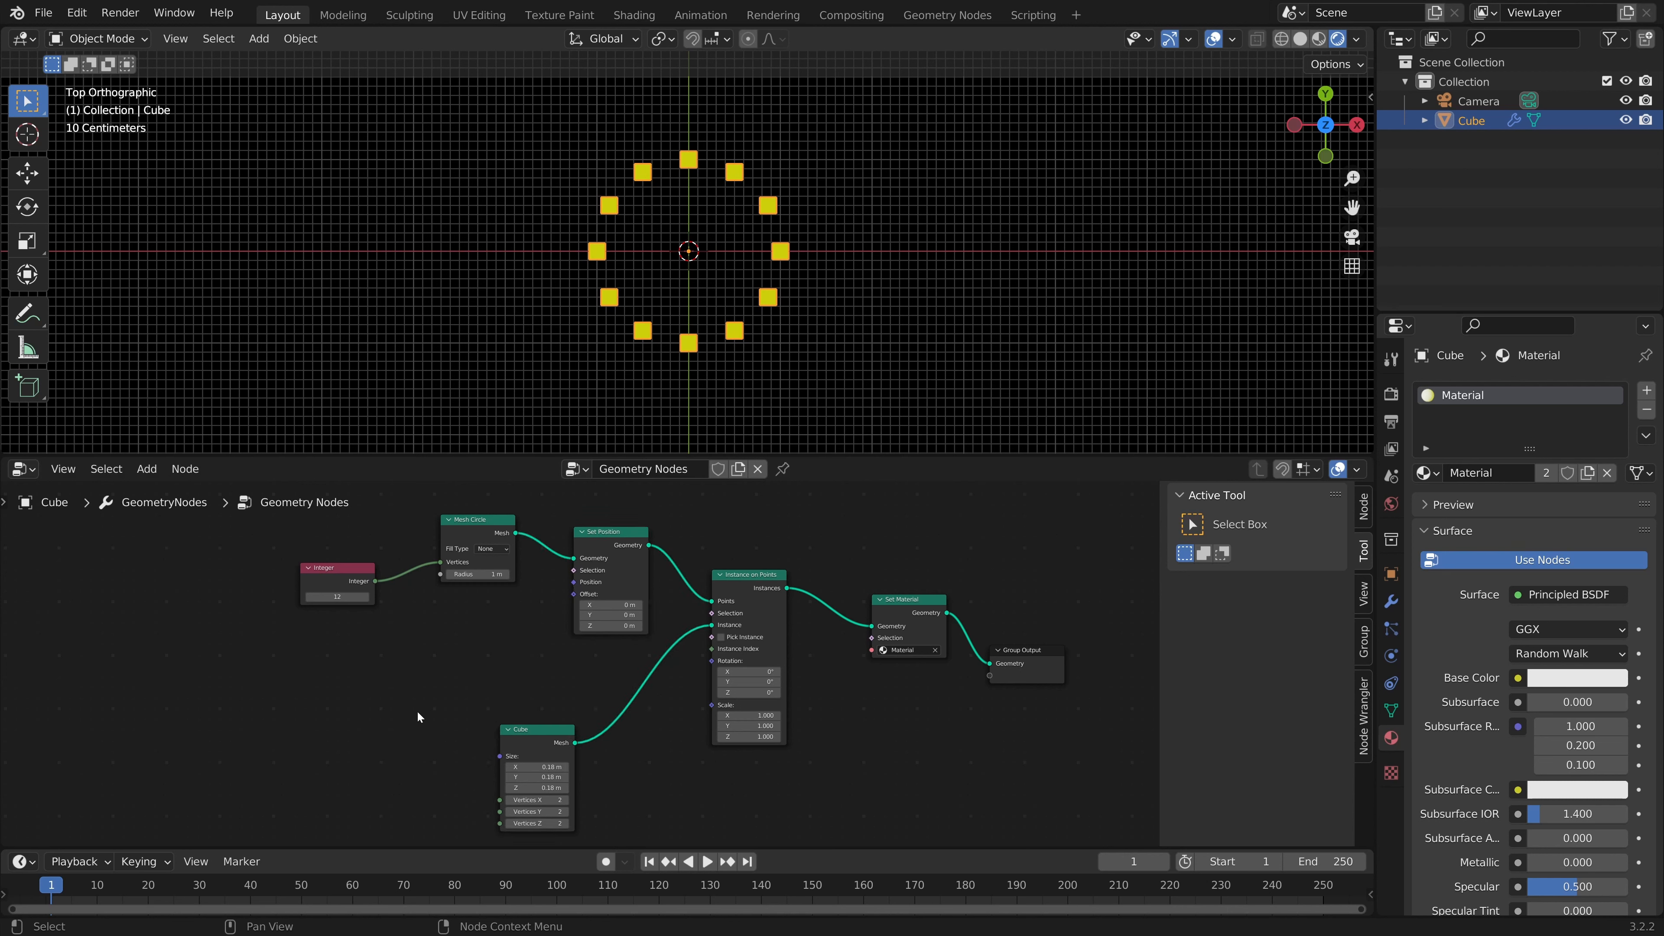
key("shift+a")
mouse_move(418, 710)
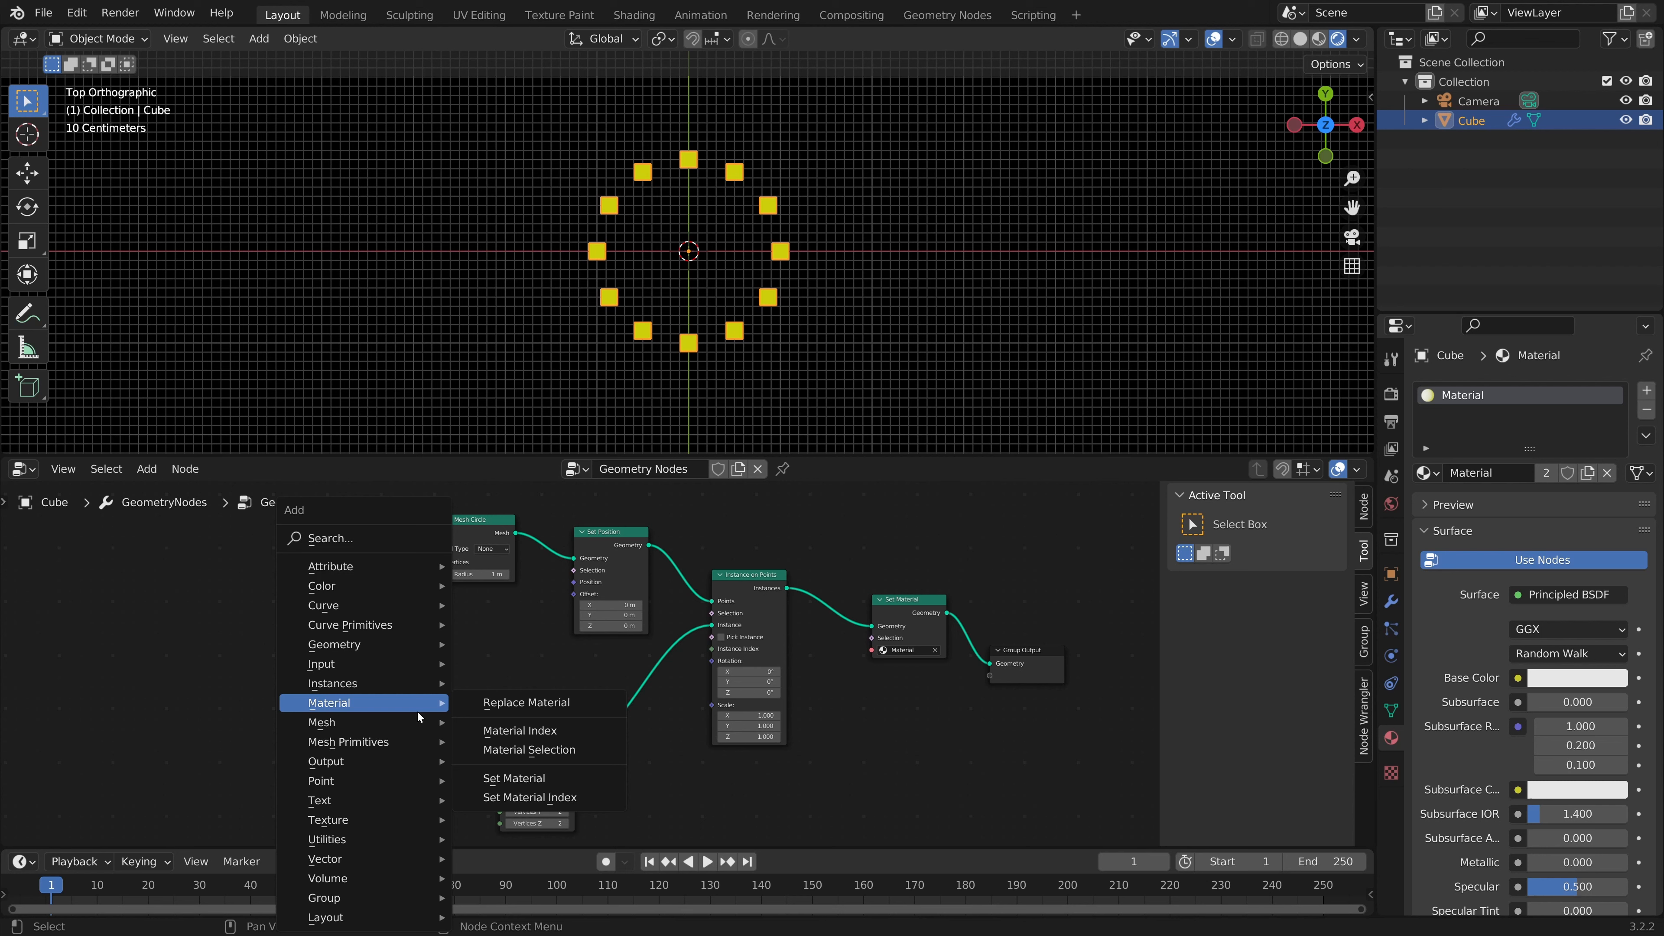
type("s")
type("c")
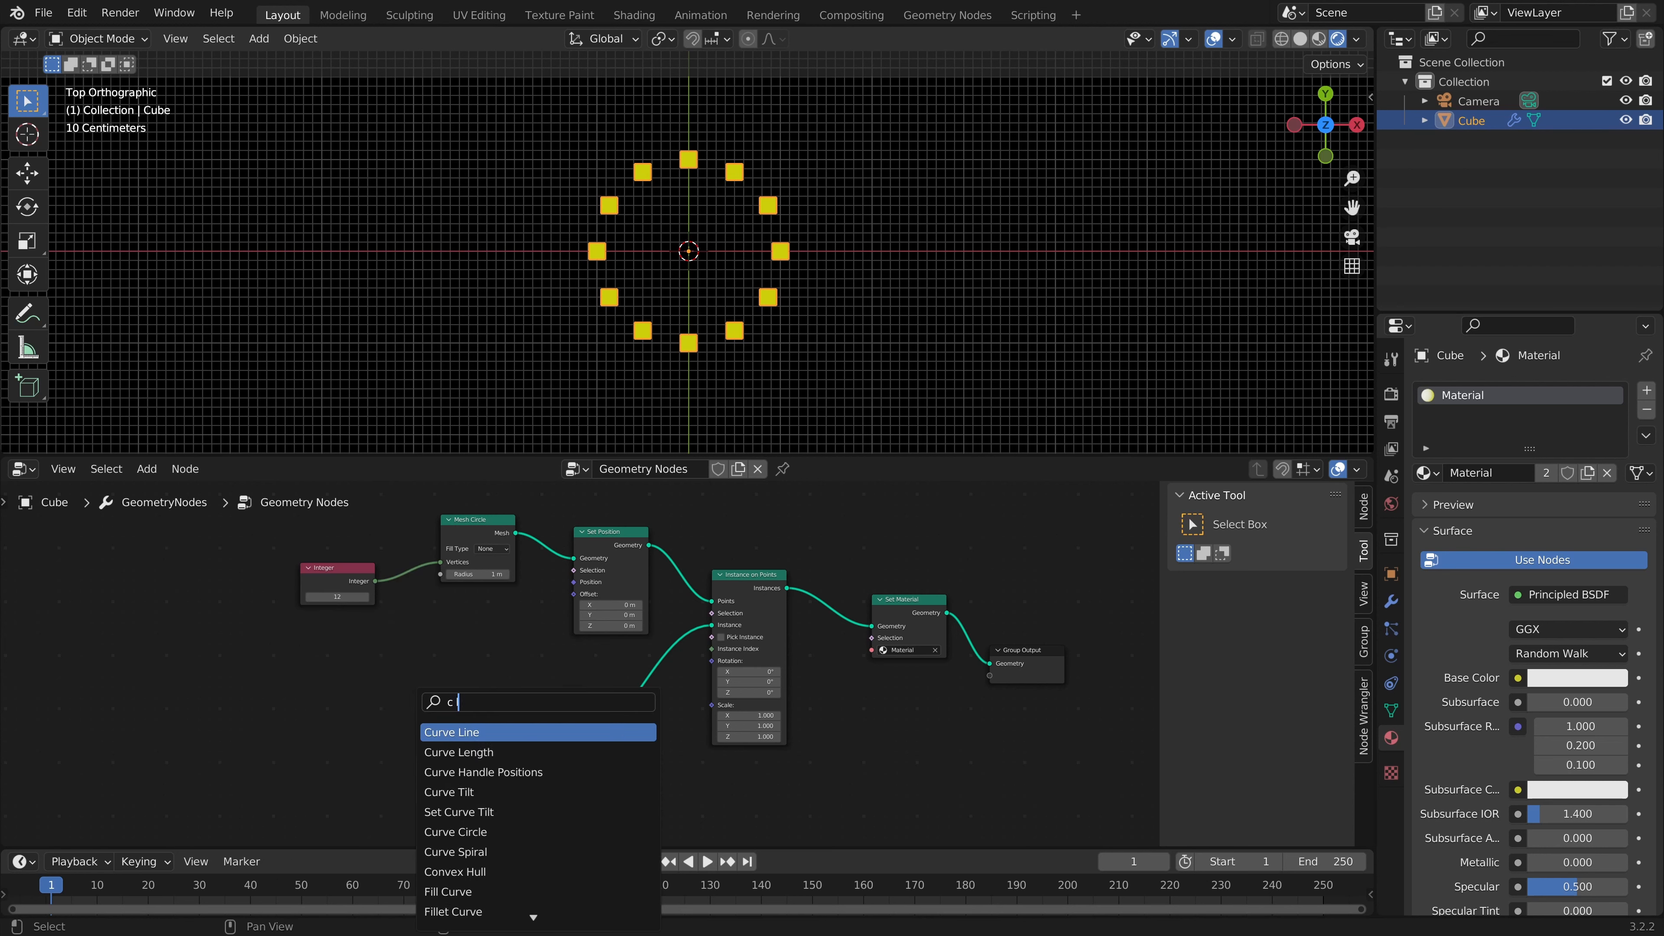
key("Return")
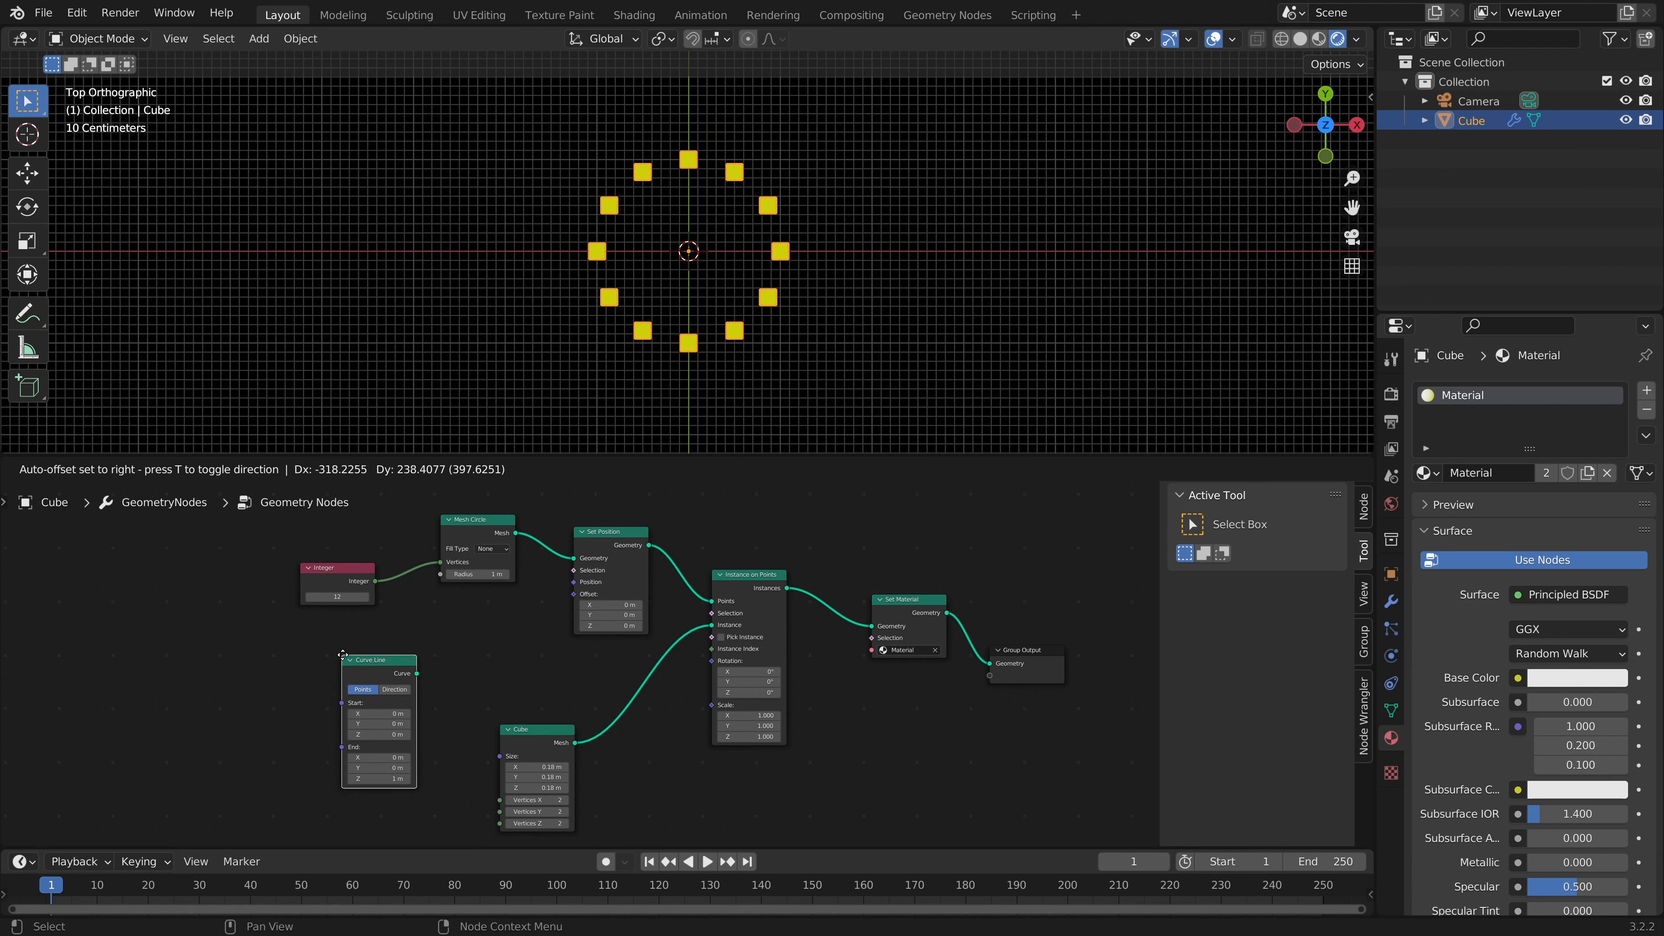
left_click(314, 649)
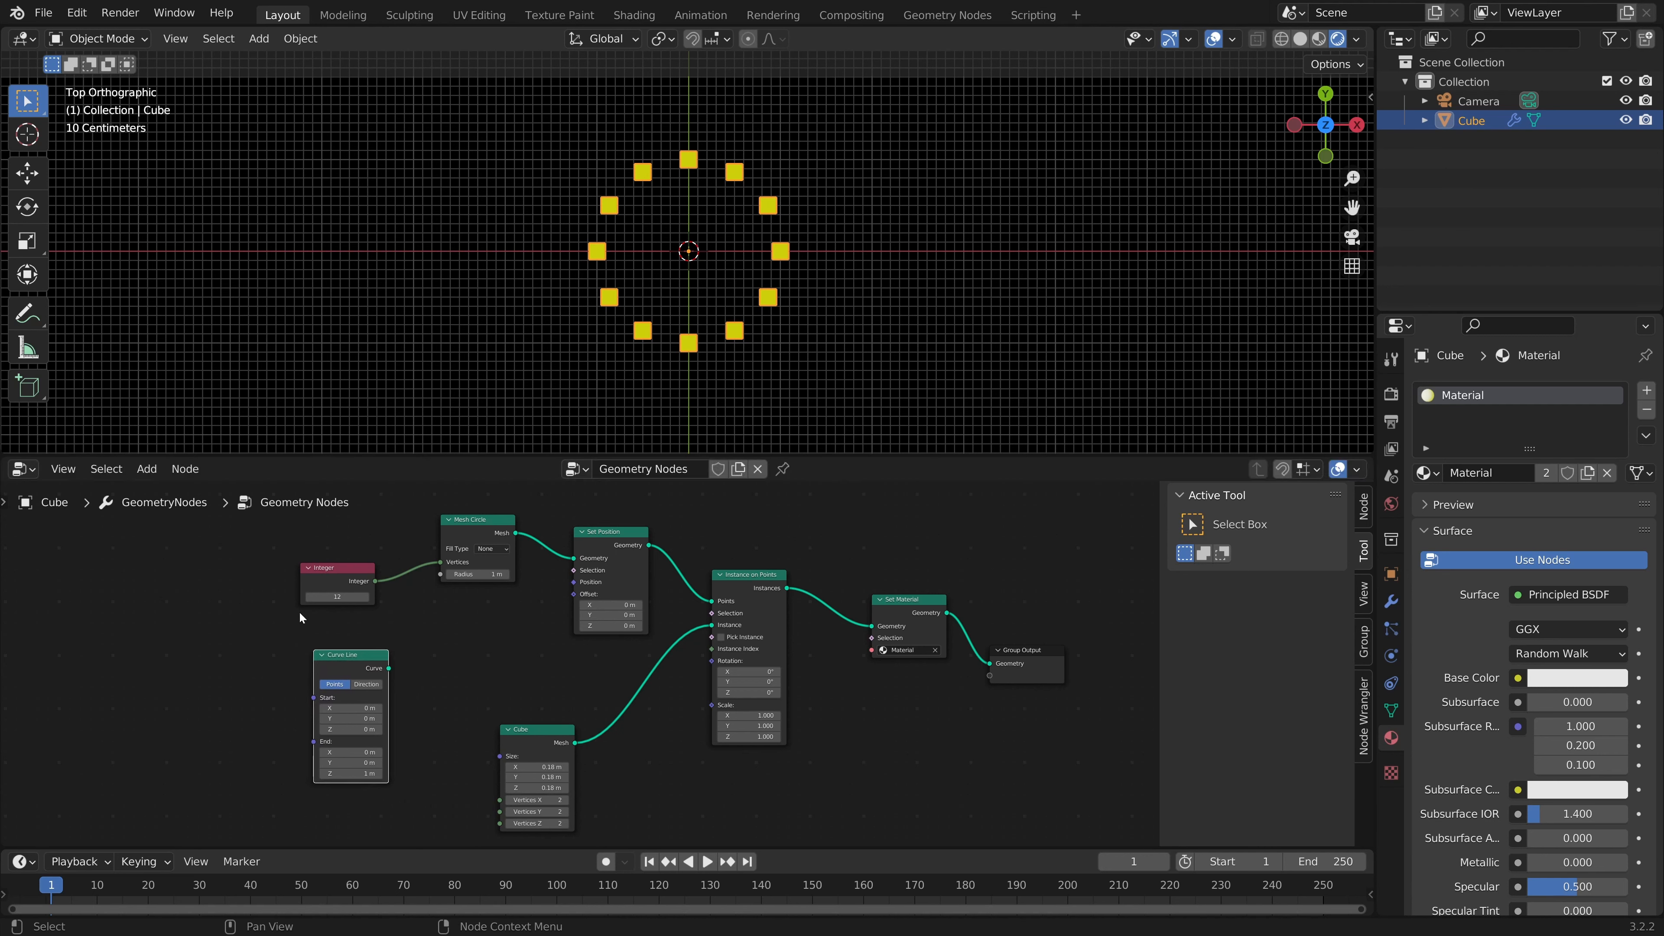
left_click_drag(350, 657, 353, 655)
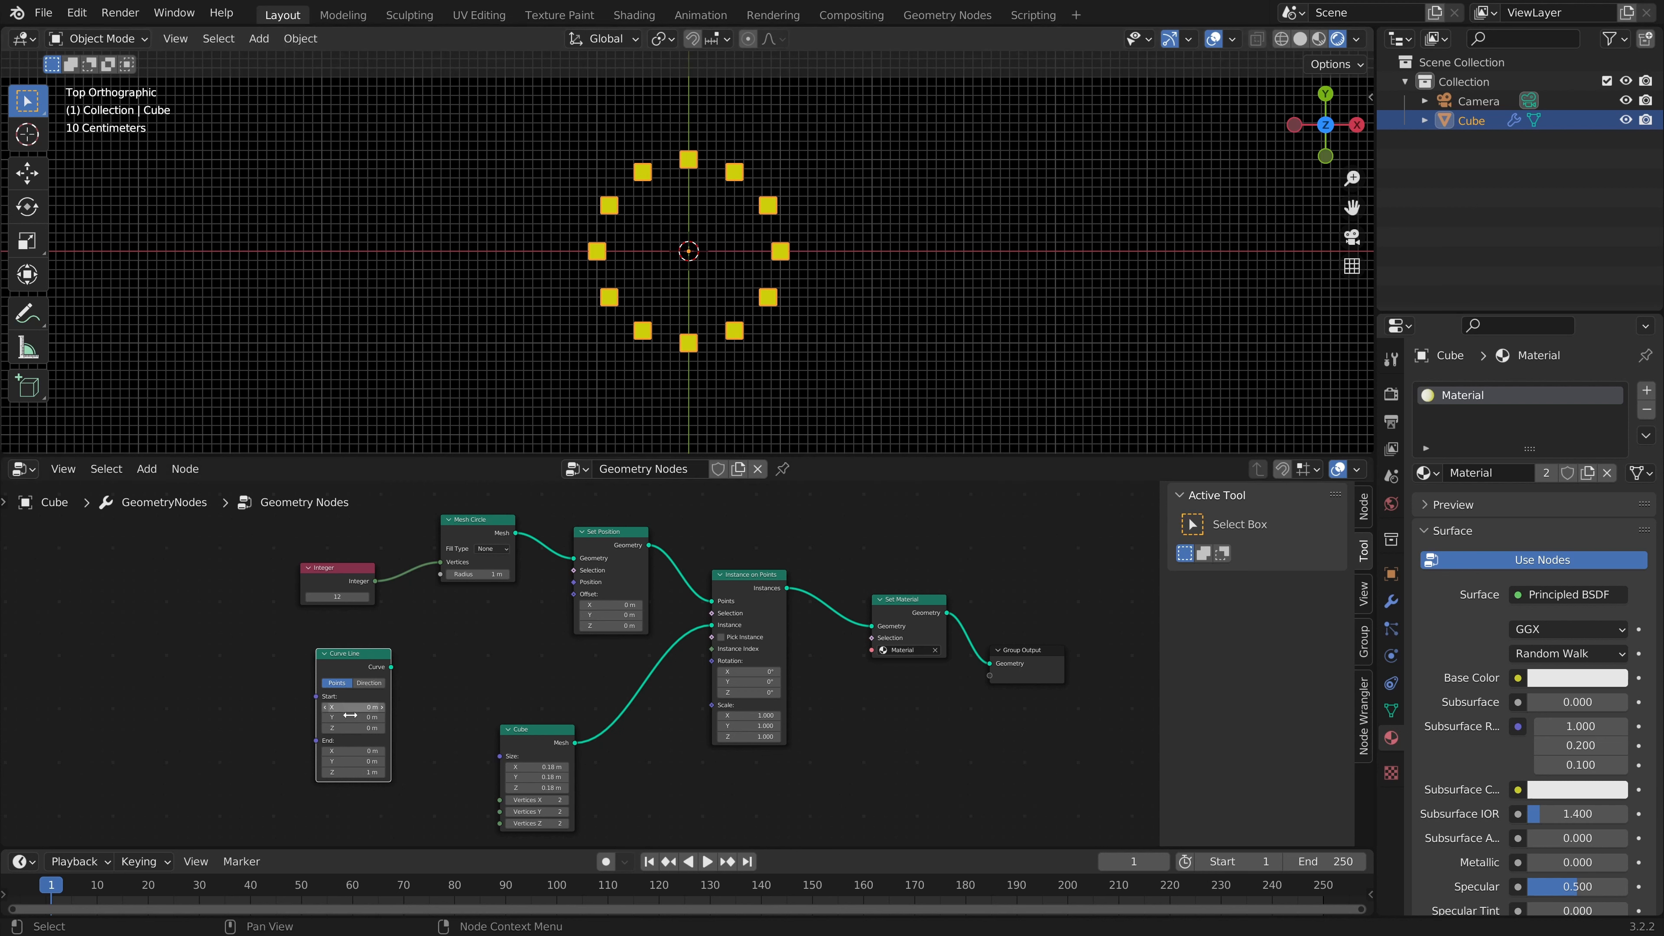
Step: Set the Curve Line's End X to 10 m and reposition the node slightly
left_click(366, 754)
type("10")
key("Return")
left_click_drag(350, 663, 359, 666)
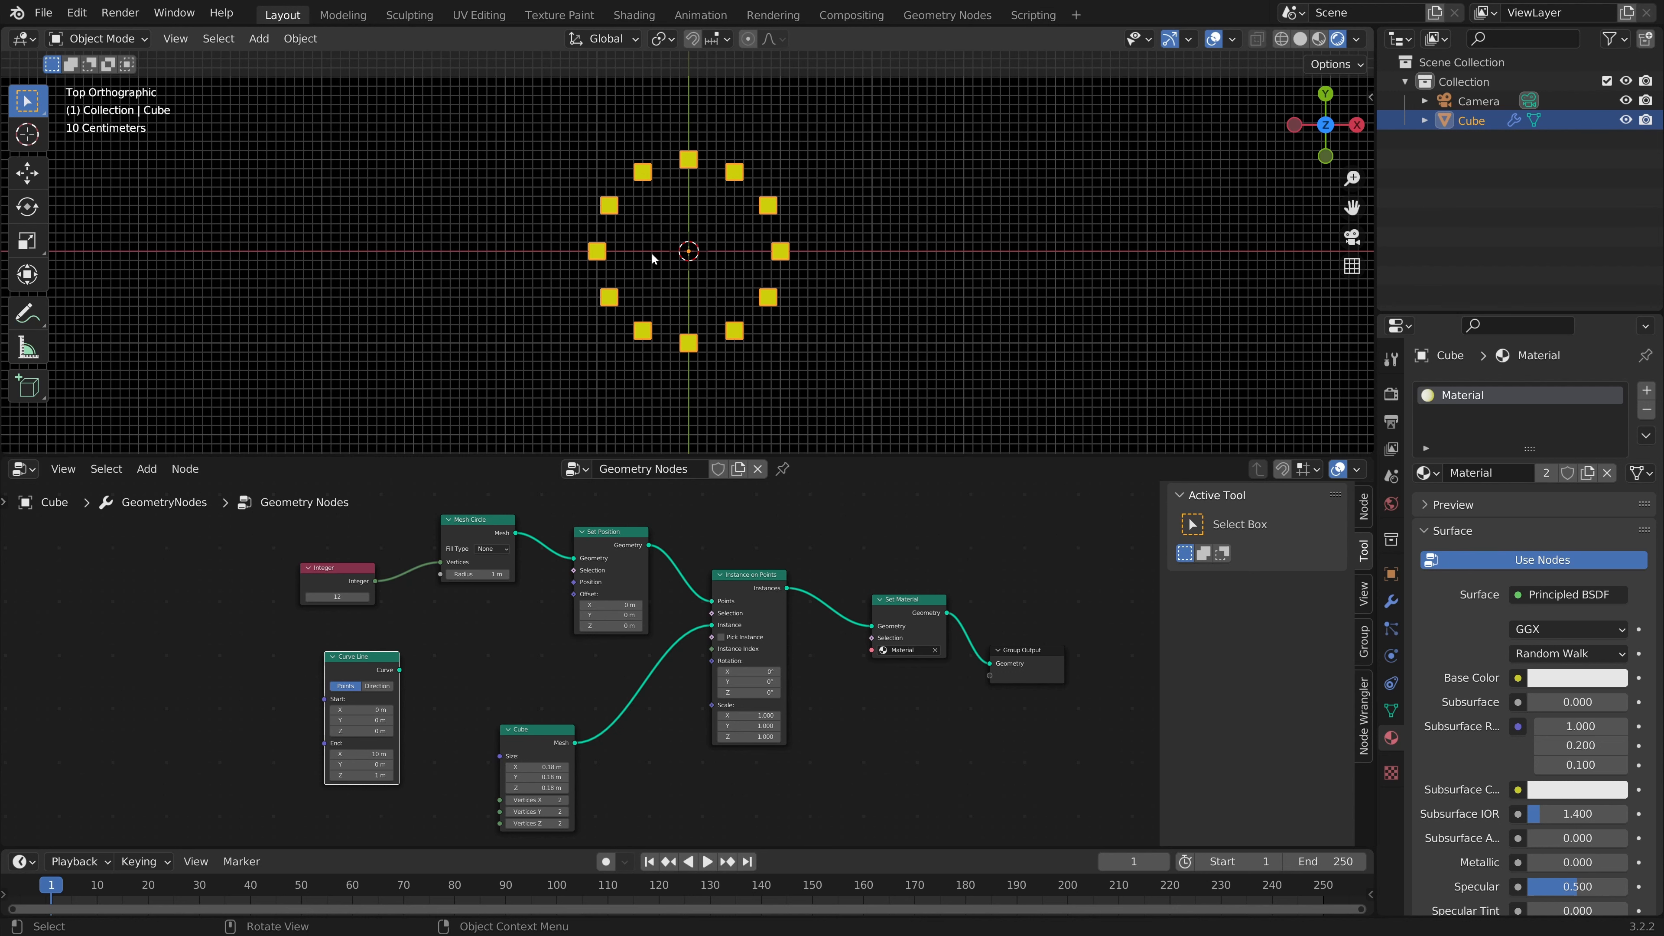
Step: Measure a horizontal distance of about 10 m from the Y axis, below the ring of cubes, in the 3D viewport
scroll(655, 259, "down", 4)
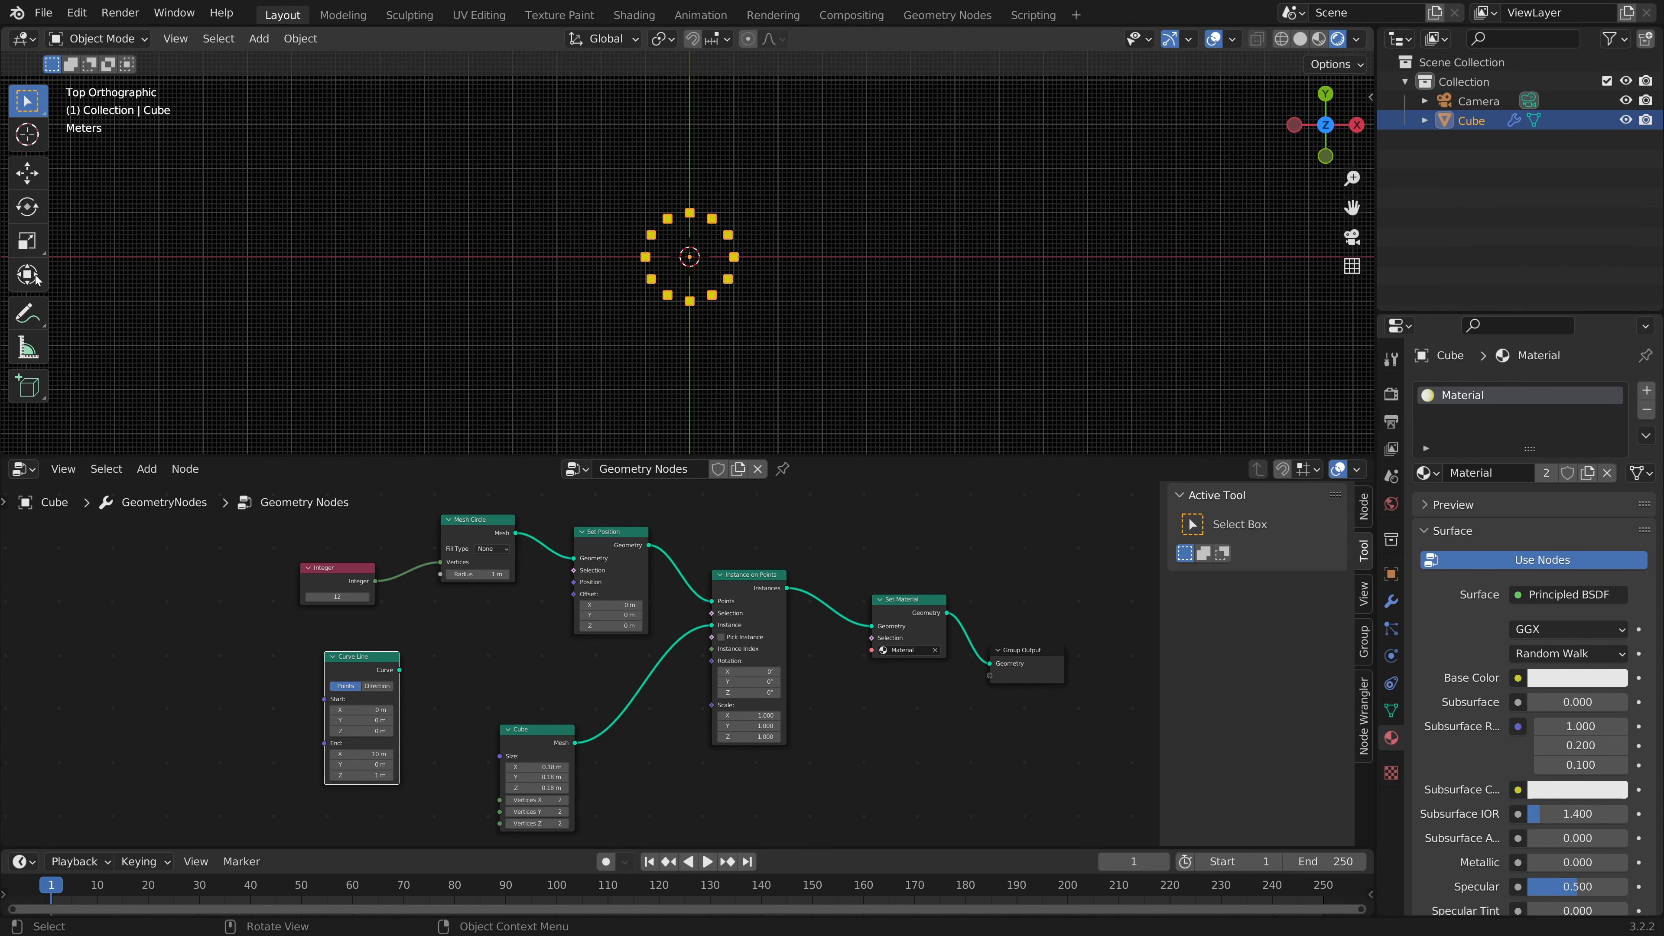
left_click(29, 348)
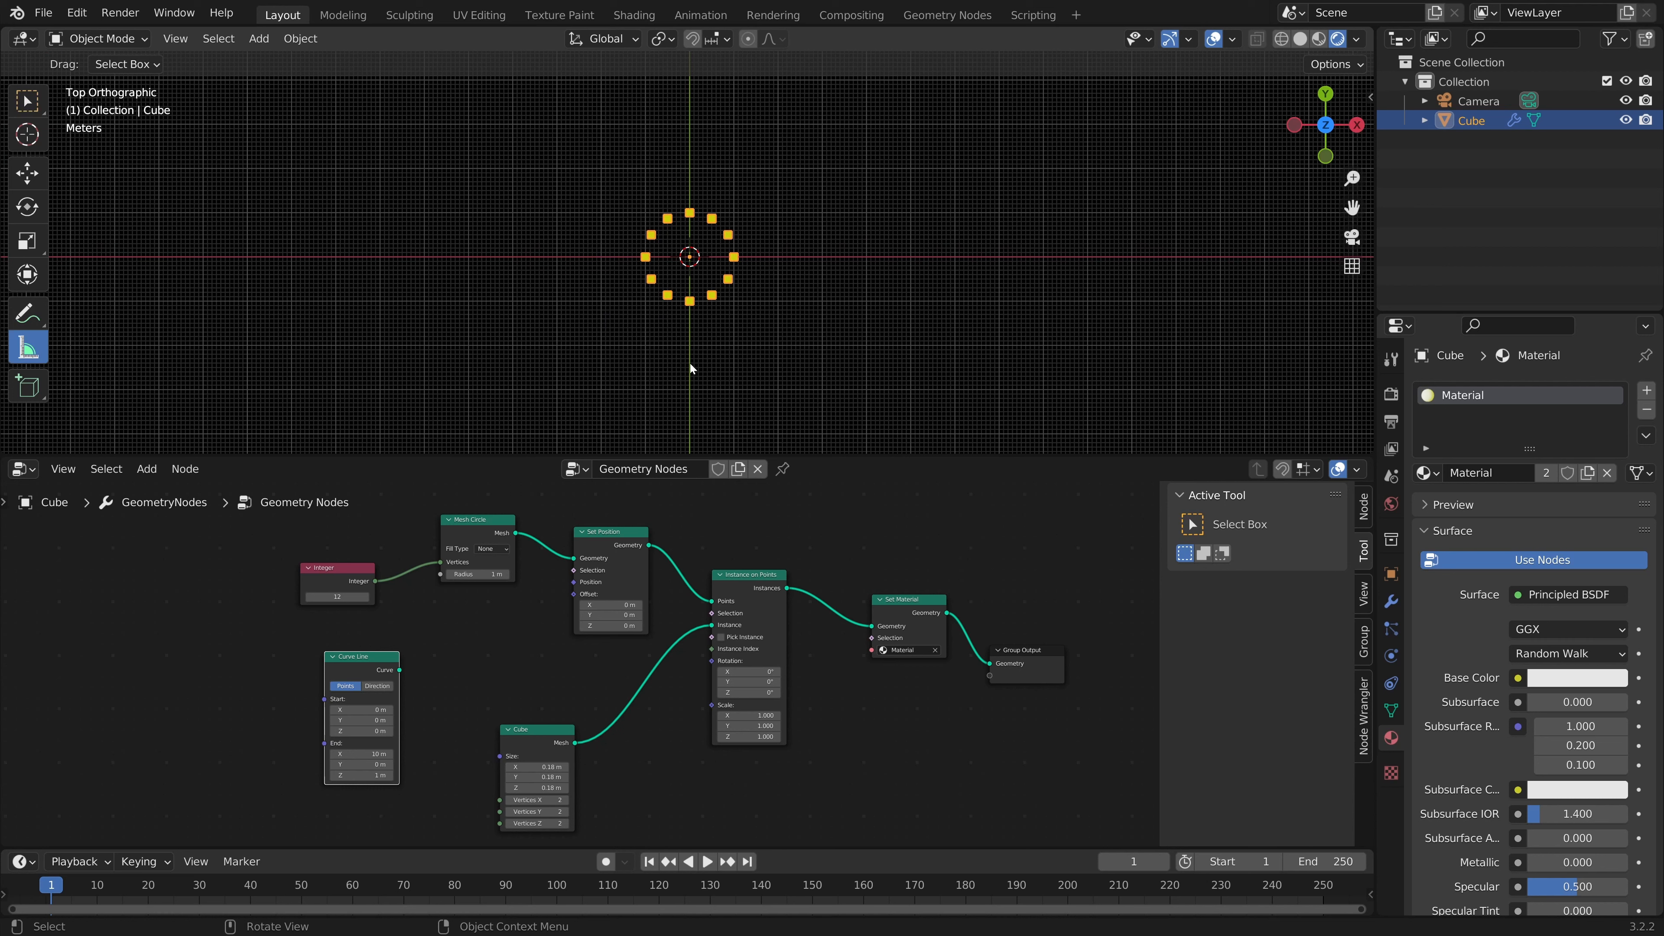
left_click_drag(693, 347, 1129, 345)
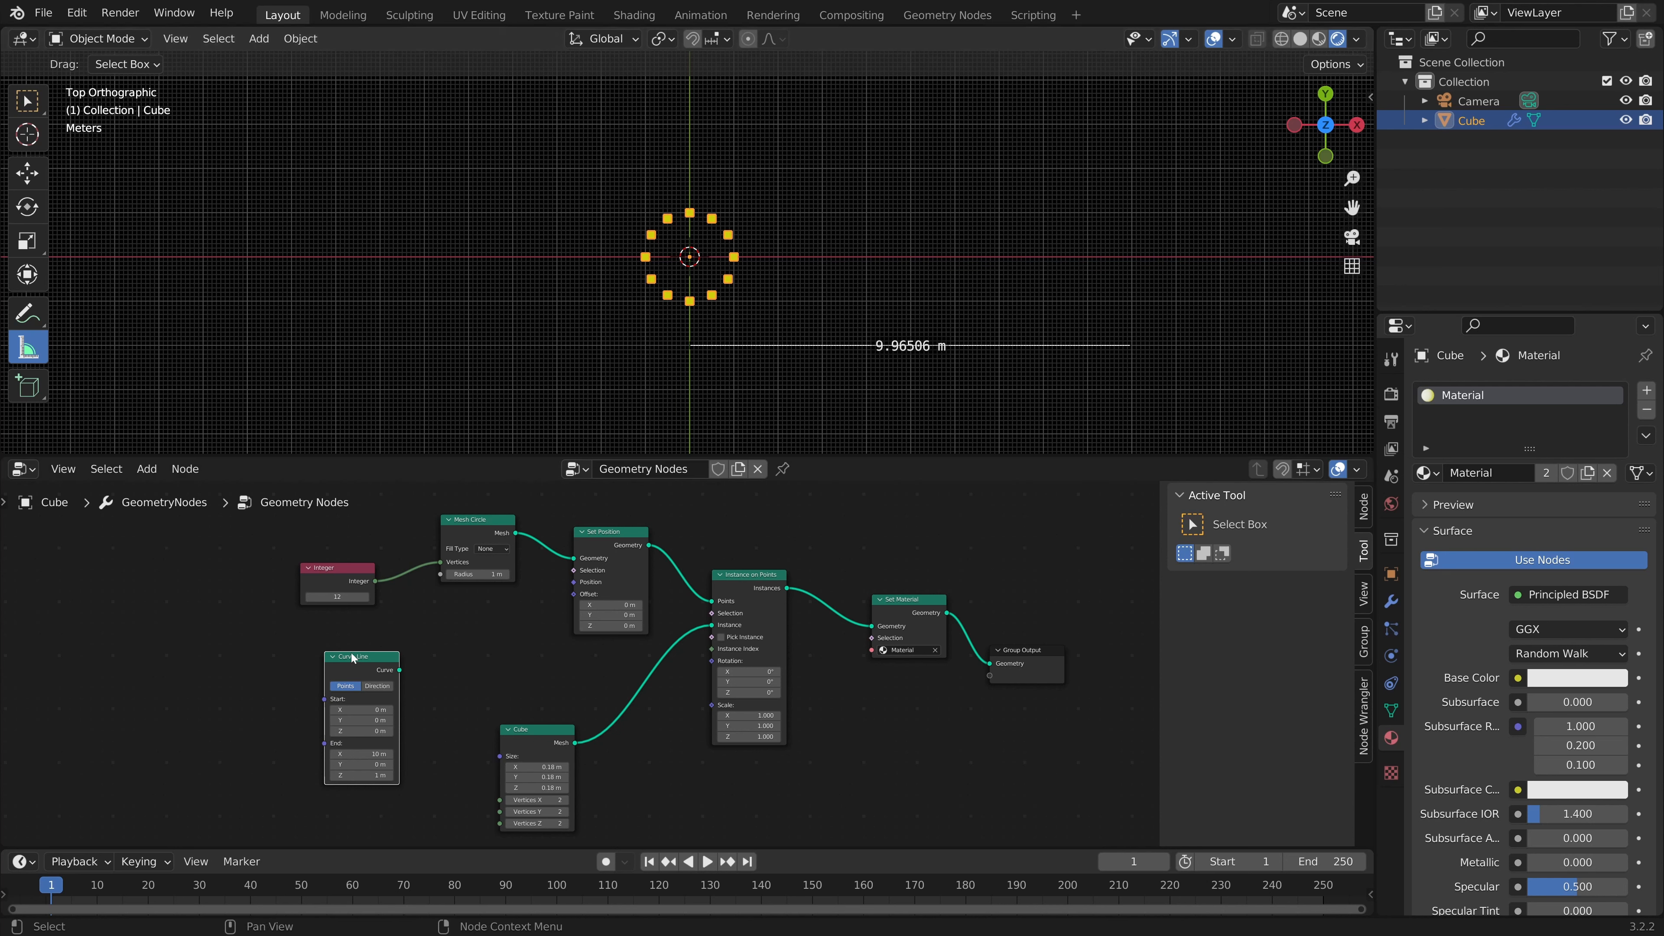
Step: Add a Sample Curve node between the Curve Line and Set Position nodes
left_click_drag(353, 658, 340, 656)
left_click(455, 668)
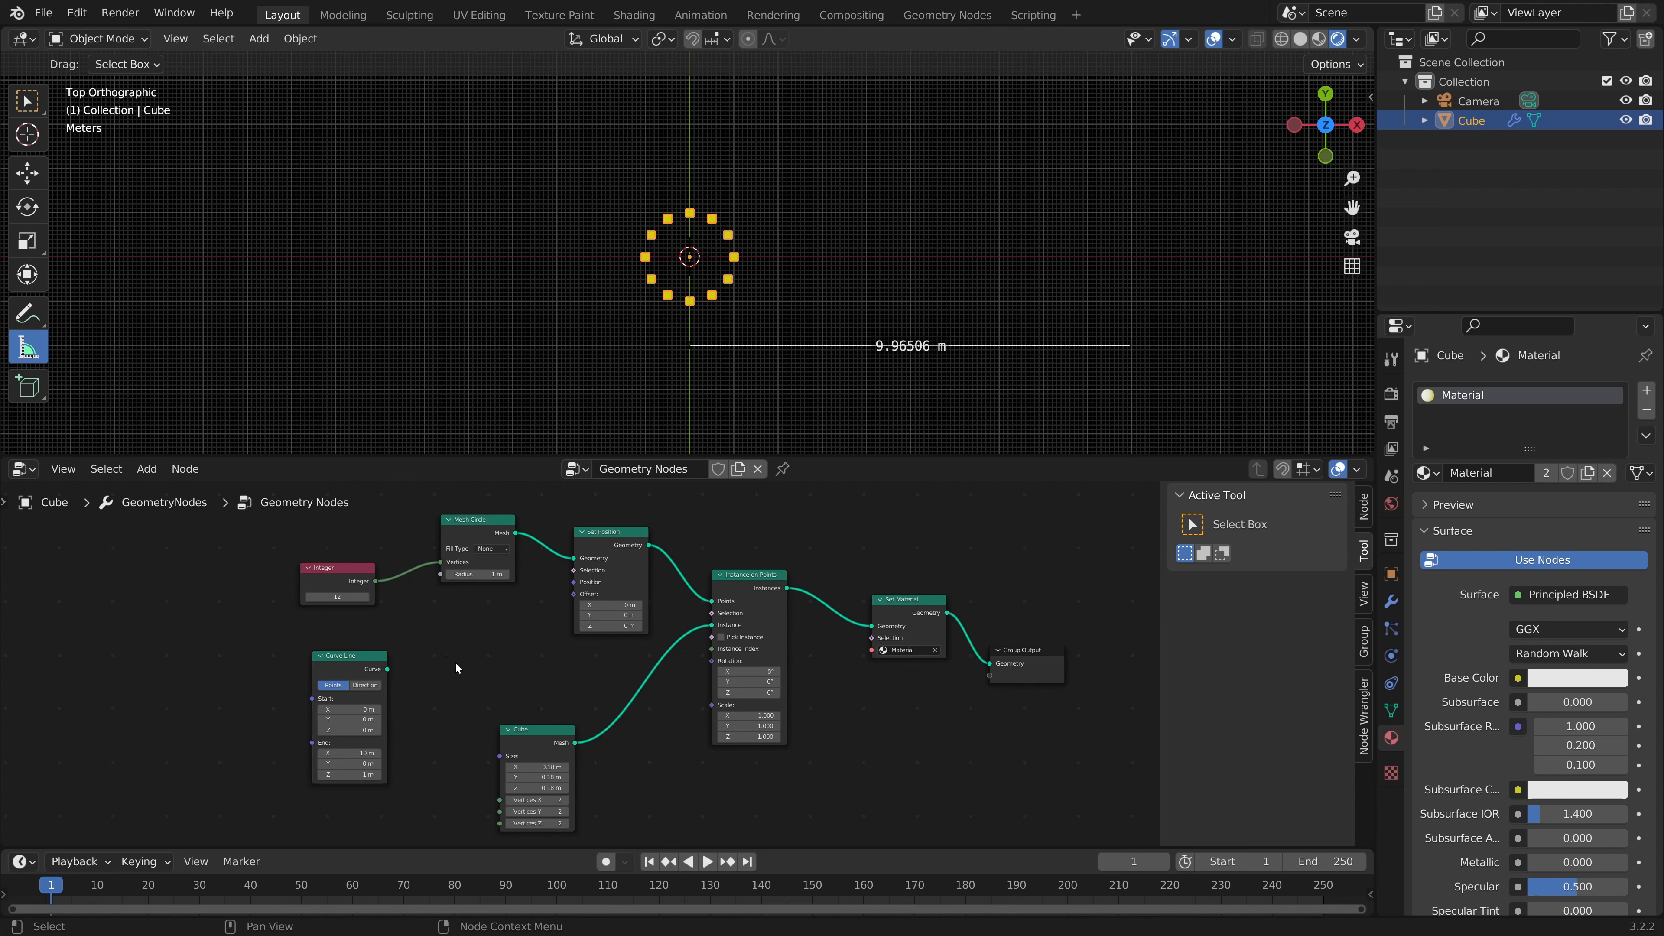
key("shift+a")
type("s")
type("sample")
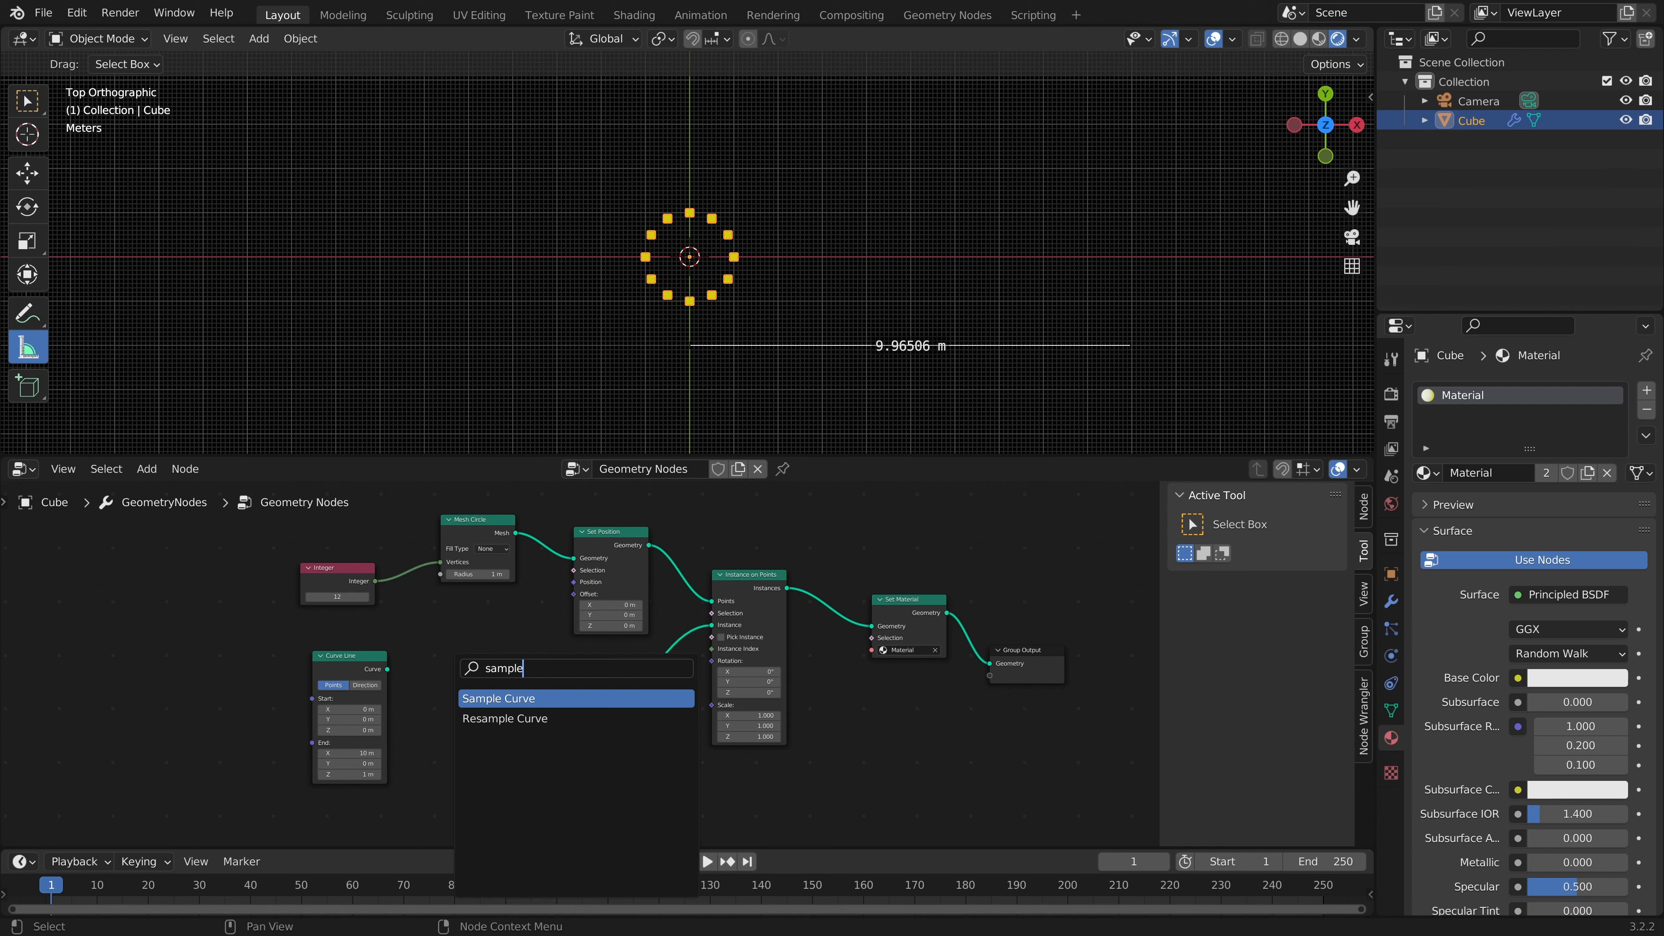
key("Down")
key("Up")
key("Return")
left_click(429, 623)
Step: Feed the Curve Line into Sample Curve and connect its Position output to Set Position's Position input
mouse_move(353, 660)
left_mouse_down()
mouse_move(425, 688)
mouse_move(335, 671)
left_mouse_up()
left_click_drag(462, 620, 450, 618)
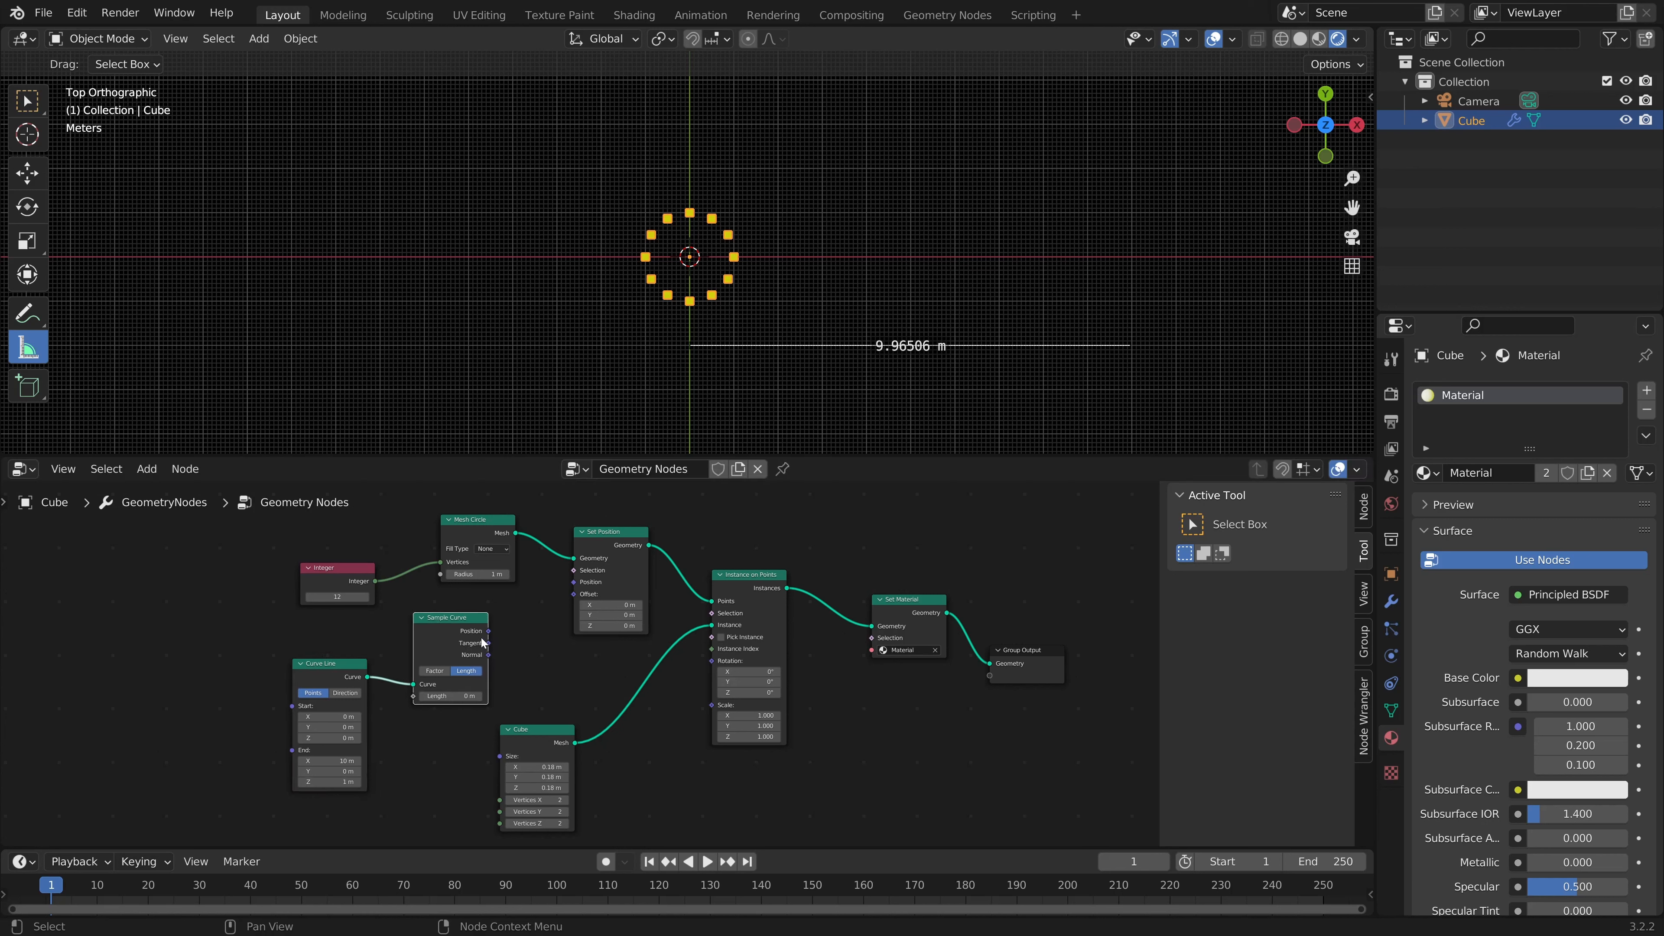
left_click_drag(487, 630, 580, 587)
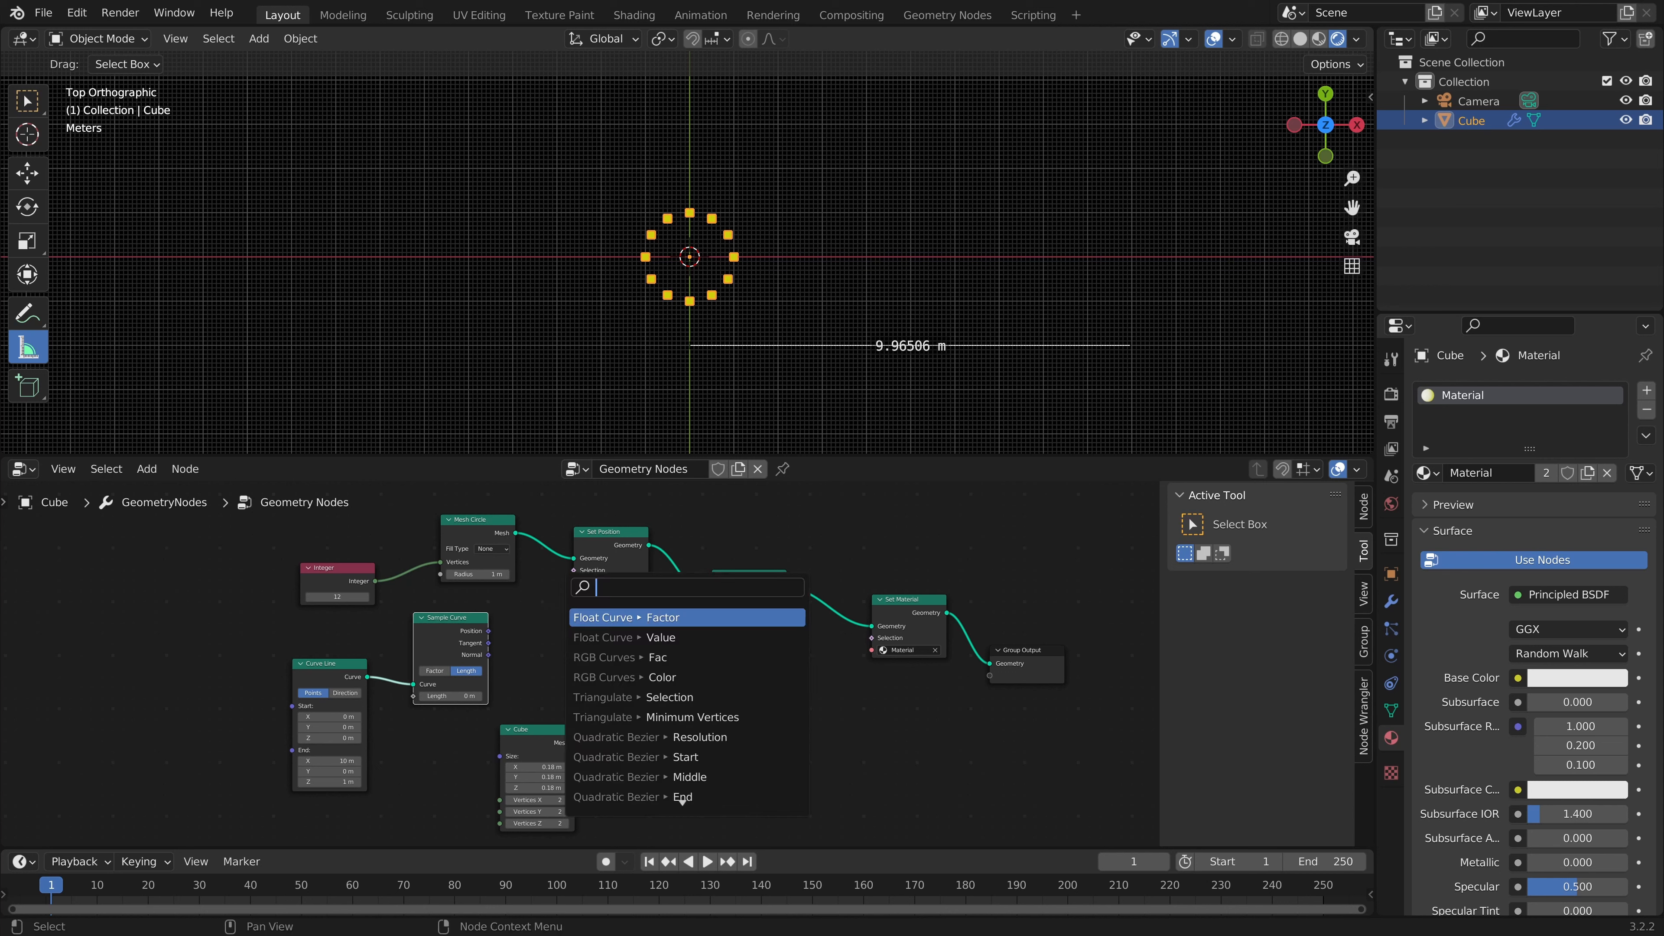
left_click_drag(488, 631, 569, 586)
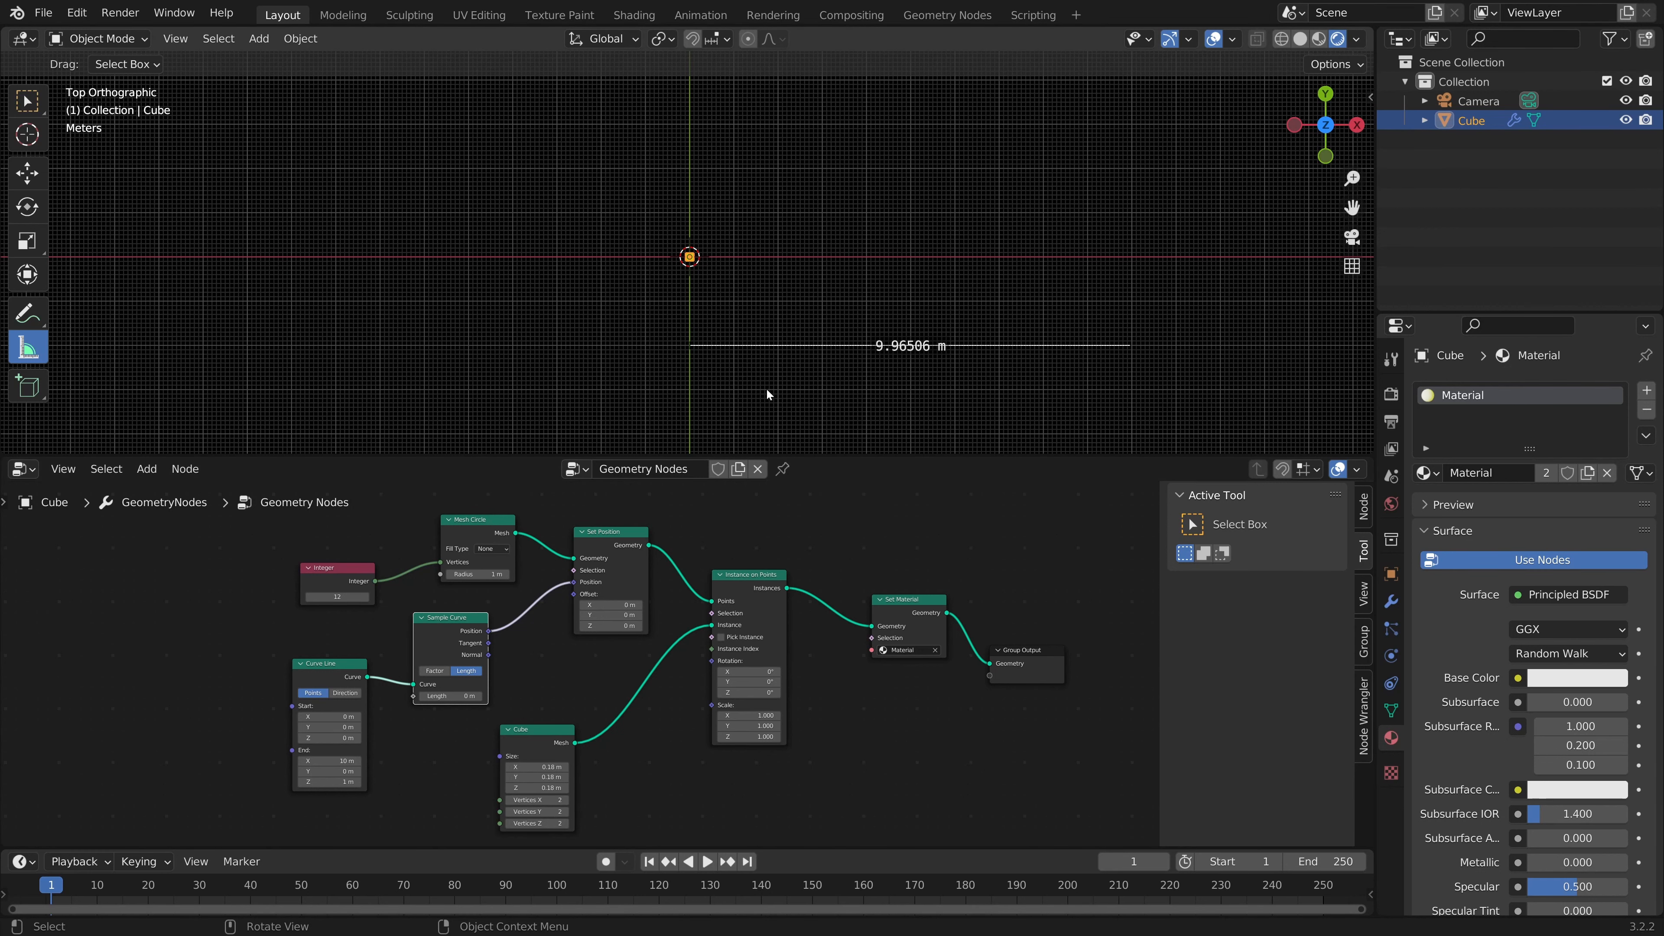
Step: Set the Cube node's X, Y and Z size to 0.58 m and the Integer node to 10, nudging the upper nodes
scroll(771, 342, "up", 2)
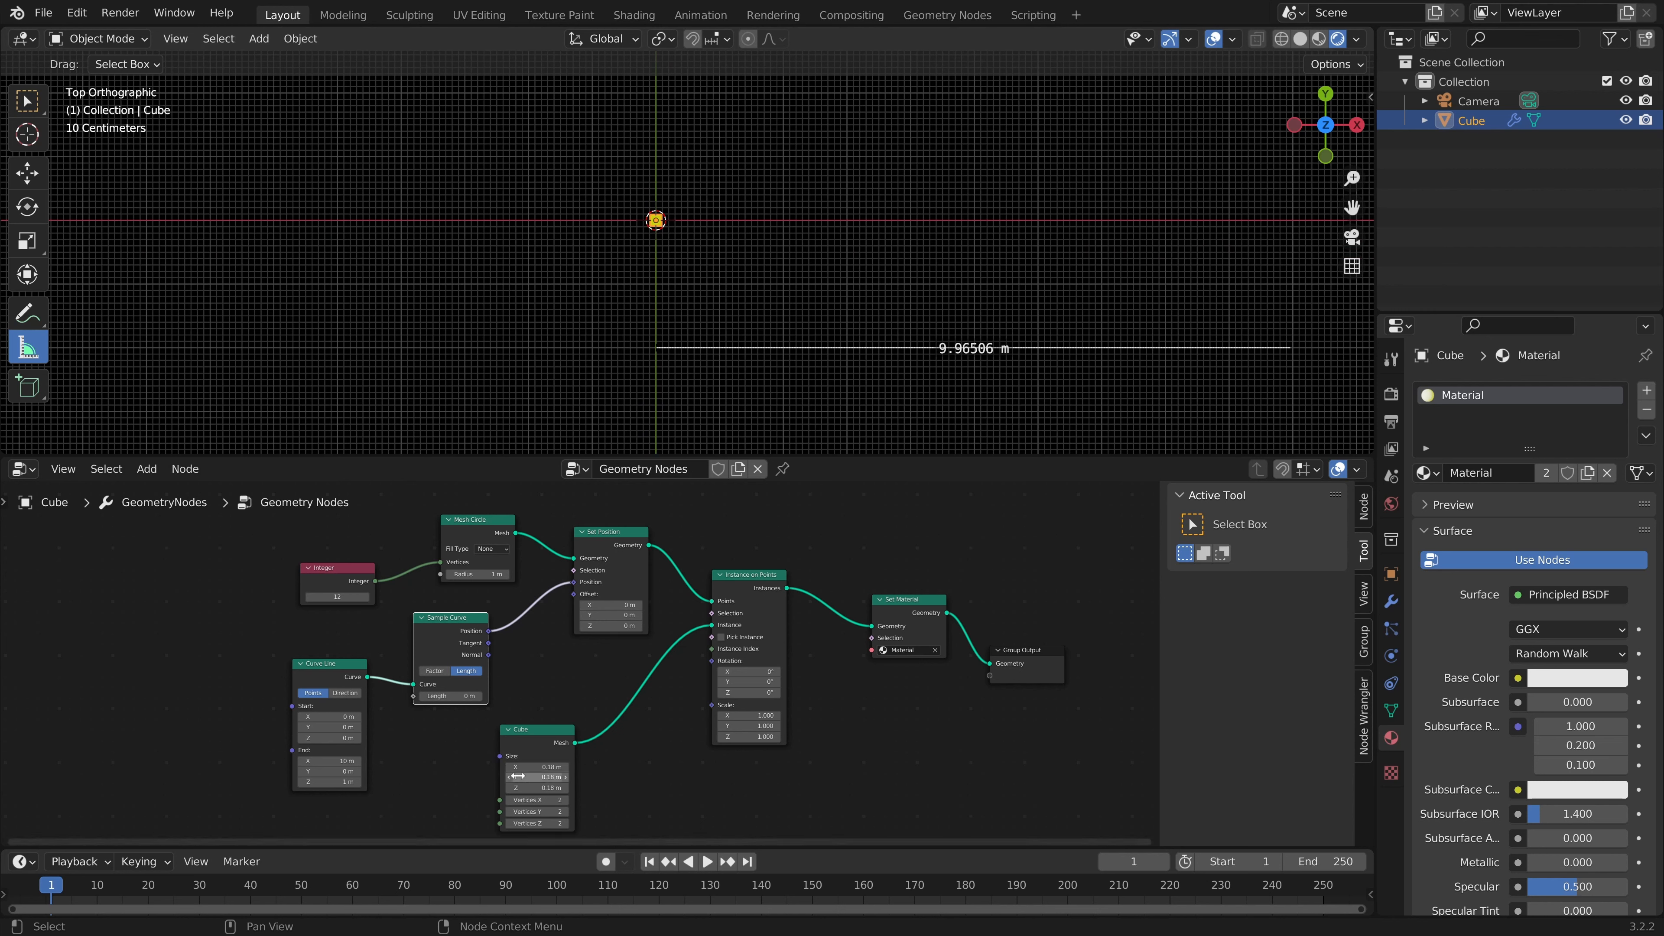
mouse_move(535, 766)
left_mouse_down()
mouse_move(547, 786)
mouse_move(524, 786)
left_mouse_up()
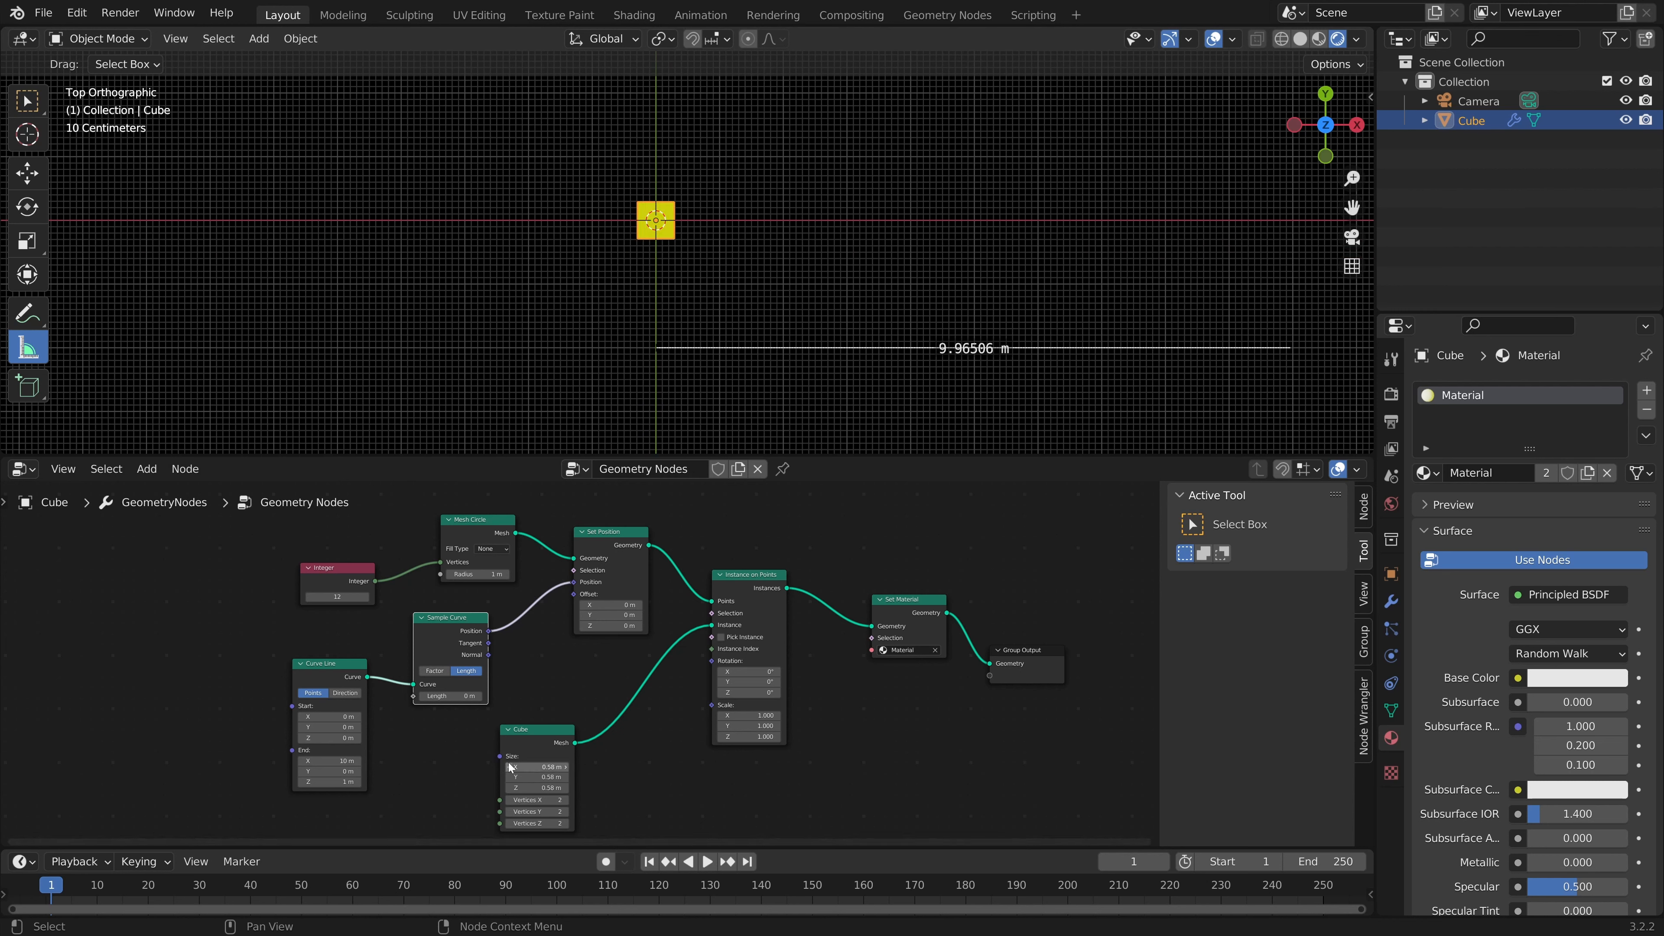
left_click(598, 537)
left_click_drag(599, 537, 605, 536)
left_click_drag(462, 518, 462, 524)
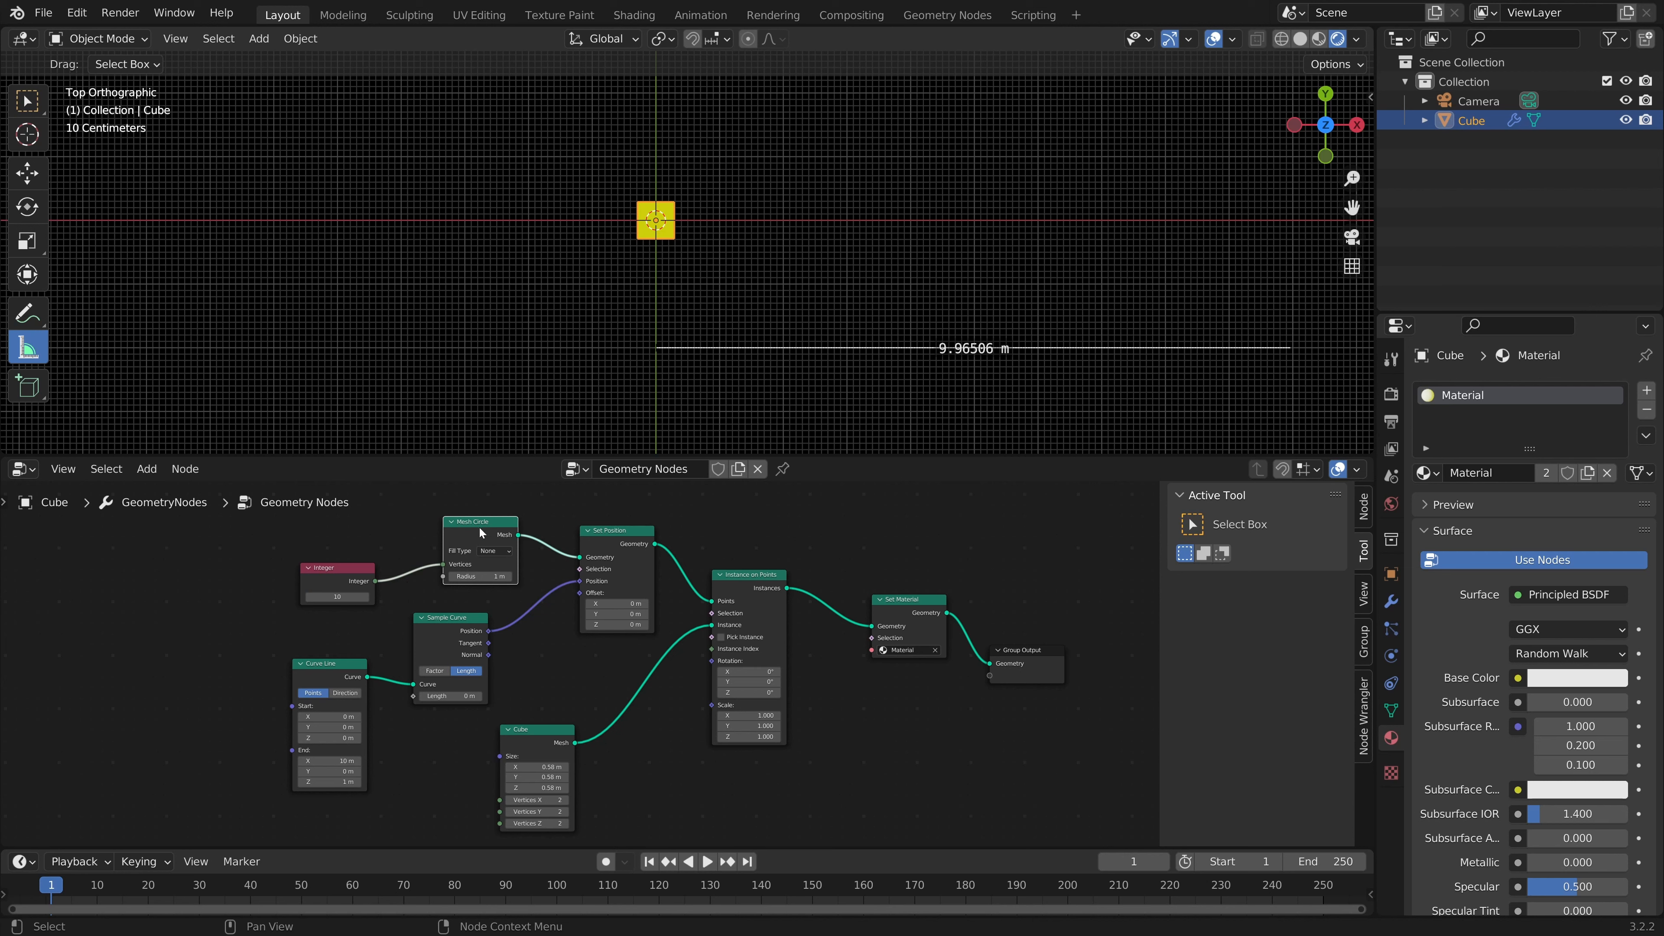
left_click(609, 535)
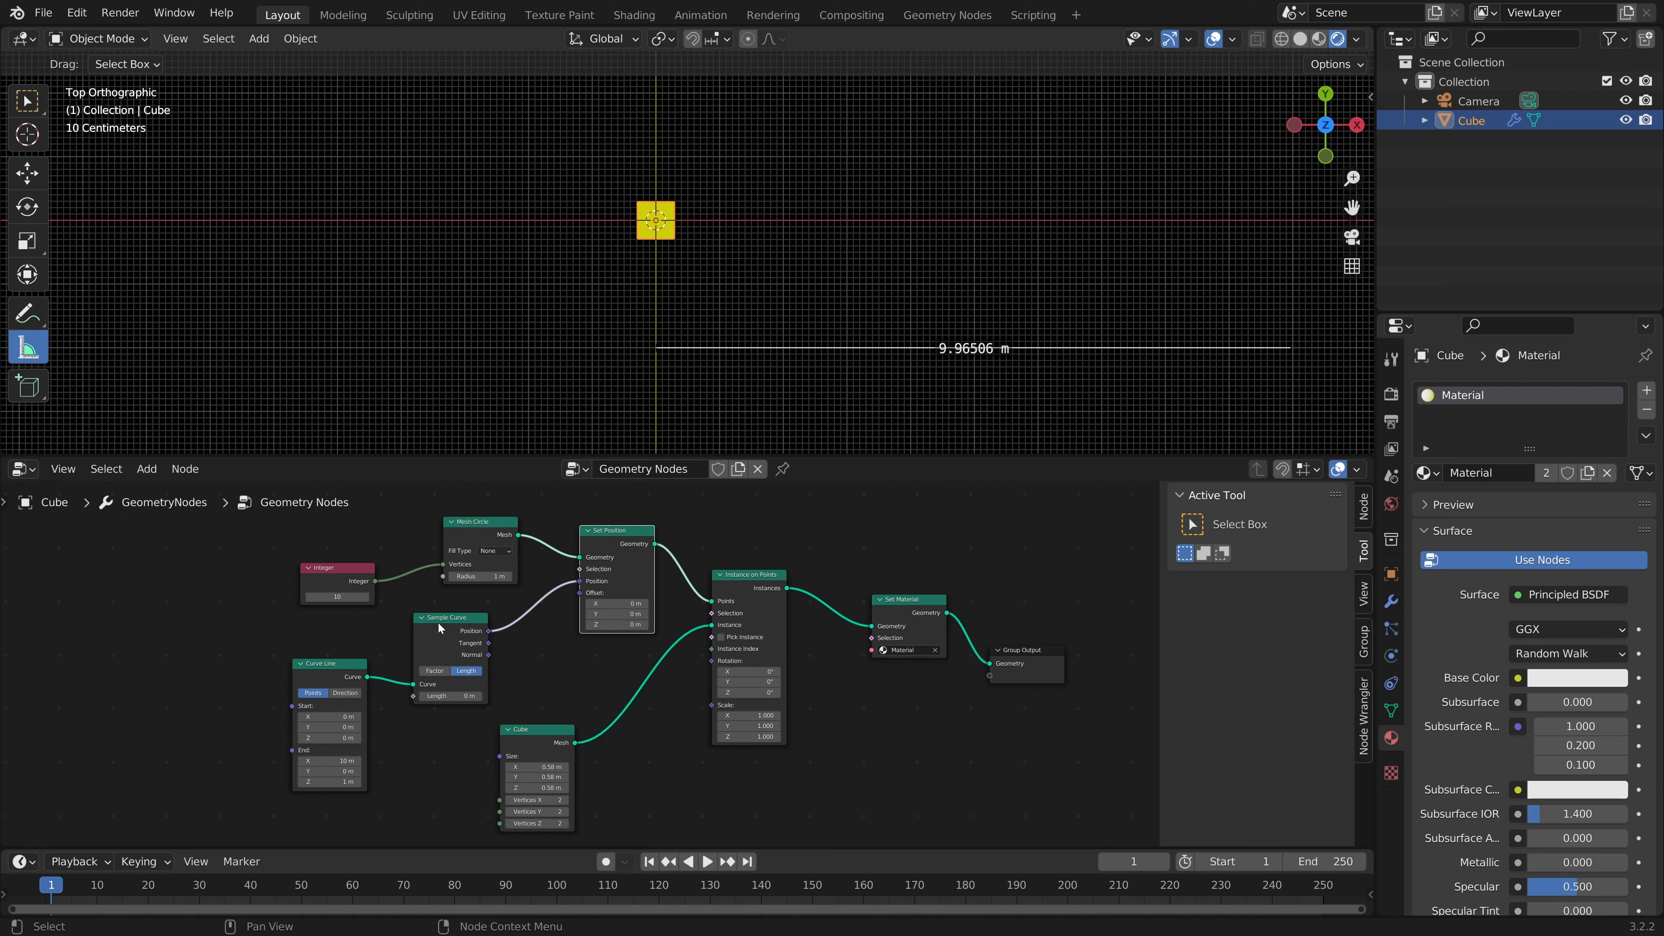
Step: Switch the Sample Curve node from Length to Factor mode and move it closer to the Curve Line node
left_click_drag(348, 682, 352, 682)
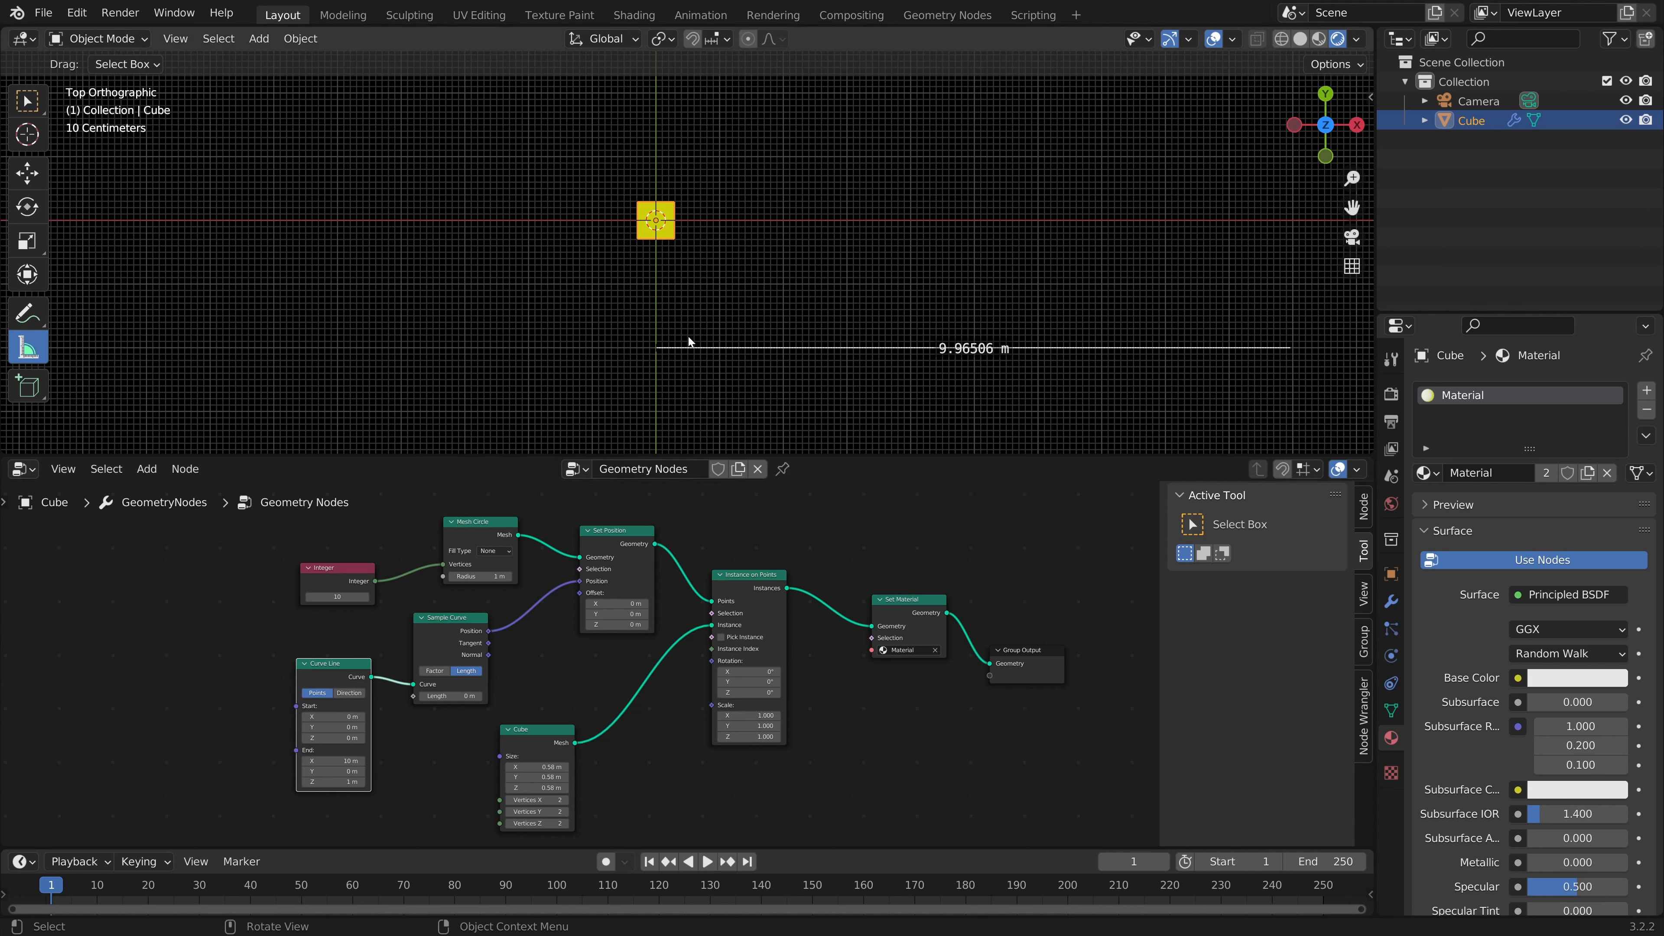
left_click_drag(438, 615, 431, 616)
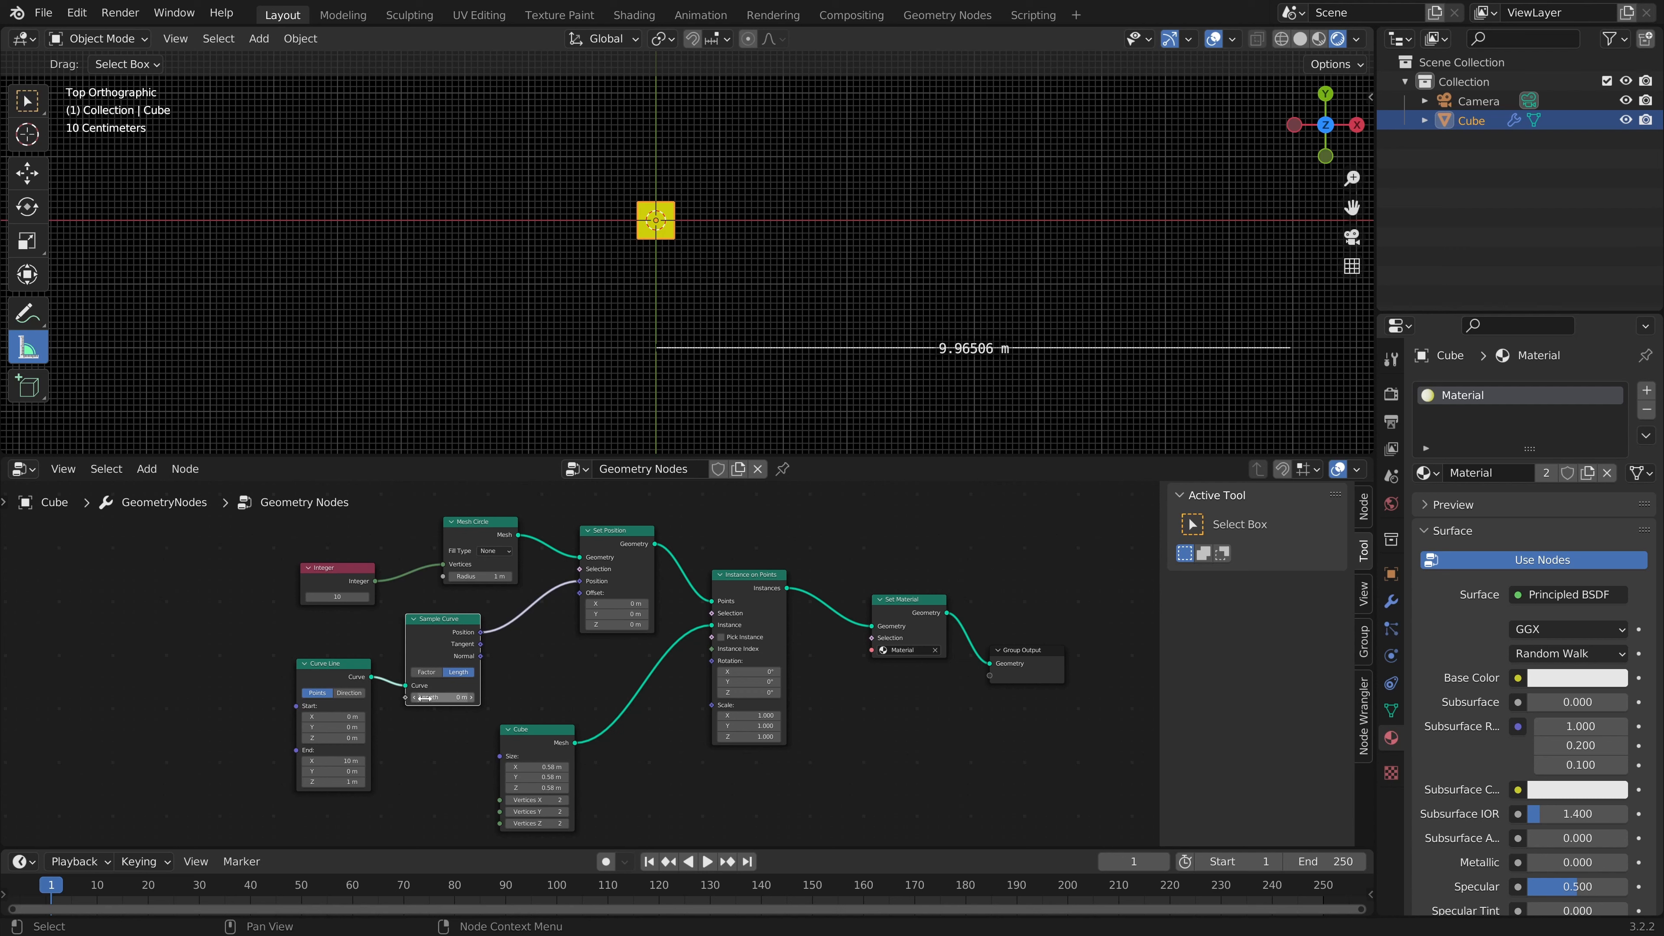
mouse_move(427, 698)
left_mouse_down()
mouse_move(476, 708)
mouse_move(419, 706)
left_mouse_up()
left_click(426, 671)
left_click(459, 672)
left_click(425, 673)
left_click_drag(432, 623, 420, 623)
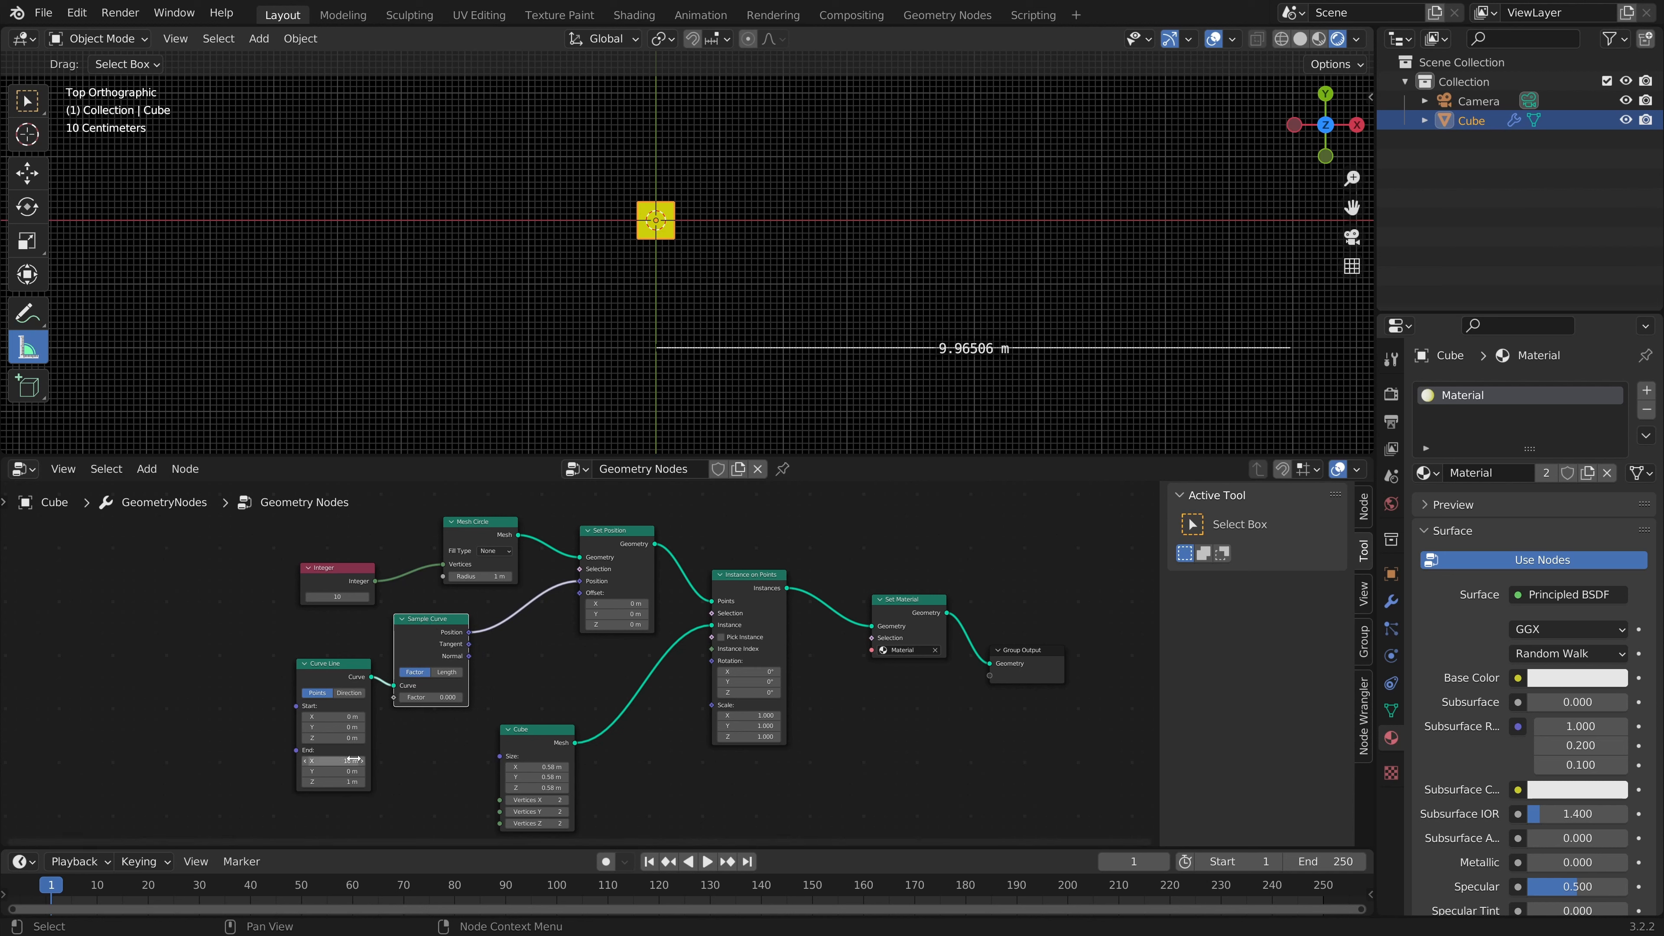
Step: Try Sample Curve Factor values of 0.1, 1.0 and about 0.35, measuring the cube's offset from the origin at 0.1
left_click(412, 699)
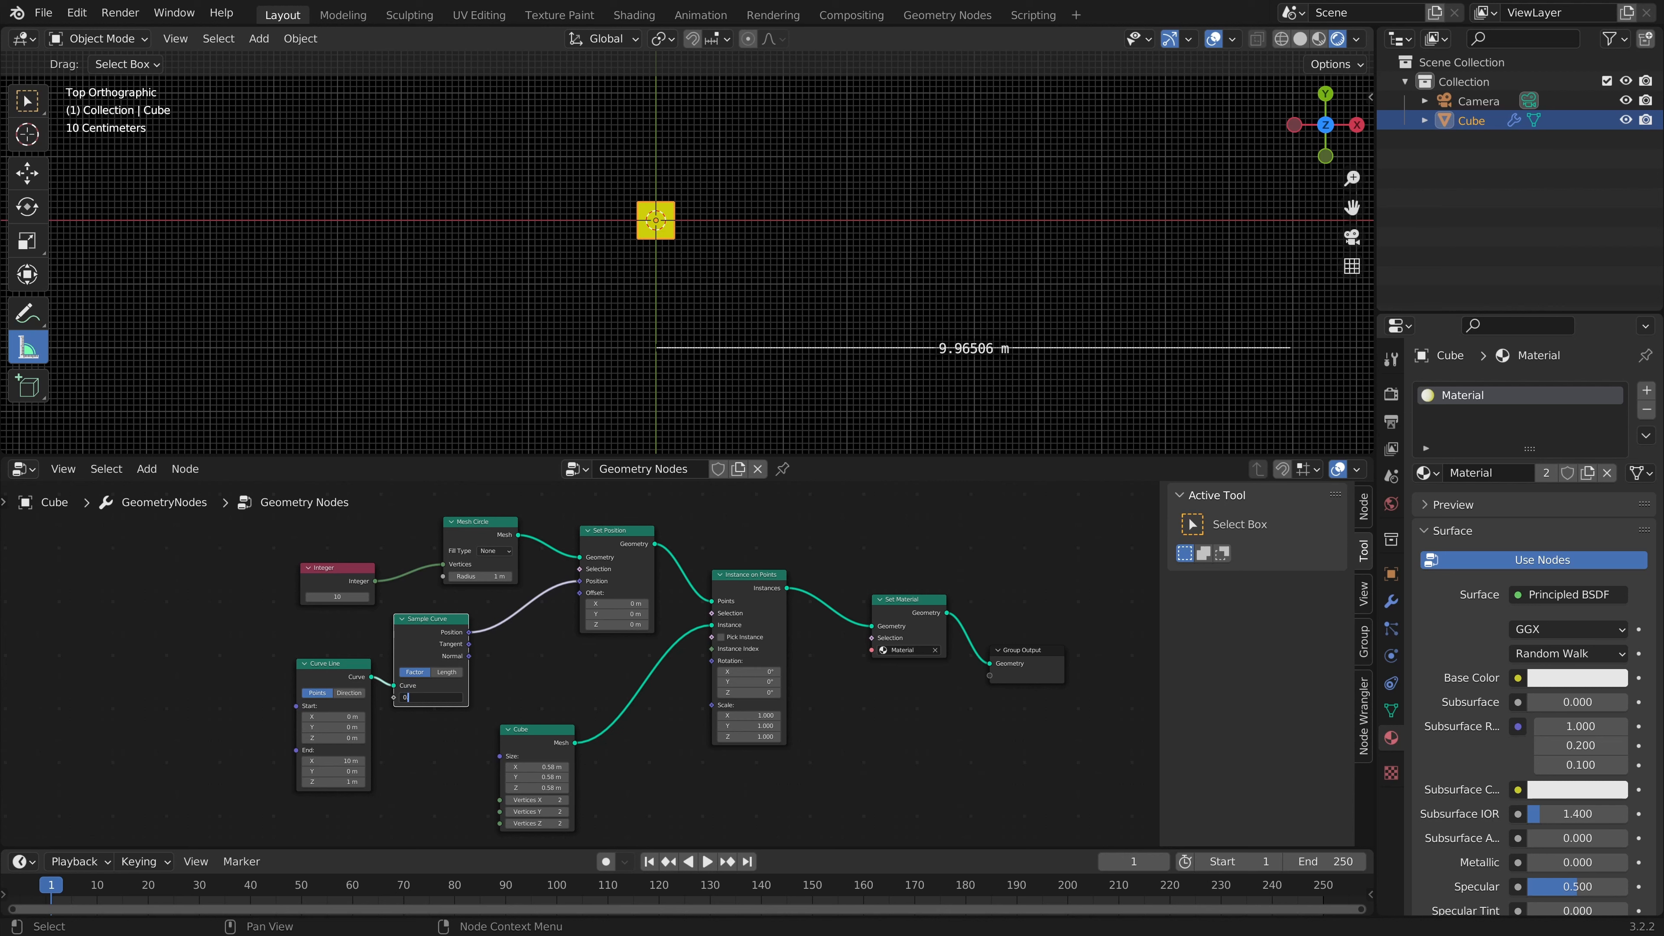
type(".1")
key("Return")
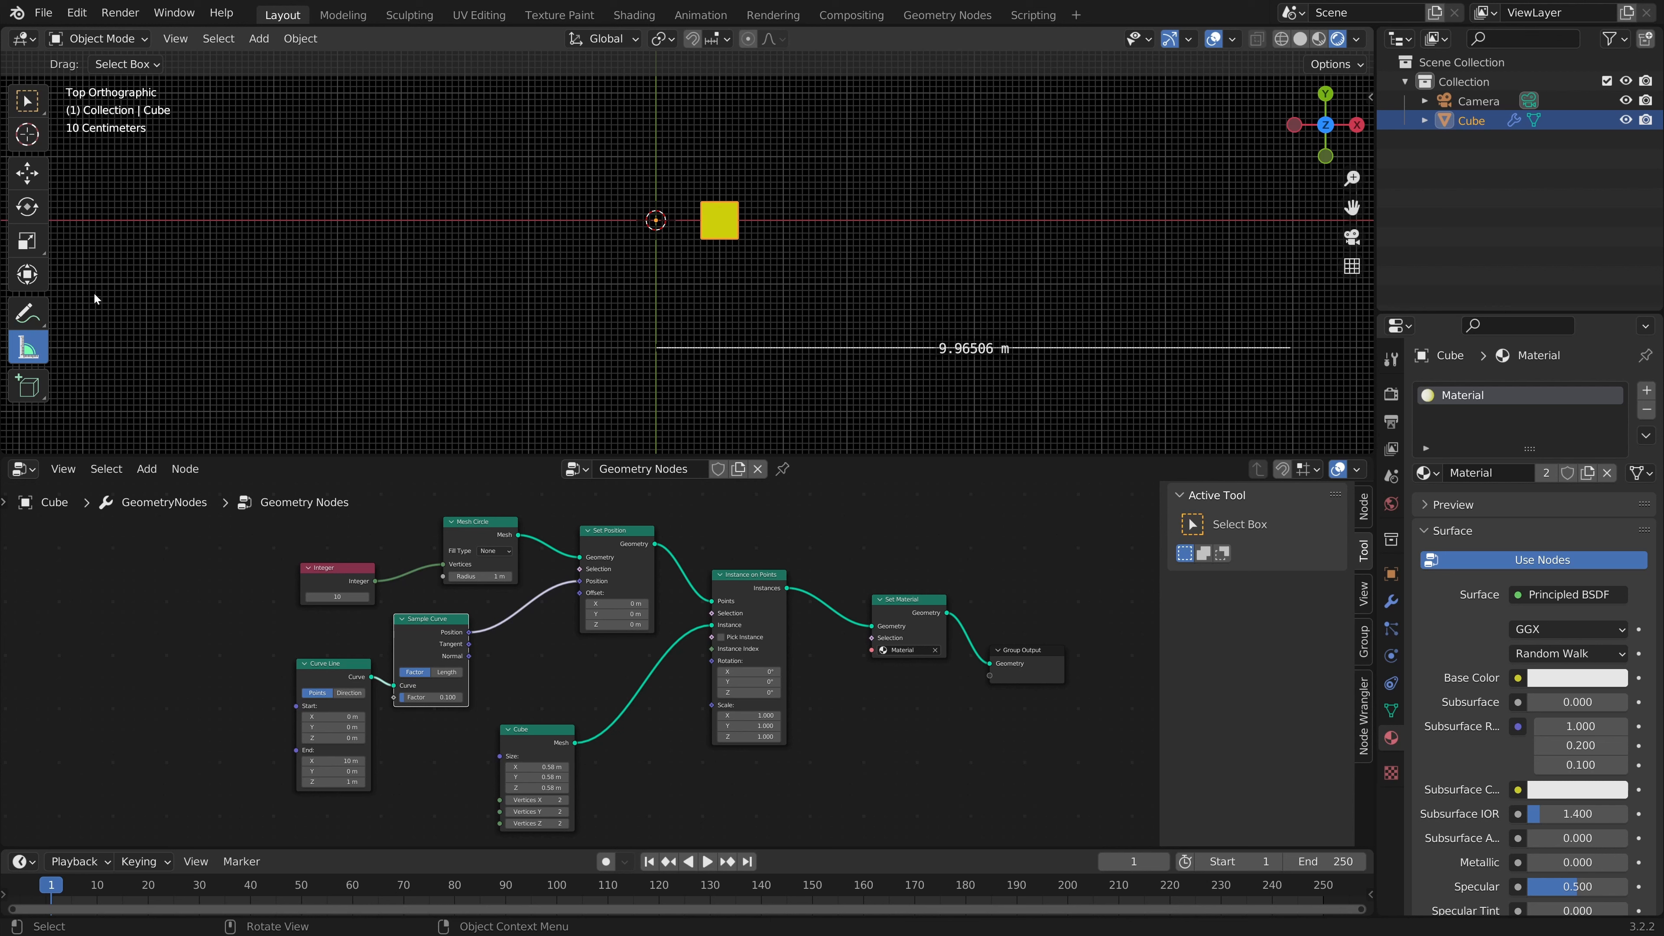
mouse_move(656, 312)
left_mouse_down()
mouse_move(721, 313)
mouse_move(658, 312)
left_mouse_up()
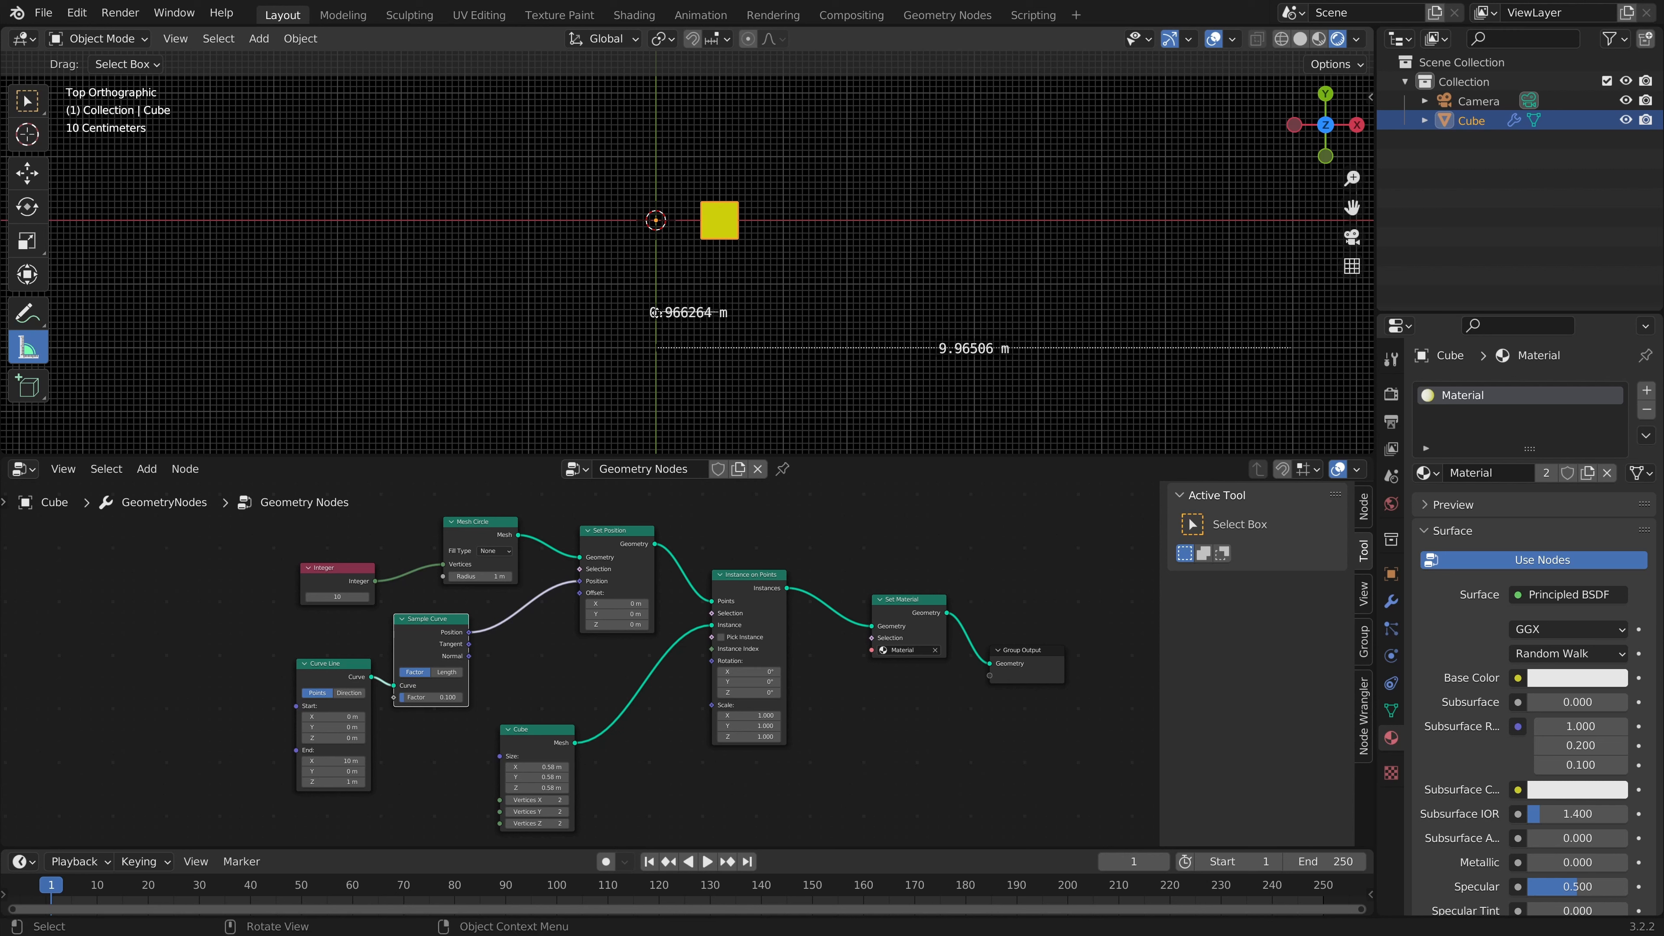
key("x")
left_click_drag(417, 699, 485, 701)
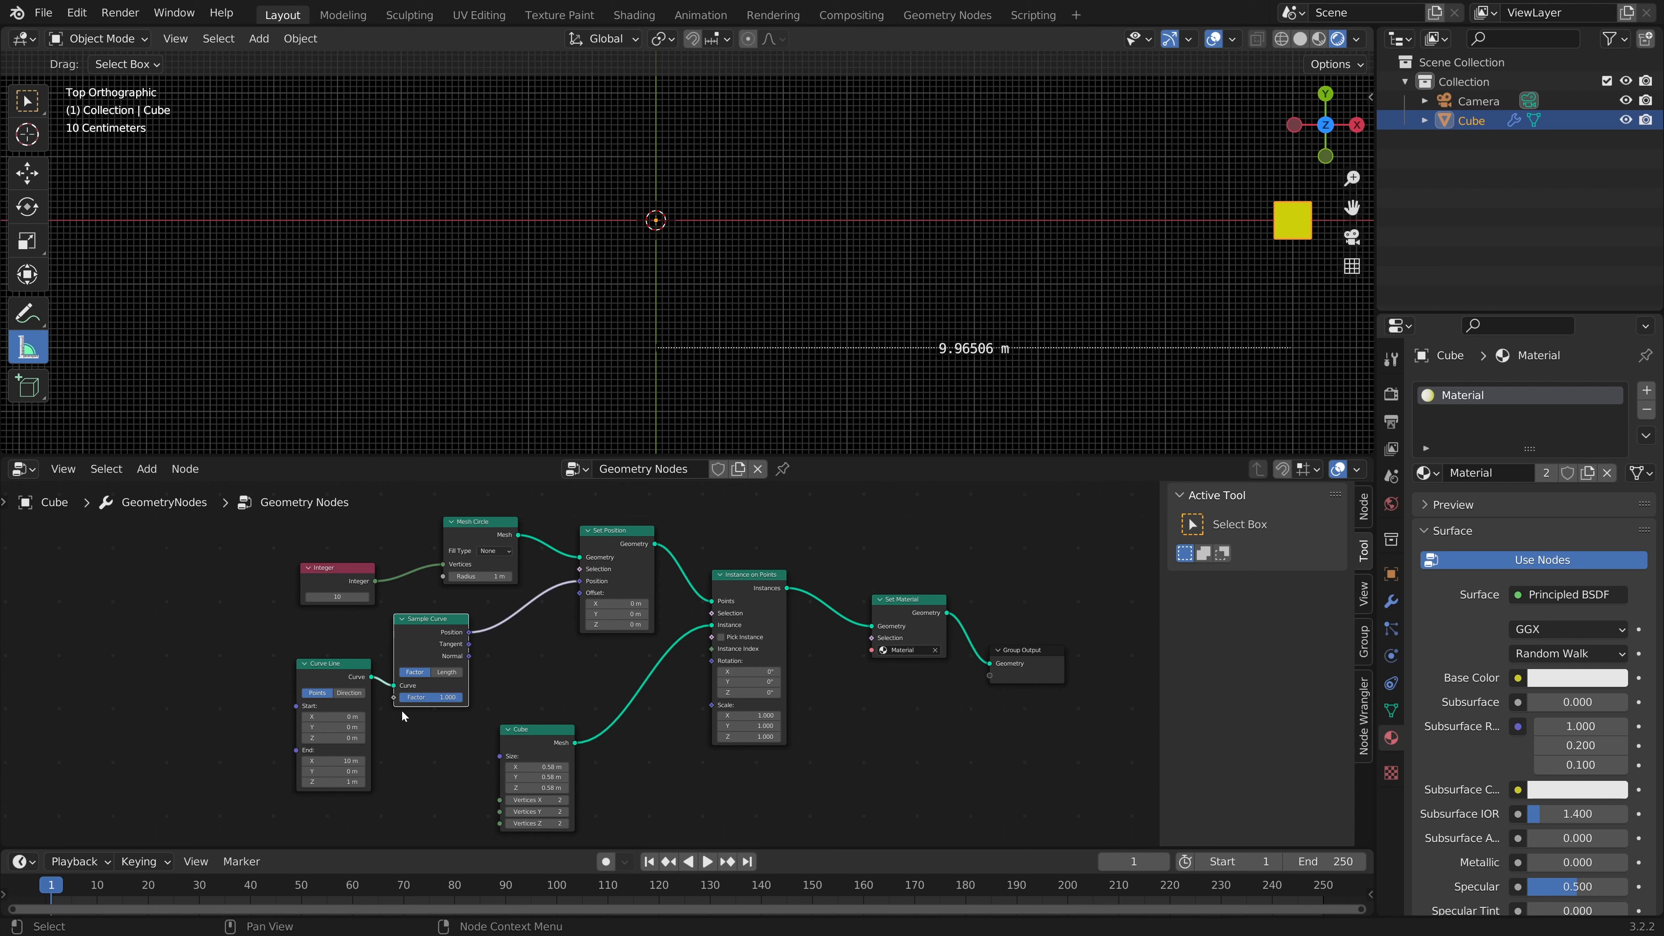
left_click_drag(432, 701, 386, 698)
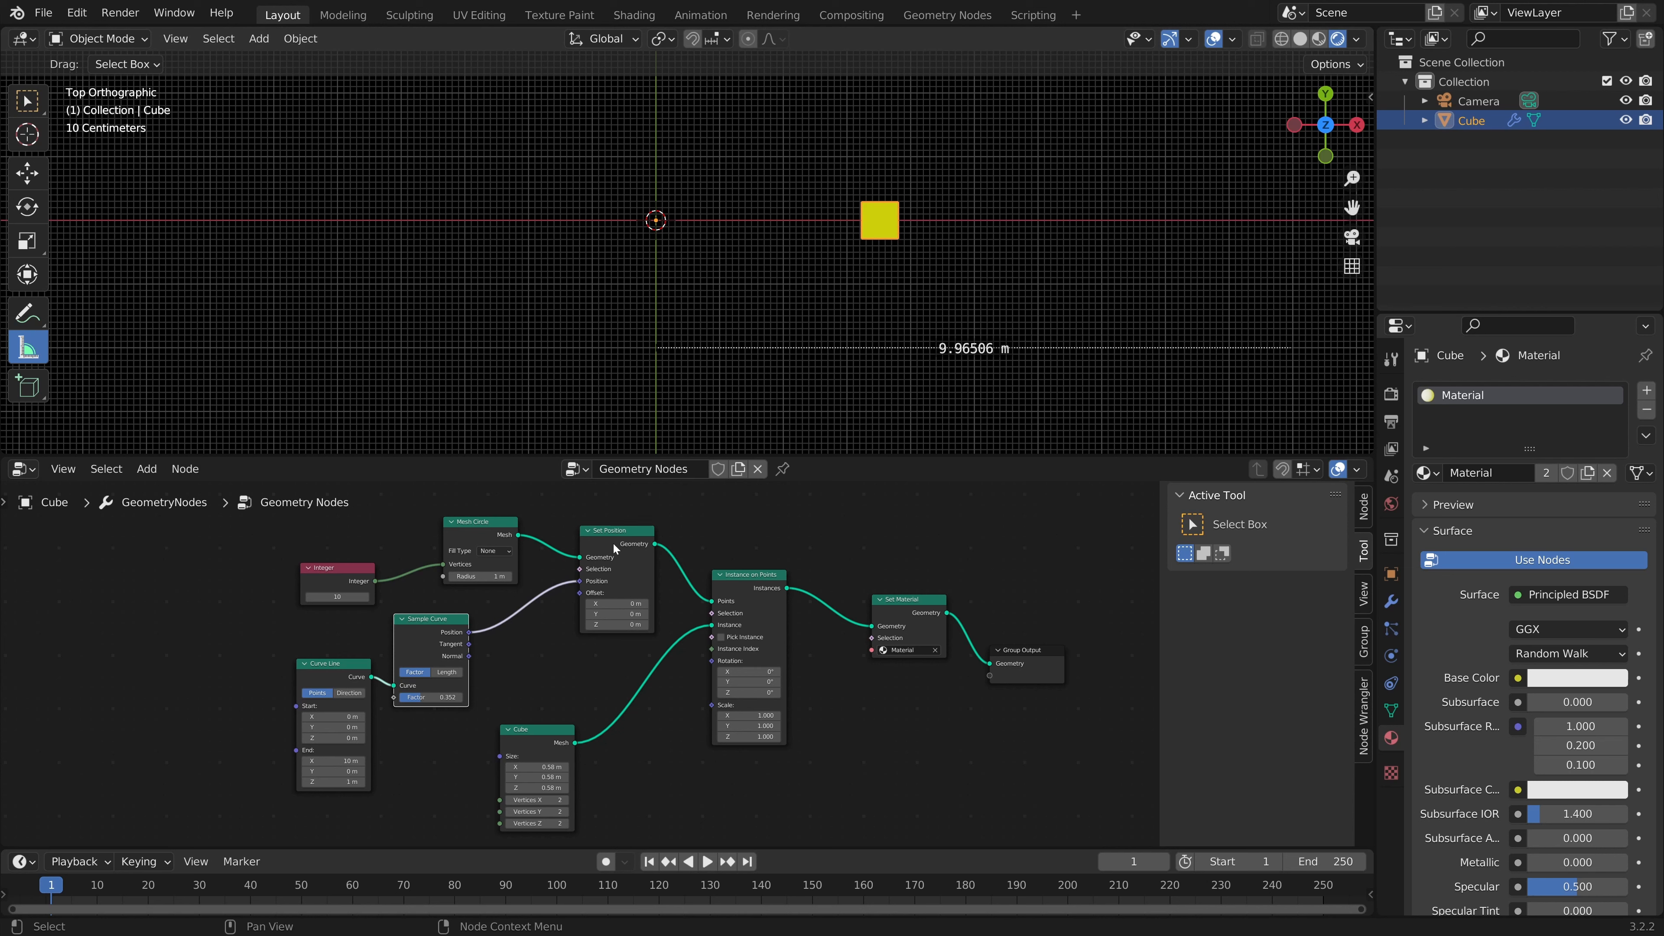
Step: Shift the Curve Line node slightly away from Sample Curve and add an Index node to the left of it
left_click_drag(334, 670, 323, 650)
left_click(418, 620)
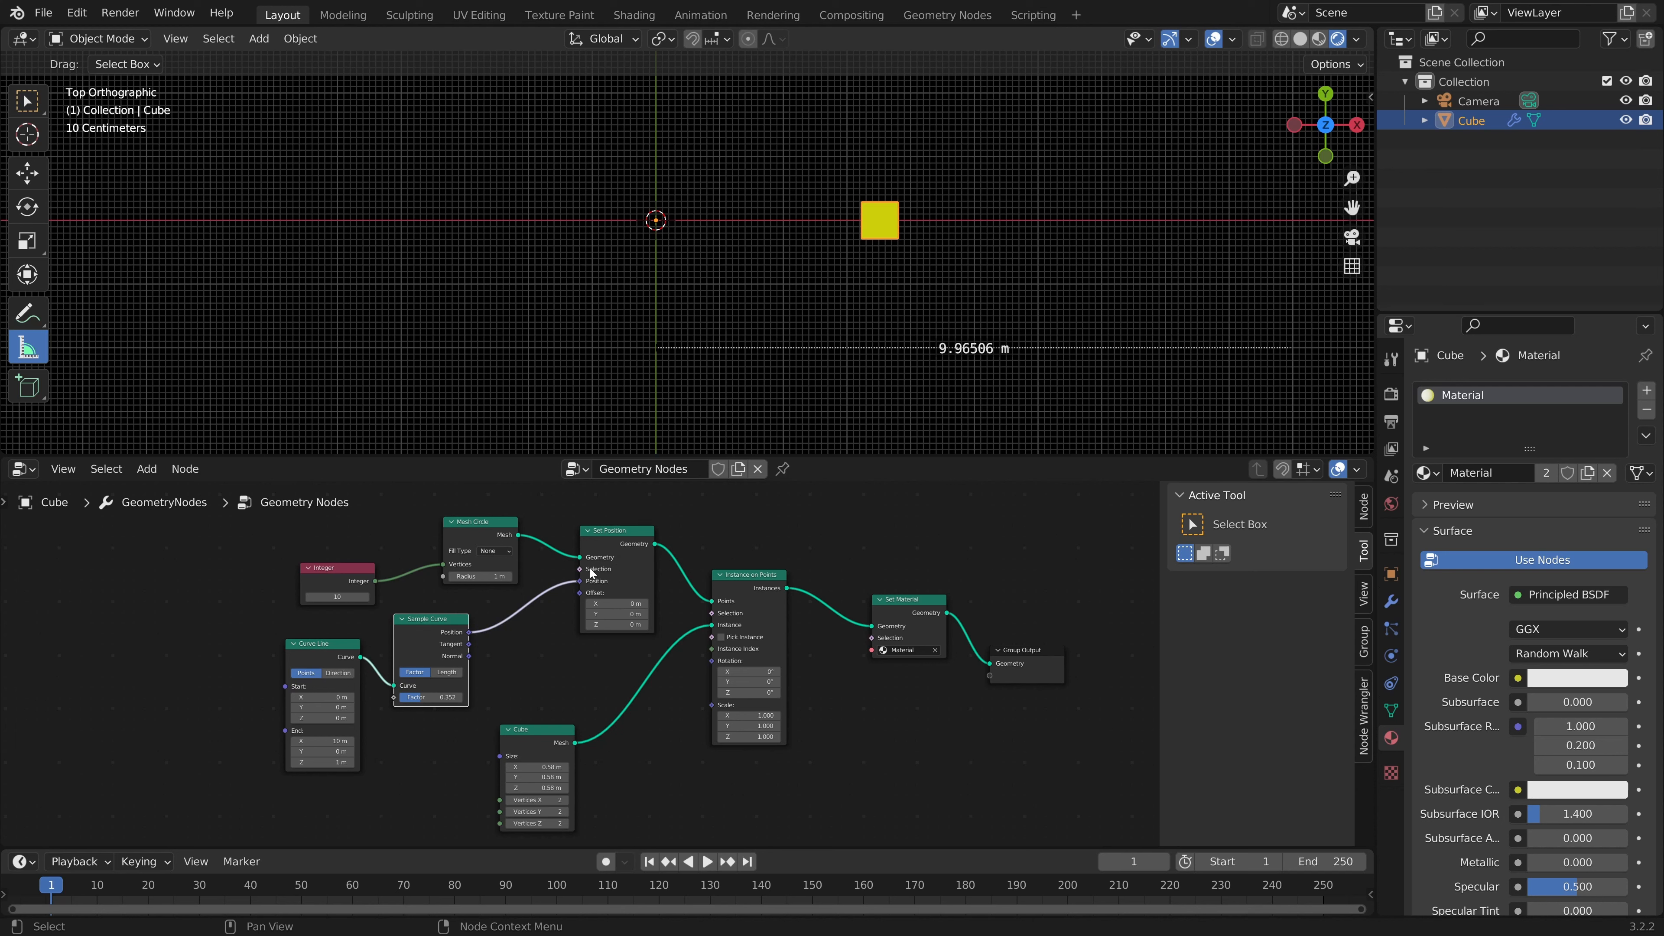
left_click(185, 680)
key("shift+a")
type("i")
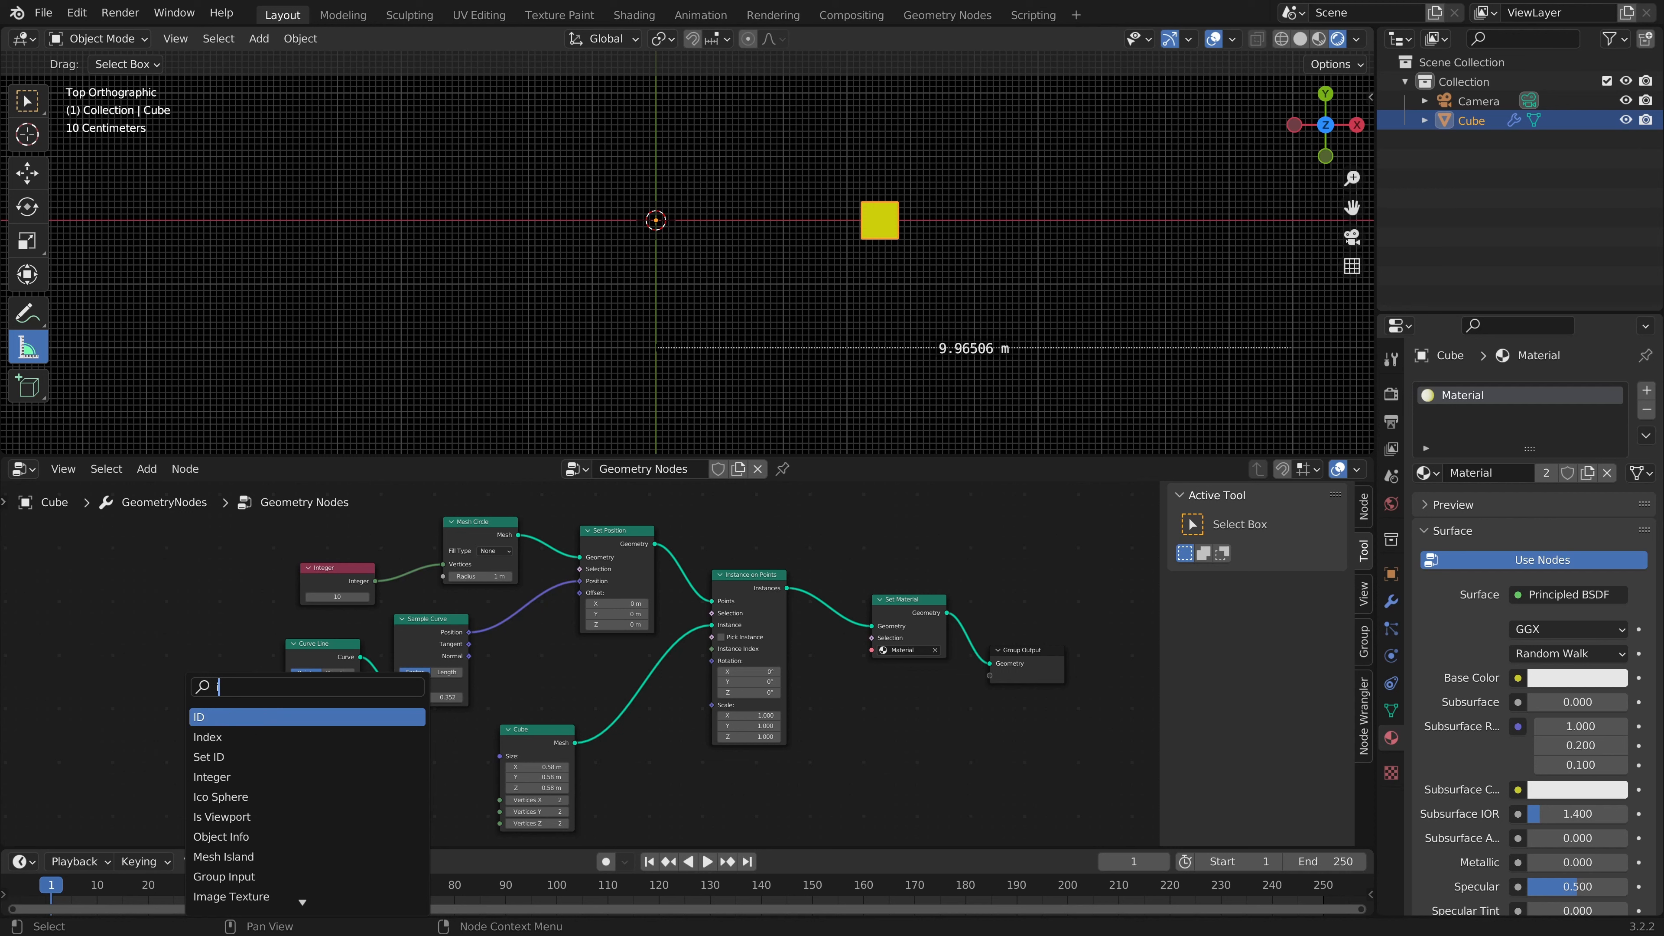
type("nde")
key("Return")
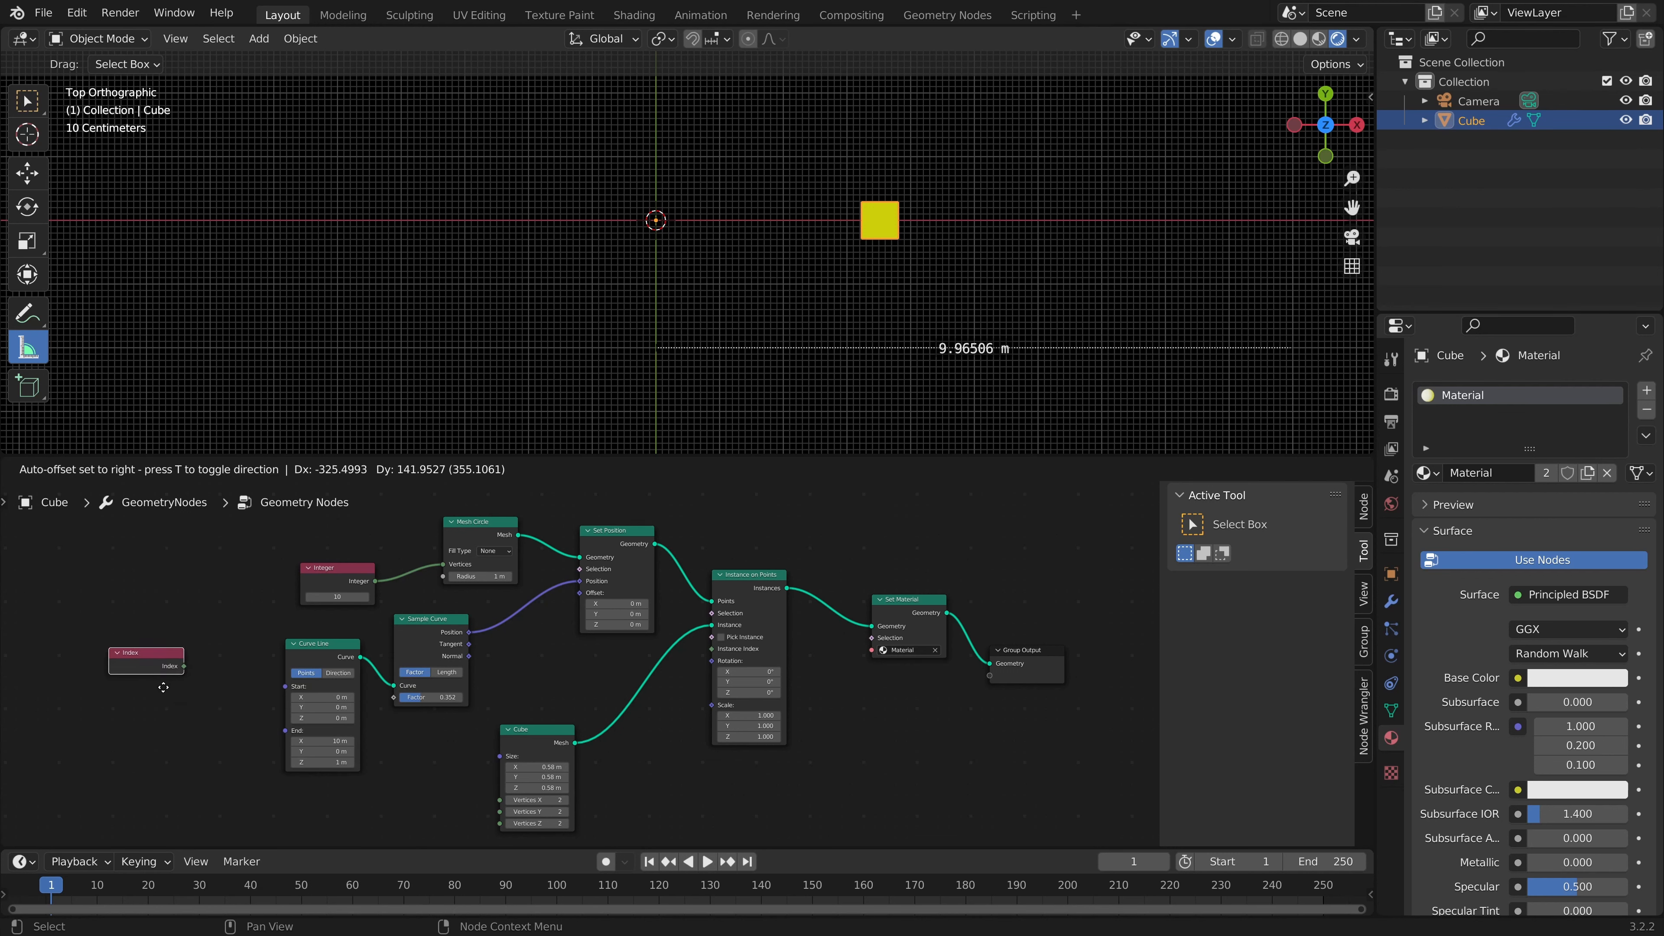
left_click(134, 661)
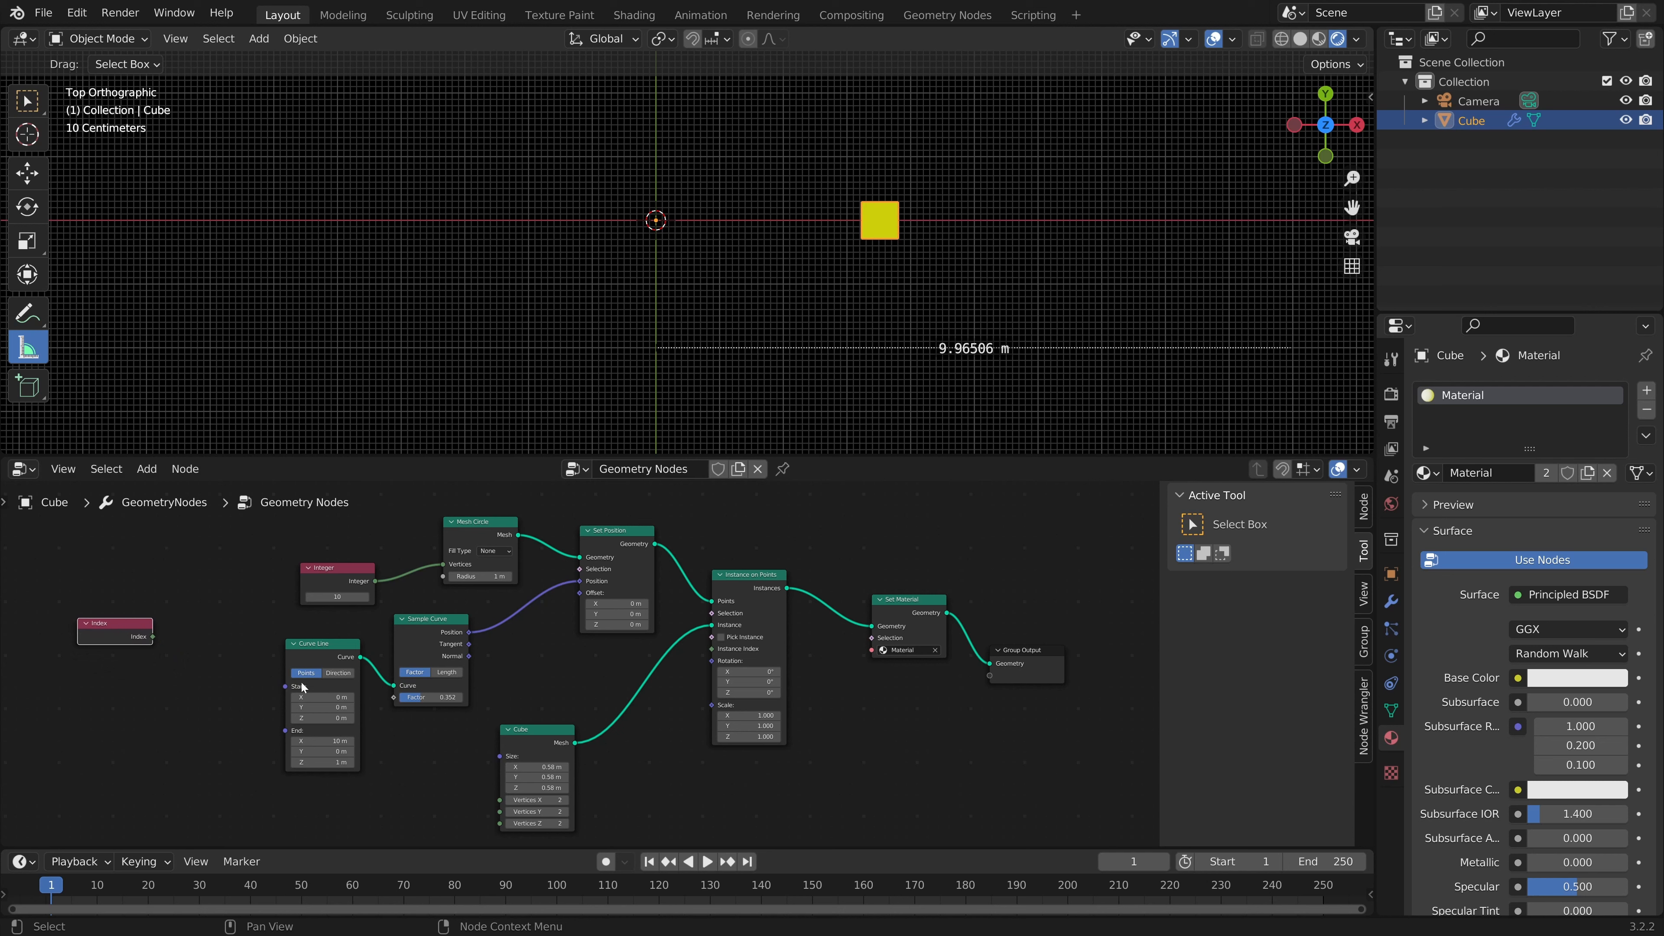
Step: Move the Integer node to the far left of the node tree and place the Index node directly beneath it
left_click_drag(302, 685, 310, 694)
left_click_drag(311, 568, 54, 566)
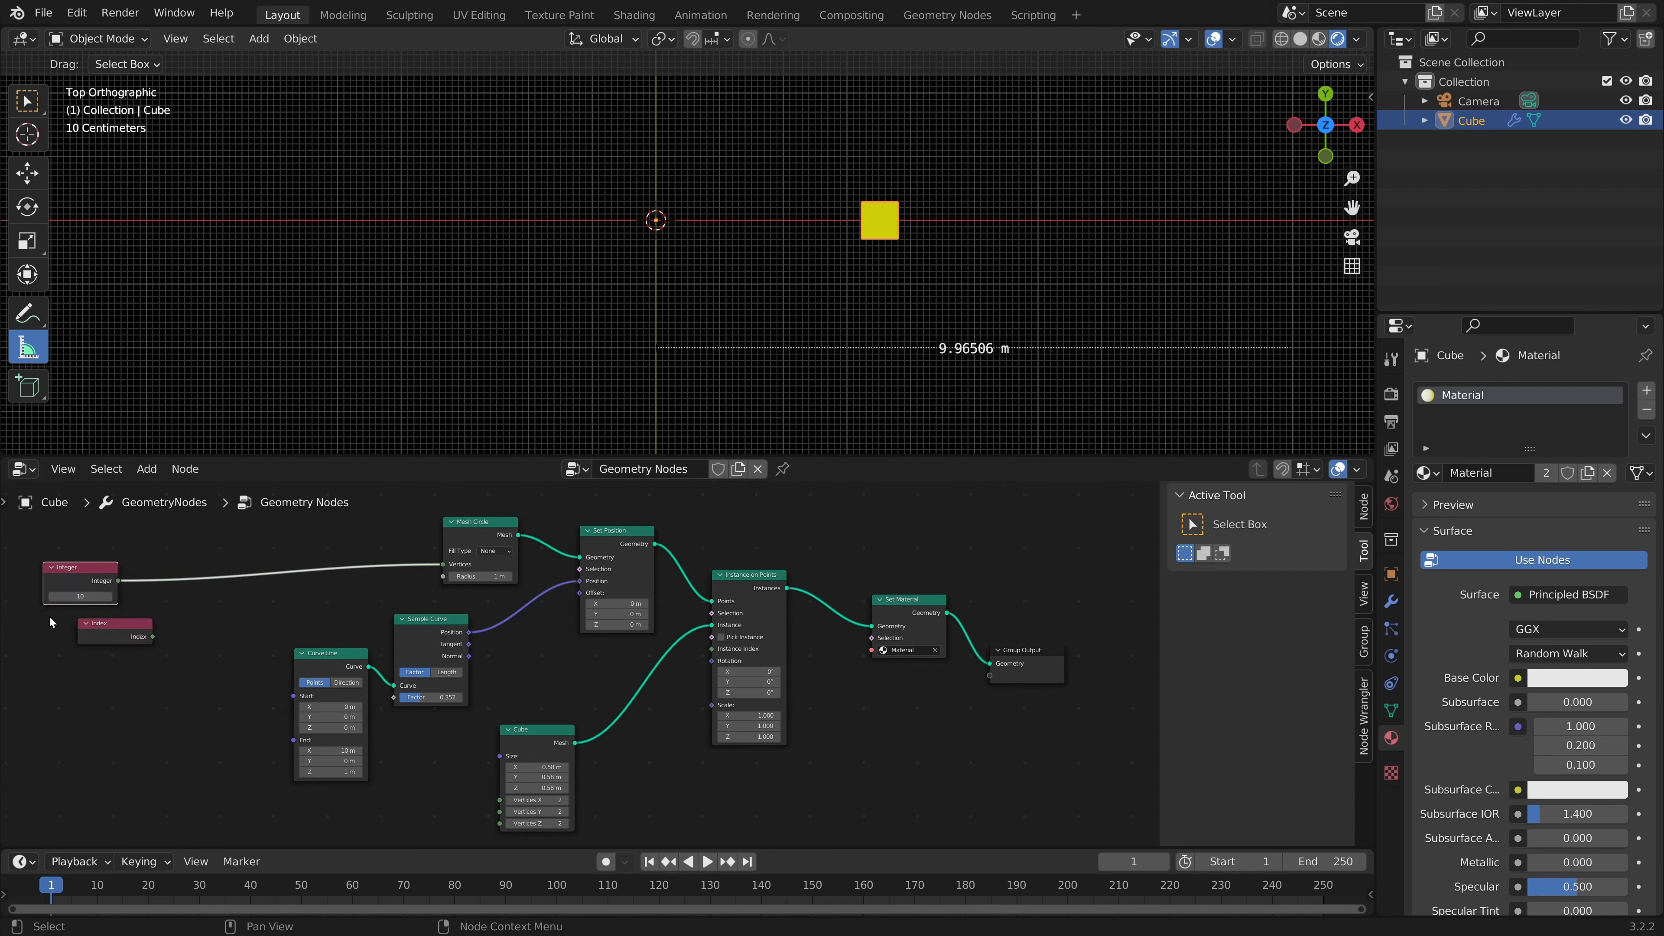
left_click_drag(97, 625, 64, 634)
left_click(134, 738)
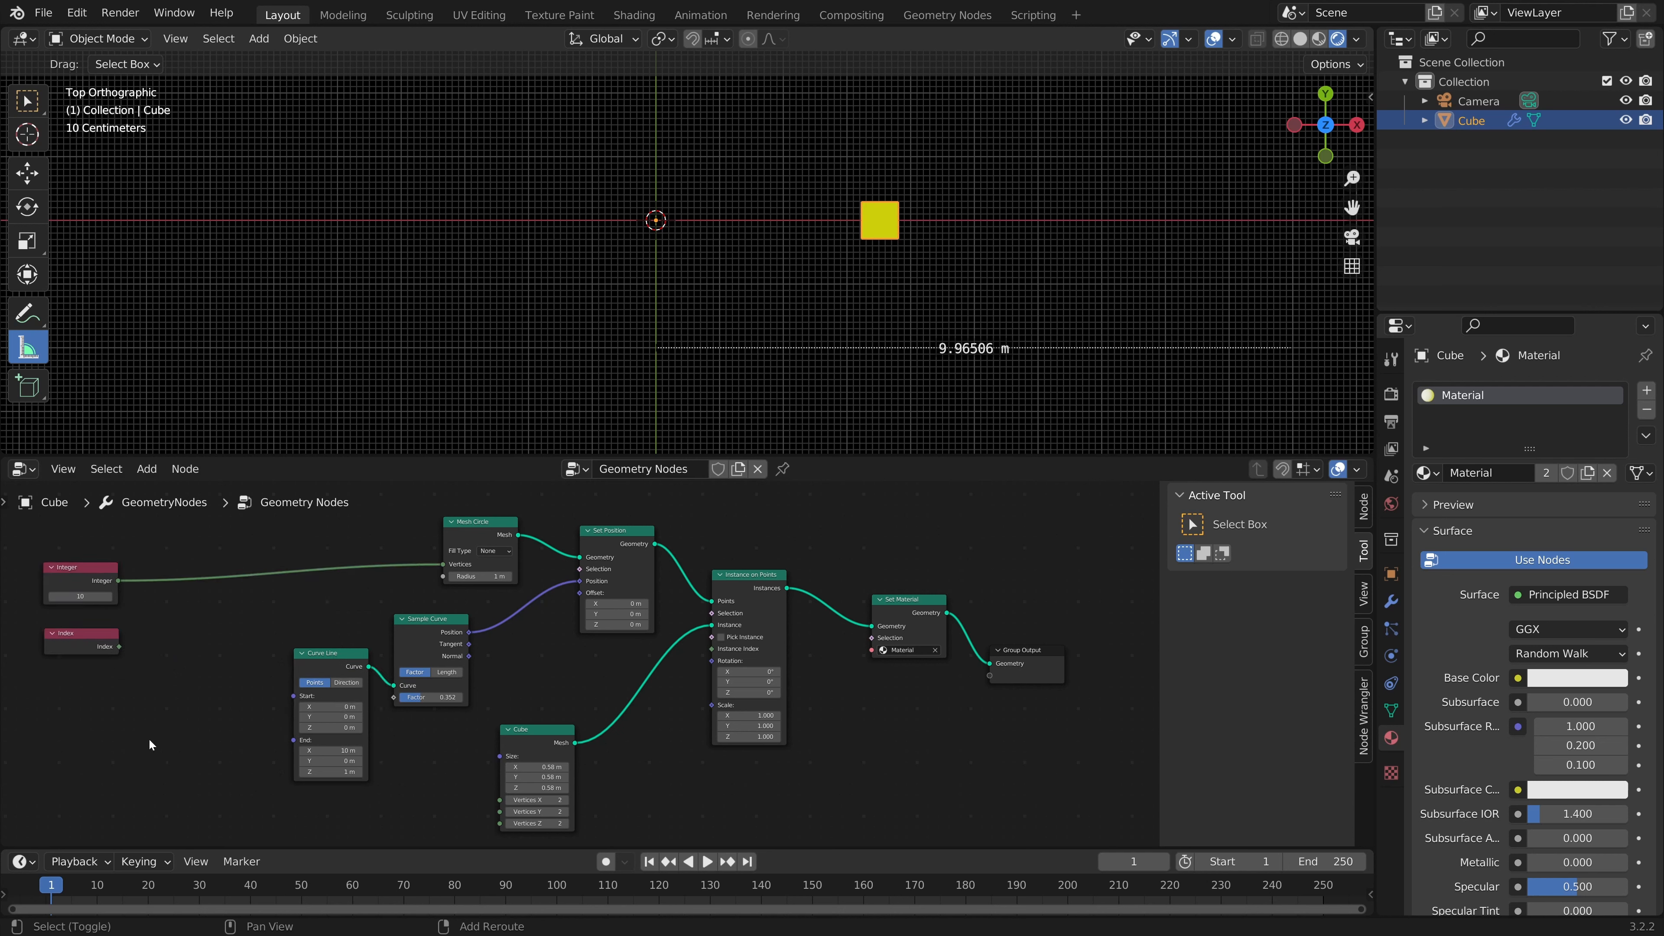
Step: Add a Math node beside the Index node and change its operation to Divide
key("shift+a")
type("s")
type("math")
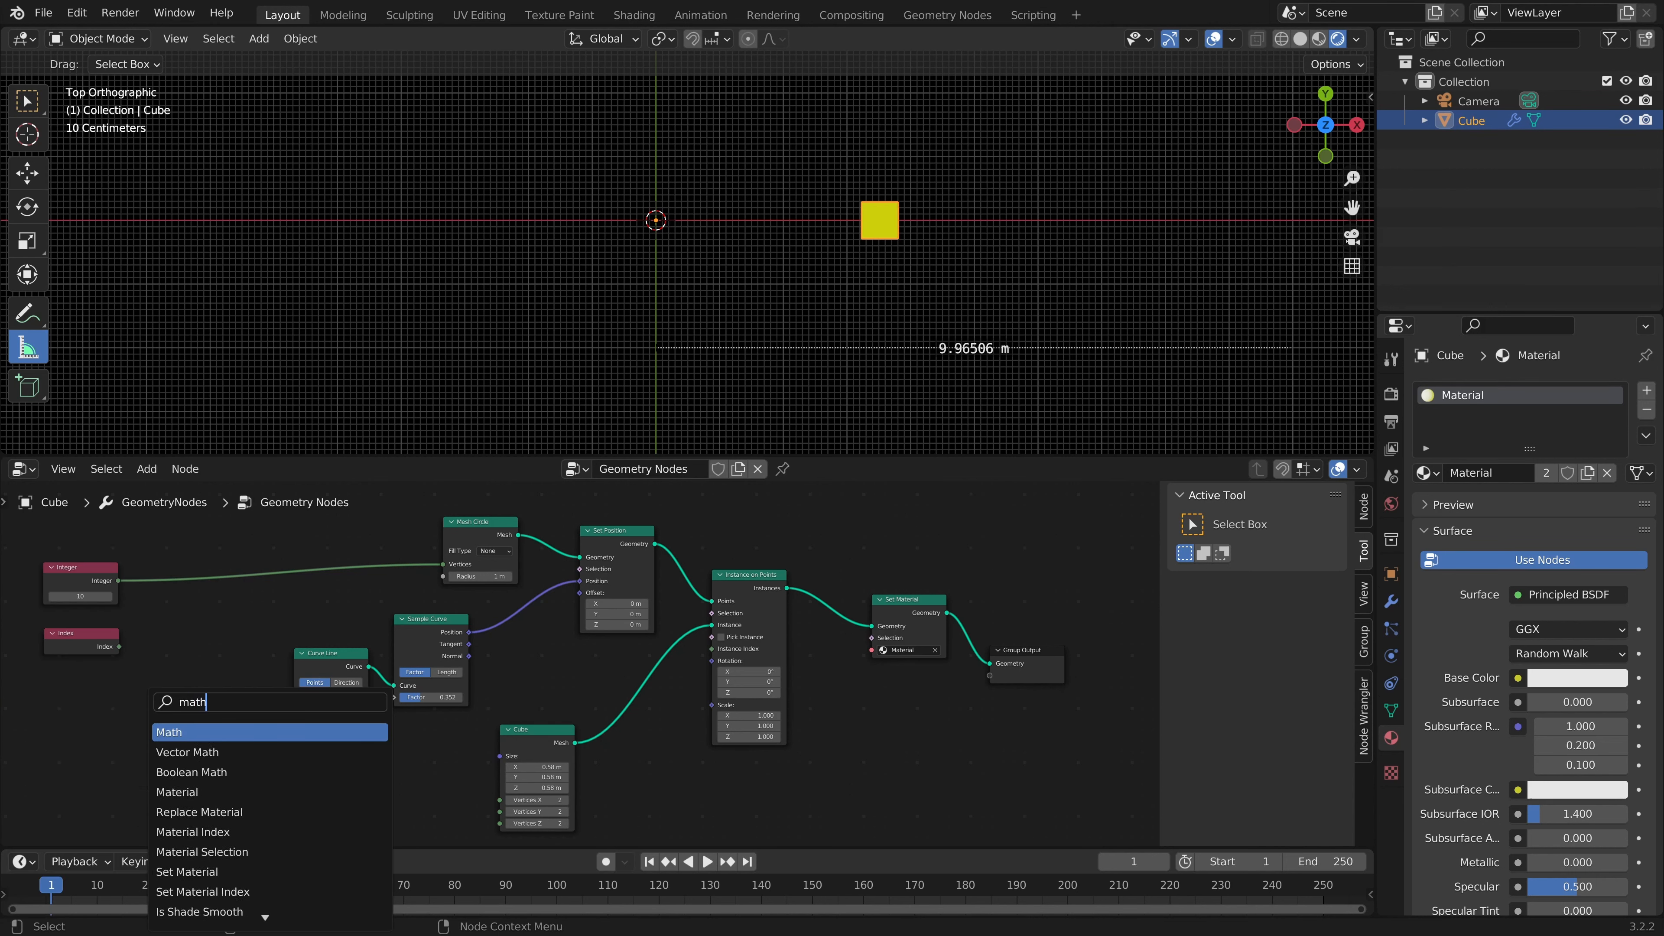
key("Return")
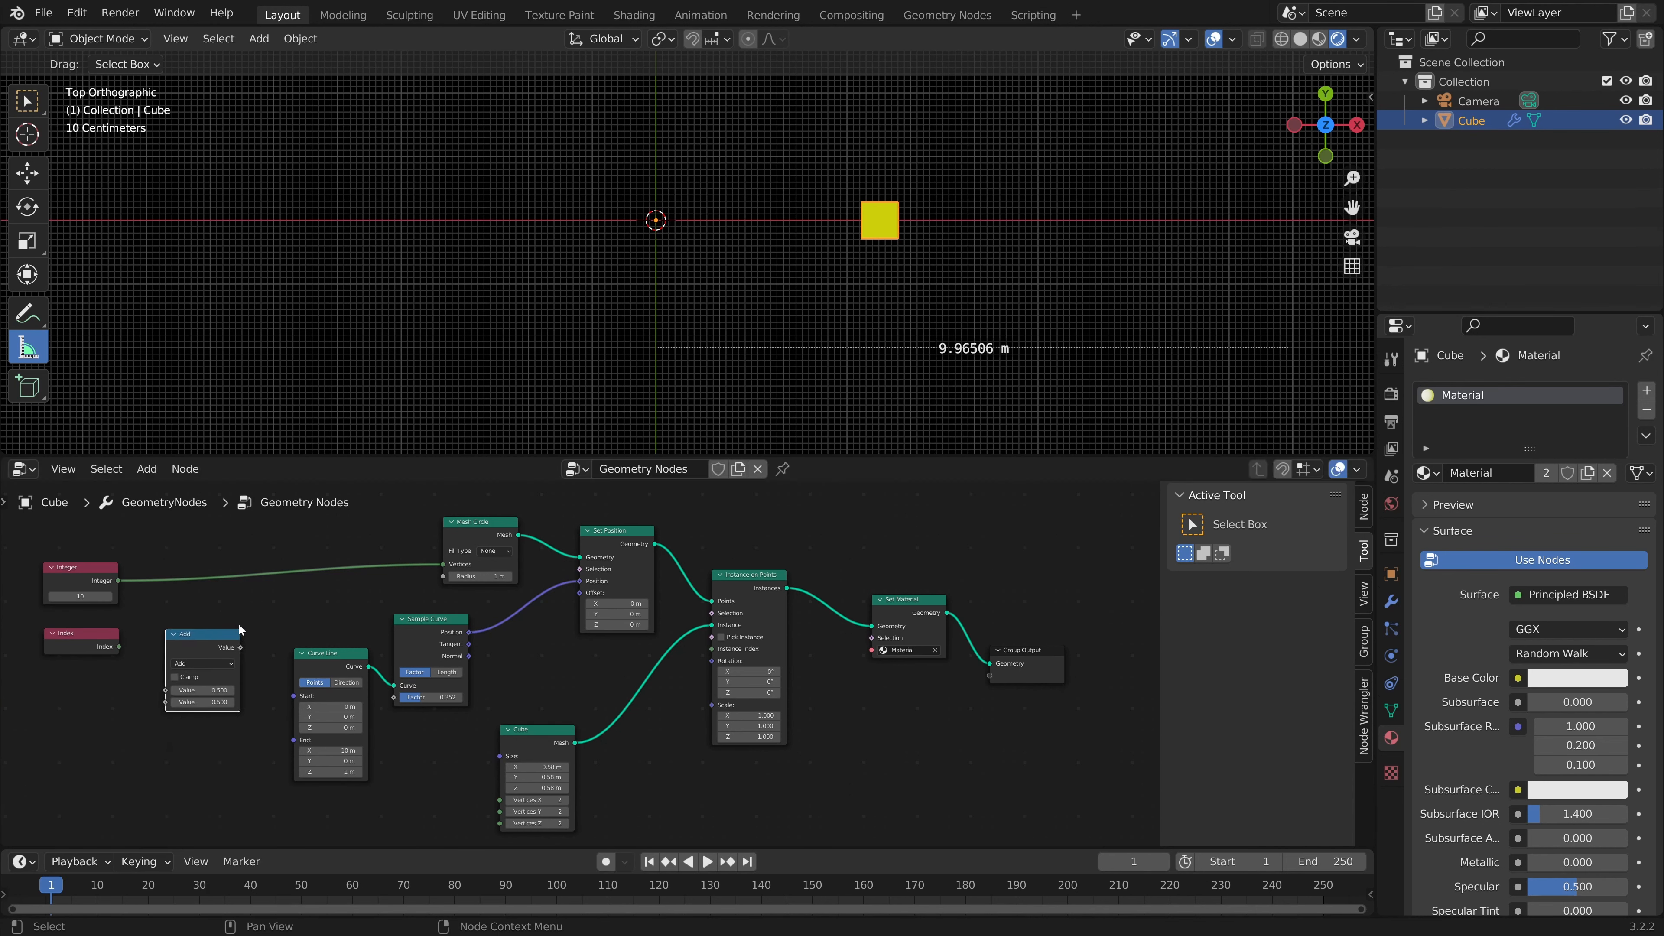
left_click(196, 665)
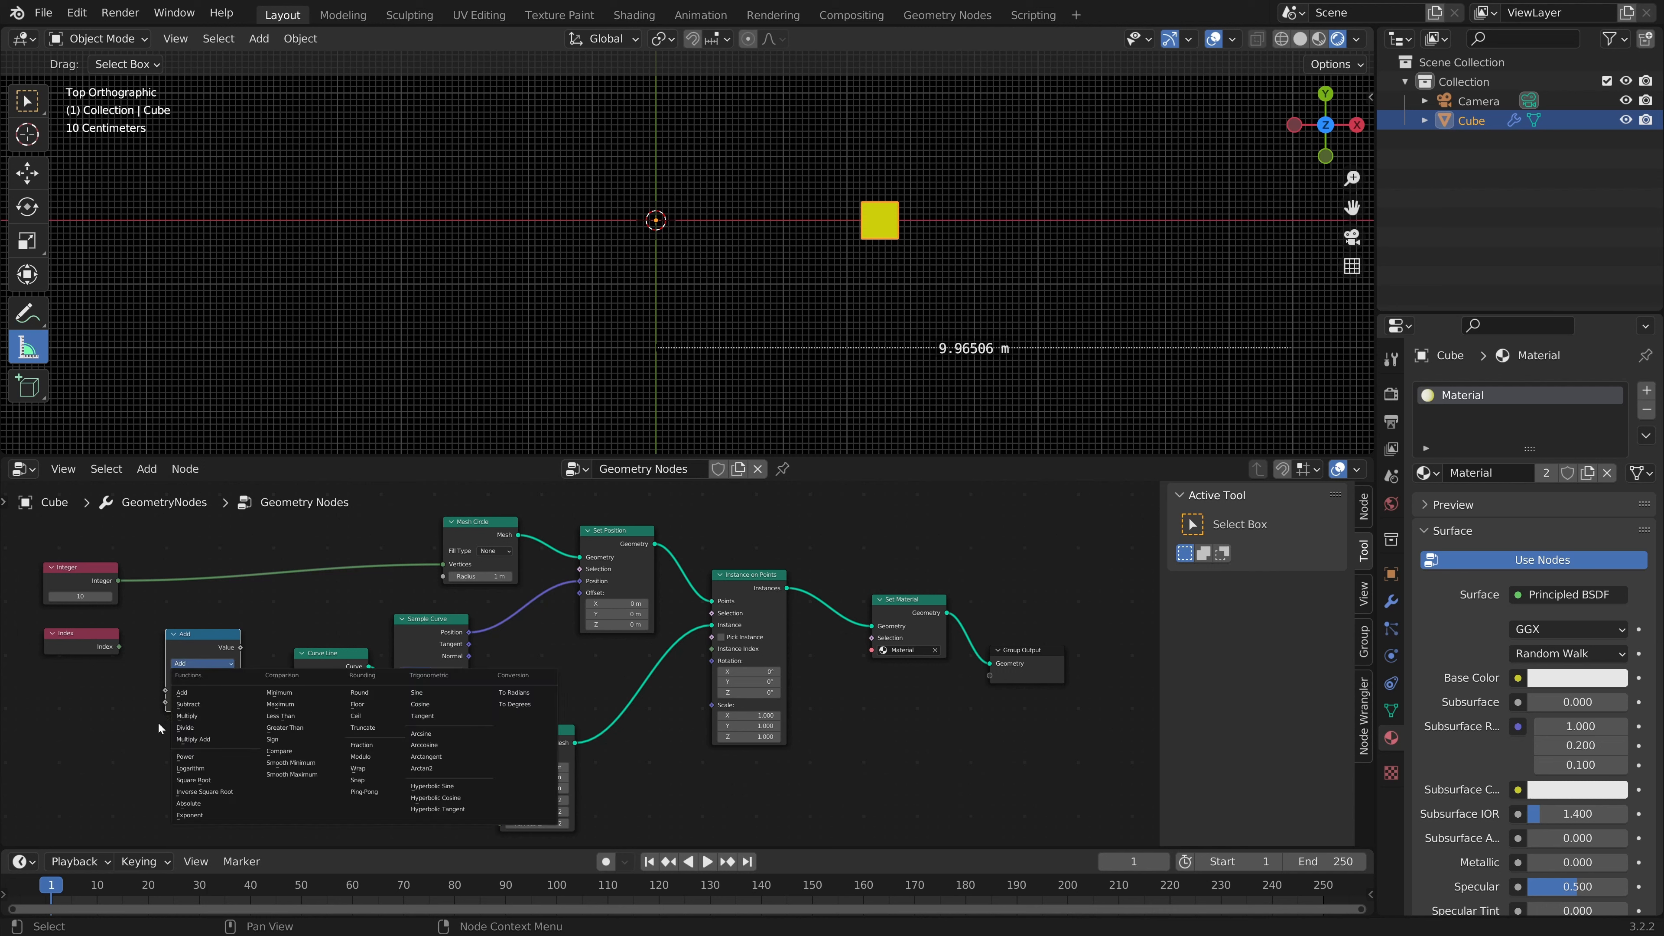
left_click(192, 729)
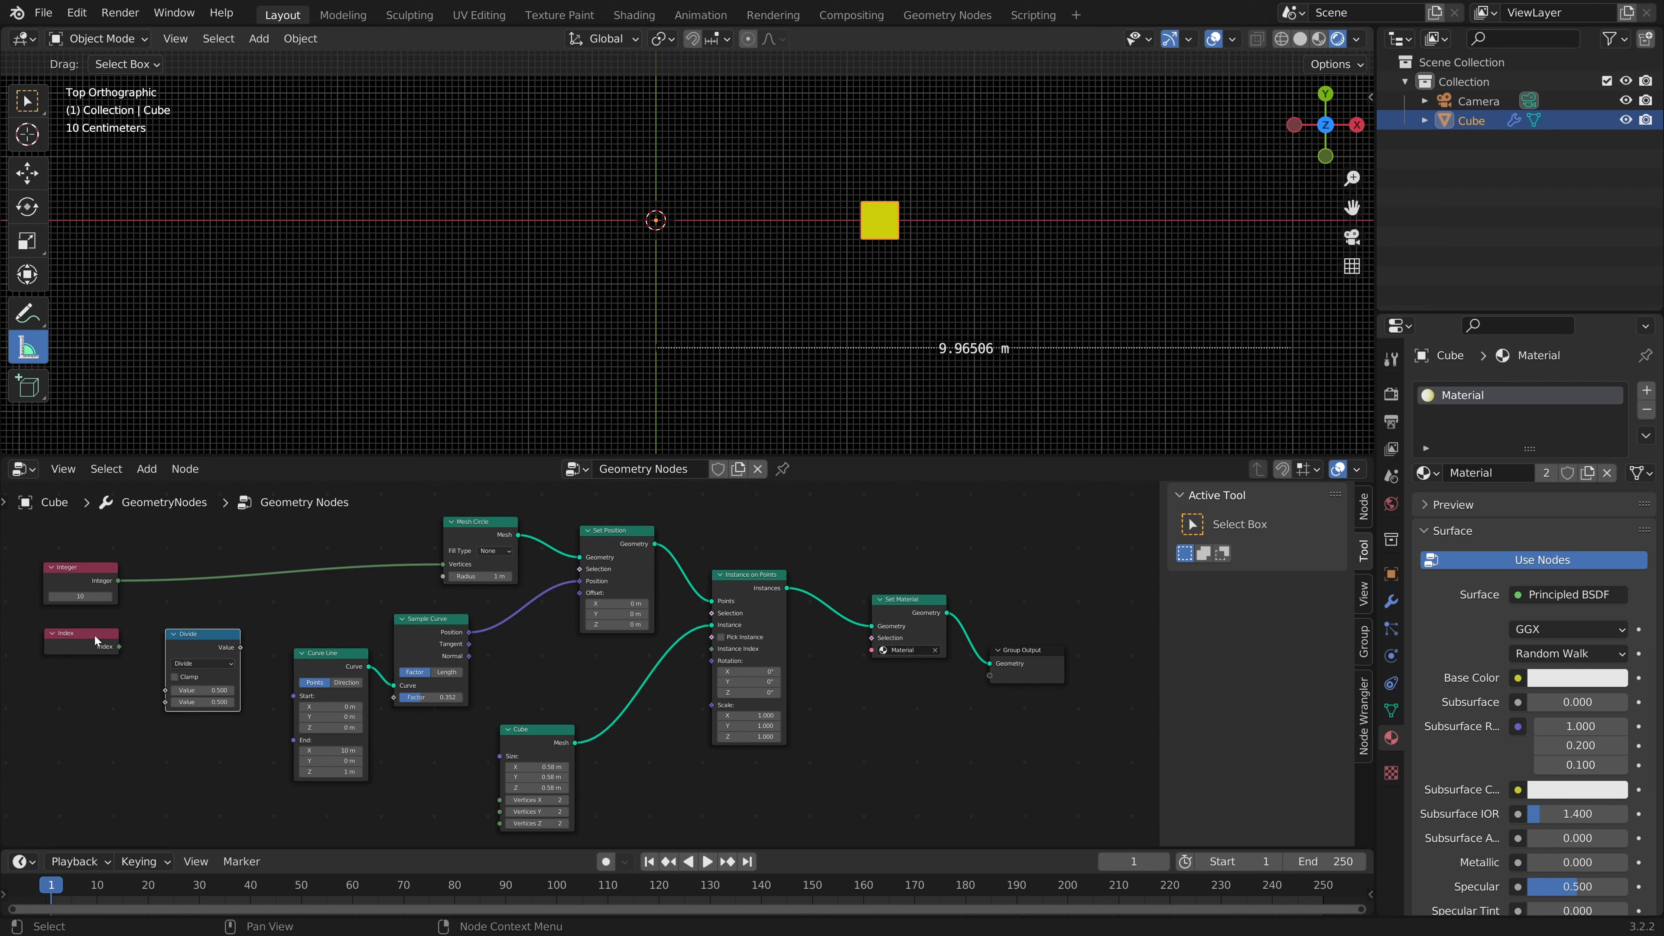
Step: Feed Index into the Divide node's first Value and the Integer node into its second Value
left_click_drag(106, 639, 164, 690)
left_click_drag(118, 581, 121, 596)
left_click_drag(131, 656, 162, 704)
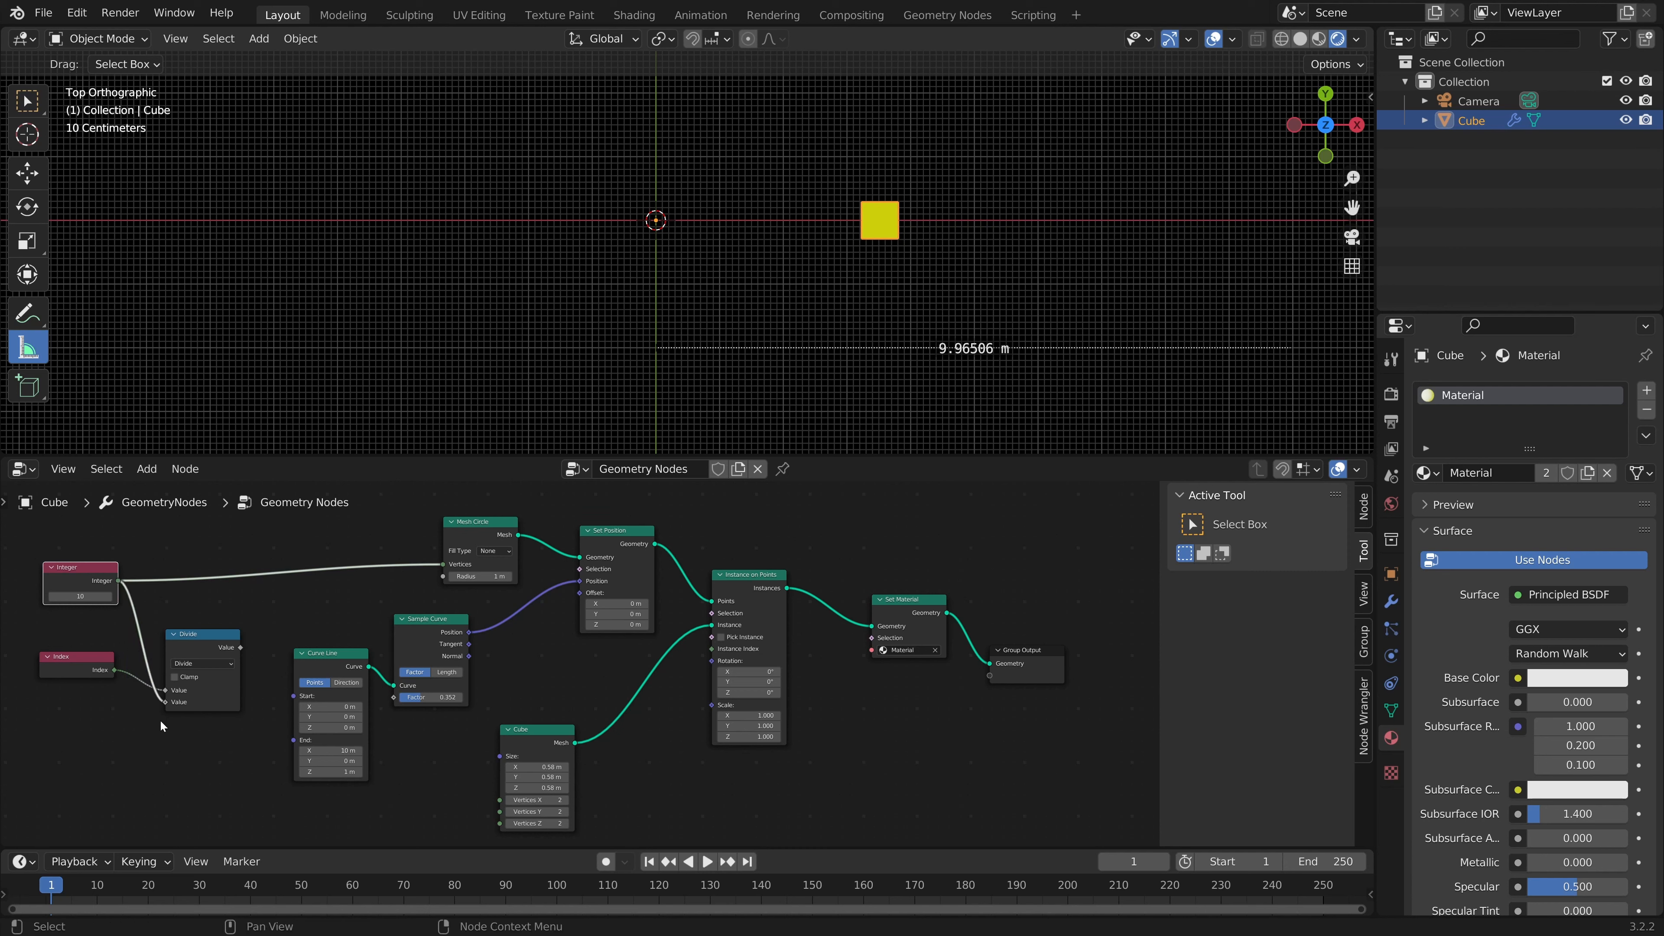
Step: Rearrange the nodes so Curve Line sits higher, Divide lies below it and Index sits between Integer and Divide
left_click(89, 655)
left_click_drag(88, 655, 93, 643)
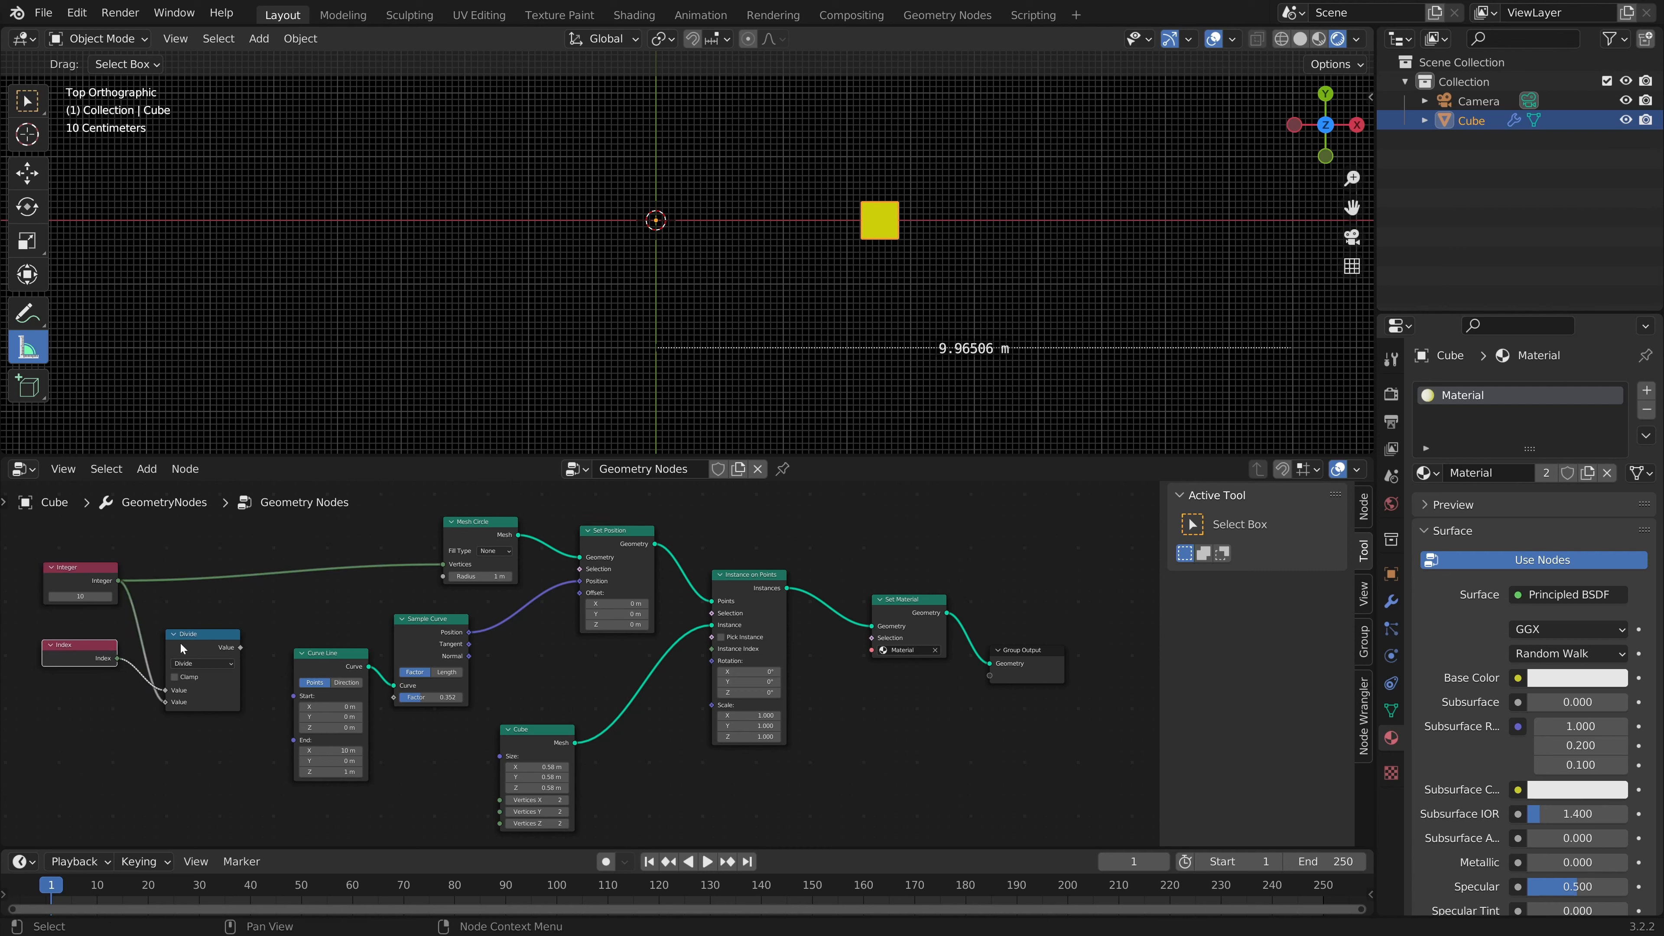
left_click(192, 634)
left_click_drag(331, 664, 306, 605)
left_click_drag(204, 641, 183, 744)
left_click_drag(82, 647, 170, 631)
left_click_drag(205, 738, 273, 744)
left_click_drag(180, 618, 173, 653)
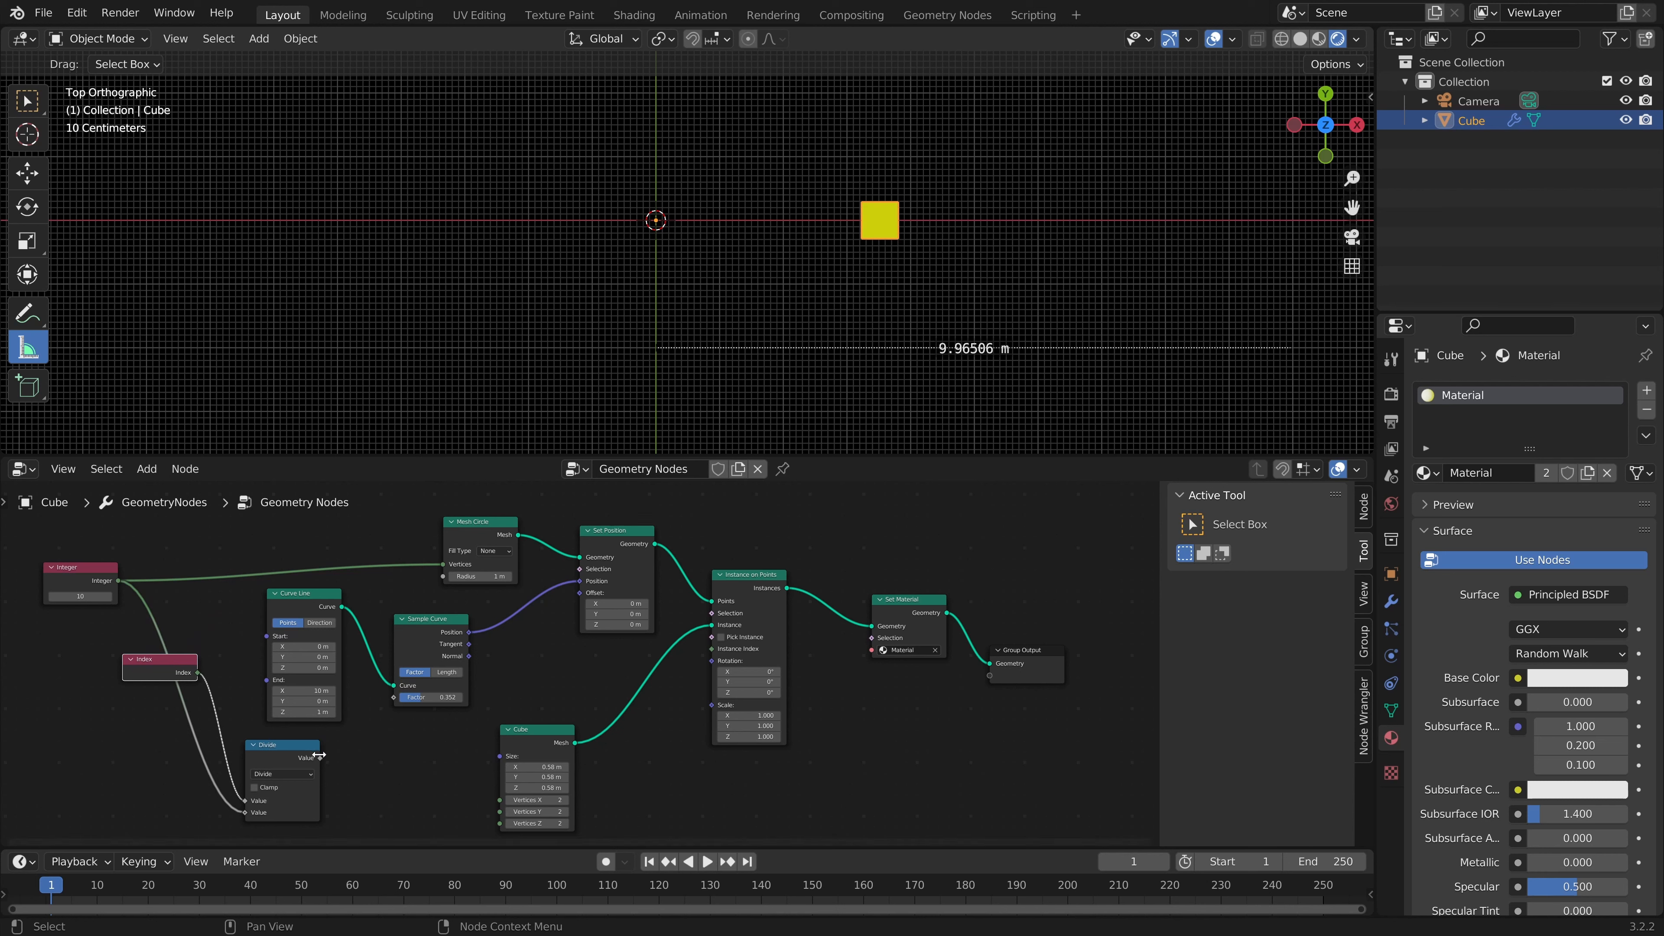
Step: Connect the Divide output to Sample Curve's Factor and set the Cube size to X 0.14 m and Y 2.78 m
left_click_drag(321, 758, 392, 698)
key("Escape")
left_click_drag(320, 758, 391, 696)
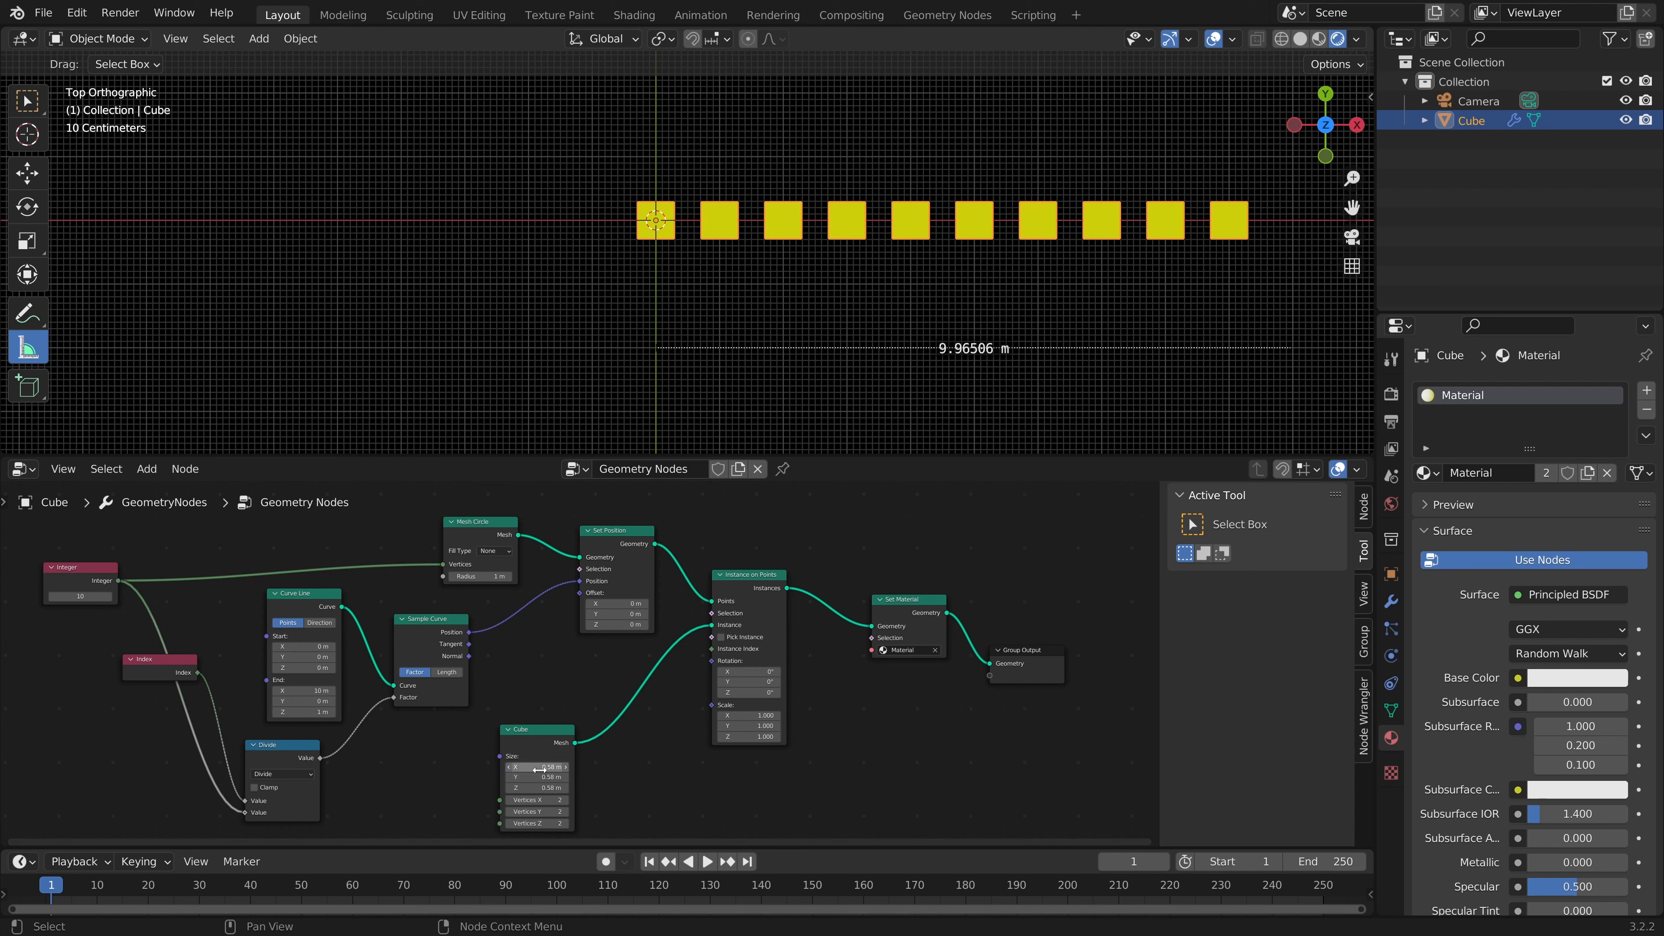
left_click_drag(528, 766, 563, 776)
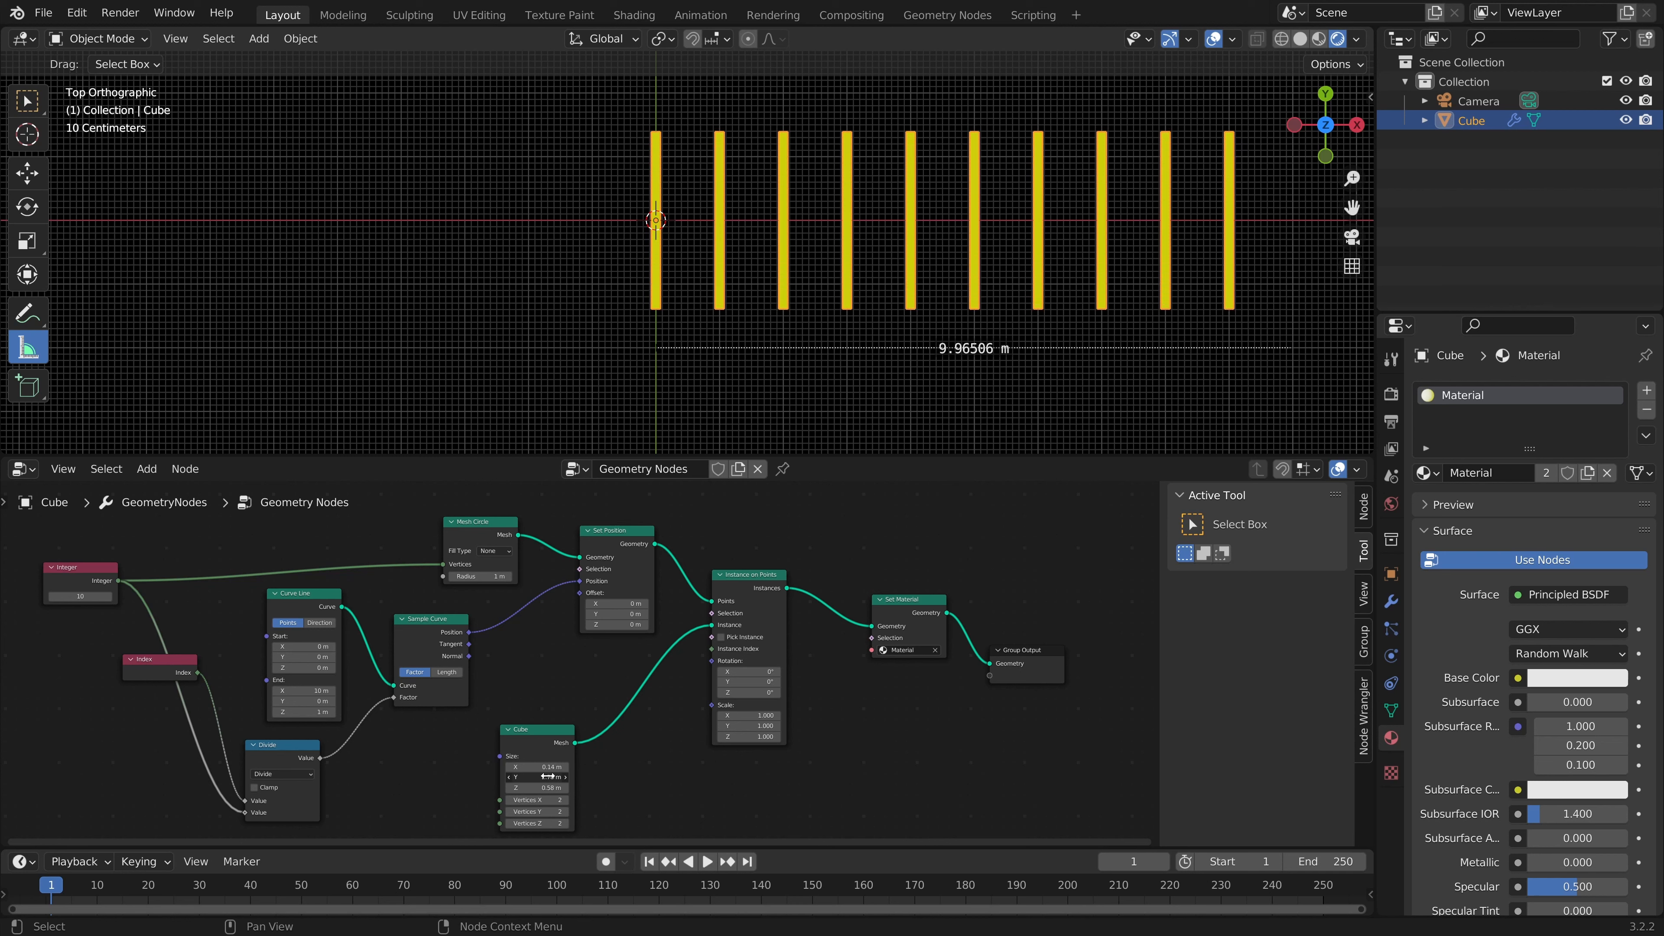
Step: Switch to Notepad++ and note the first point's index divided by the point count as "0/10 = 0"
left_click(143, 659)
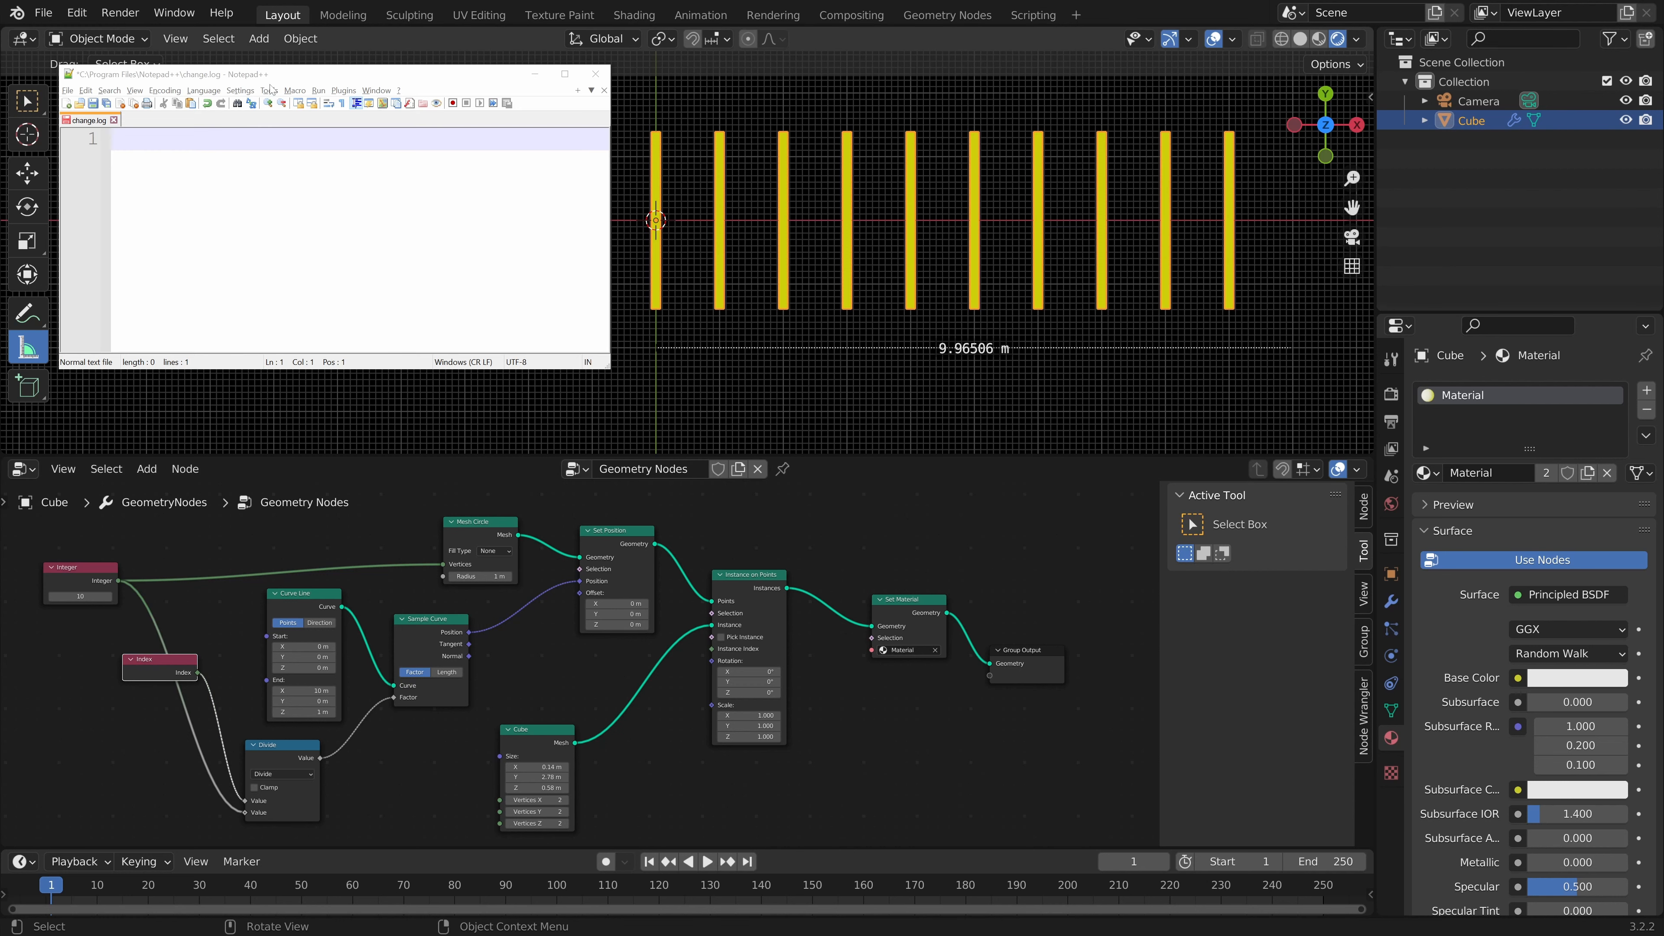
left_click_drag(283, 75, 268, 93)
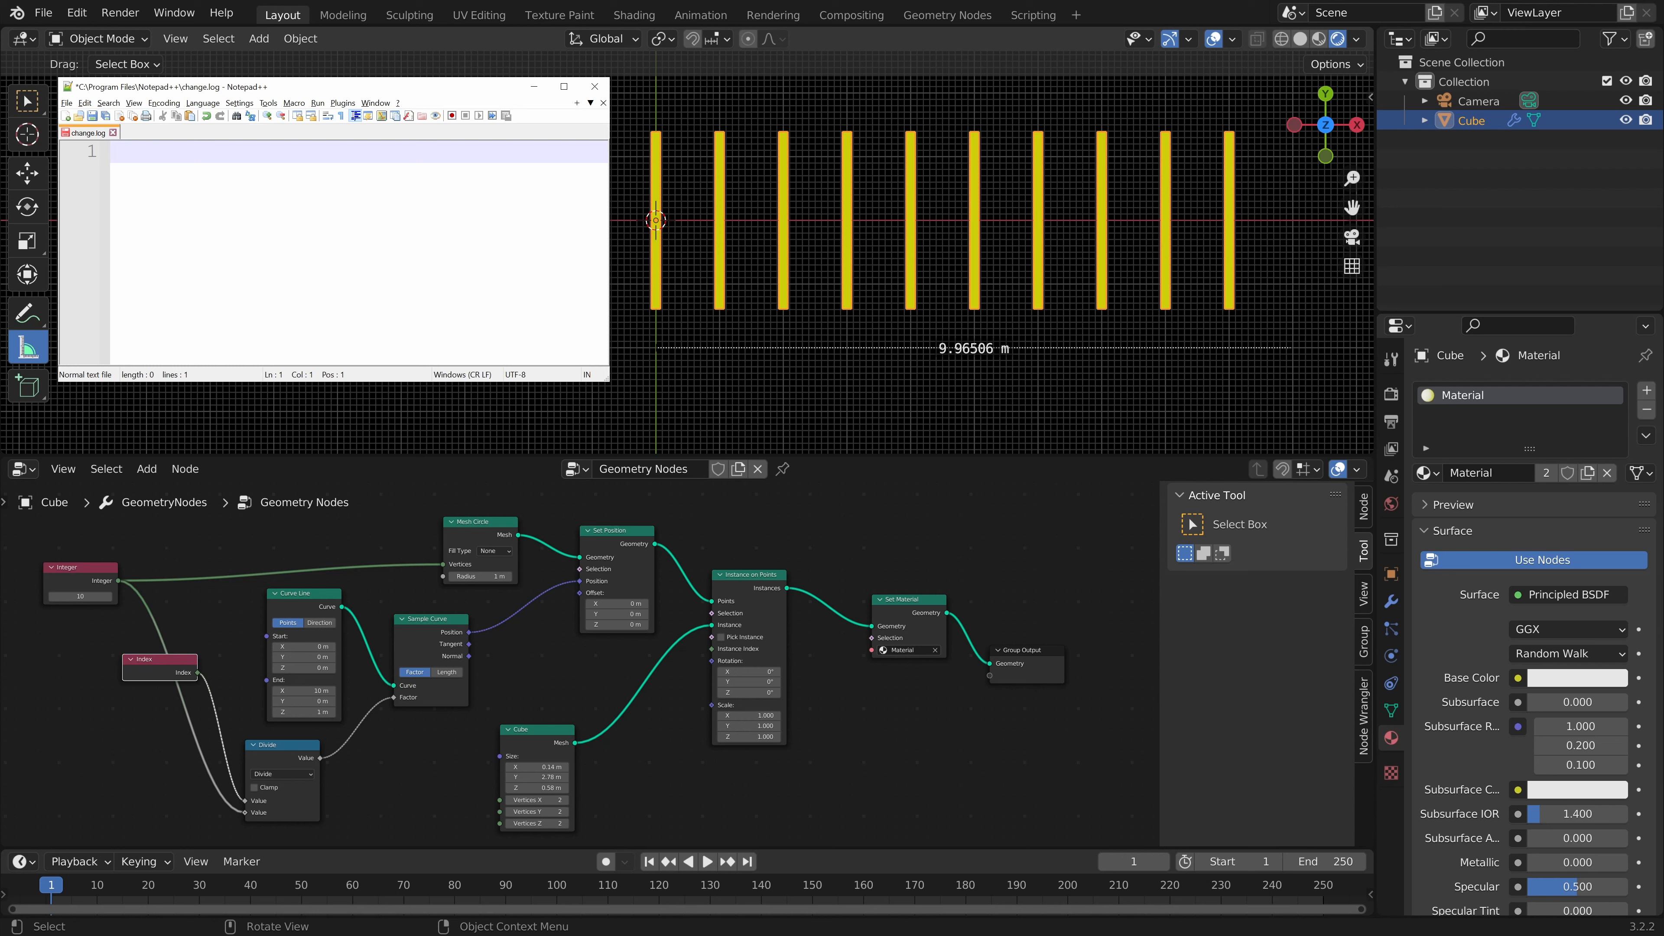
type("0")
left_click(155, 662)
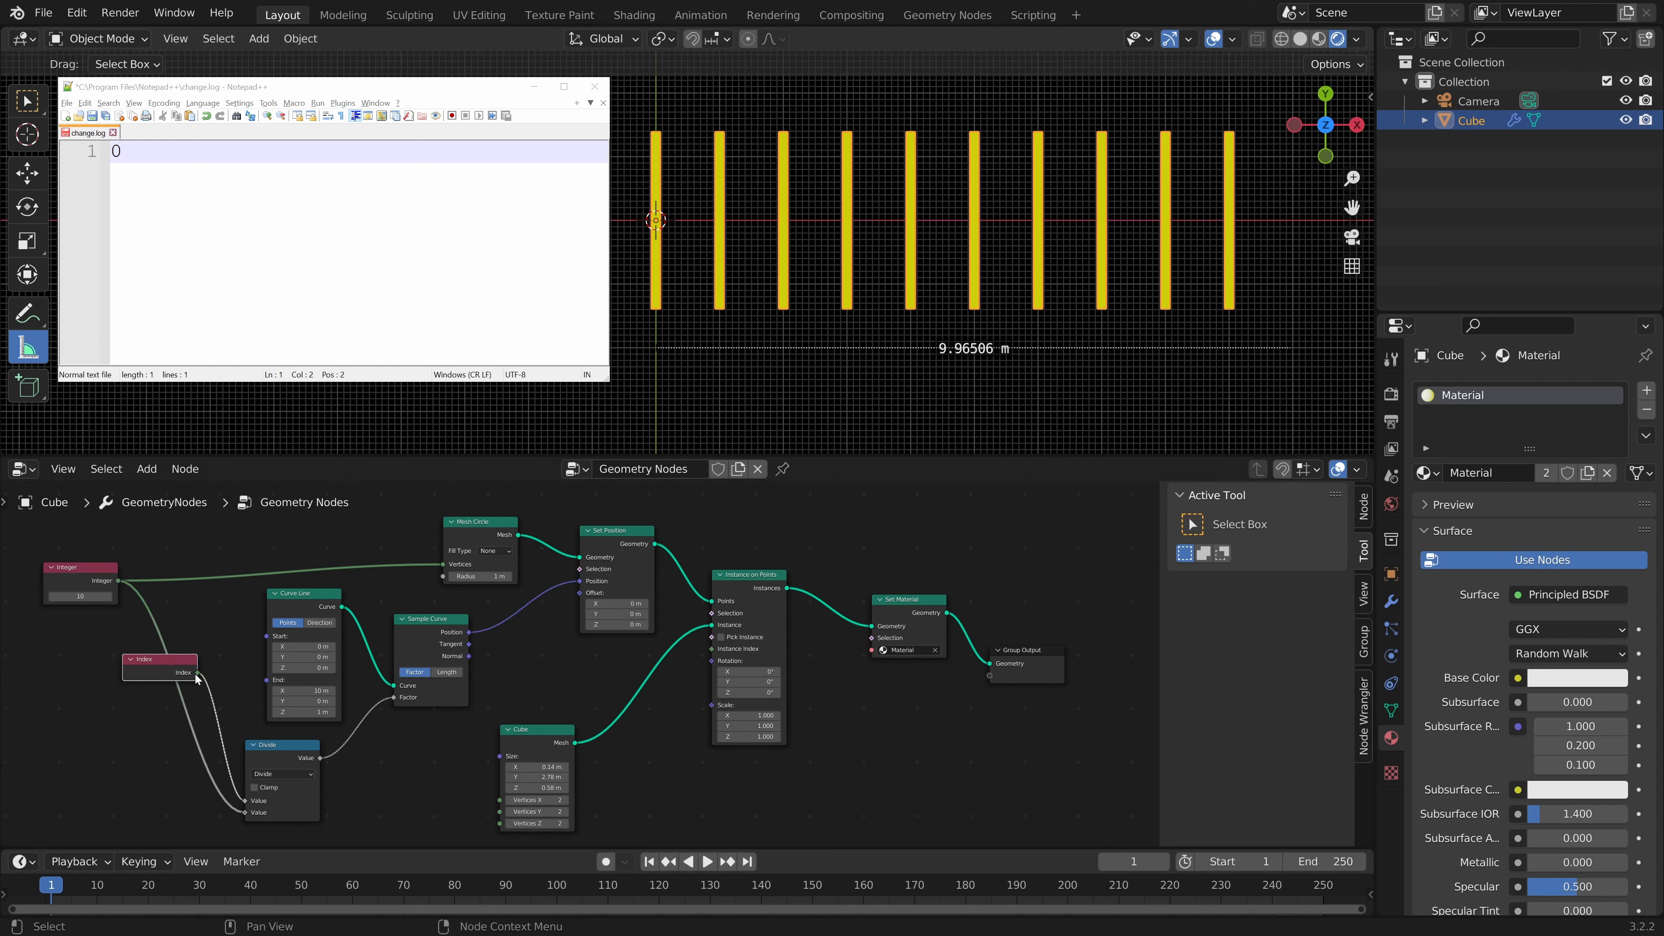
left_click(89, 567)
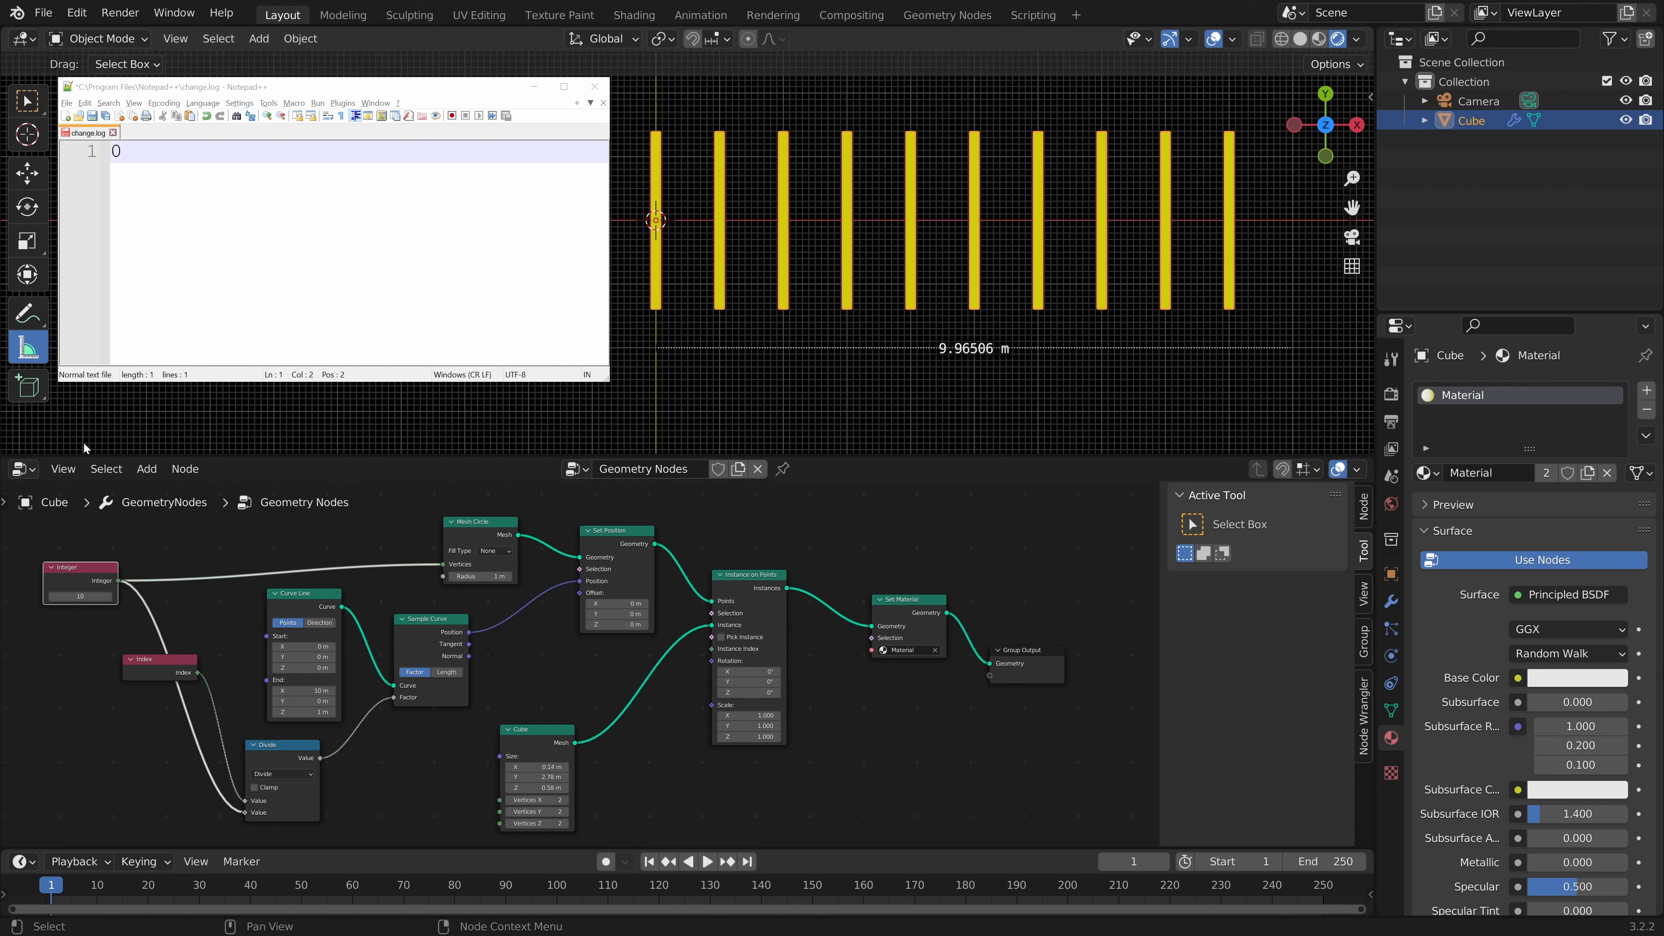
left_click(151, 155)
type("/10")
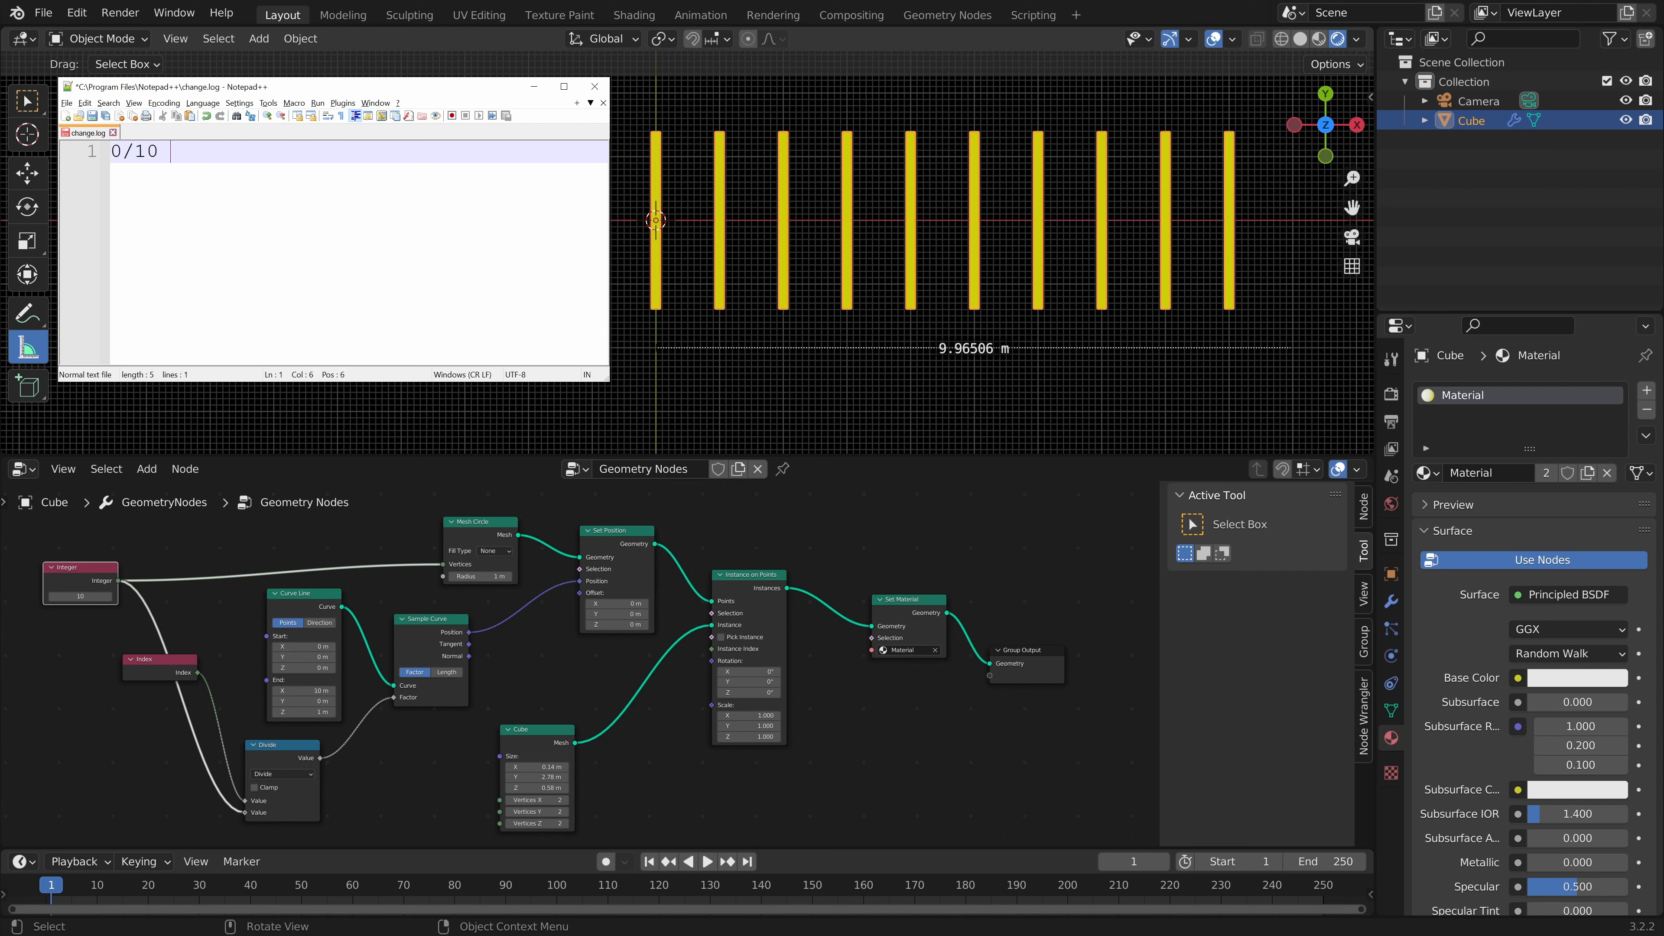
type(" = 0")
Step: Disconnect the Divide output from Sample Curve's Factor in Blender, nudge the Cube node upward and reconnect the Divide output
left_click_drag(394, 697, 386, 743)
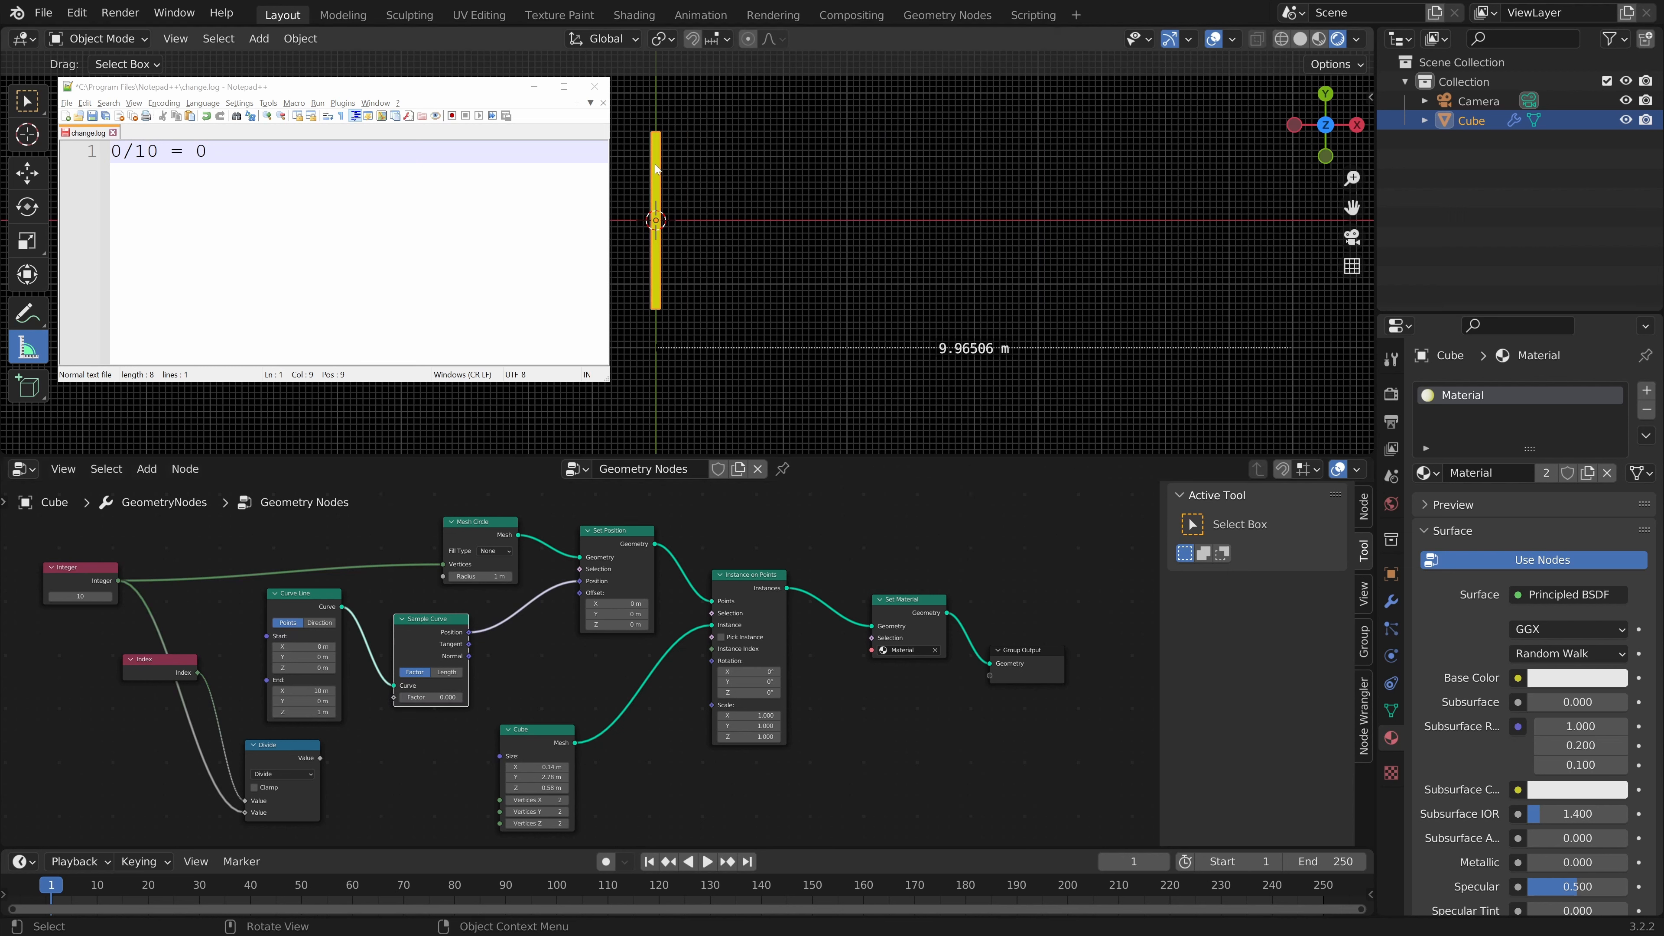
left_click_drag(549, 733, 554, 716)
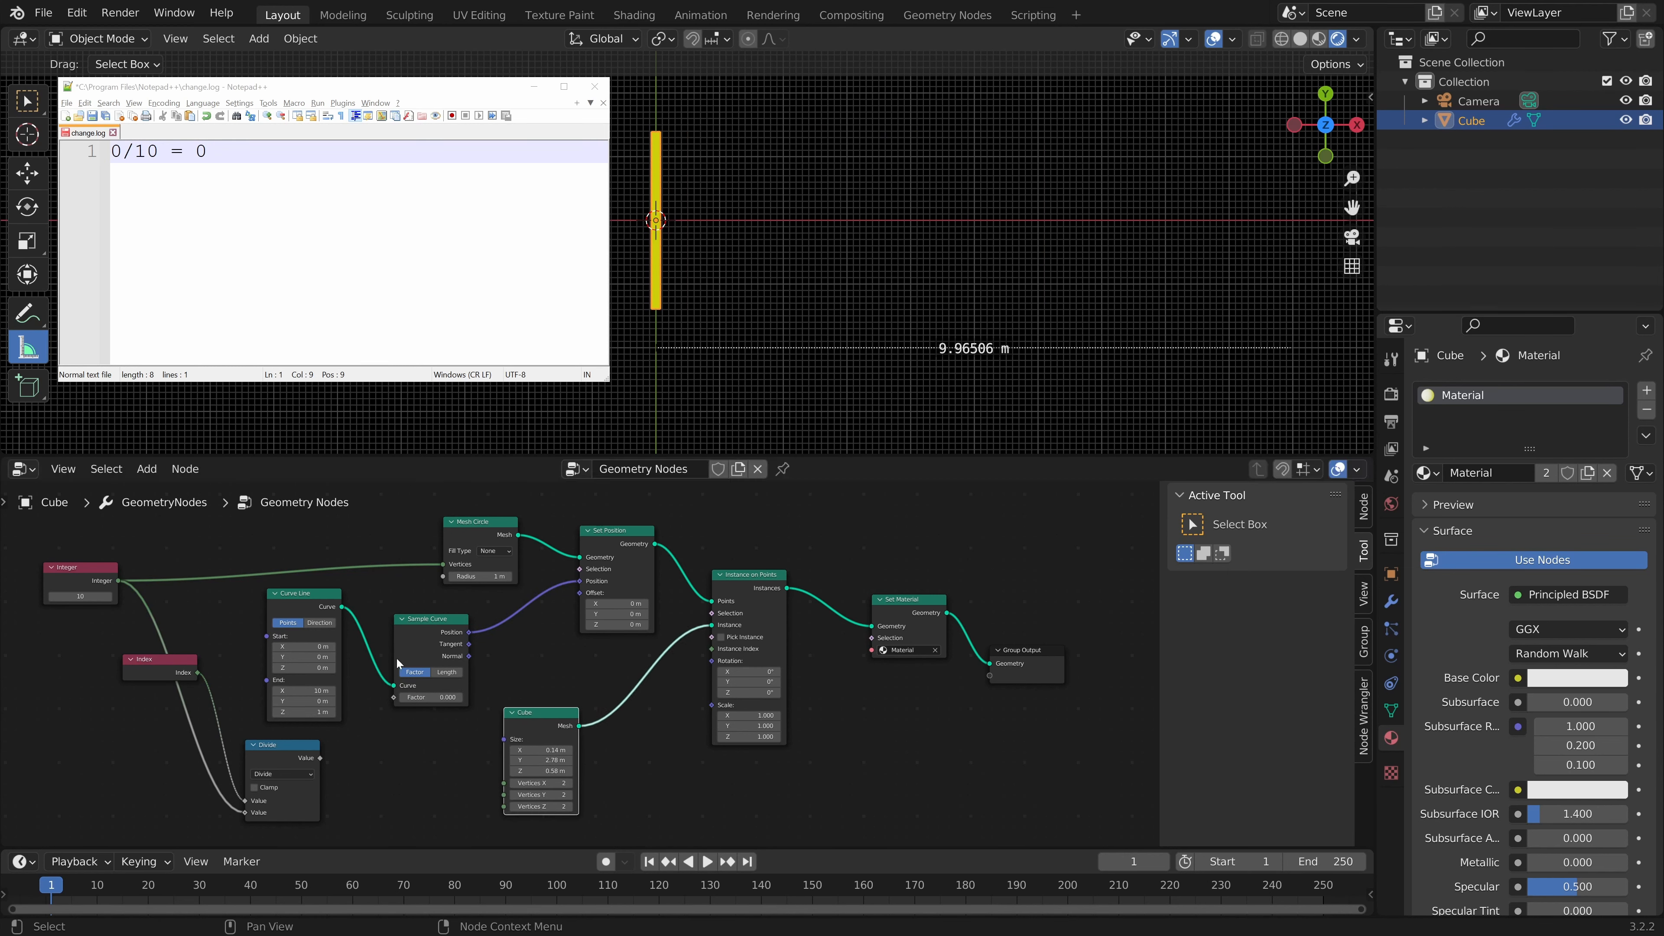
left_click_drag(319, 758, 387, 697)
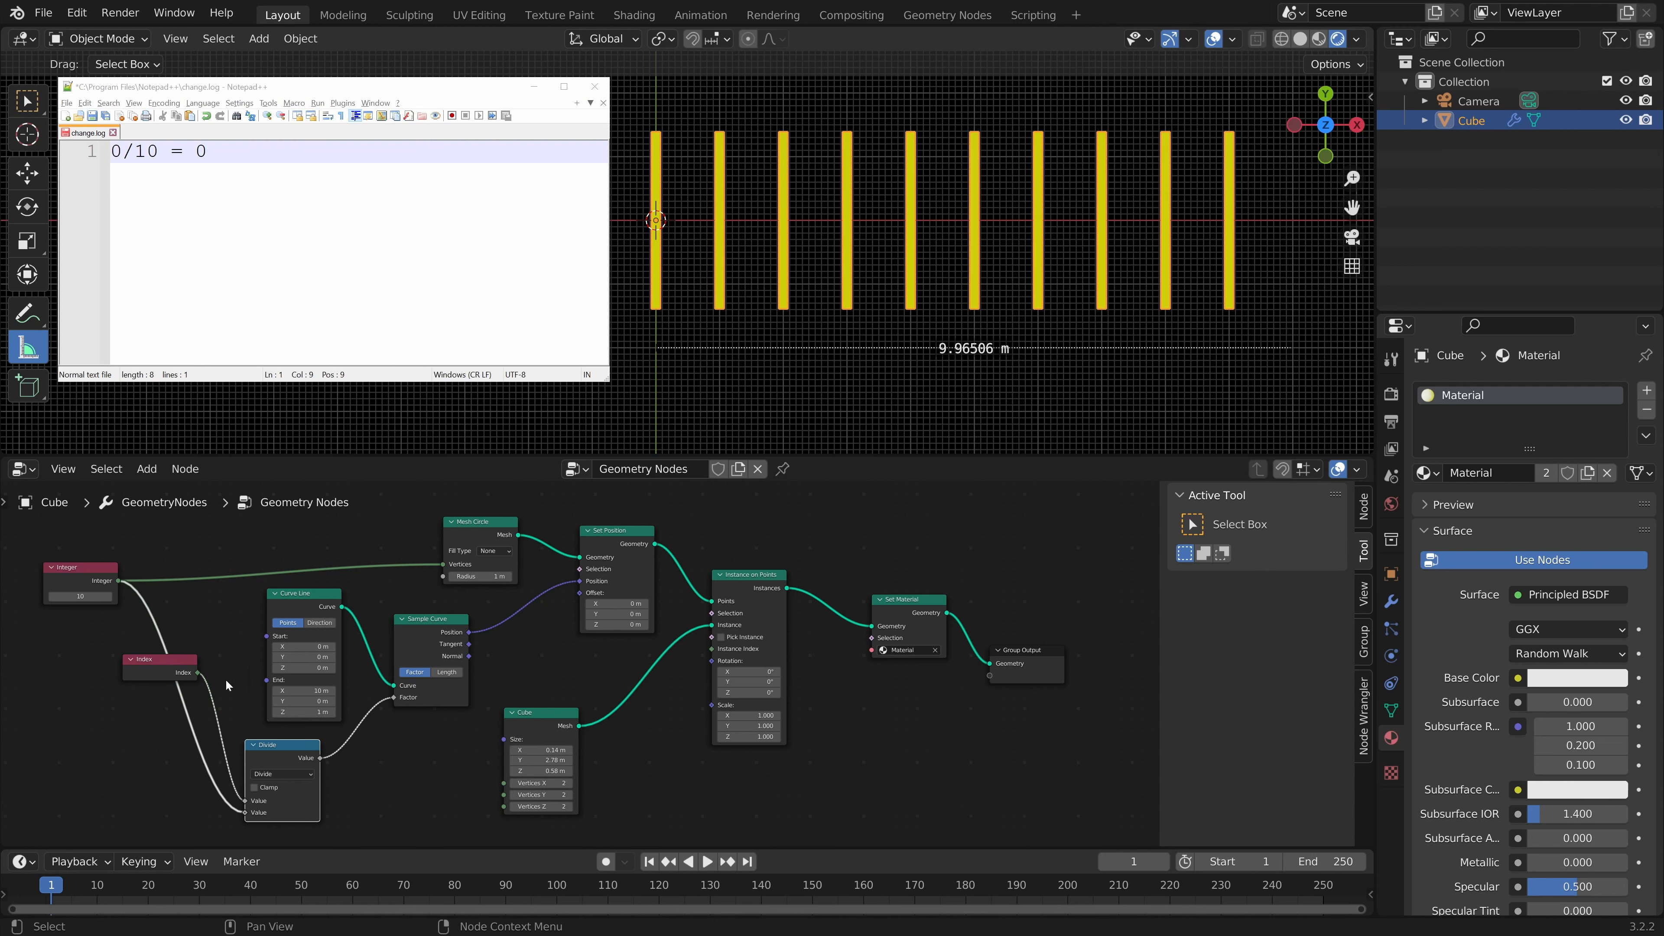
Step: Add a second line "1/10 = 0.1" to the Notepad++ note and nudge the Divide, Integer and Curve Line nodes to the left
left_click(223, 153)
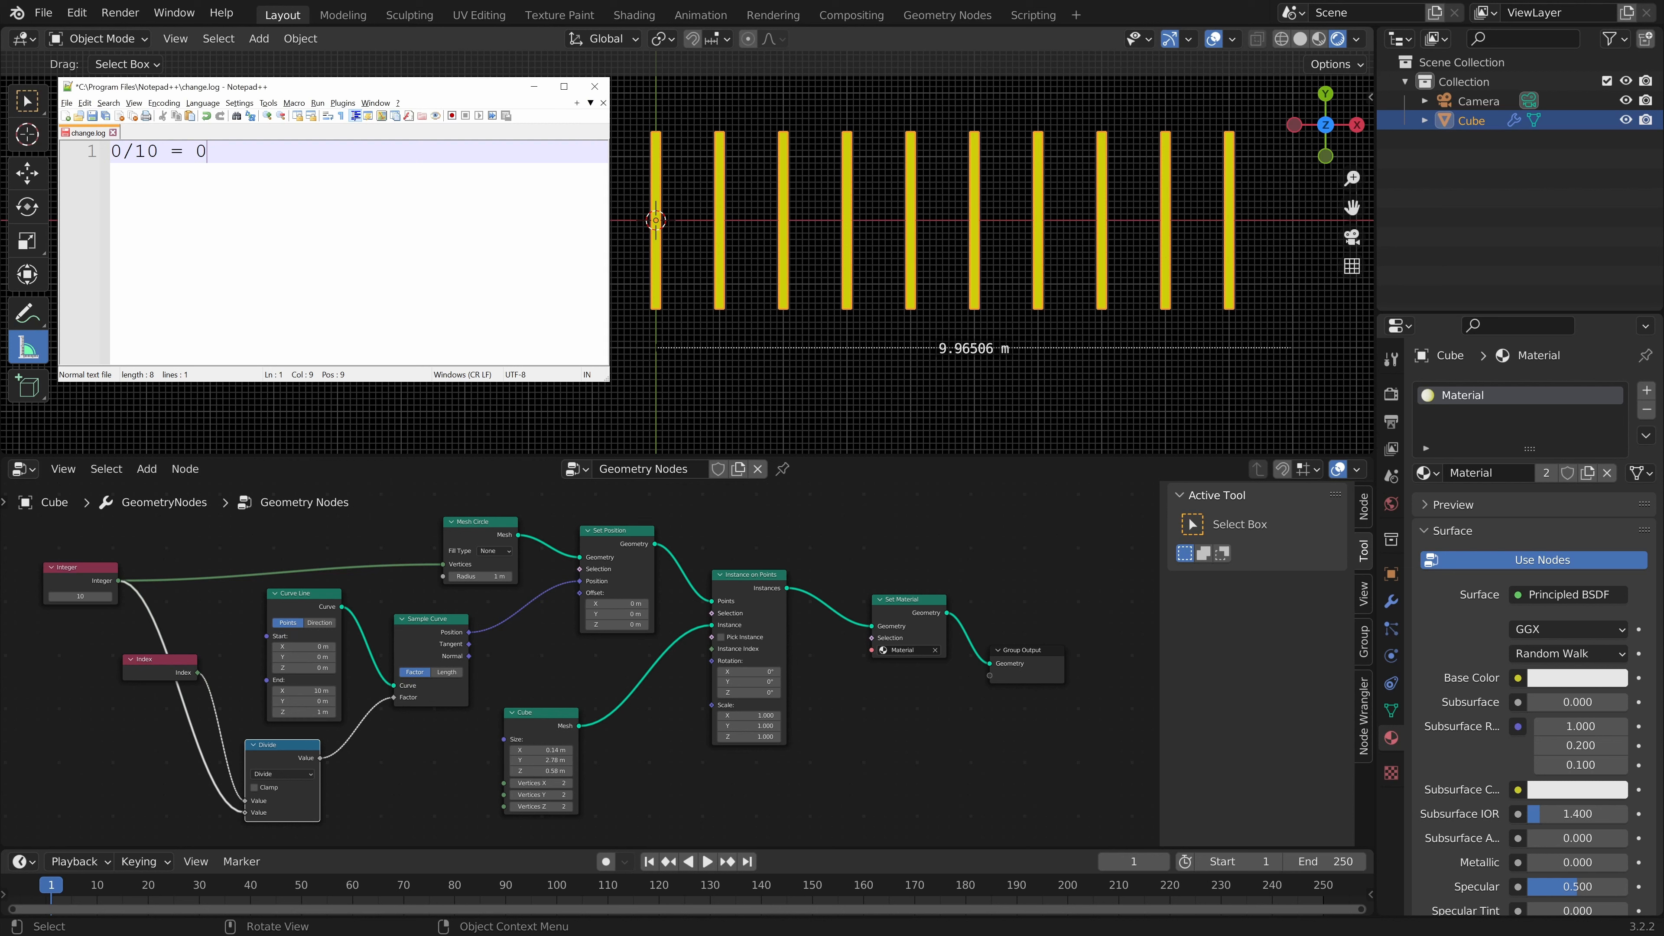
key("Return")
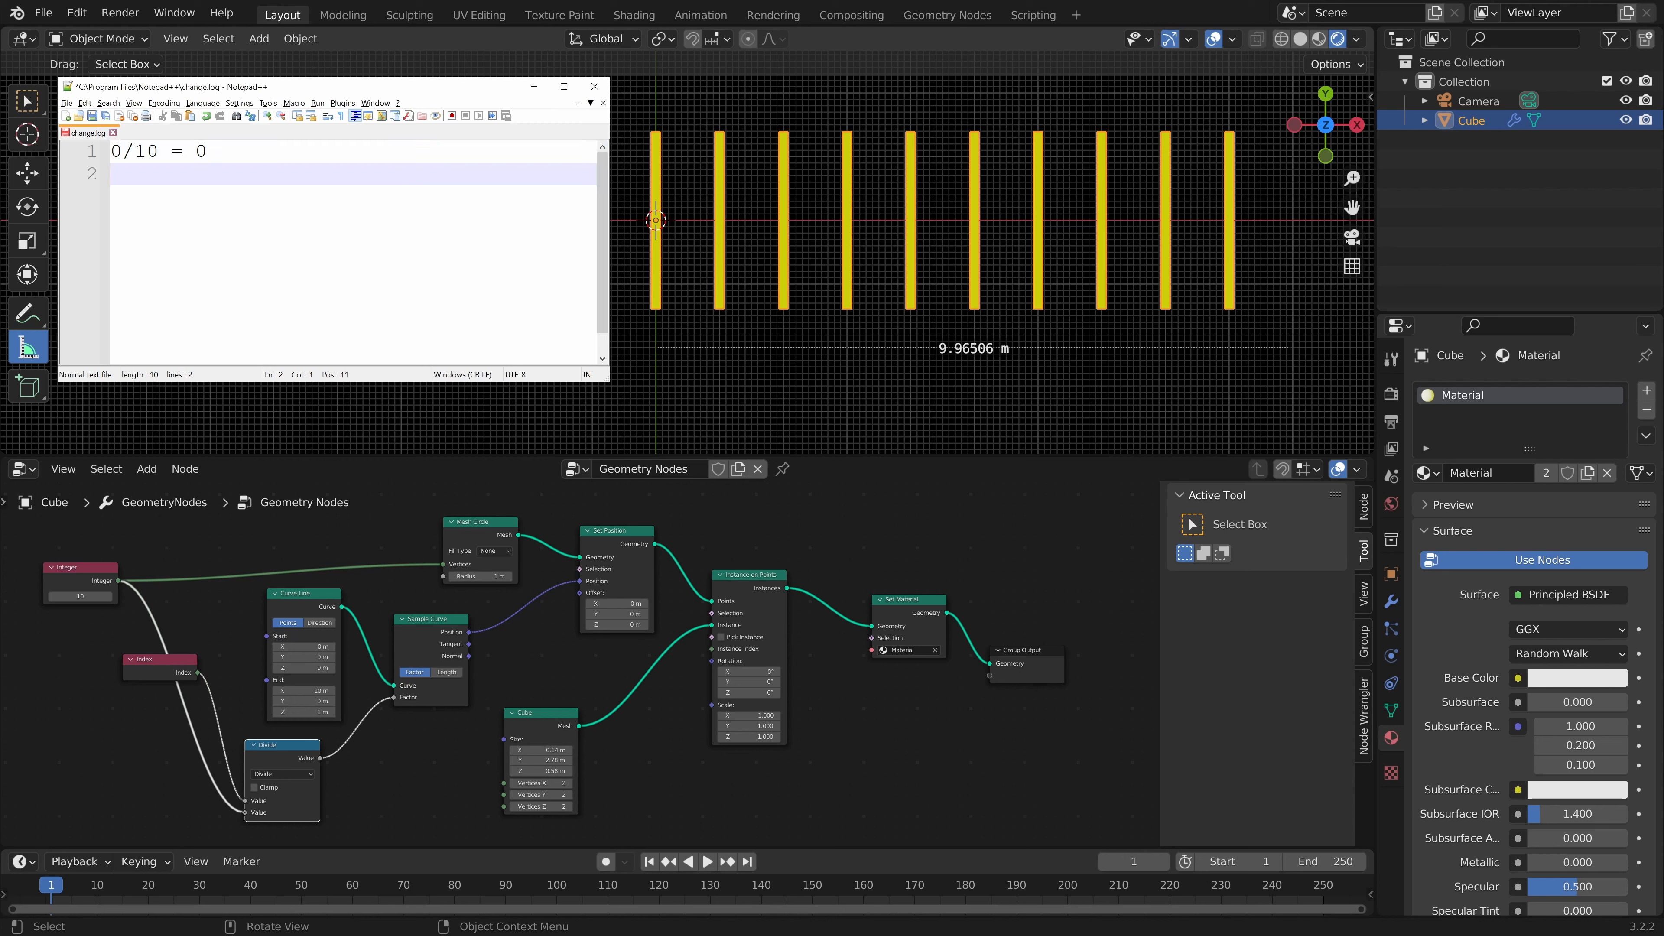
type("1")
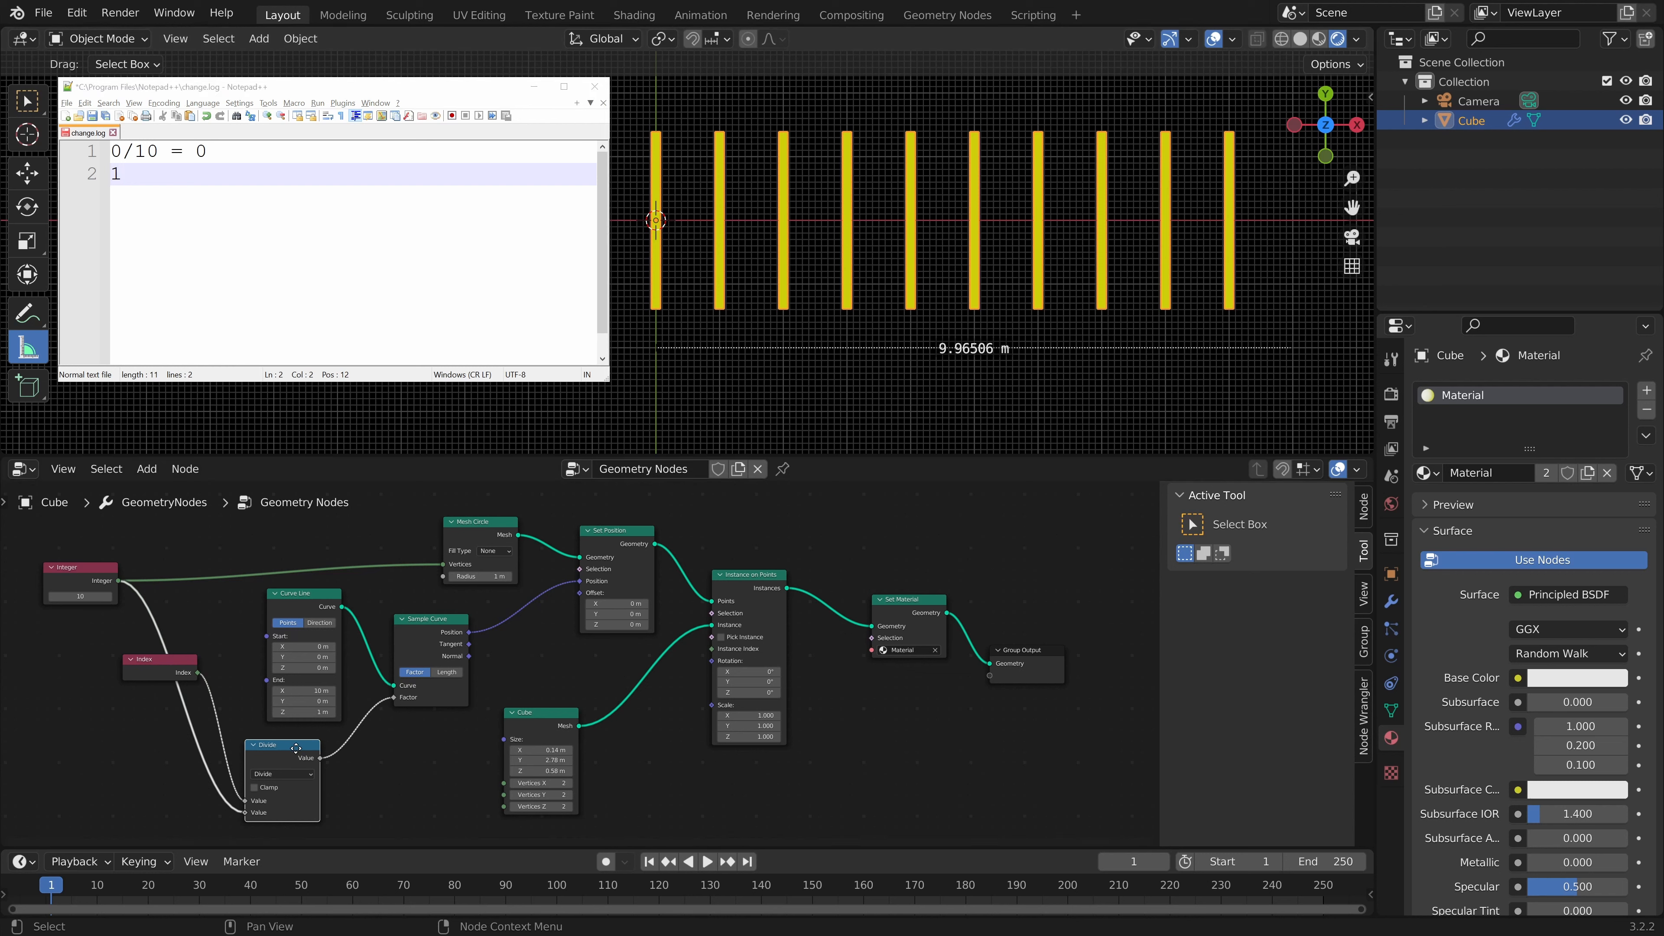
left_click_drag(282, 745, 274, 745)
left_click_drag(84, 577, 75, 575)
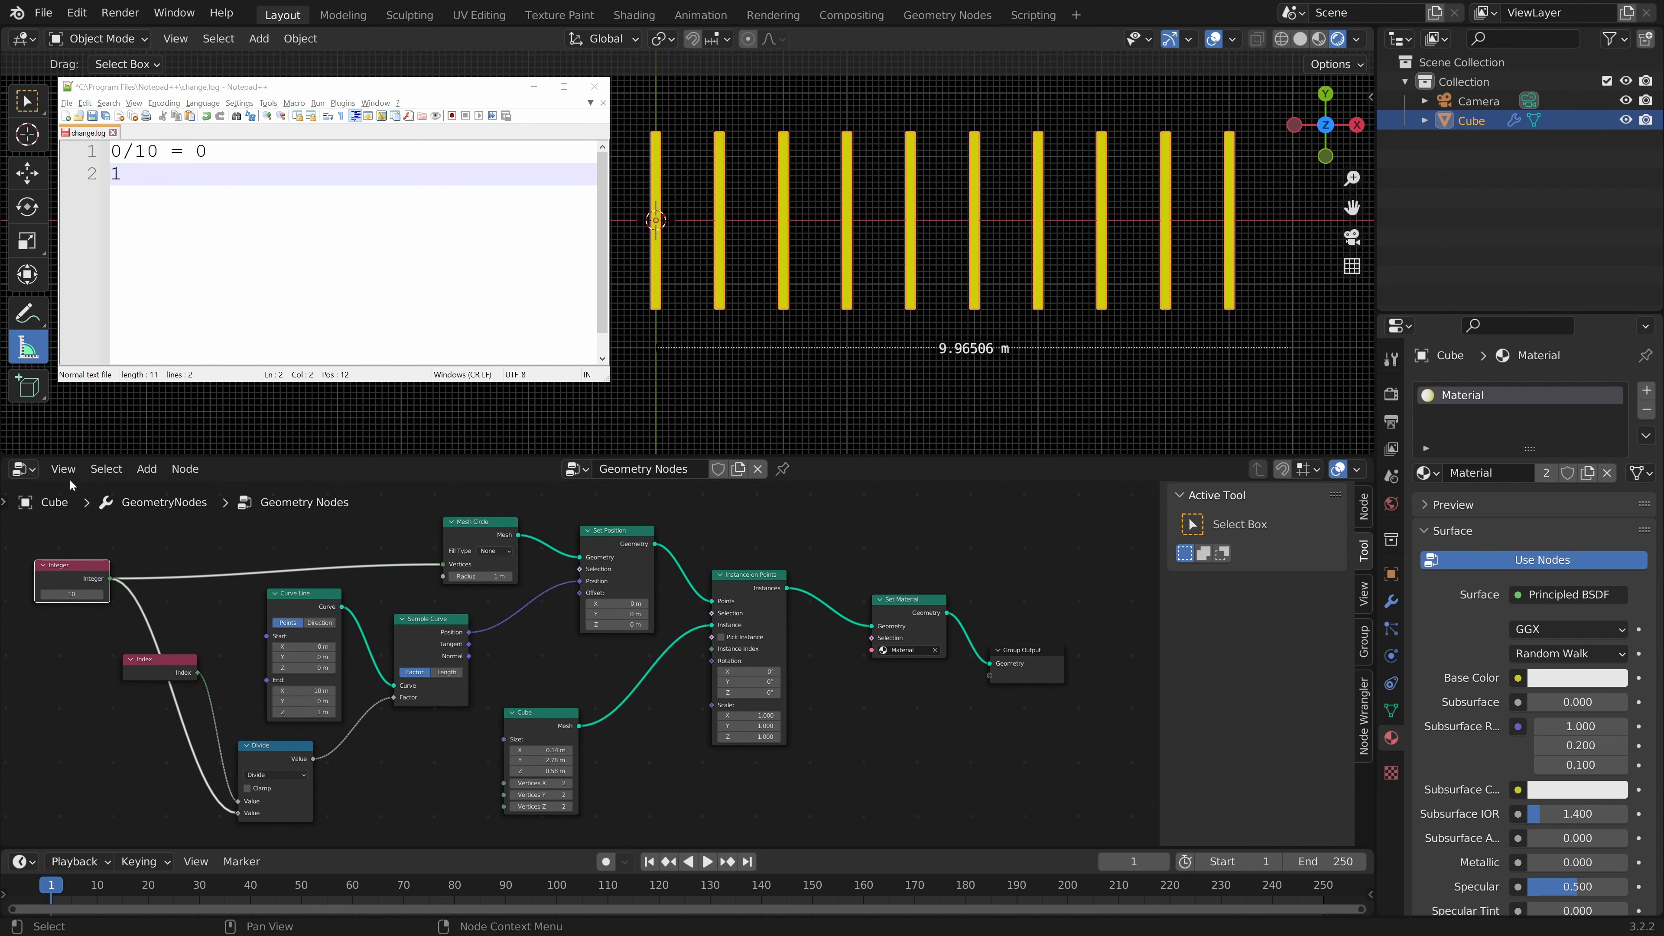
left_click(121, 174)
type("/1")
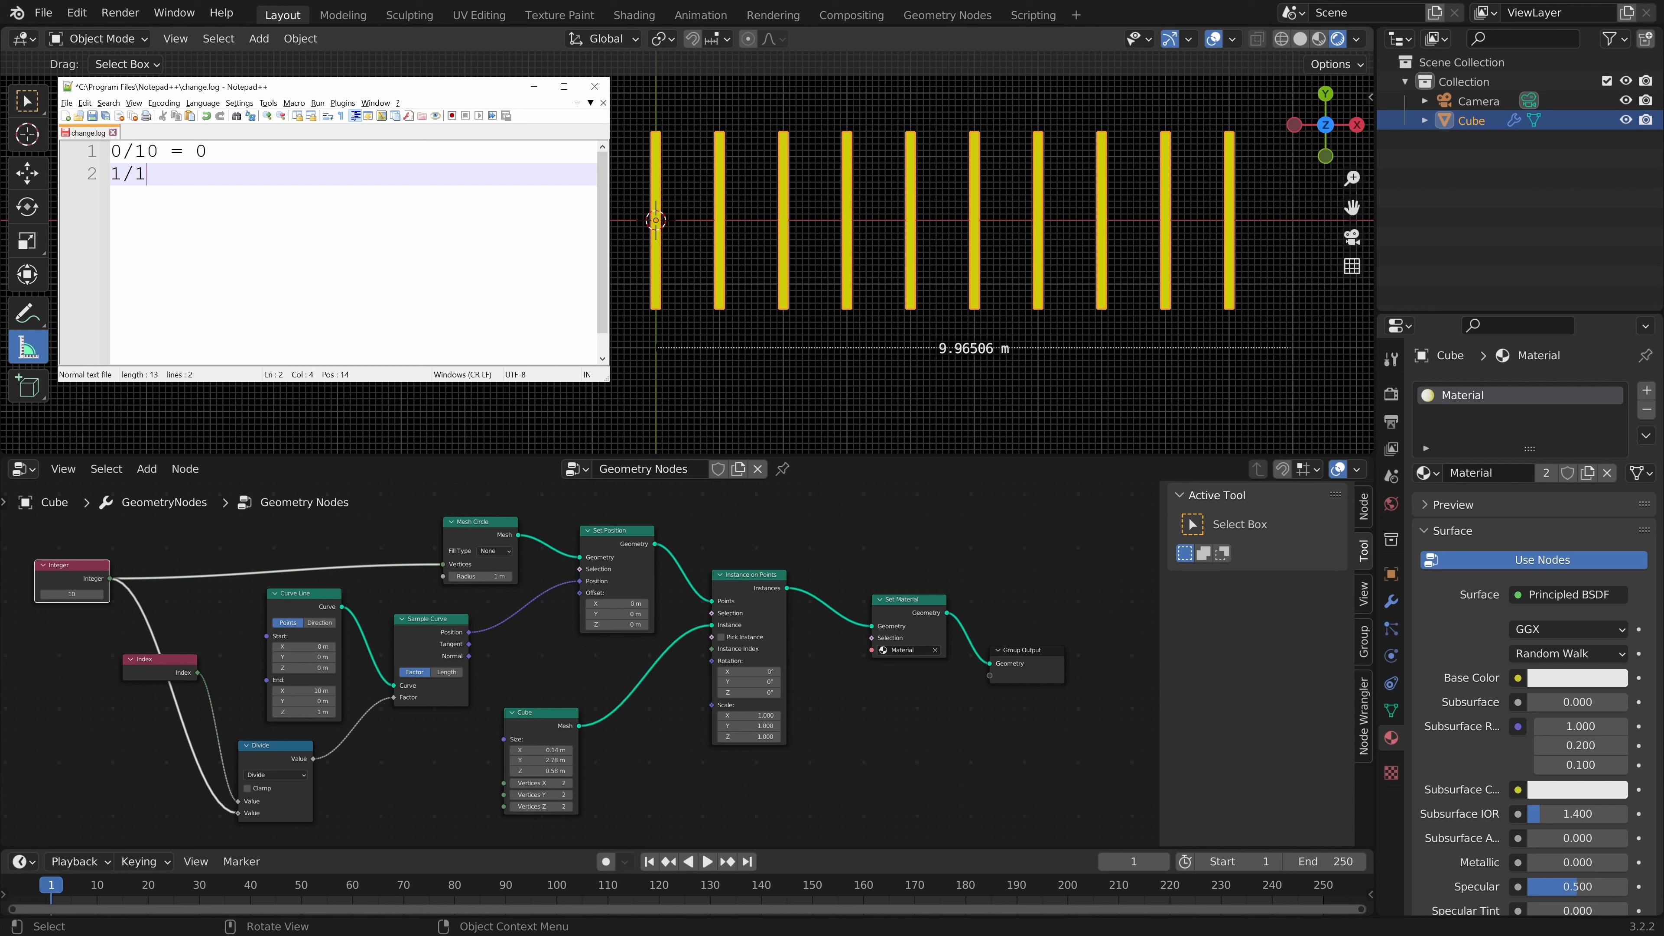
type("0 = 0.1")
left_click(443, 639)
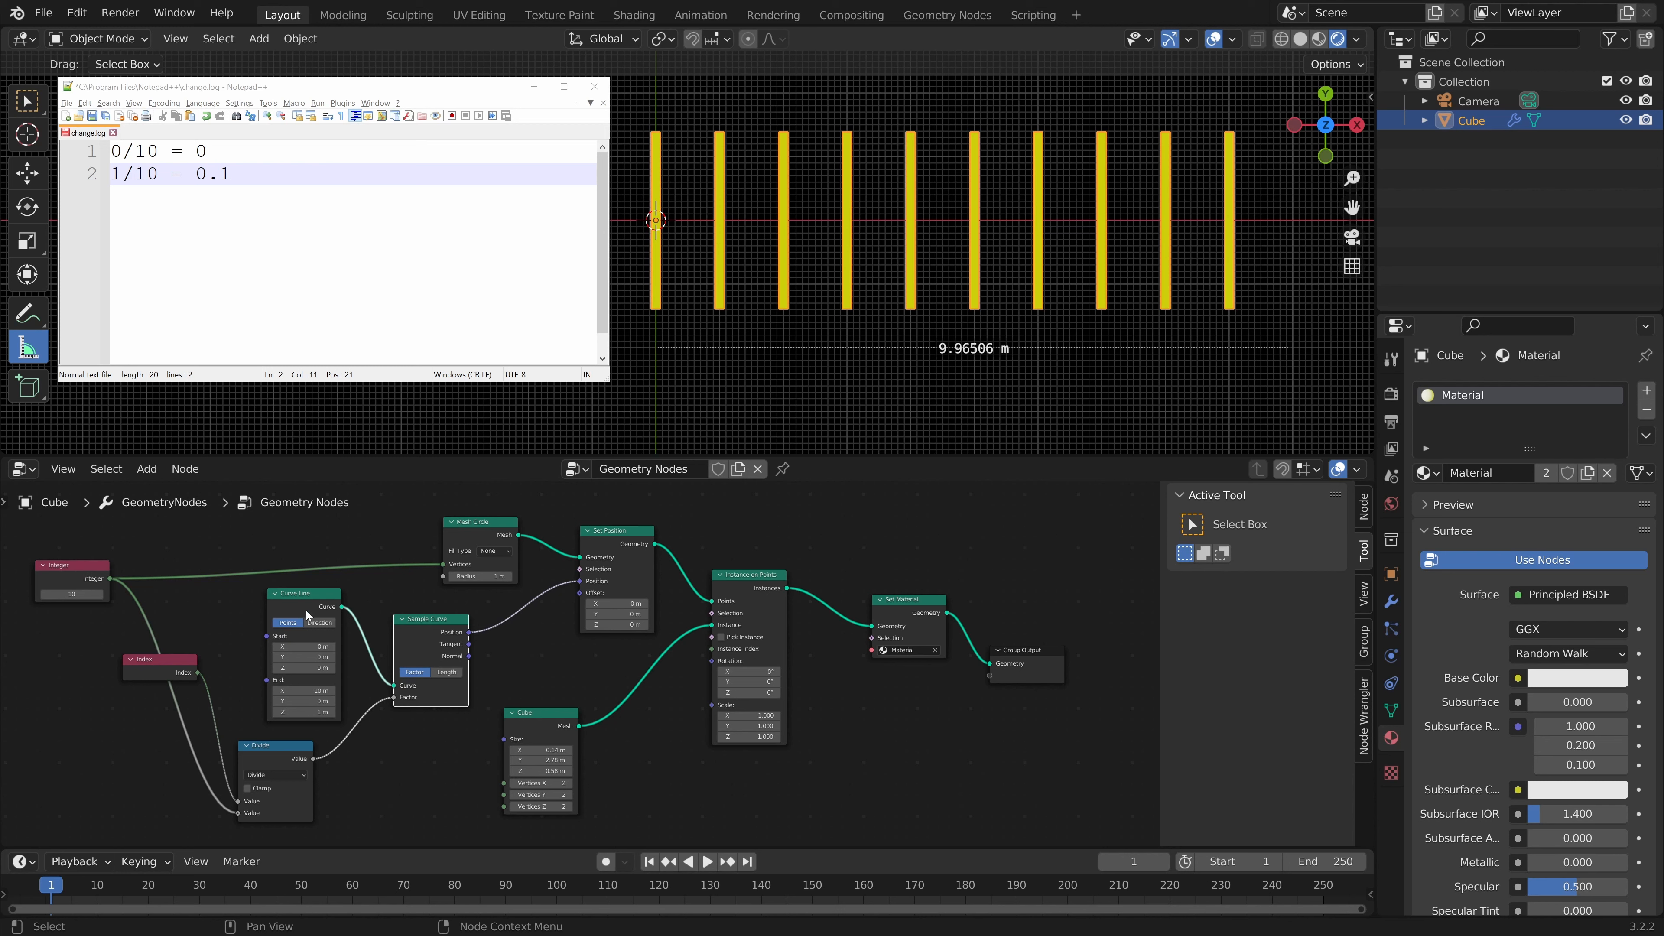
left_click_drag(303, 592, 296, 589)
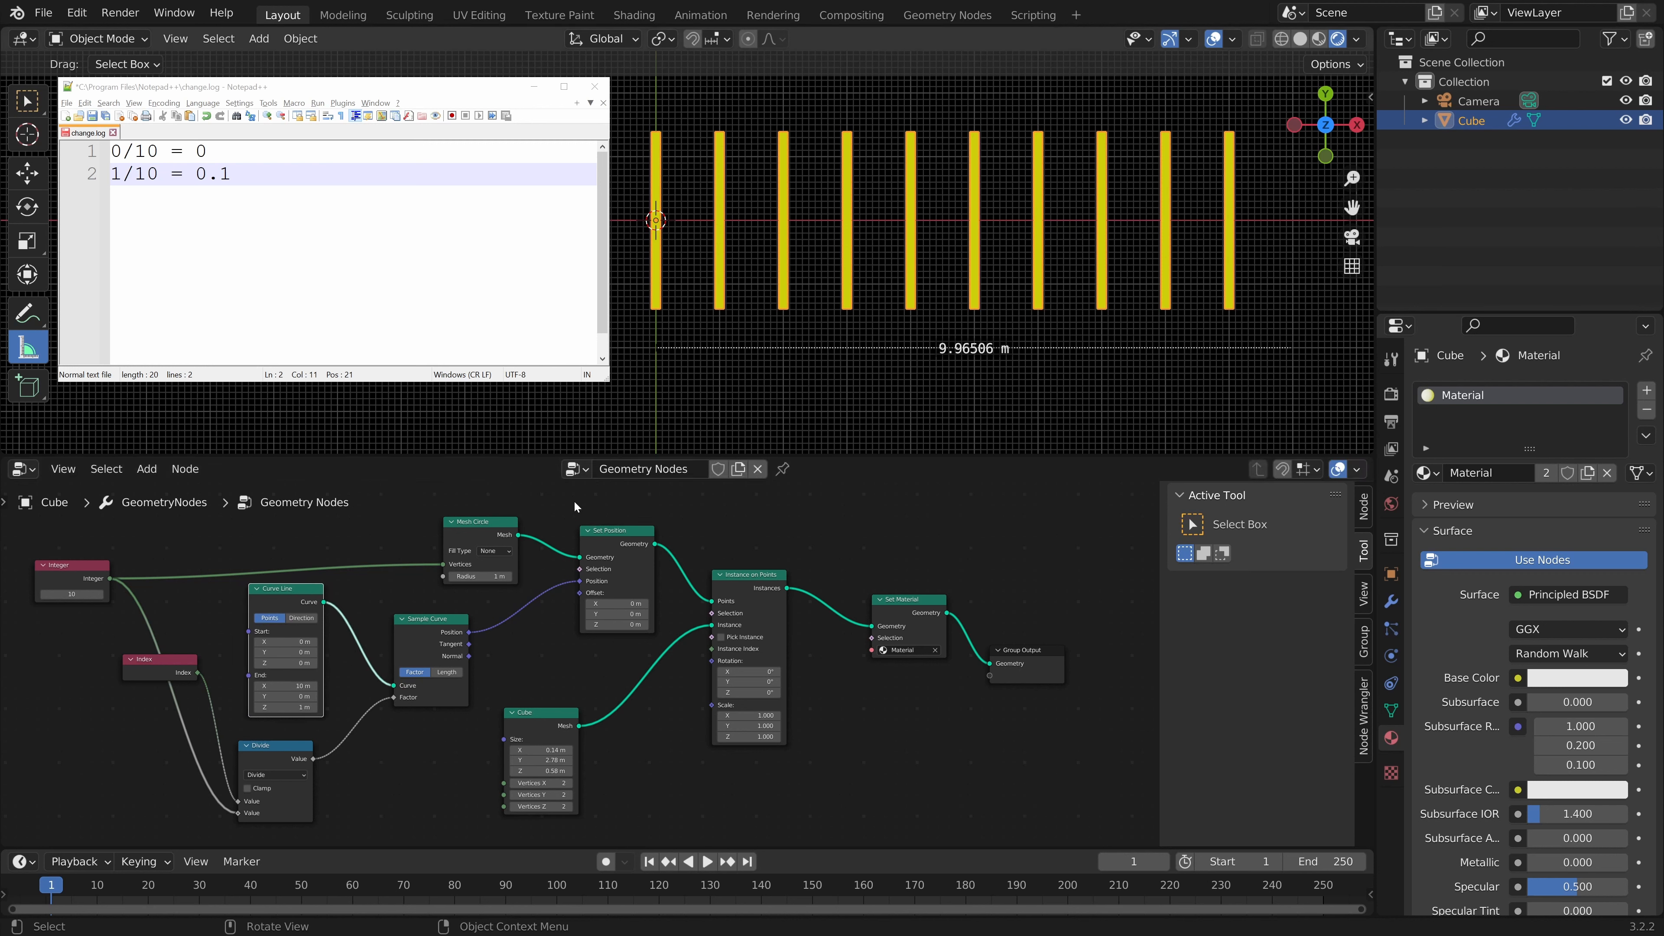
Step: Disconnect the Divide output from Sample Curve's Factor, test a Factor of 0.1 and reconnect the Divide output
left_click_drag(394, 697, 390, 699)
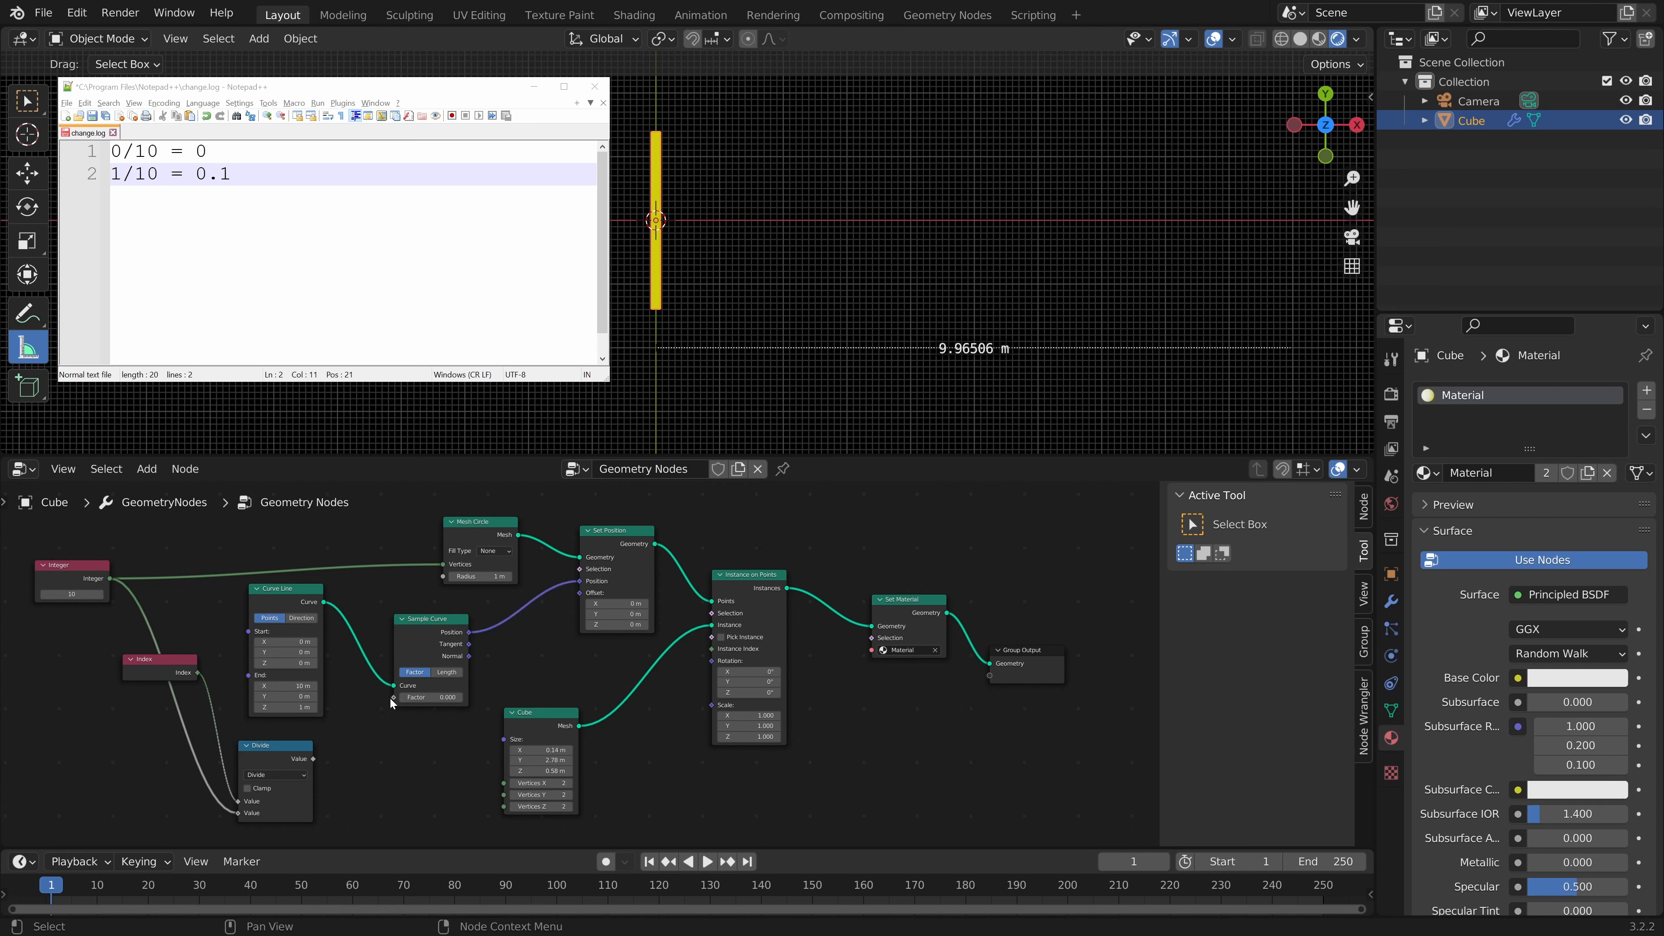
left_click(415, 697)
type("0.1")
key("Return")
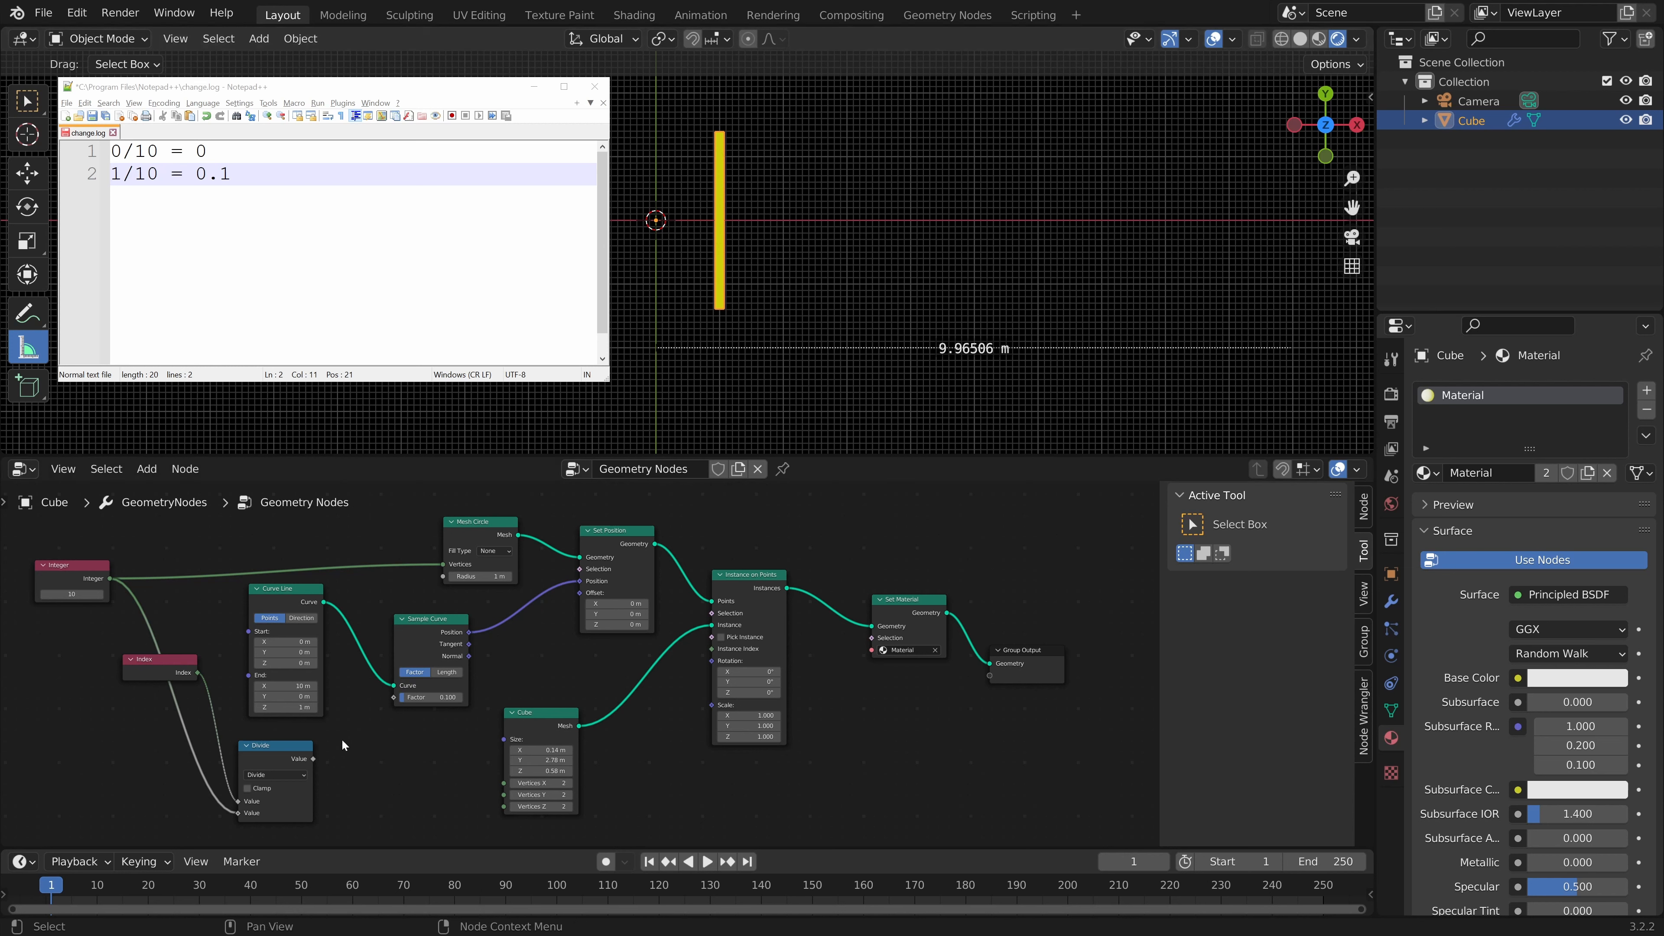
left_click_drag(313, 759, 393, 700)
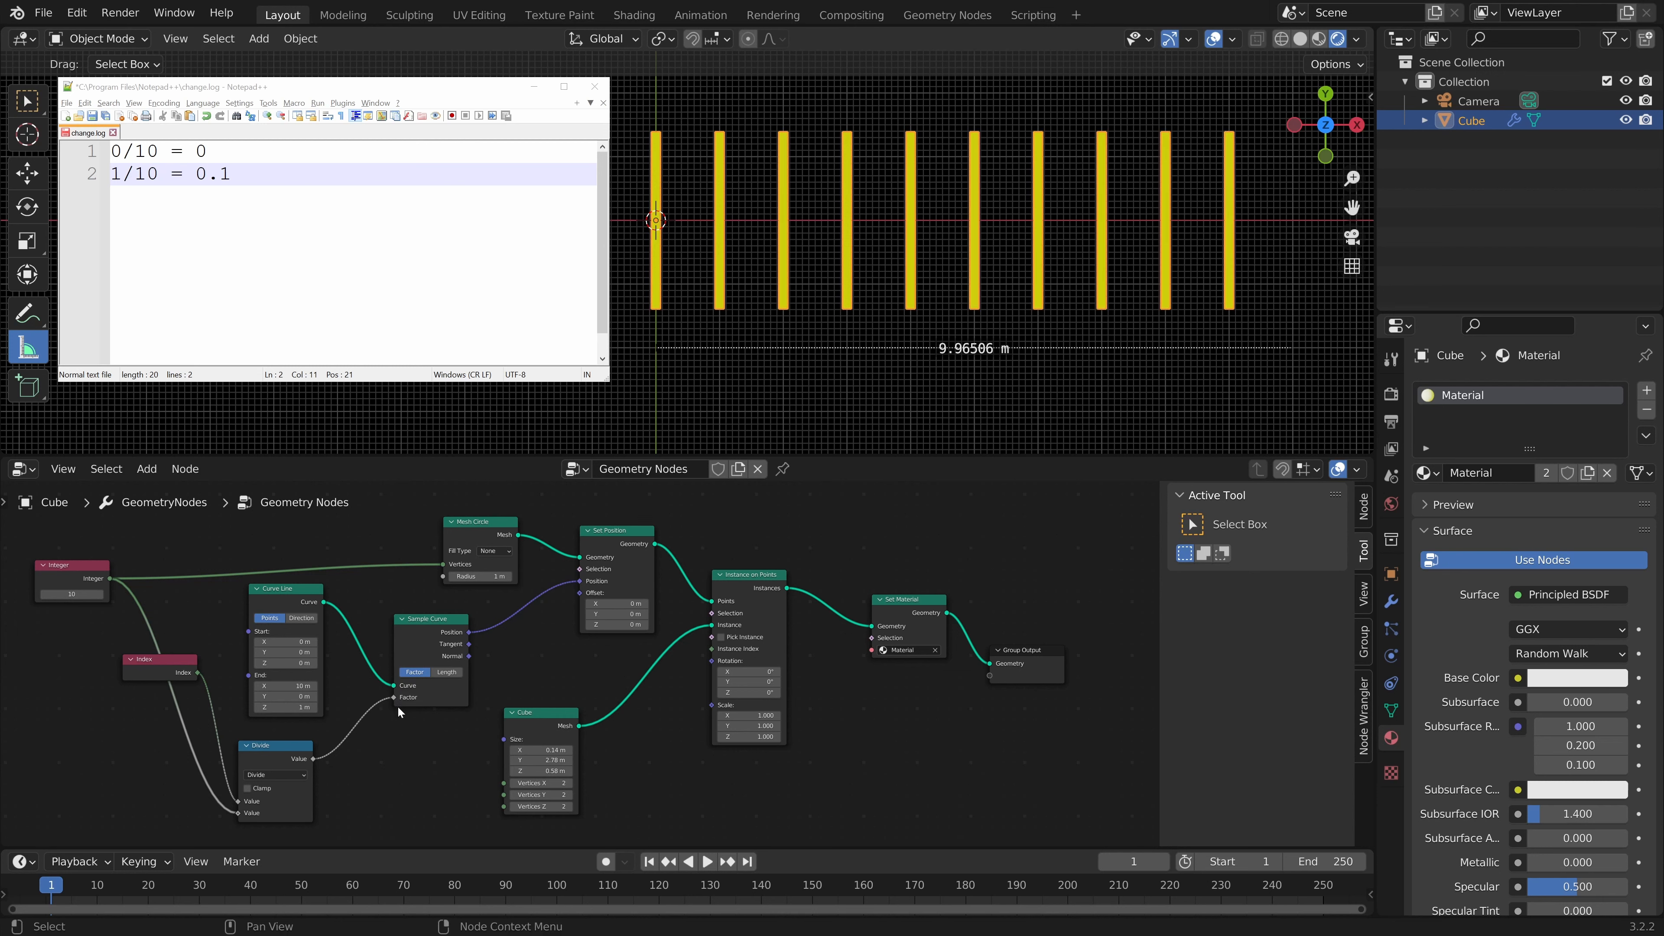
Step: Add a third line "2/10 = 0.2" to the Notepad++ note
left_click(233, 174)
key("Return")
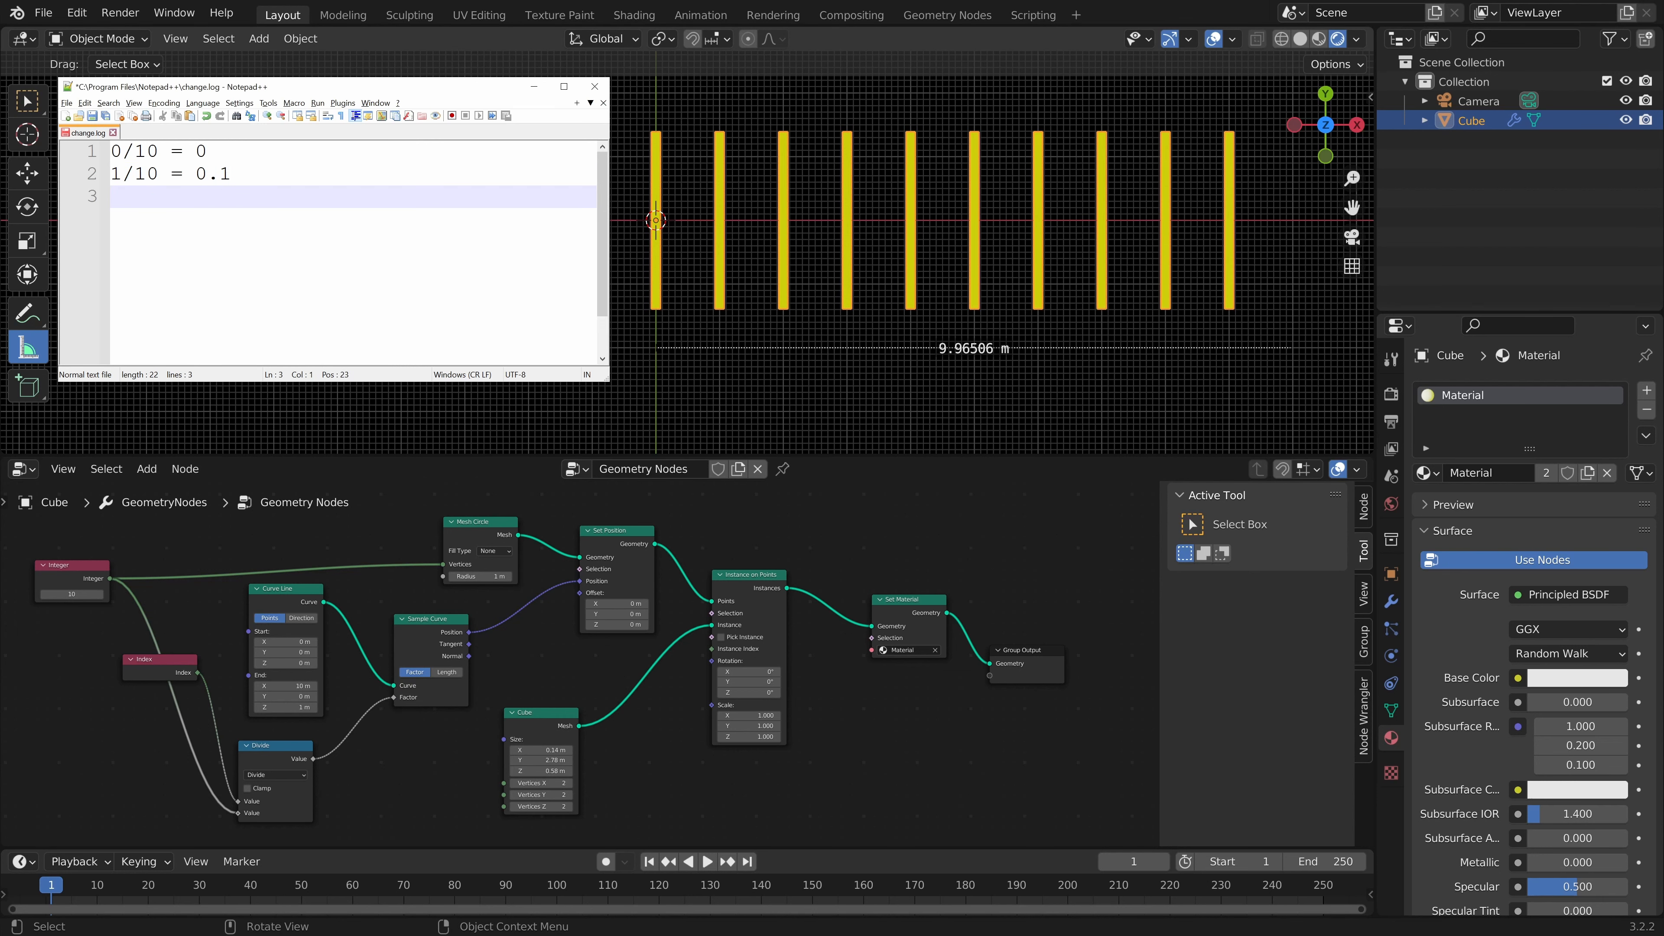
type("2/10 = 0.2")
Step: Measure the distance from the first to the third yellow bar in Blender and delete the measurement
left_click(418, 654)
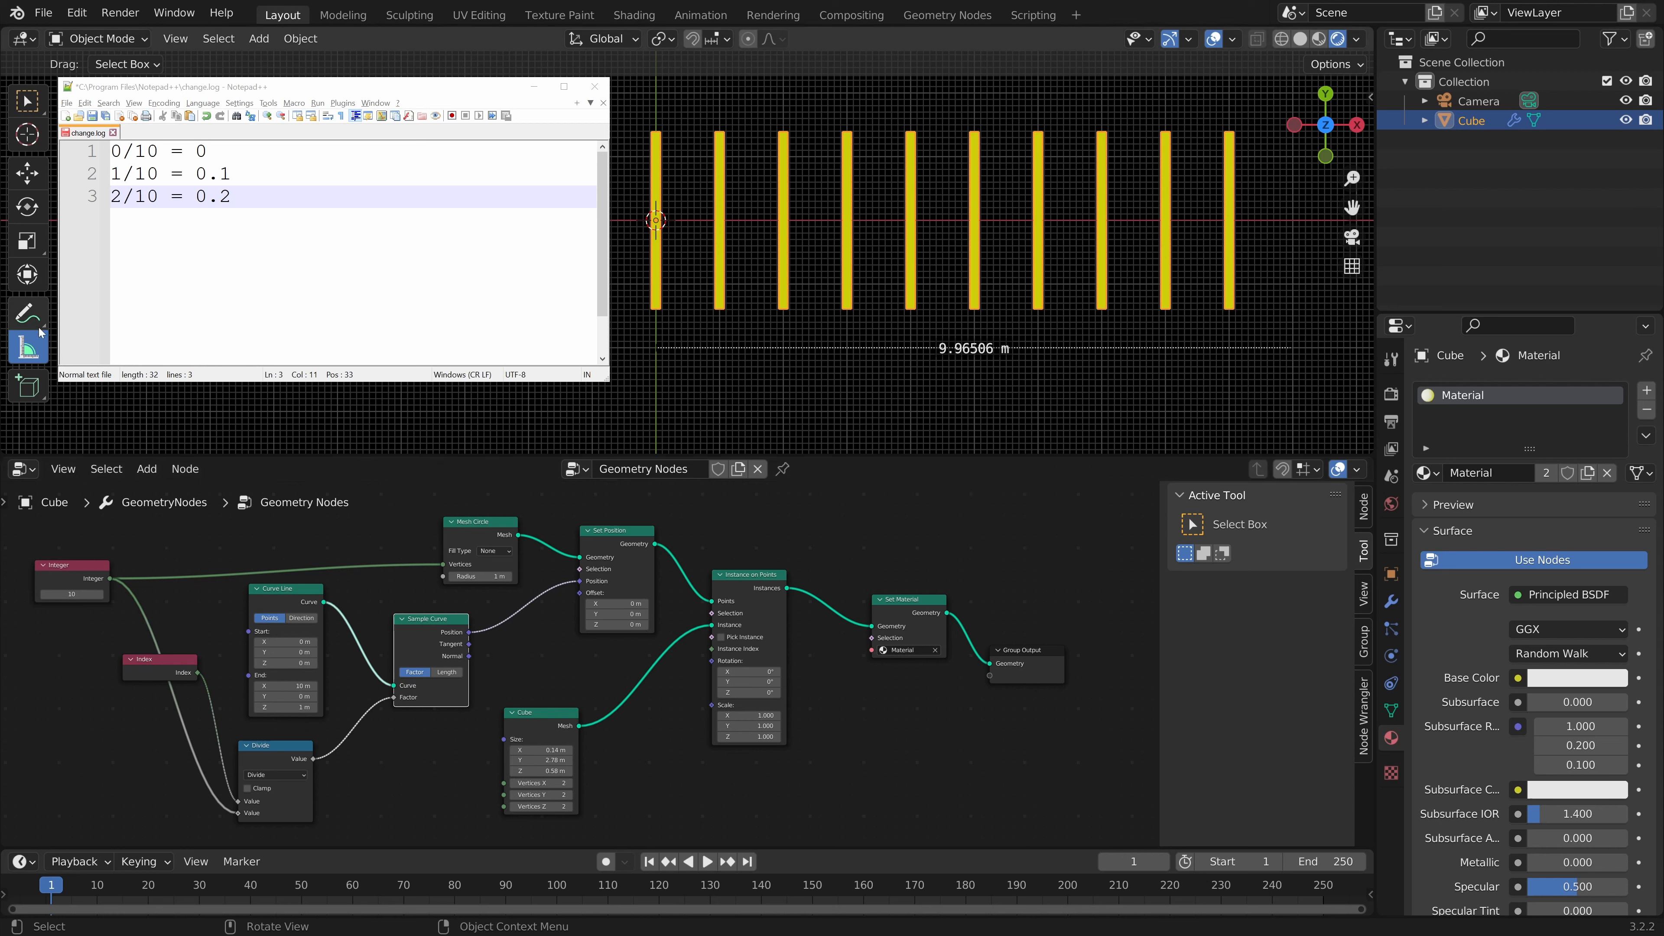
left_click_drag(657, 330, 783, 332)
key("x")
Step: Add a fourth line "9/10 = 0.9" to the Notepad++ note
left_click(262, 196)
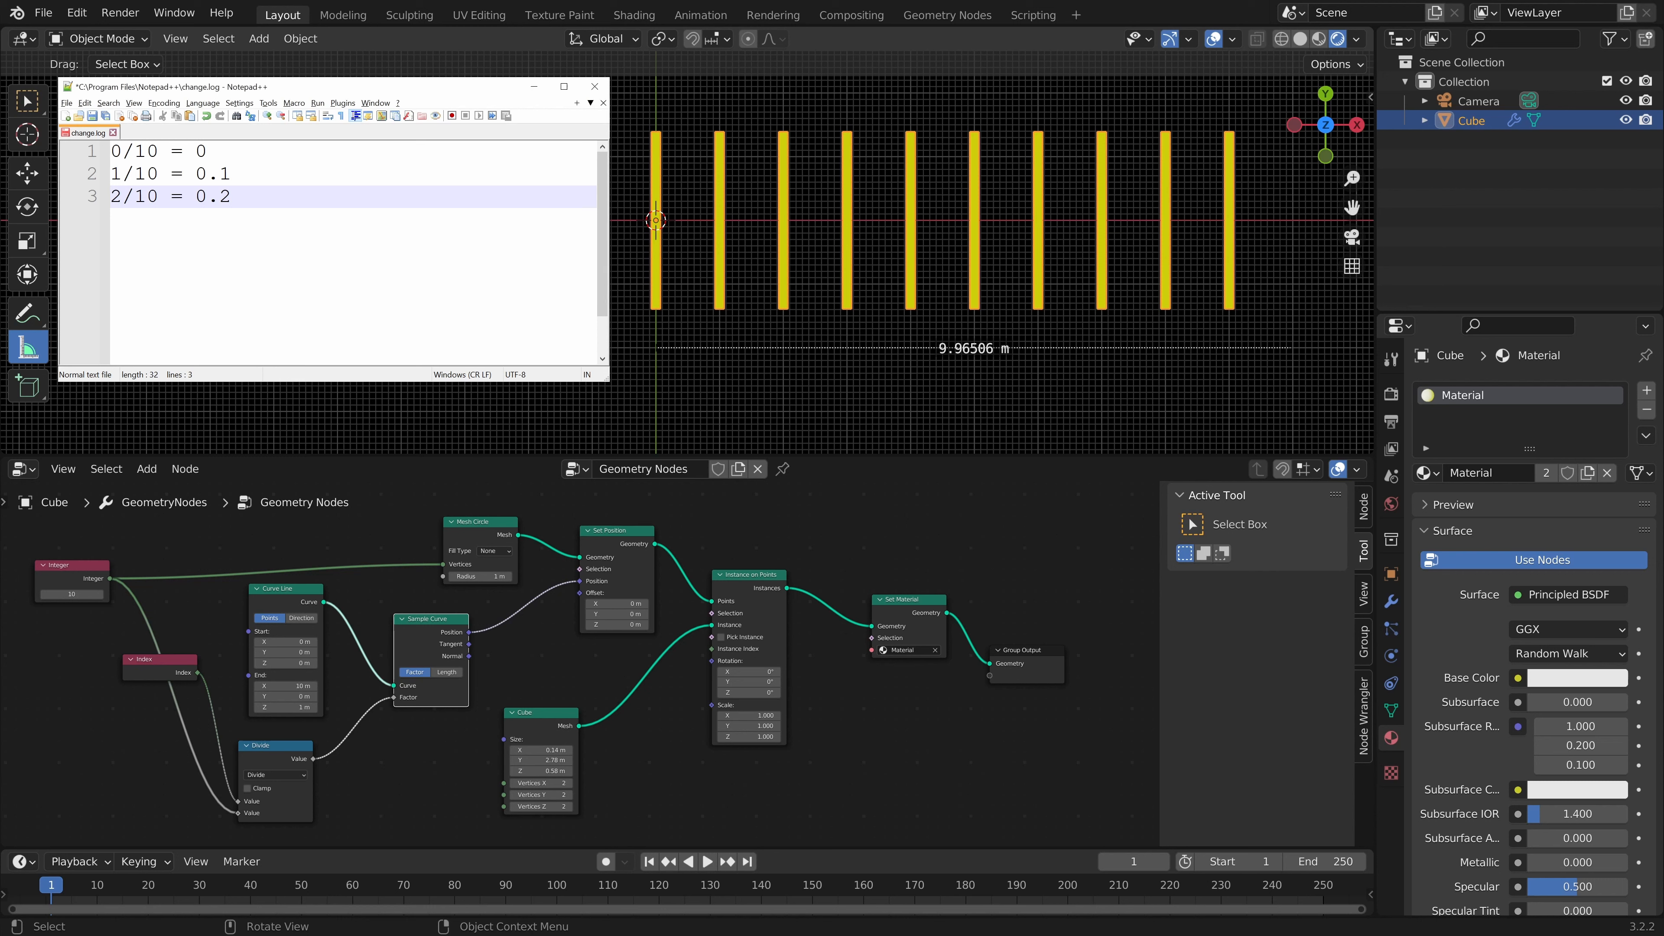
key("Return")
type("9")
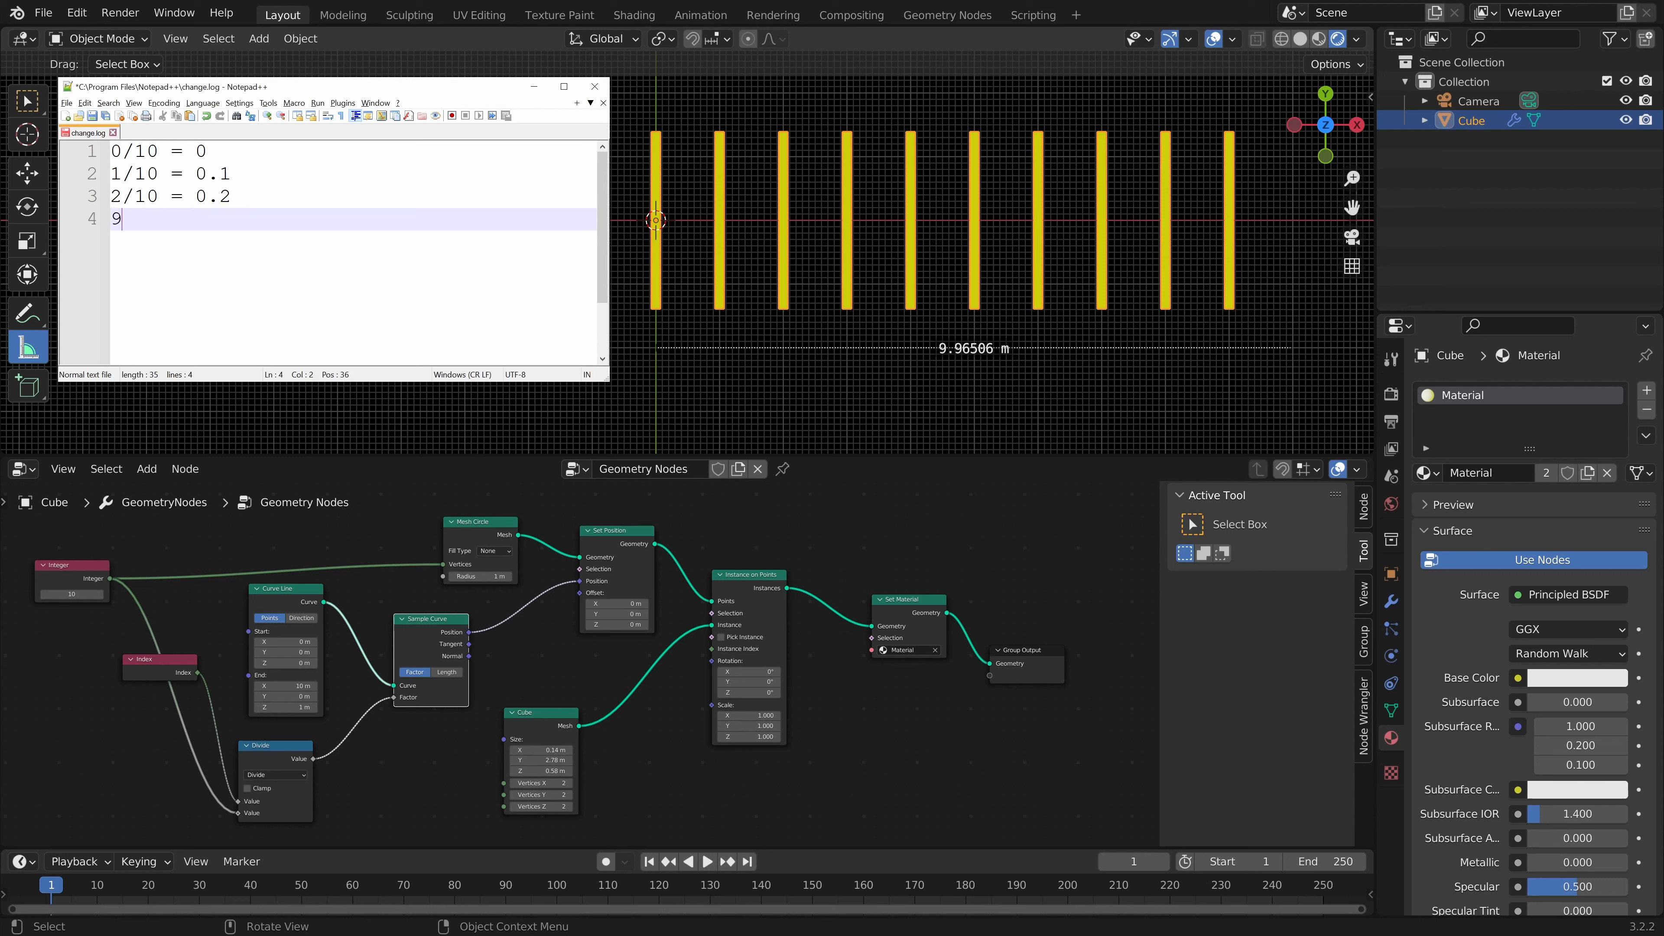
type("/")
type("10")
type(" =")
key("BackSpace")
type("= 0.9")
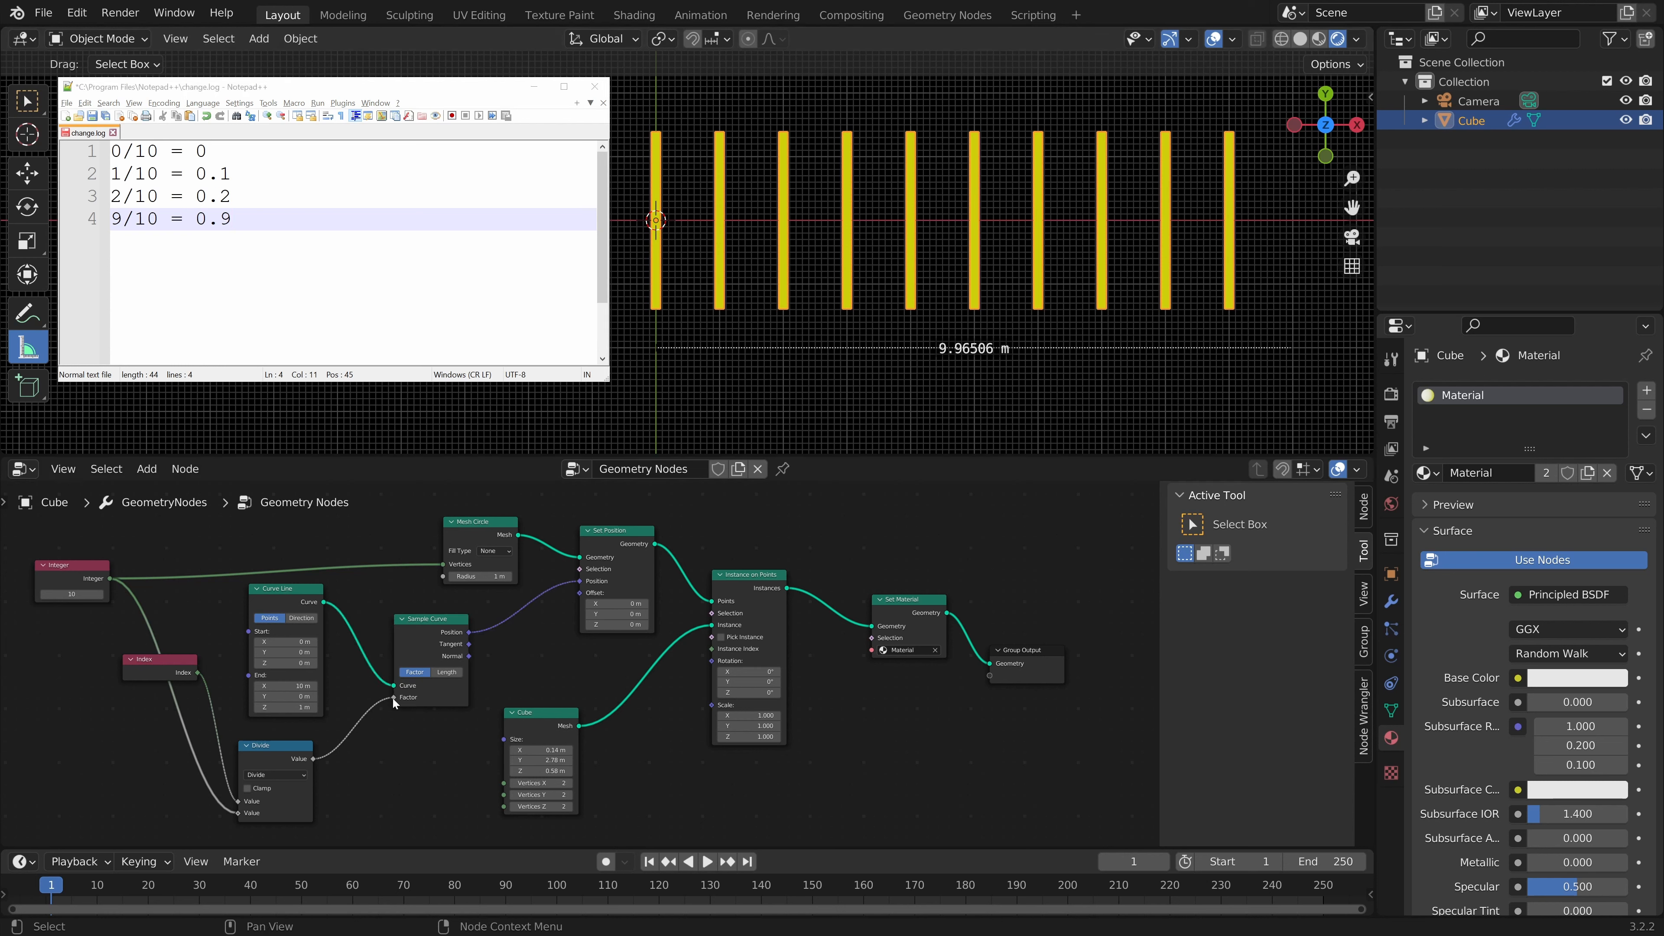
Step: Disconnect Divide from Sample Curve's Factor in Blender, test a Factor of 0.9 and reconnect the Divide output
left_click_drag(393, 698, 442, 699)
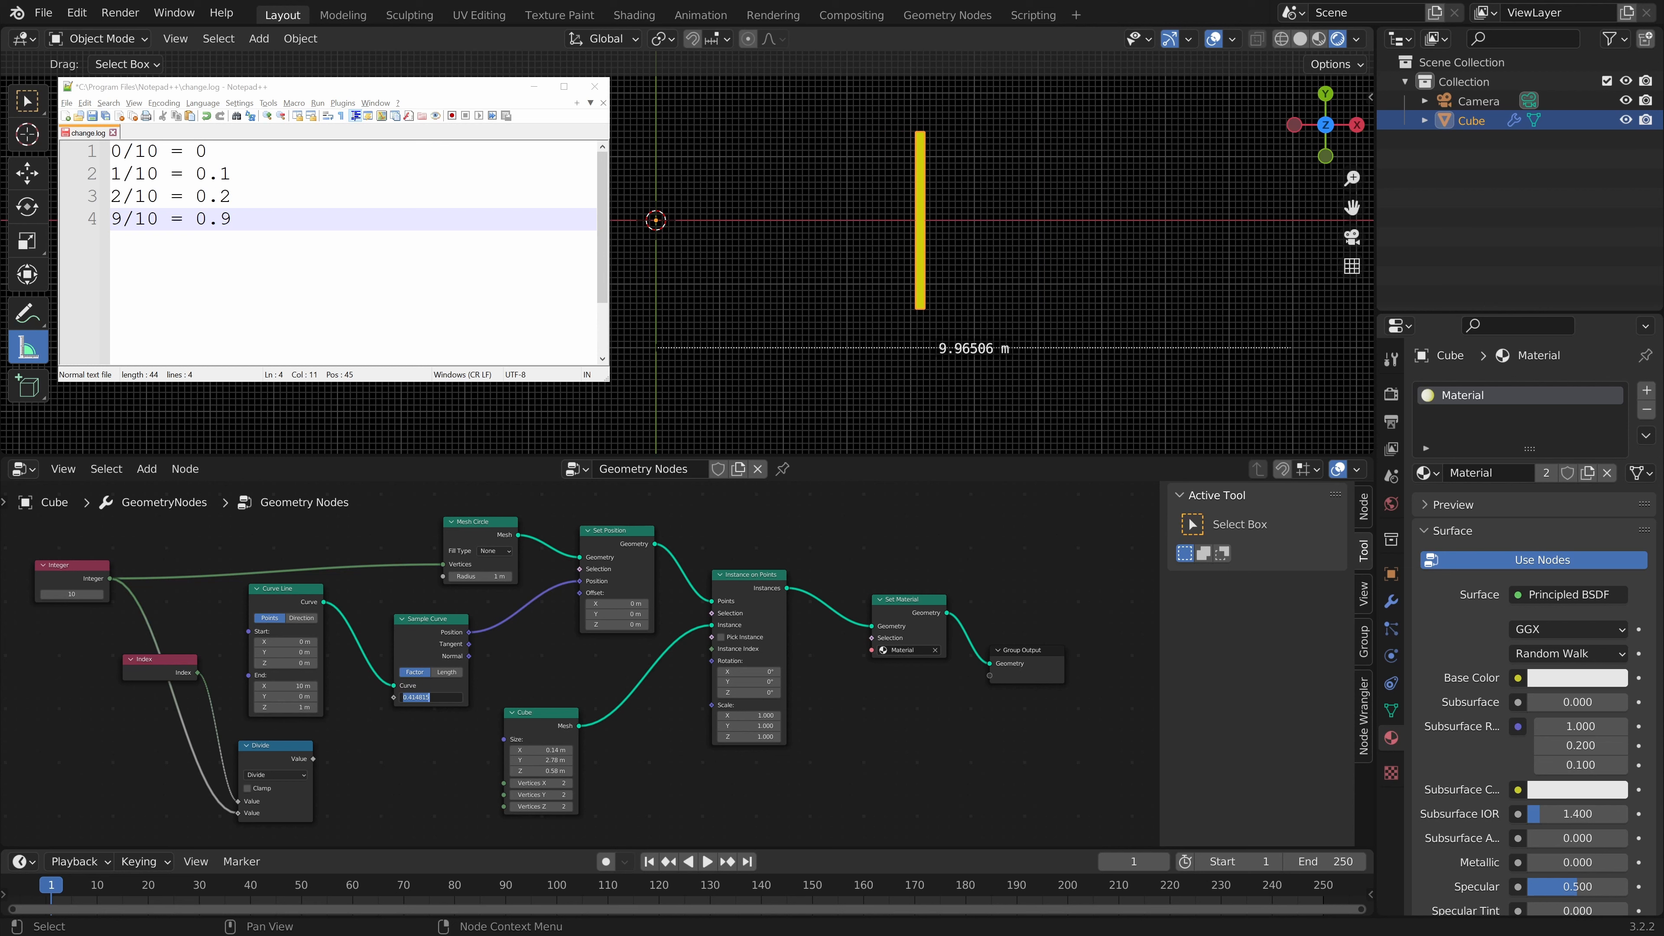
type("0.9")
key("Return")
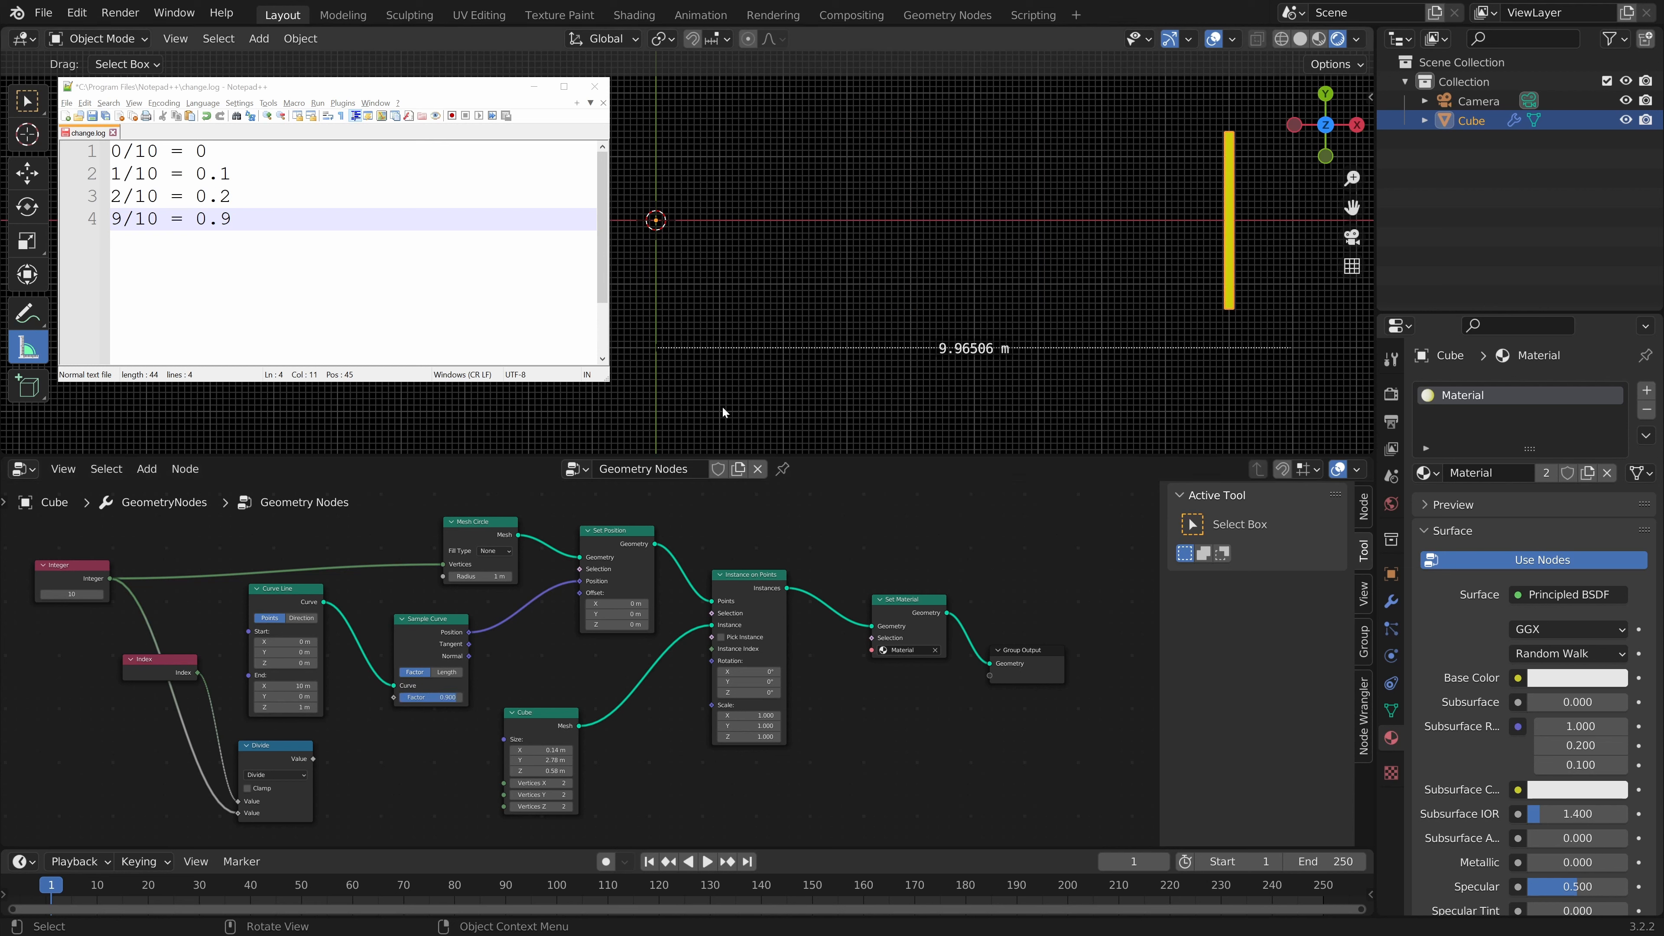
left_click_drag(313, 758, 393, 697)
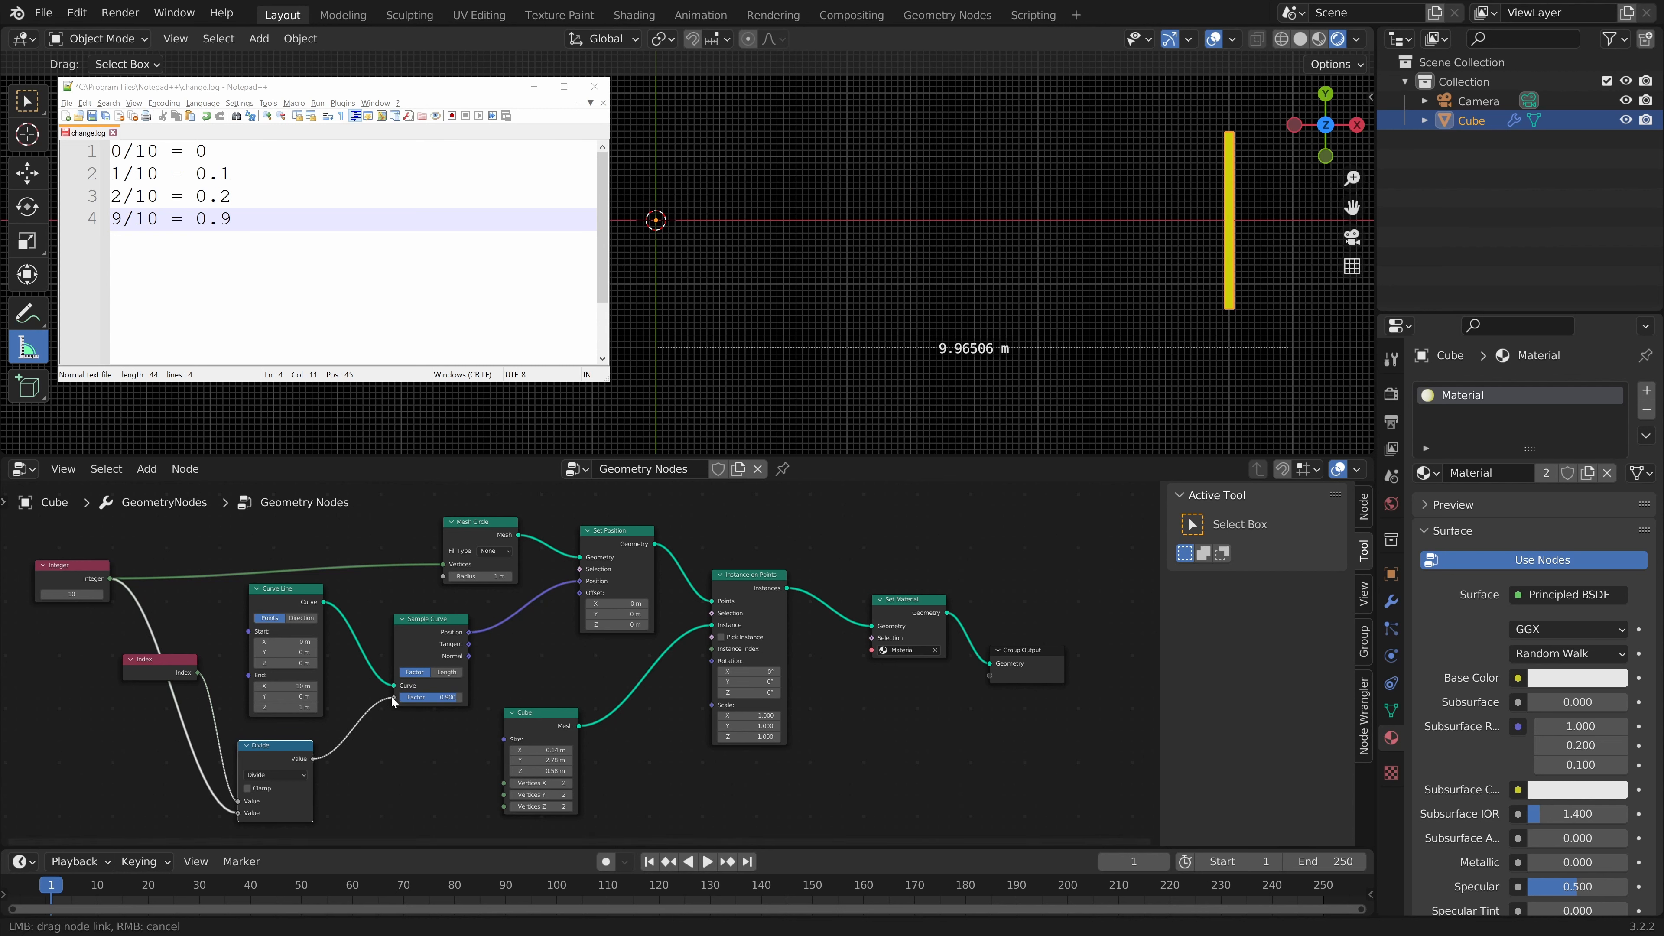
Step: Nudge the Sample Curve and Divide nodes slightly and set the Integer node to 60
left_click_drag(412, 616, 413, 617)
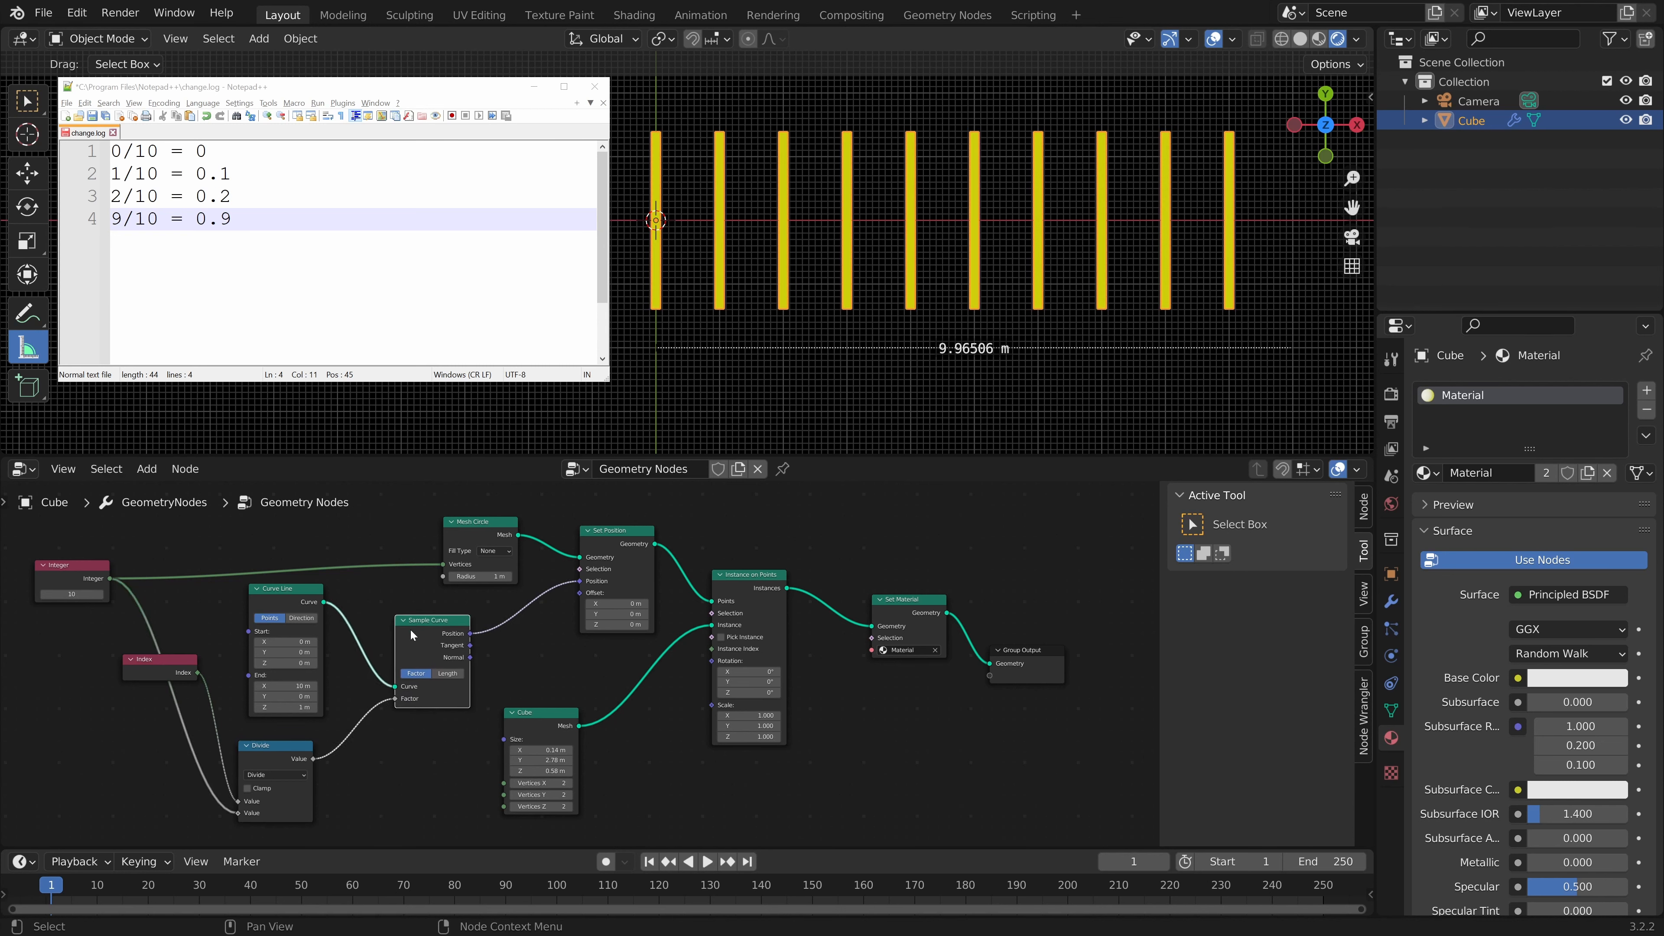
left_click_drag(263, 744, 254, 741)
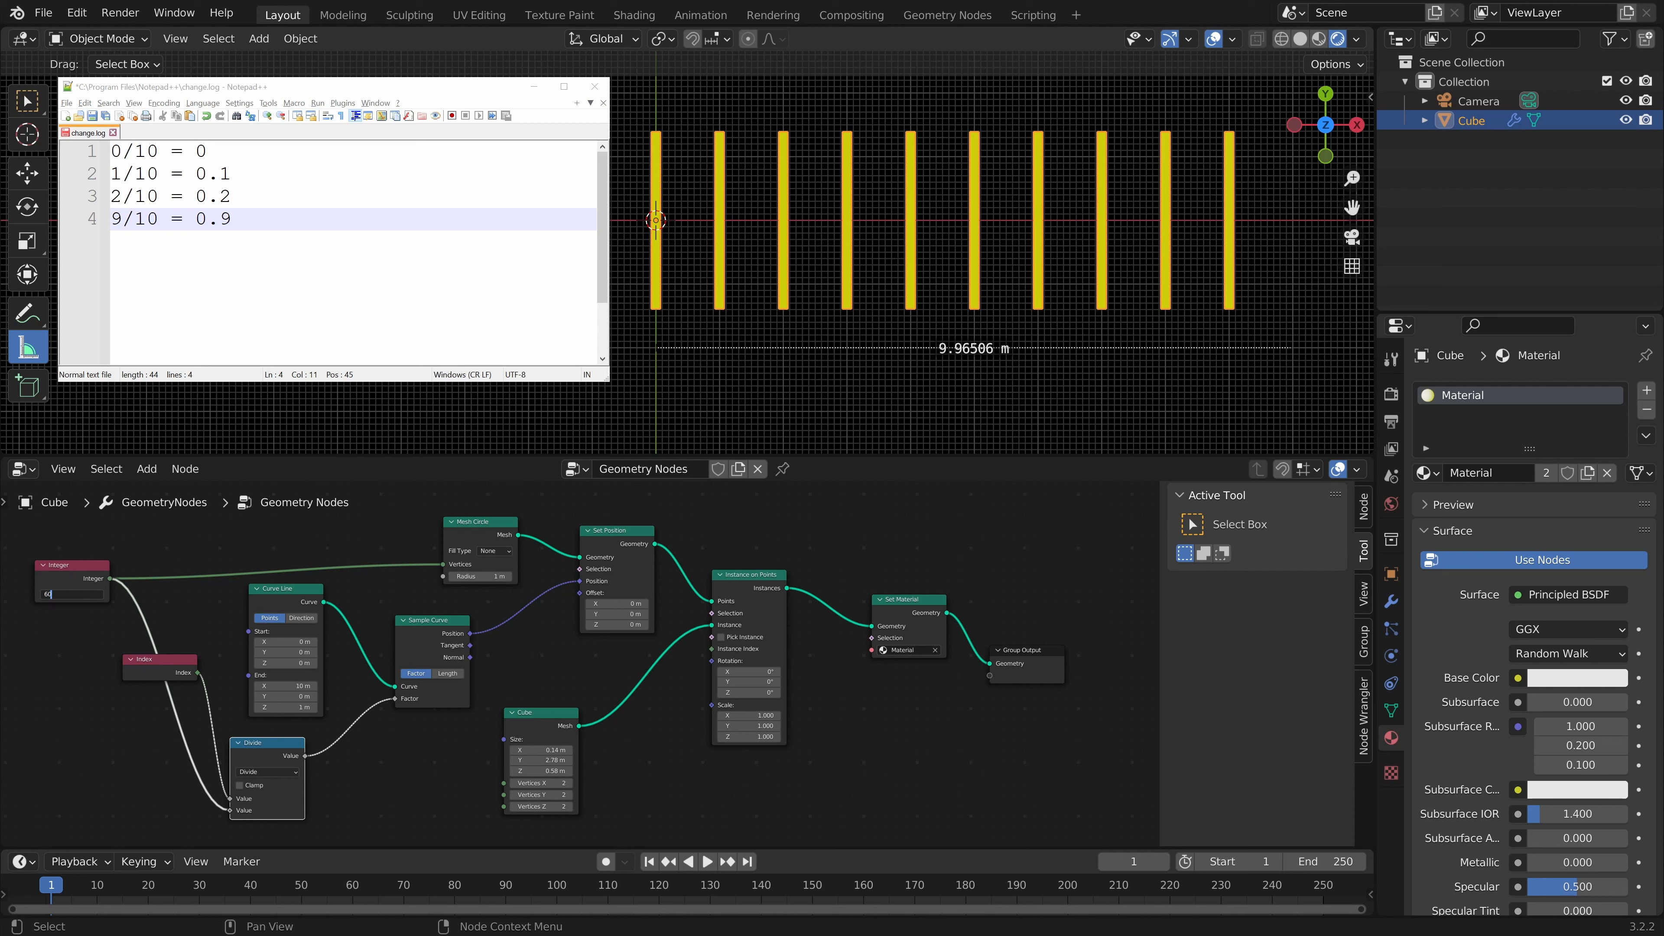
key("Return")
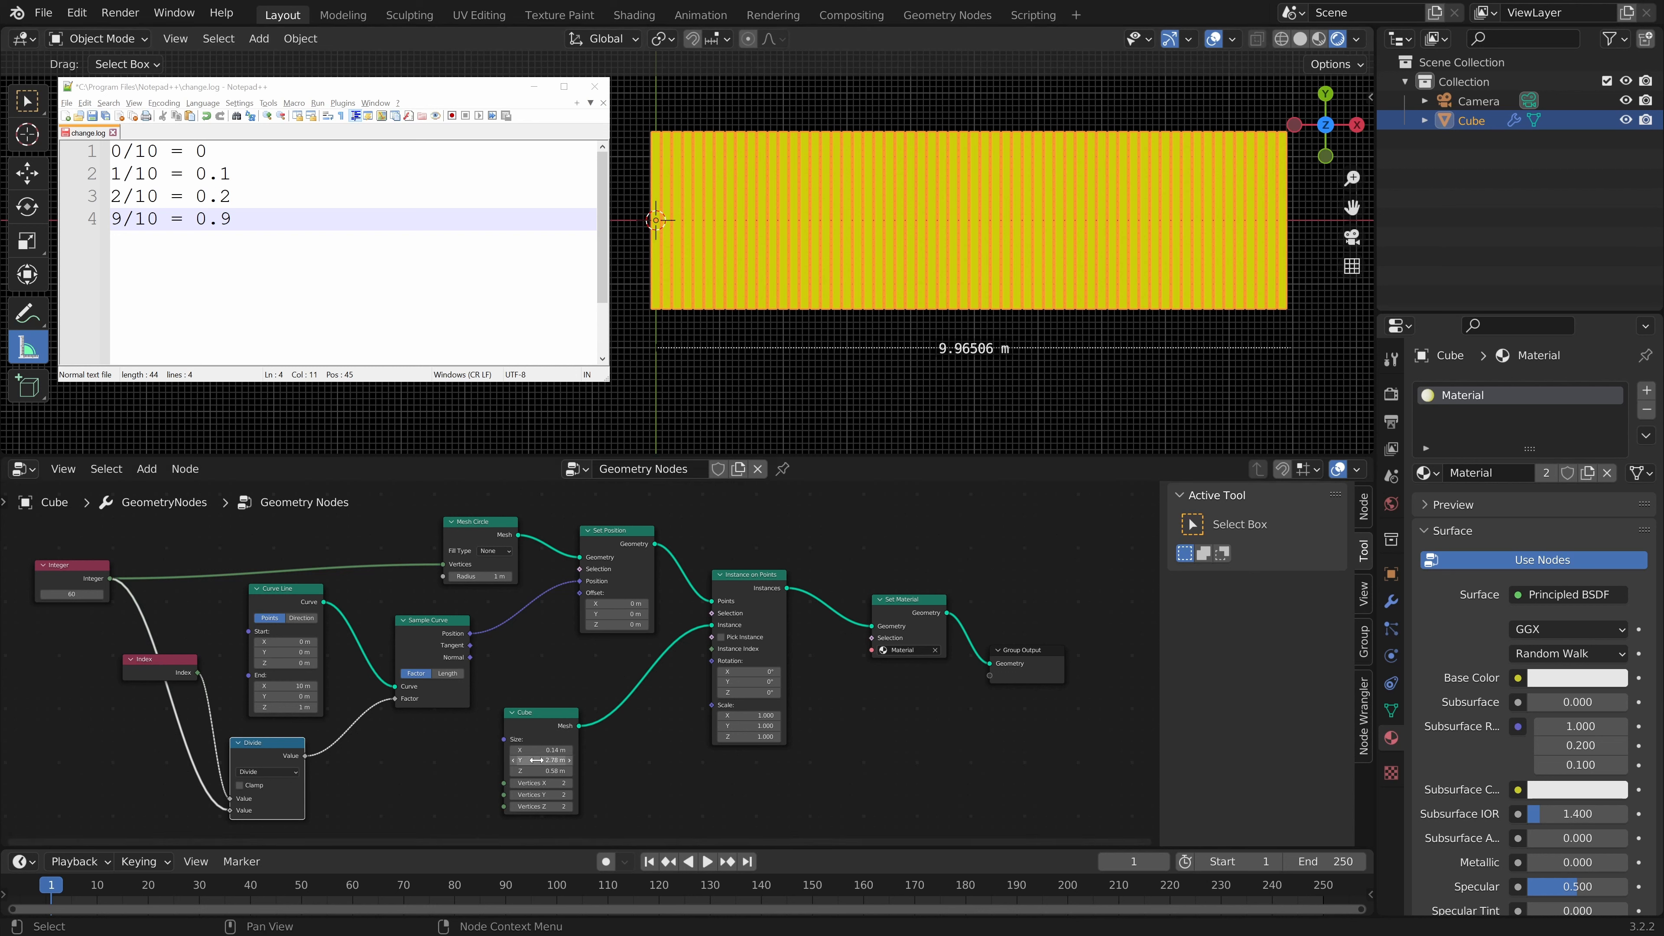
Step: Reduce the Cube node's X size to turn the bars into thin separate lines and hide the viewport overlays
left_click_drag(529, 746, 523, 751)
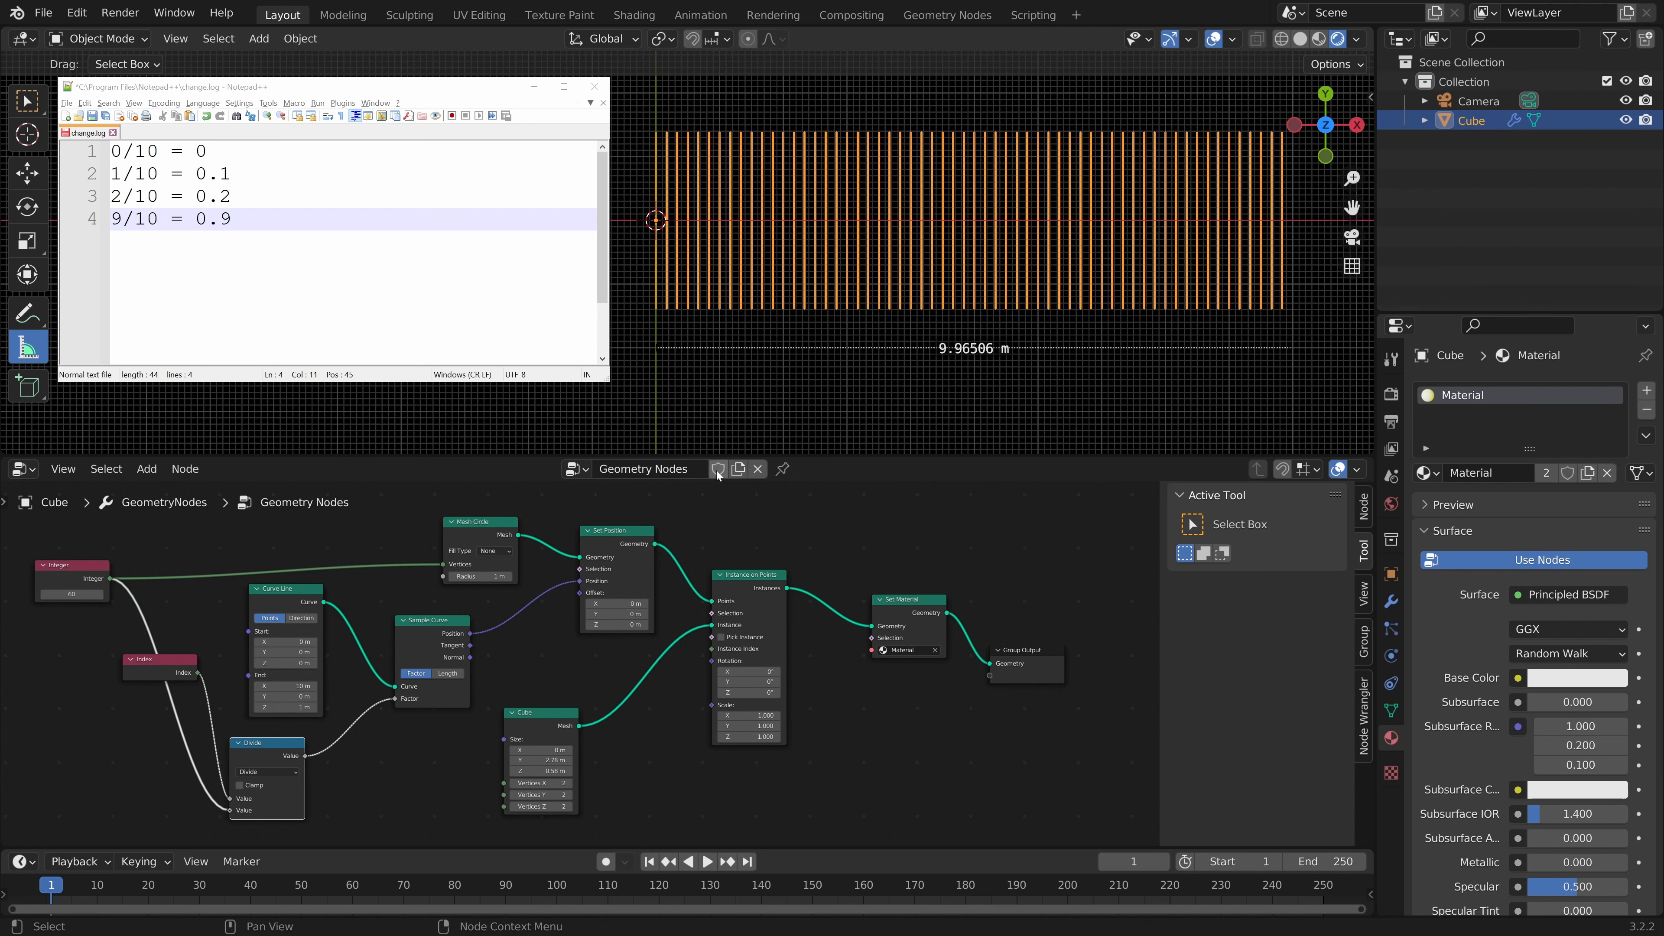
key("shift+alt+z")
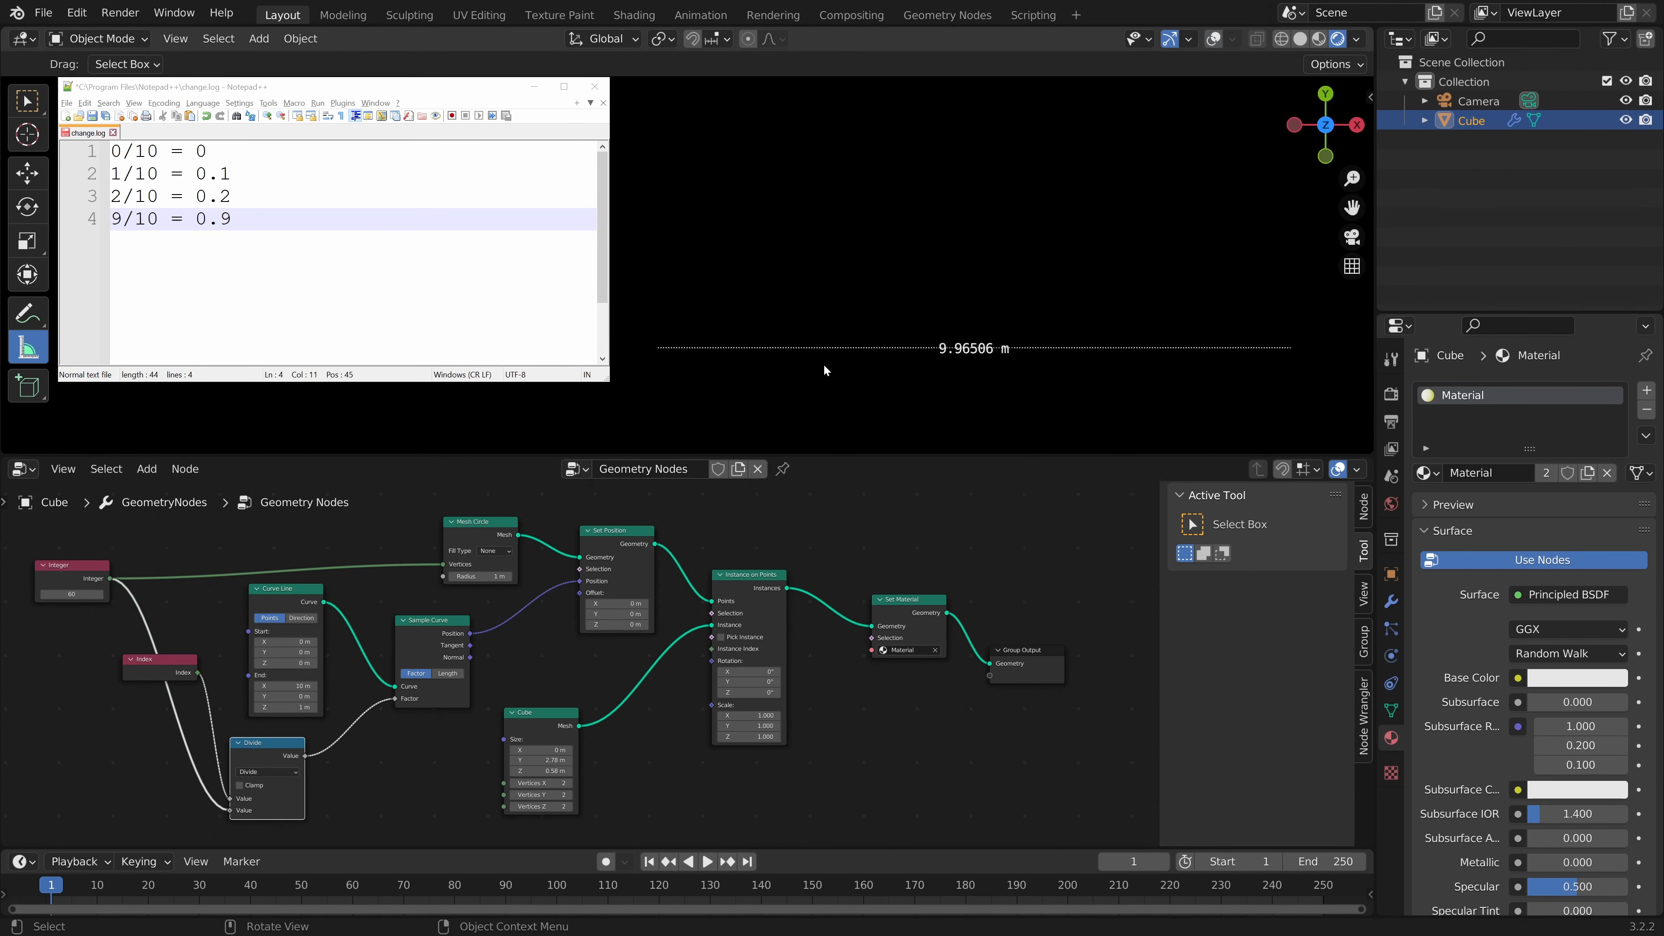
left_click(523, 750)
left_click(554, 826)
left_click_drag(551, 749, 549, 749, "shift")
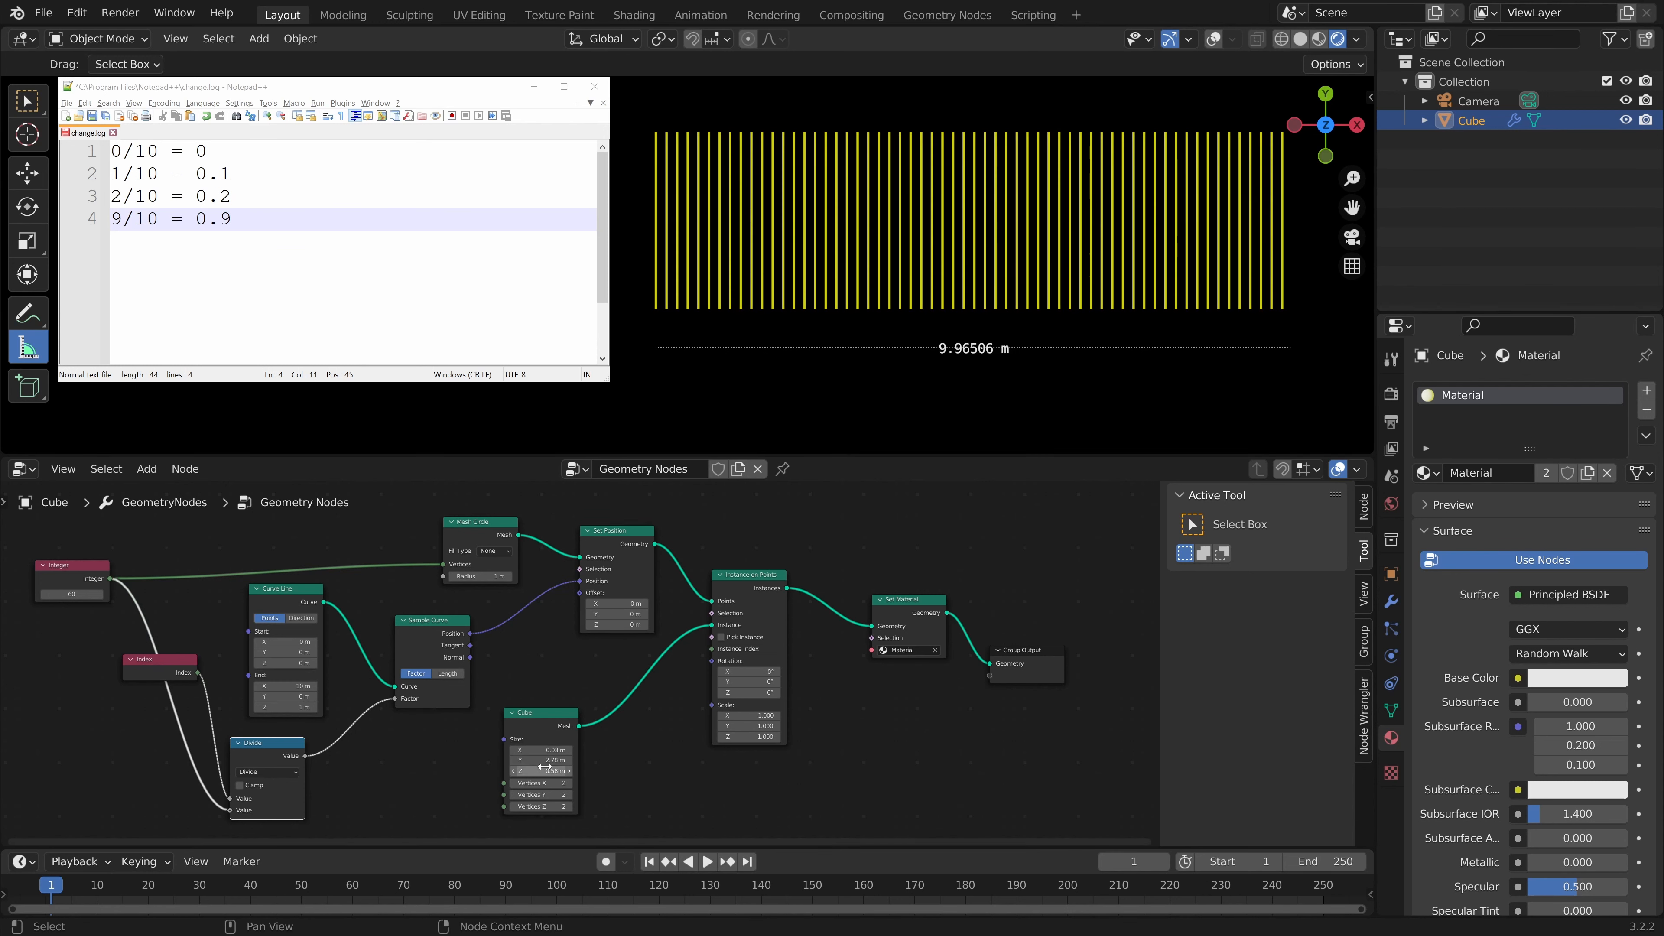
Step: Add a fifth line "45/60" to the Notepad++ note and nudge the Index and Integer nodes to the left
left_click_drag(168, 658, 163, 651)
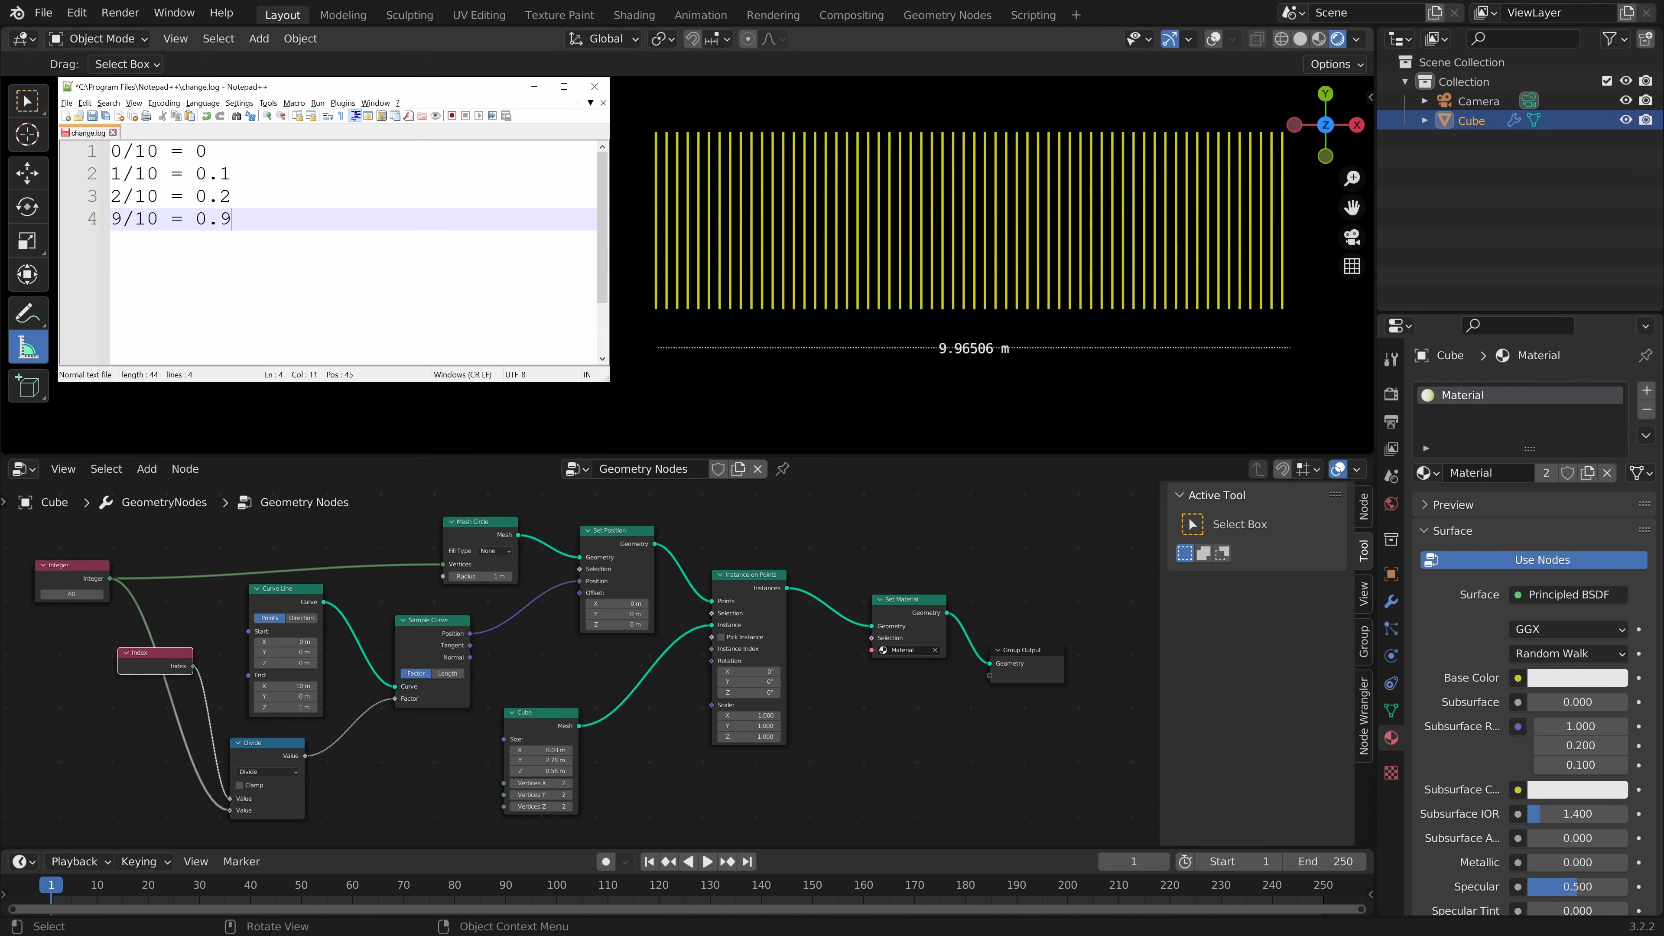
key("Return")
type("45")
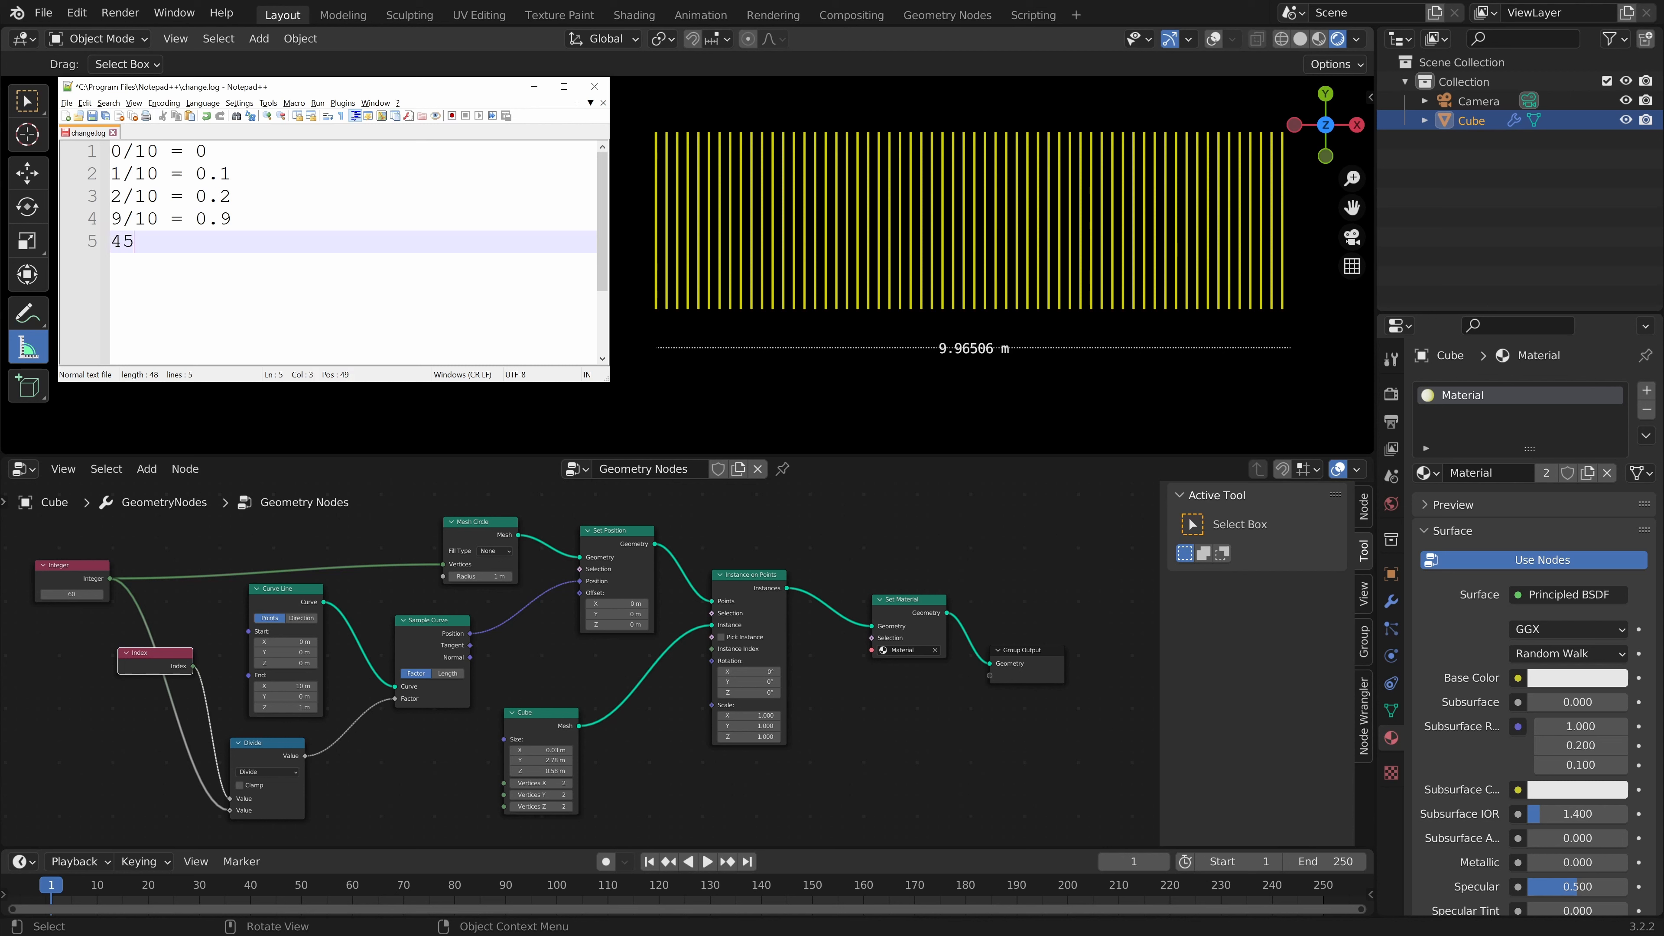
type("/60")
left_click_drag(96, 566, 91, 568)
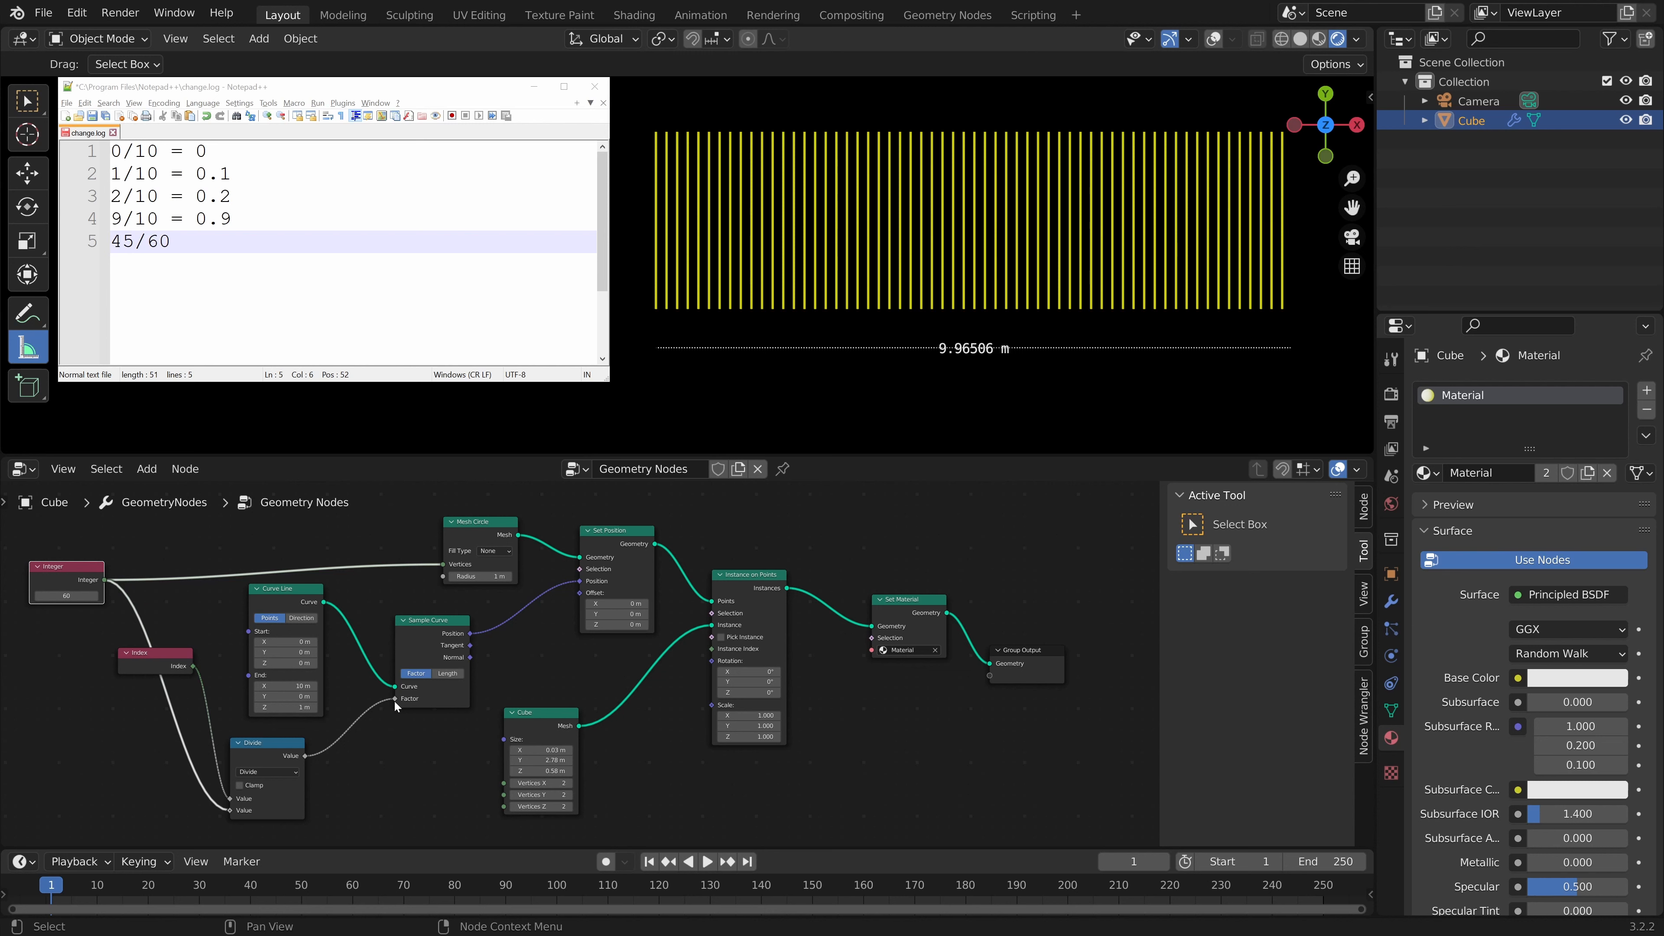
Step: Disconnect the Divide output from Sample Curve's Factor and set the Factor to 0.75
left_click_drag(395, 699, 384, 703)
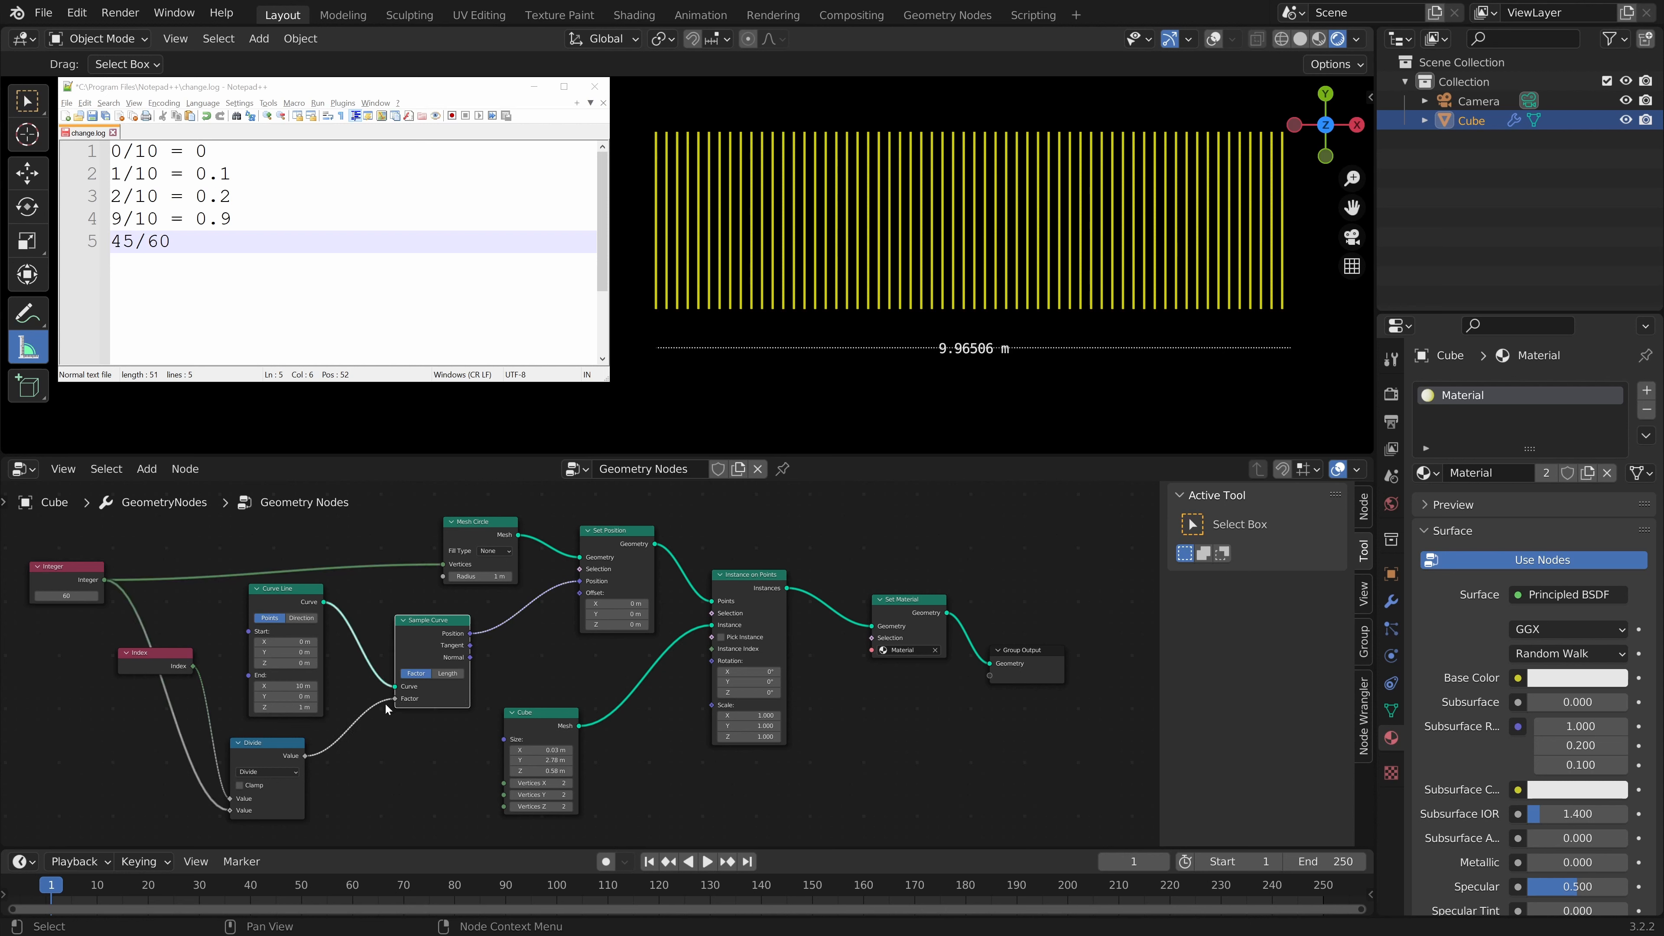
left_click(423, 698)
type("0.75")
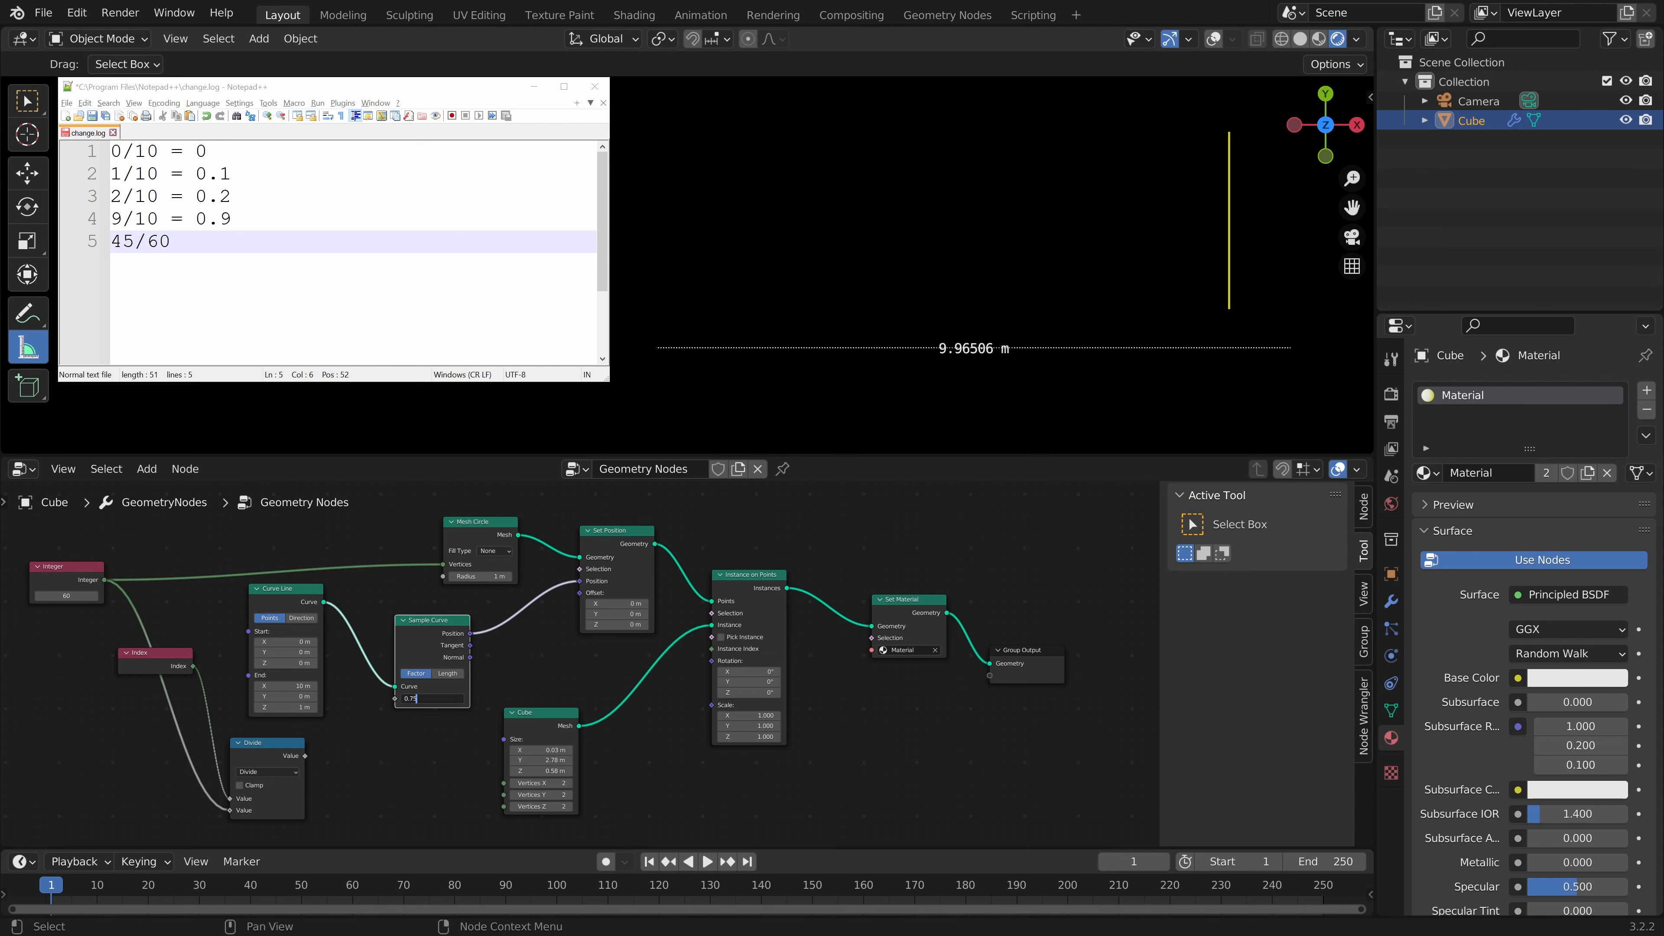
key("Return")
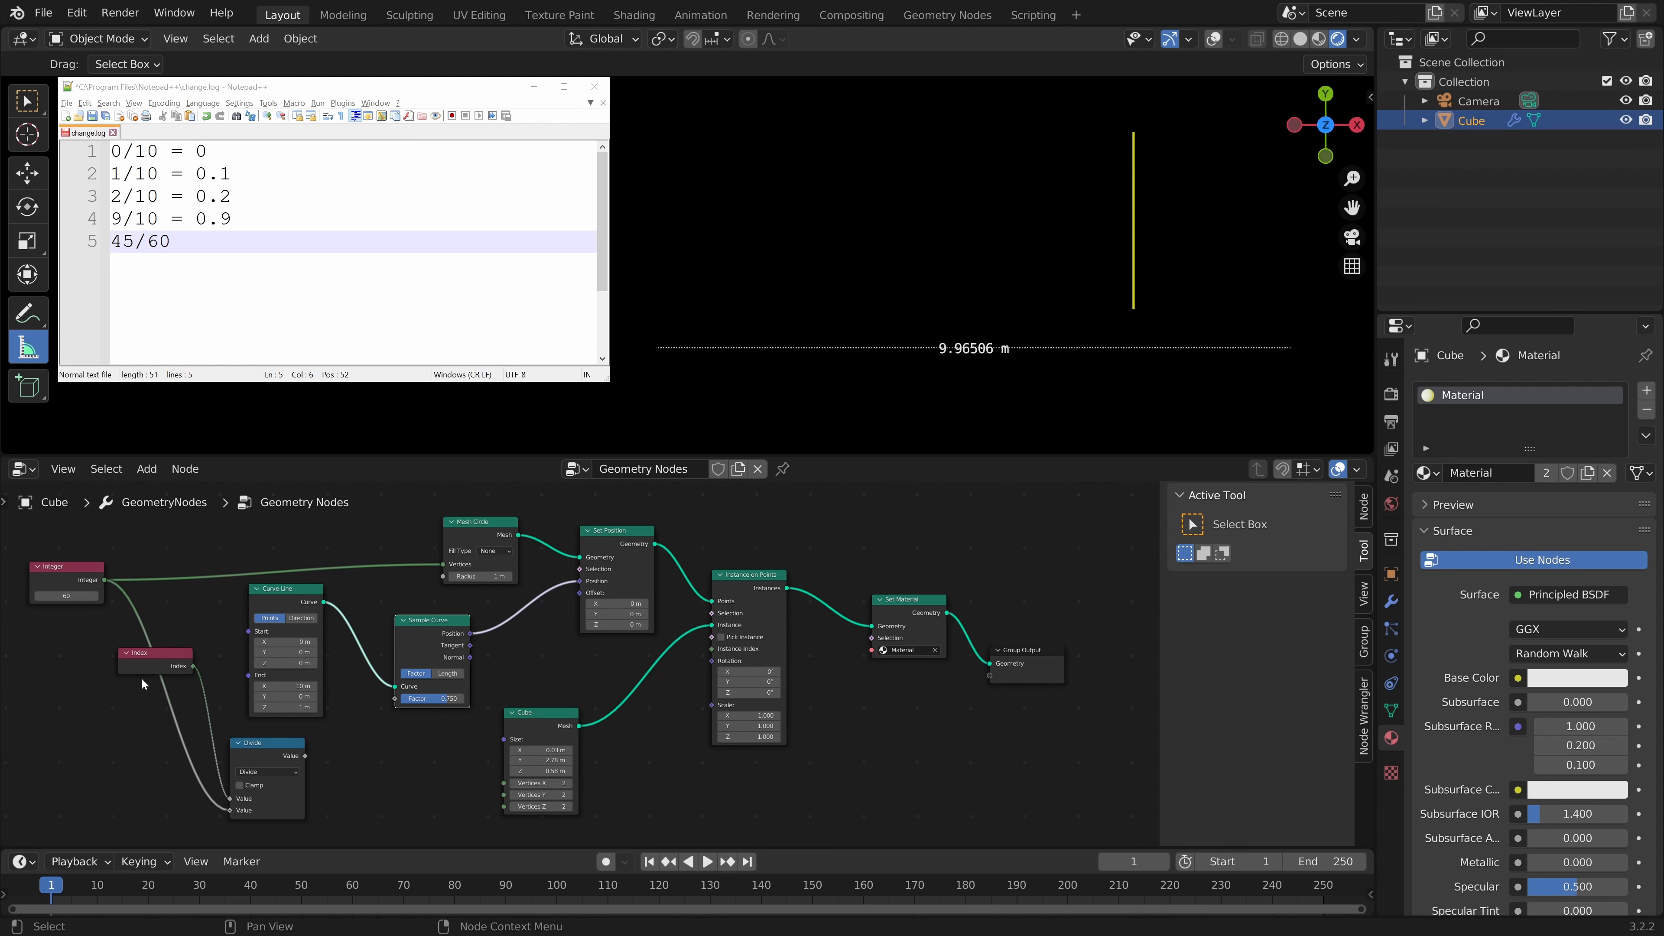
Step: Nudge the Integer, Curve Line and Sample Curve nodes slightly to the left
left_click(148, 654)
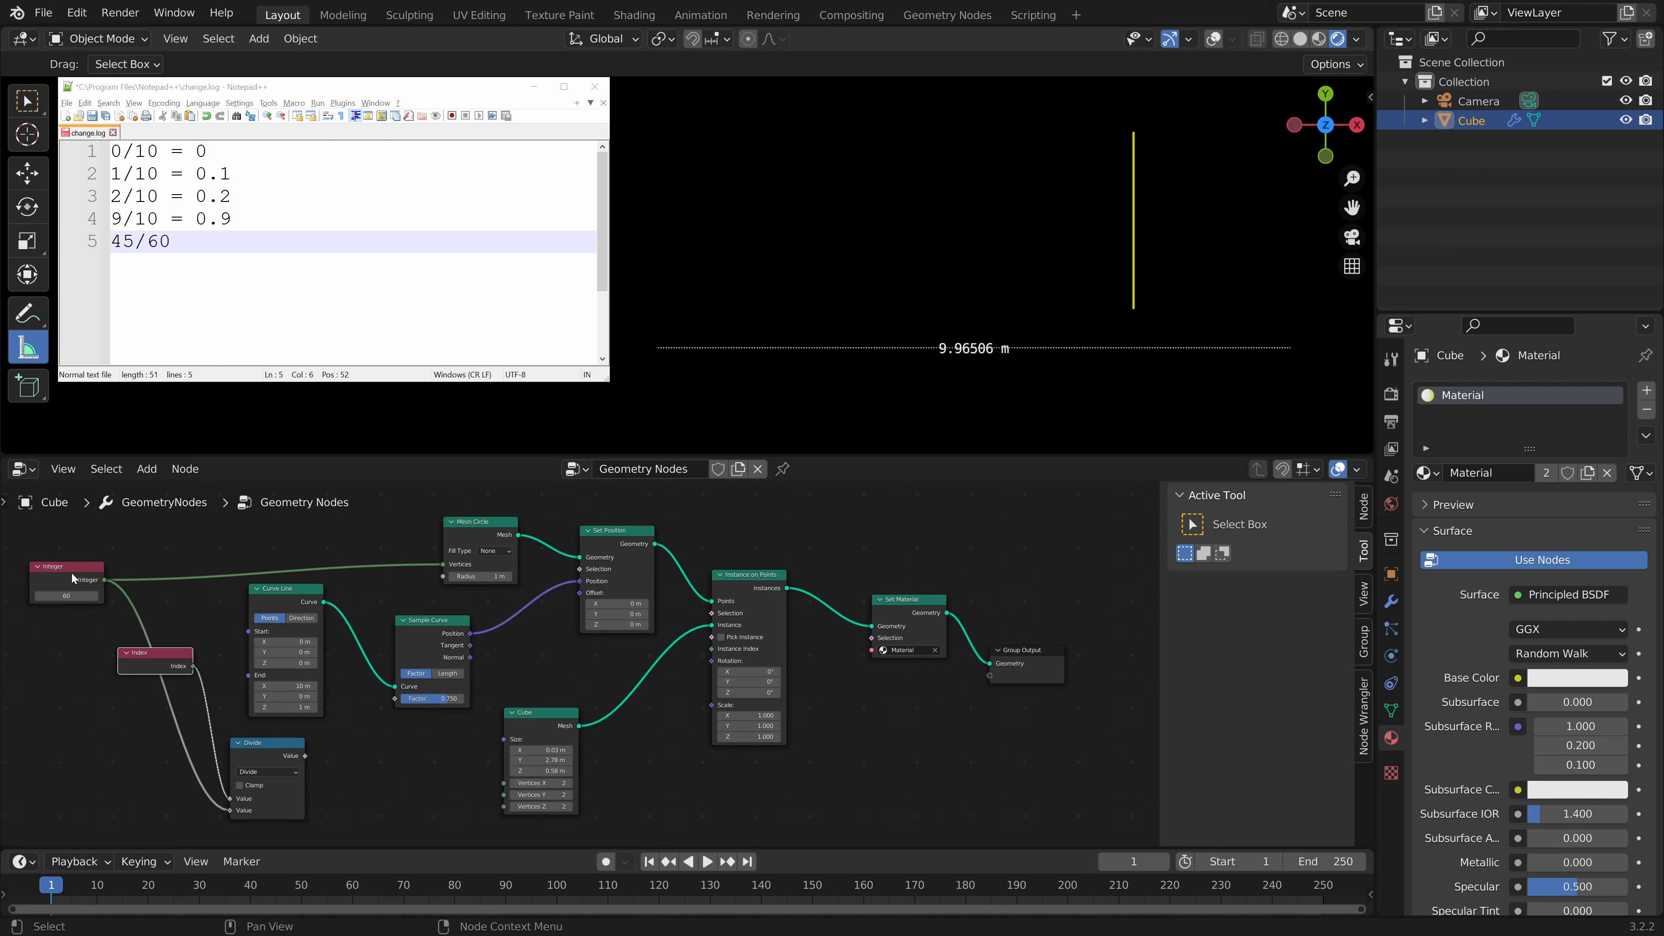
left_click_drag(72, 574, 58, 567)
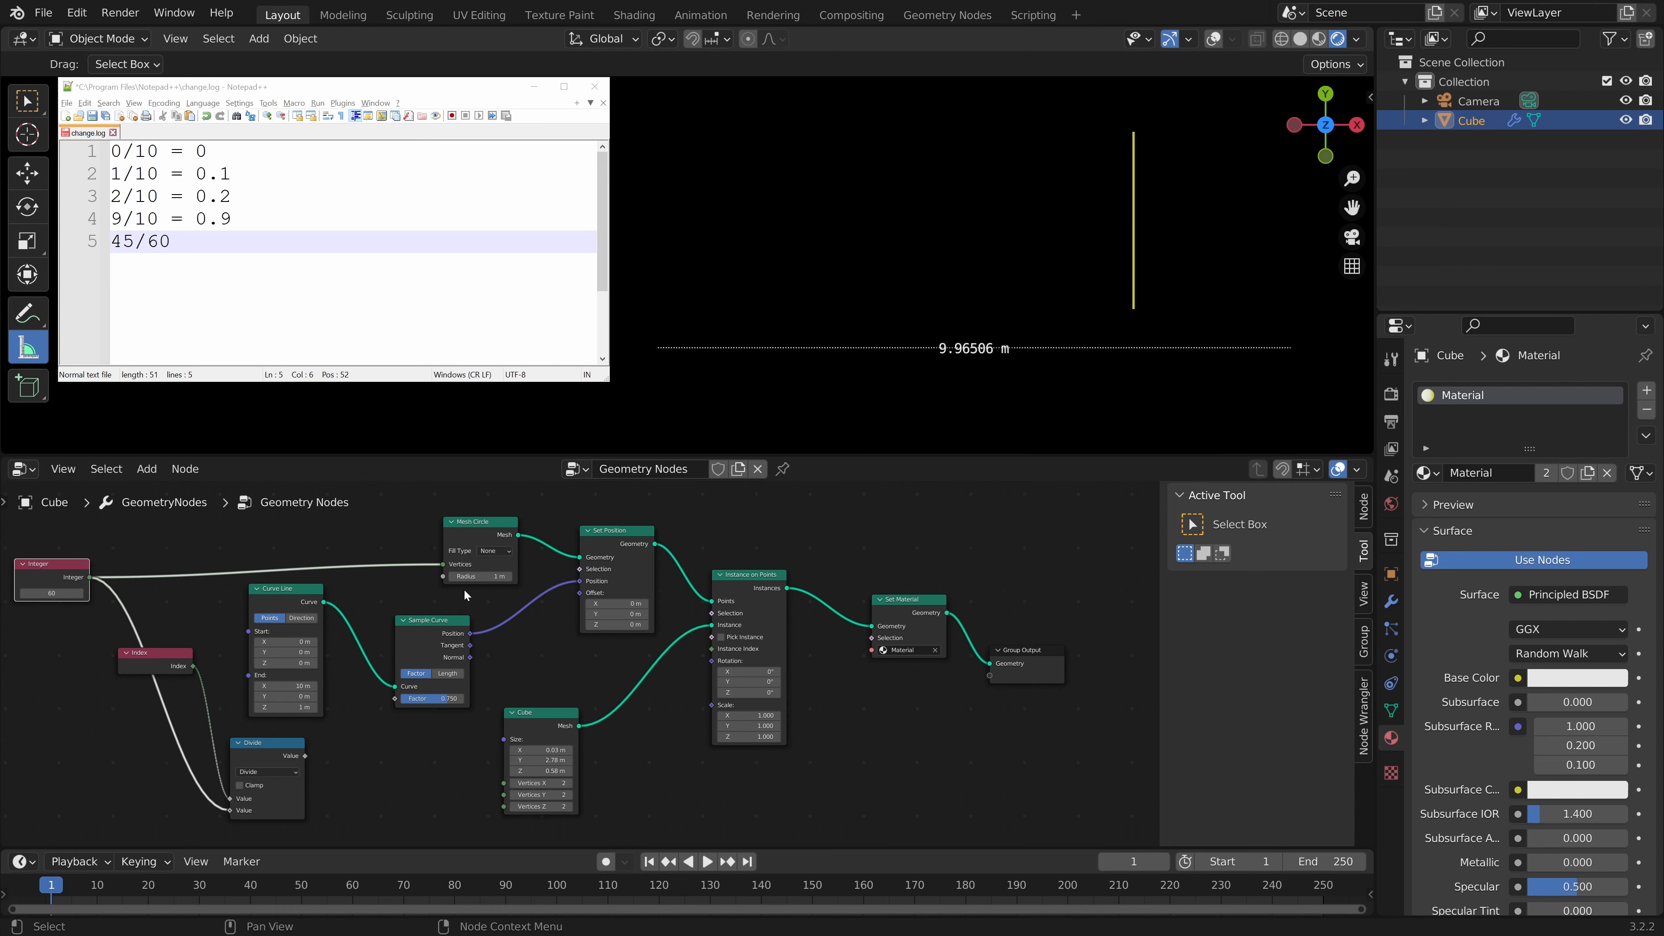
left_click_drag(274, 598, 265, 592)
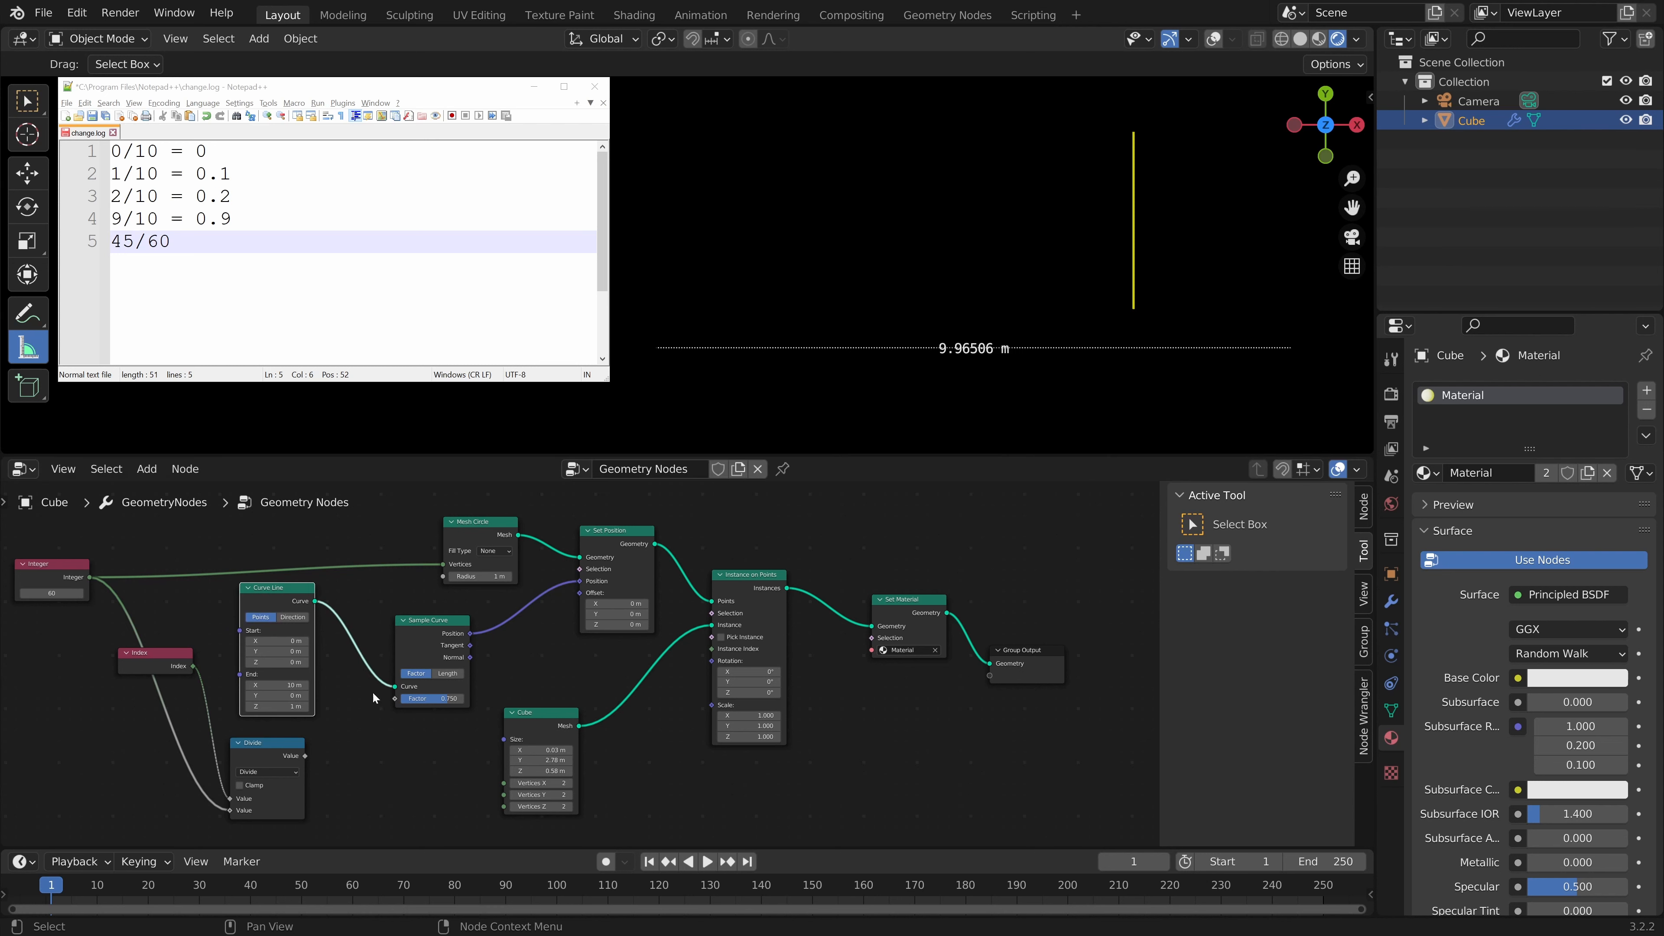
left_click_drag(419, 621, 404, 619)
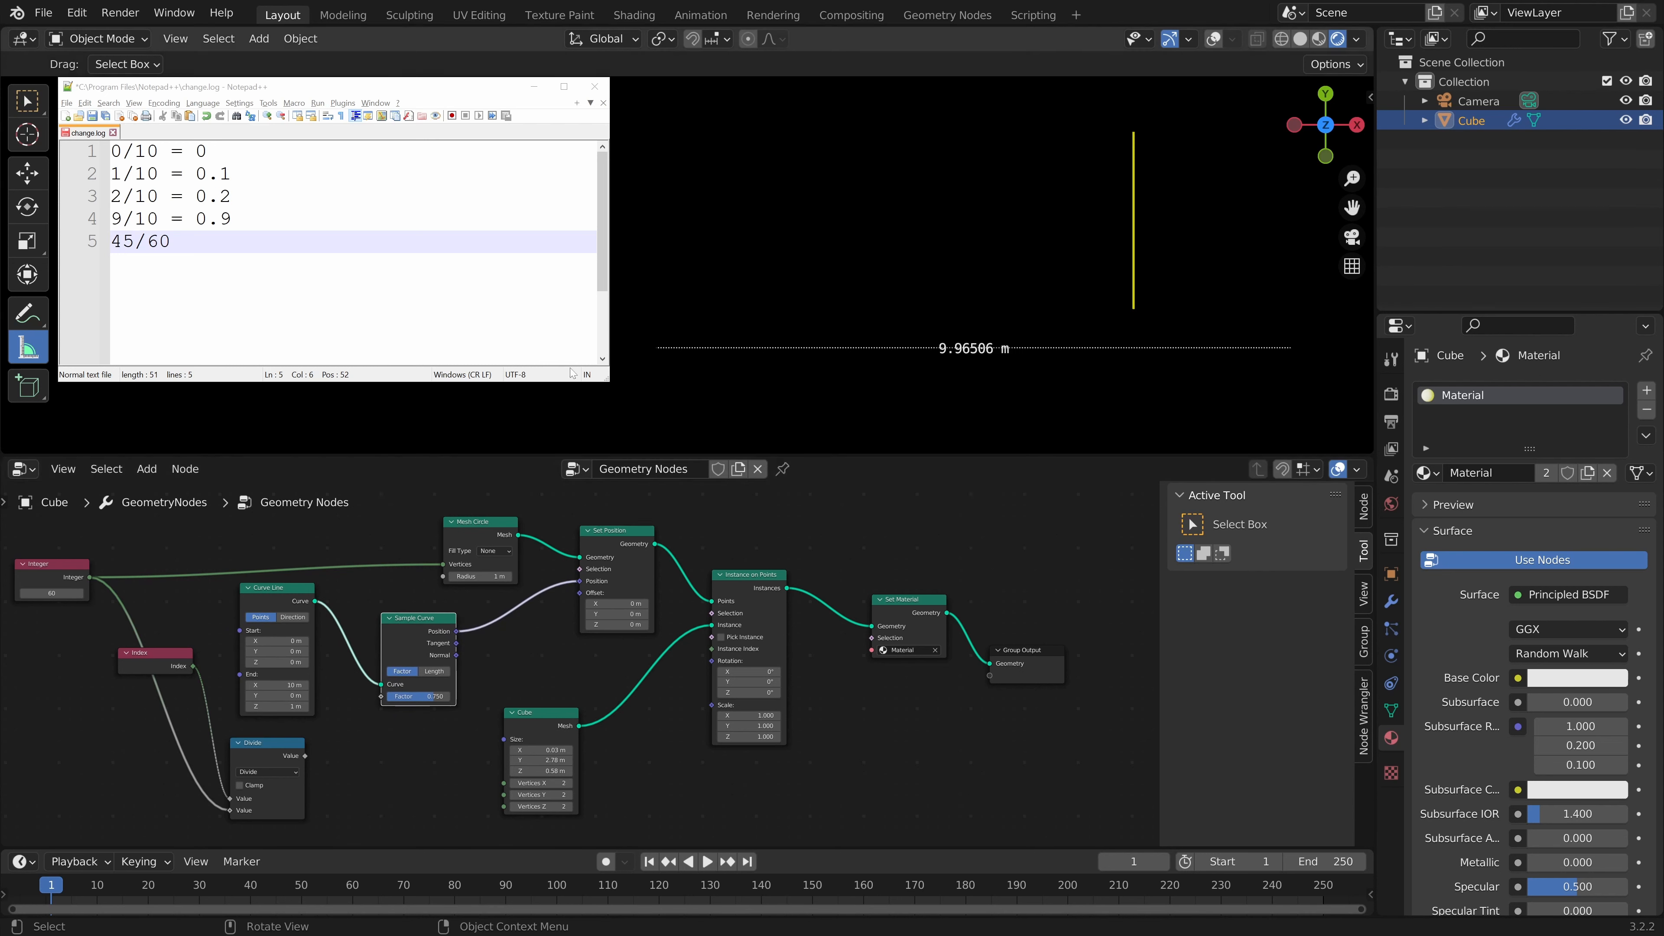
Step: Minimise Notepad++ and reconnect the Divide output to Sample Curve's Factor
left_click(534, 86)
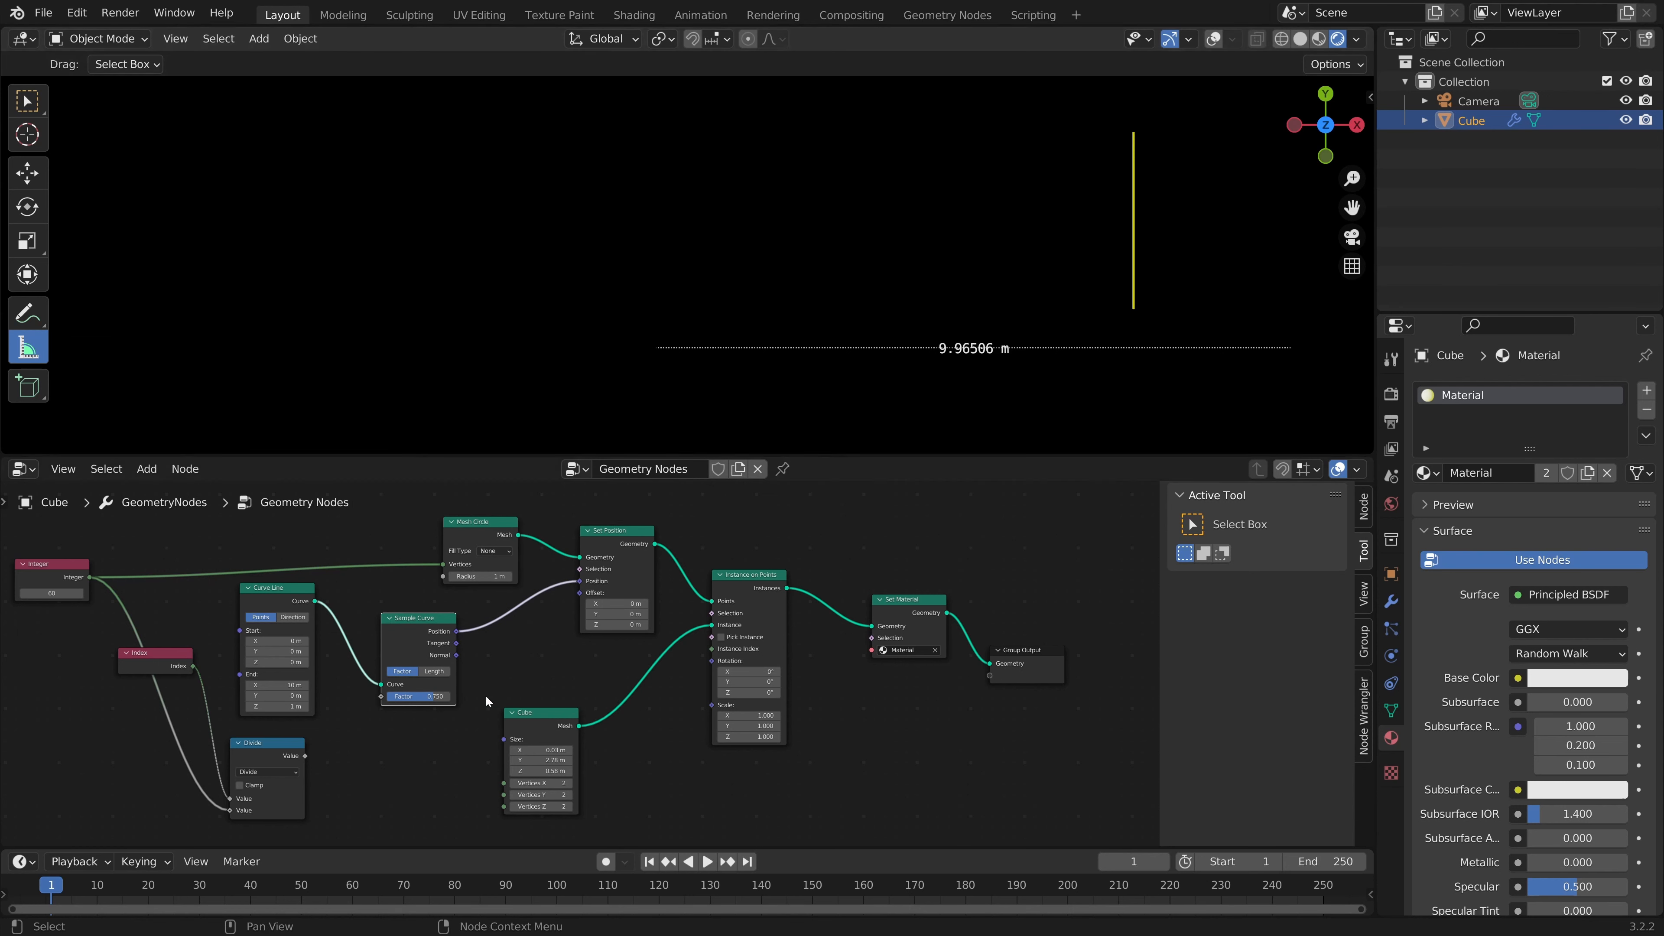
left_click_drag(304, 755, 380, 696)
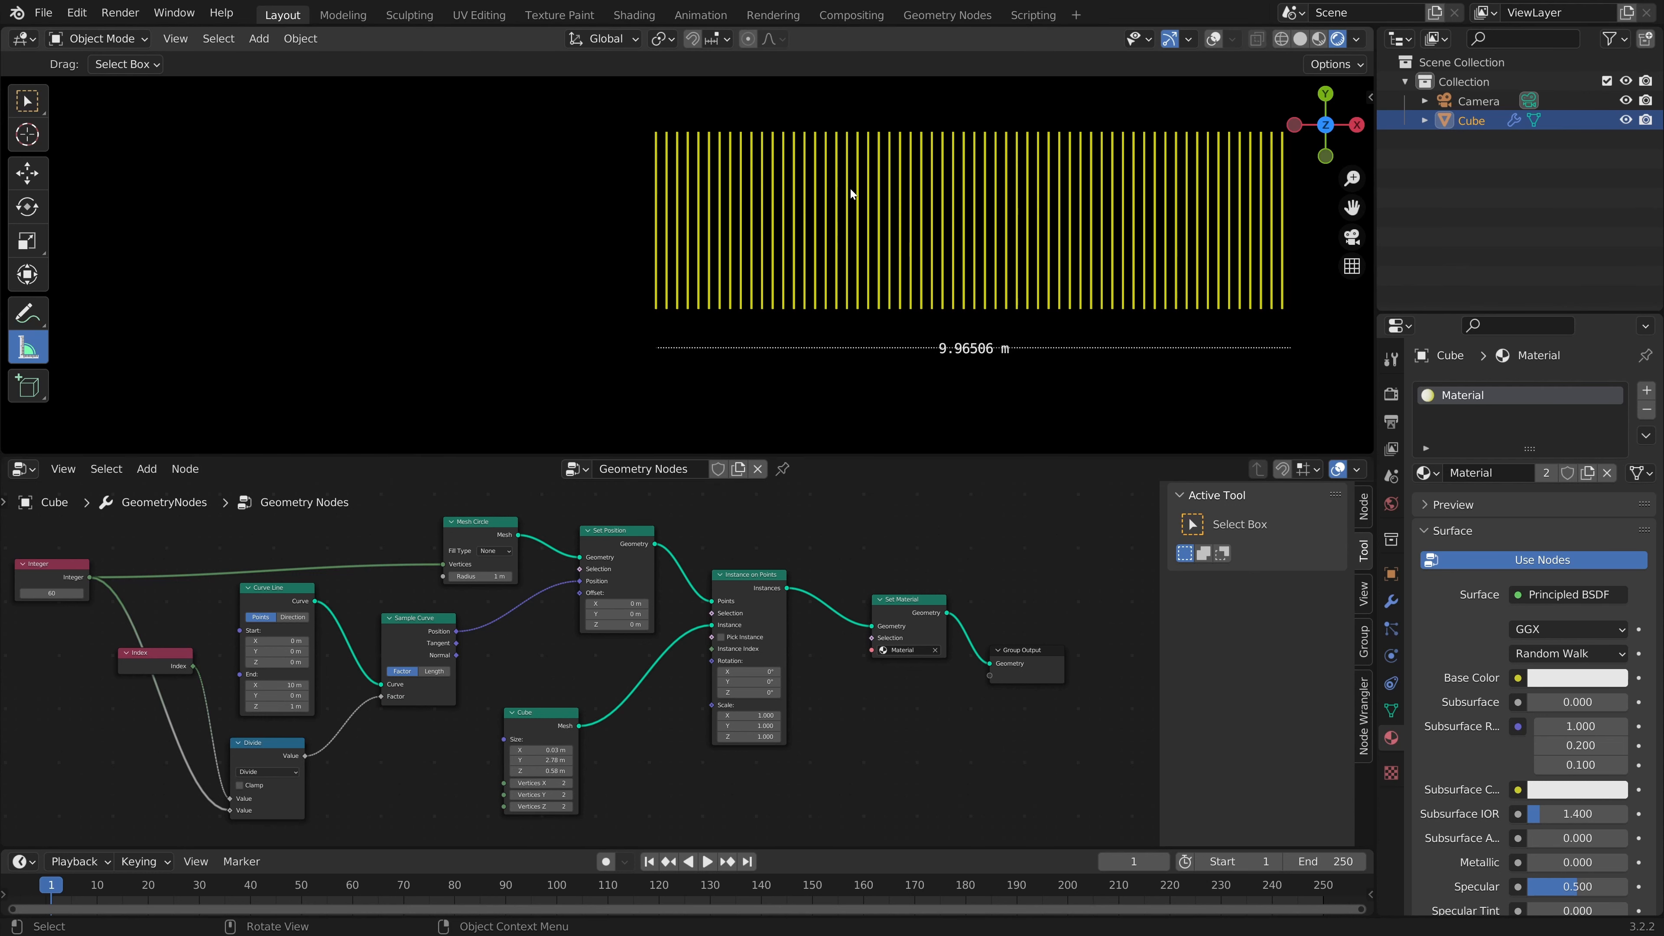
scroll(848, 194, "up", 2)
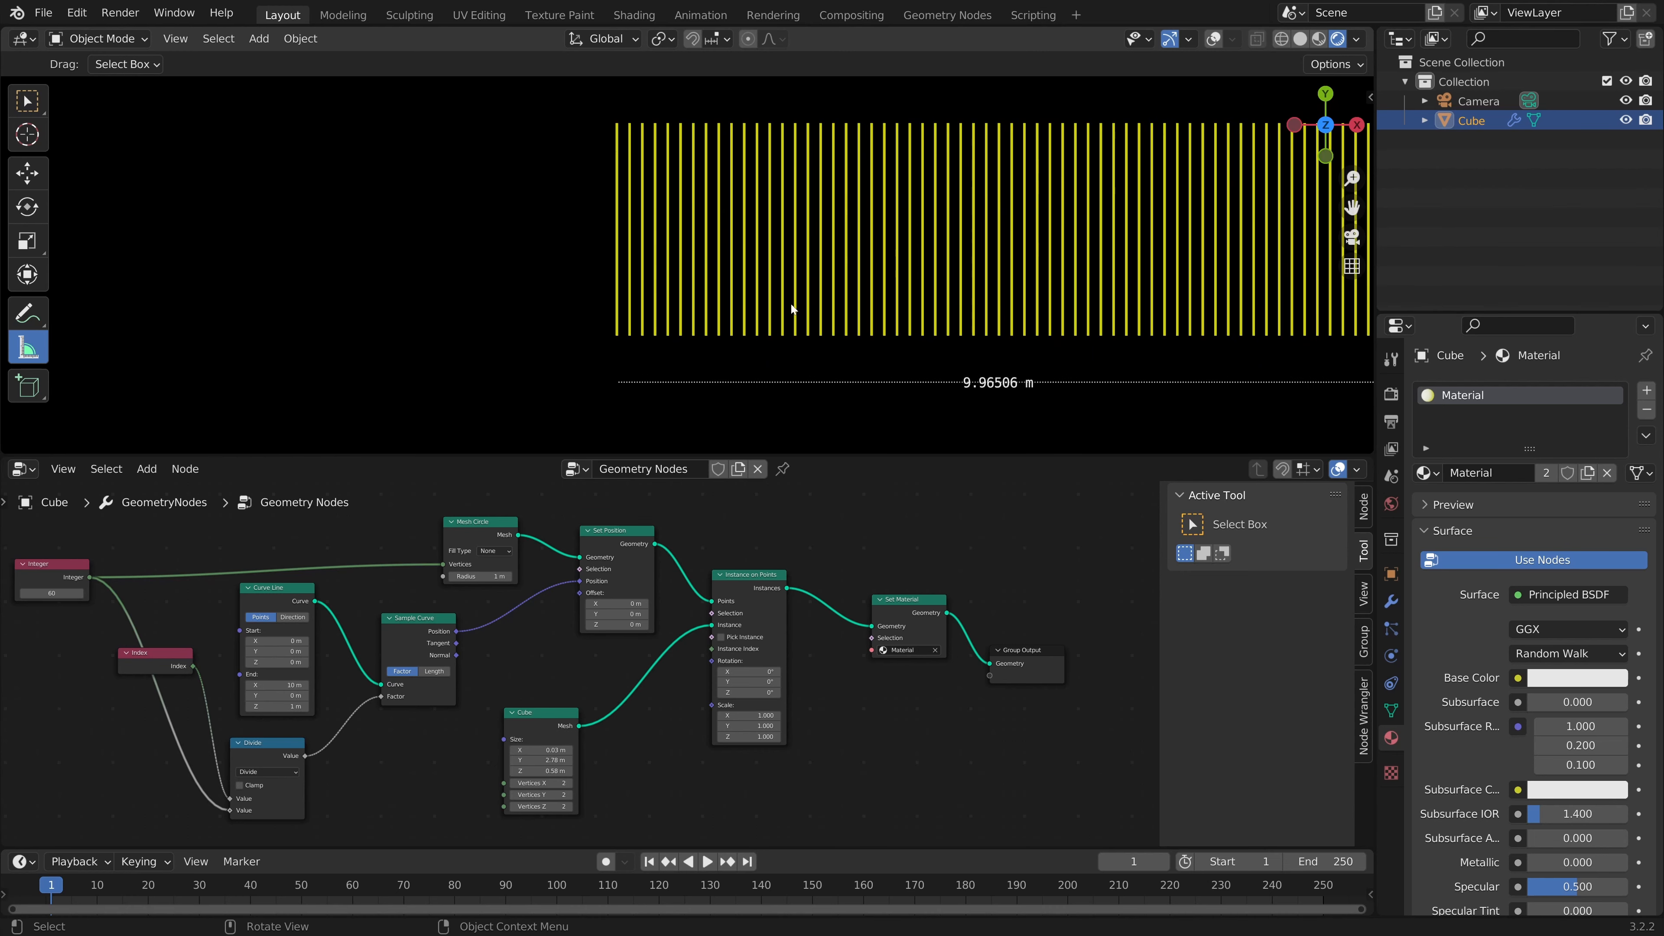
middle_click_drag(791, 305, 549, 324, "shift")
scroll(571, 318, "up", 1)
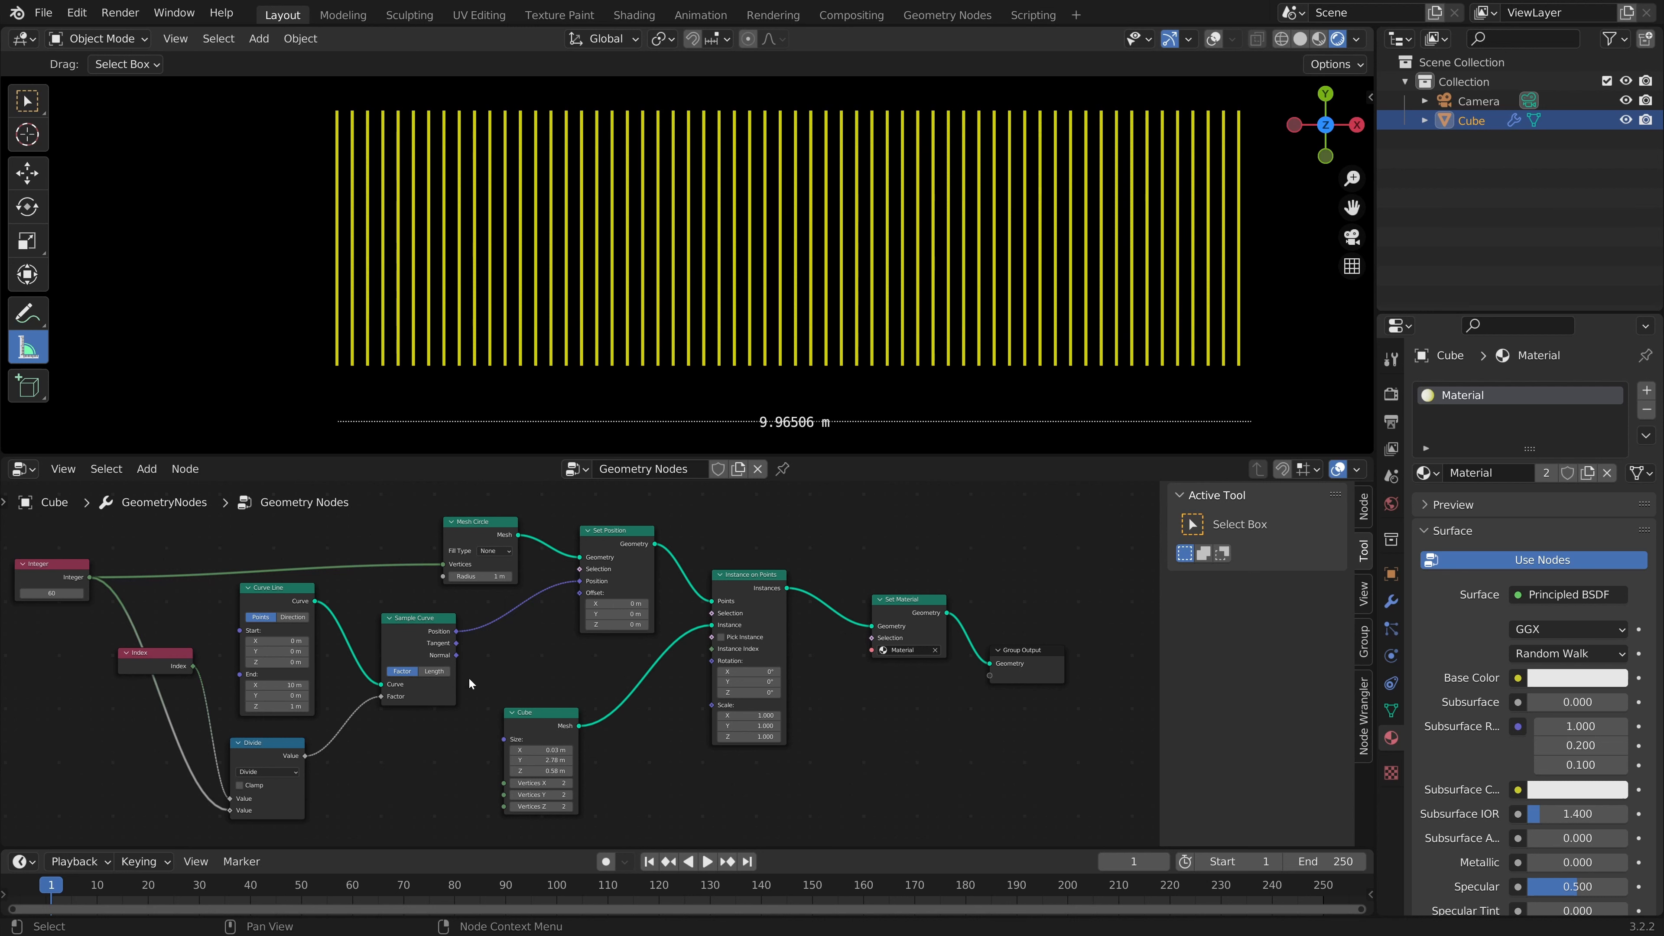
Step: Shift the Cube, Set Position and downstream nodes, Mesh Circle and Sample Curve to the right to make room after Divide
left_click_drag(557, 484, 1021, 812)
left_click_drag(635, 536, 710, 535)
left_click_drag(478, 521, 555, 508)
left_click_drag(438, 615, 573, 600)
Step: Add a Float Curve node on the link between Divide and Sample Curve's Factor
left_click(472, 791)
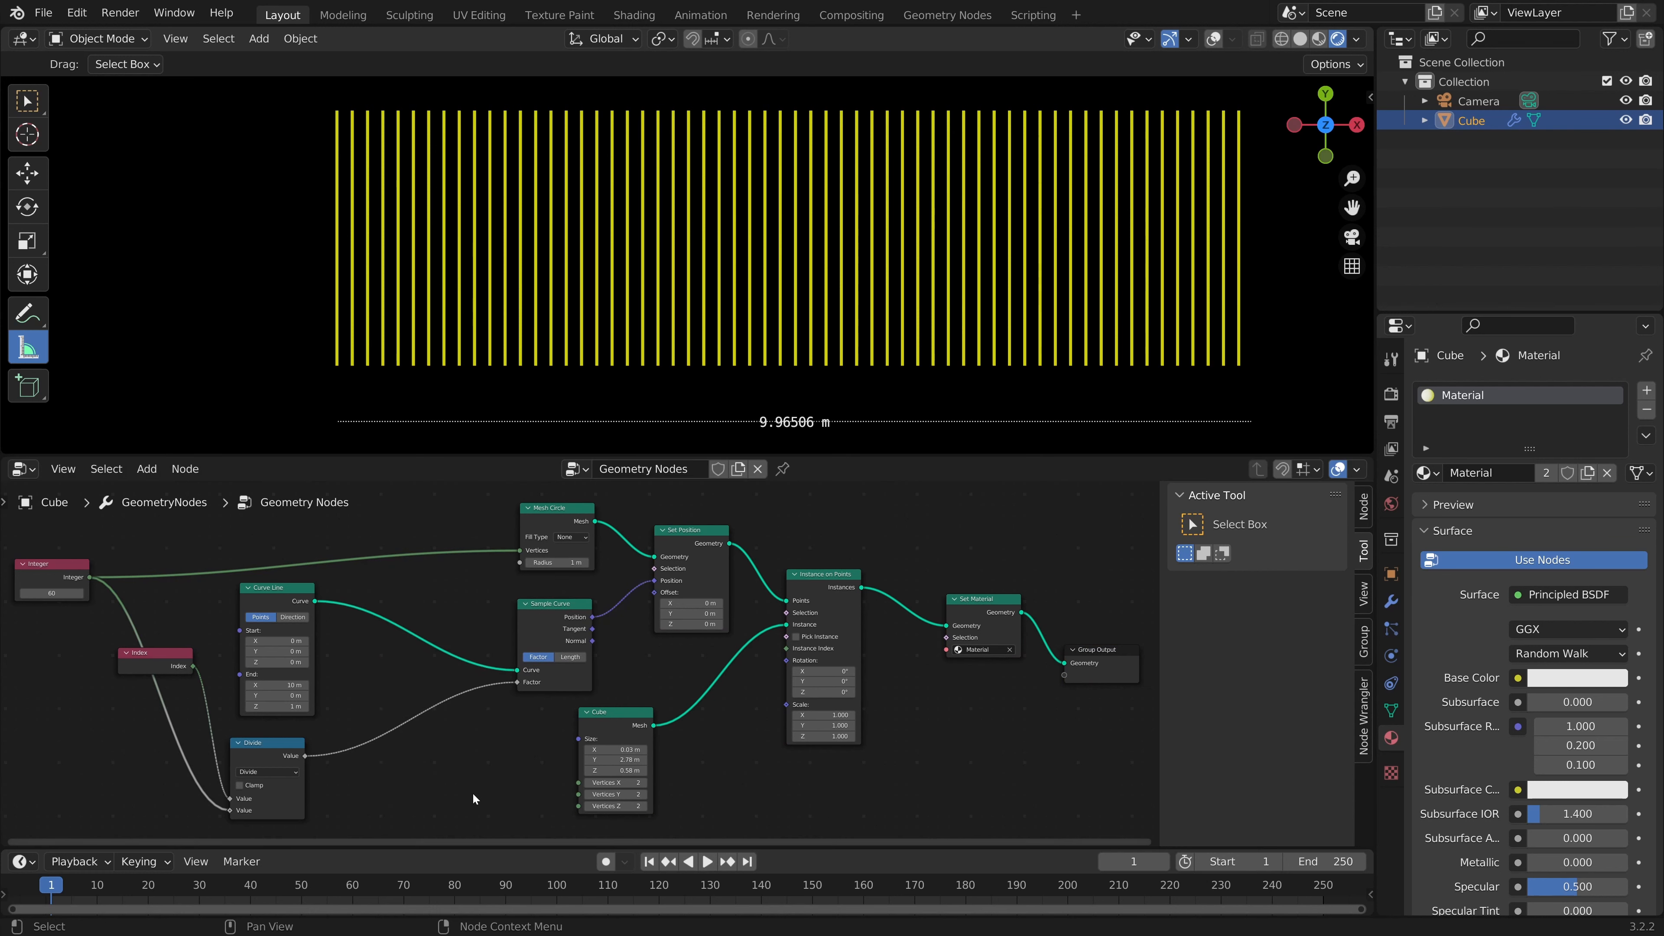
key("shift+a")
type("sfloat")
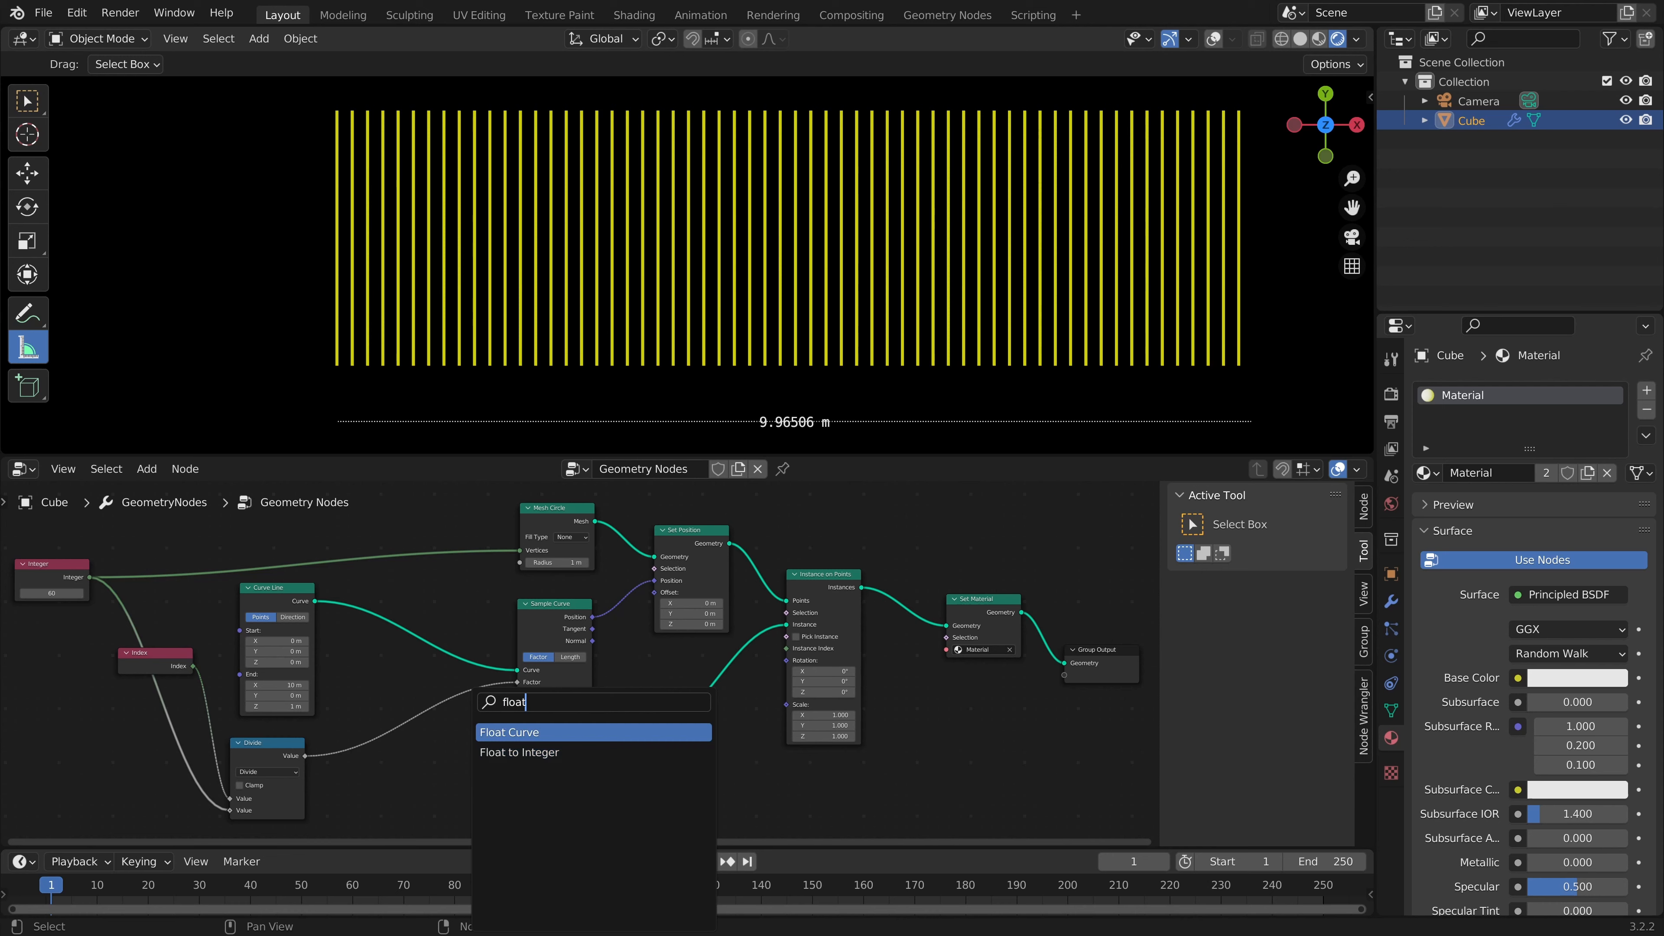
key("Return")
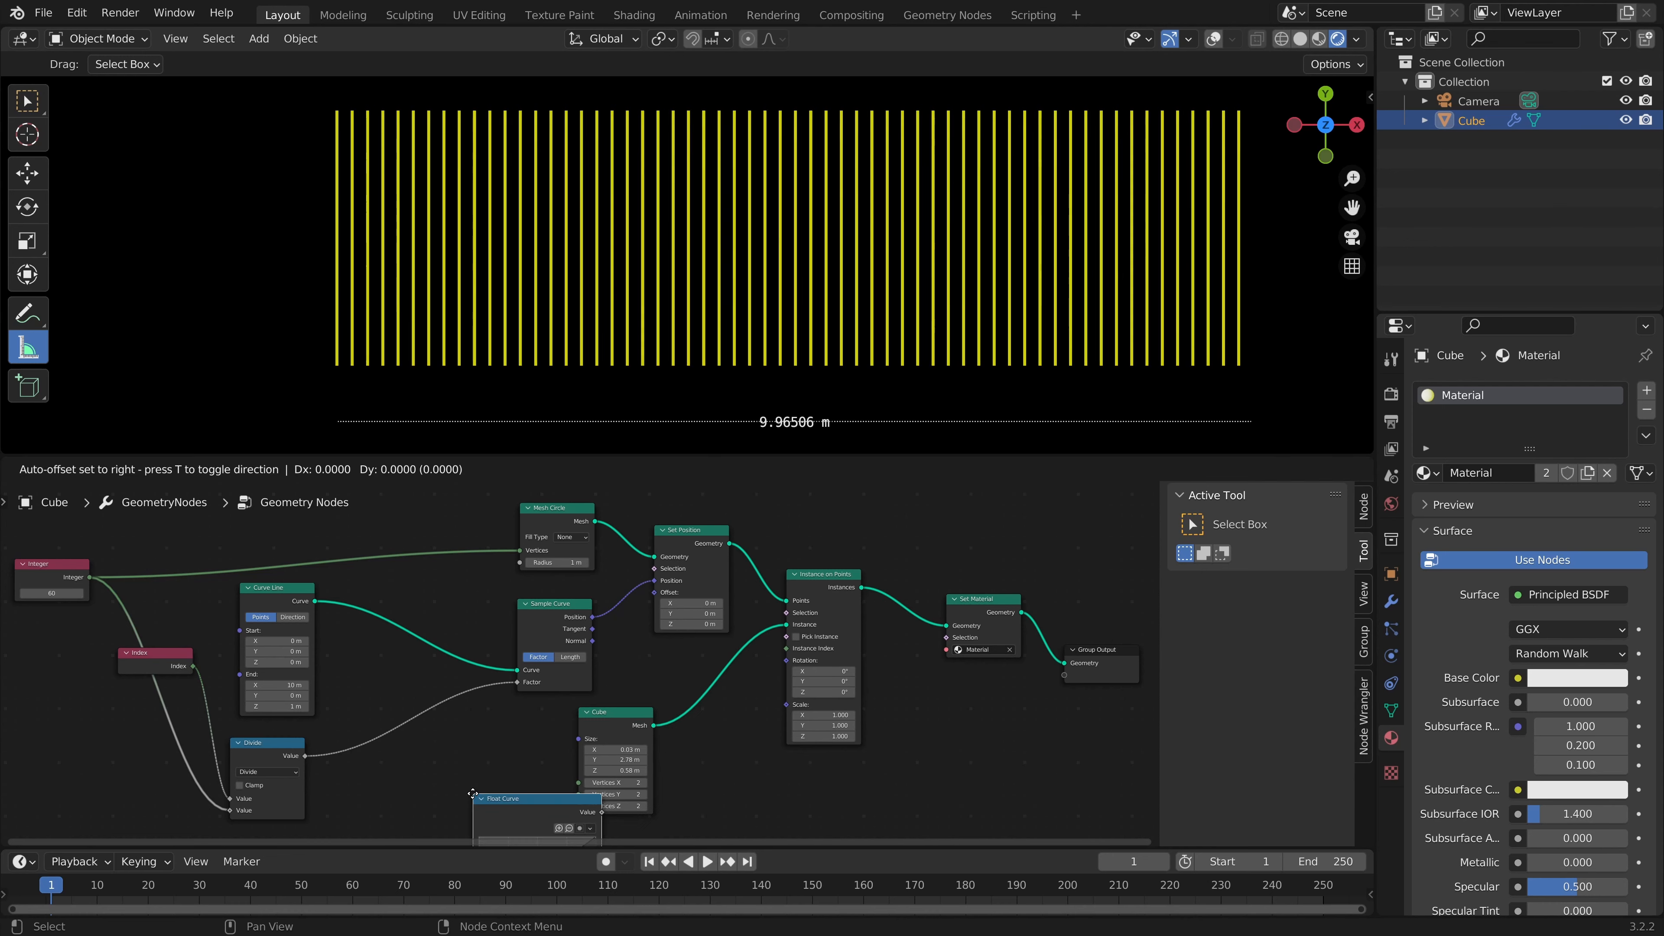
left_click(343, 682)
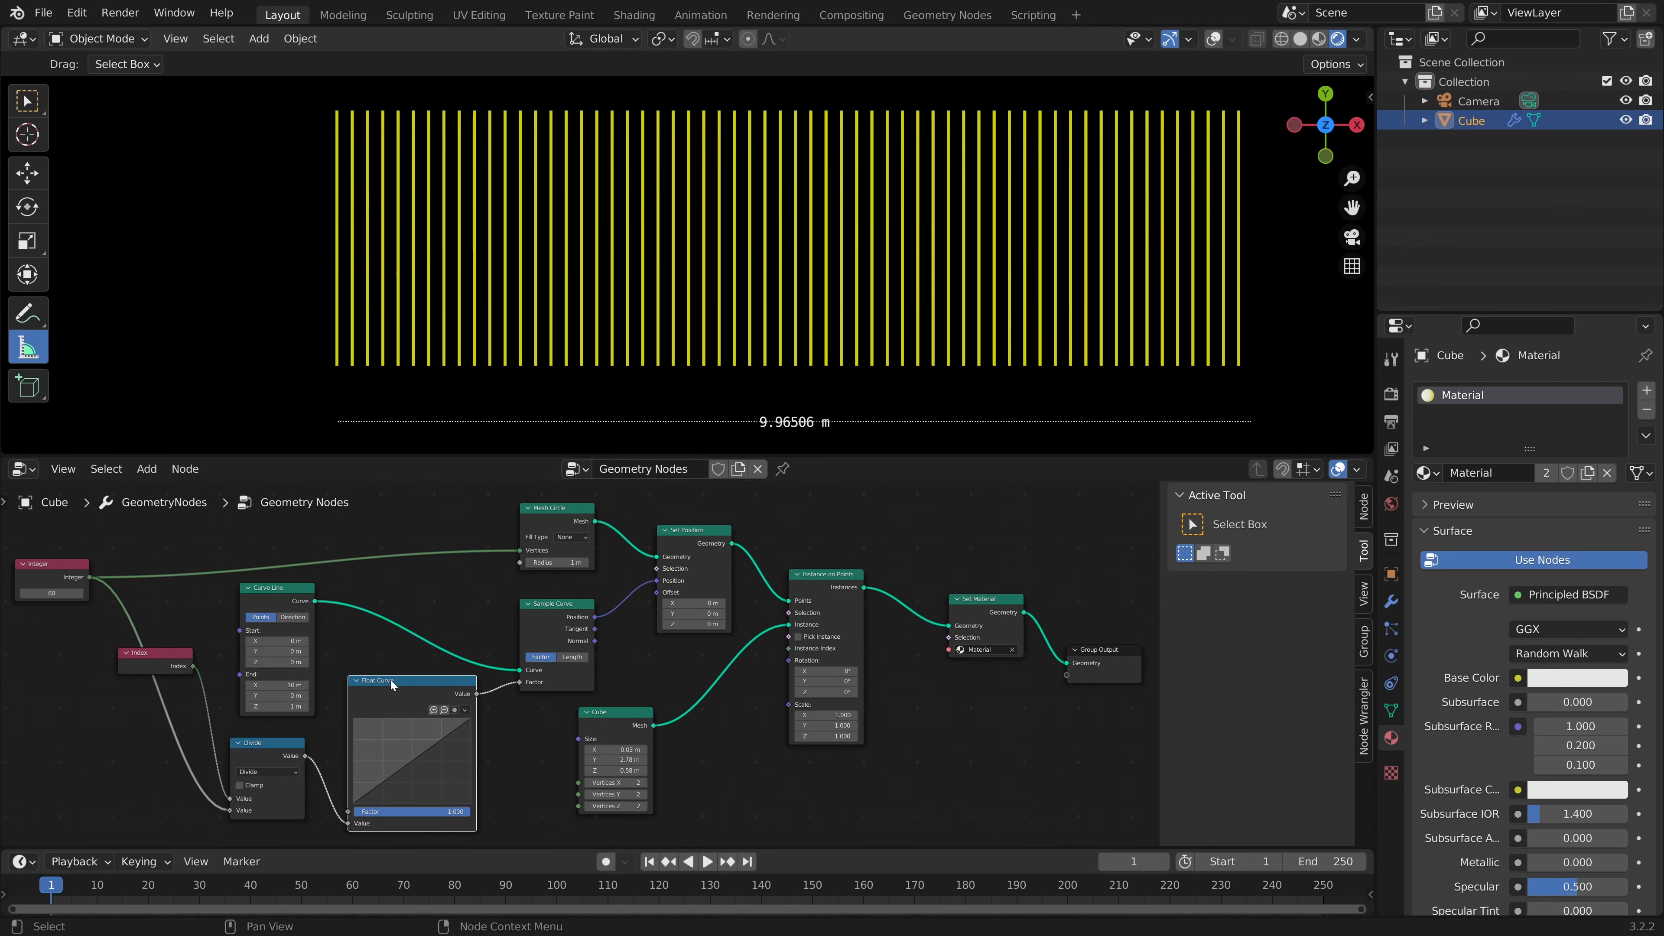
Step: Add a control point near the middle of the Float Curve, pull it below the diagonal, and nudge the node slightly up and left
left_click(412, 762)
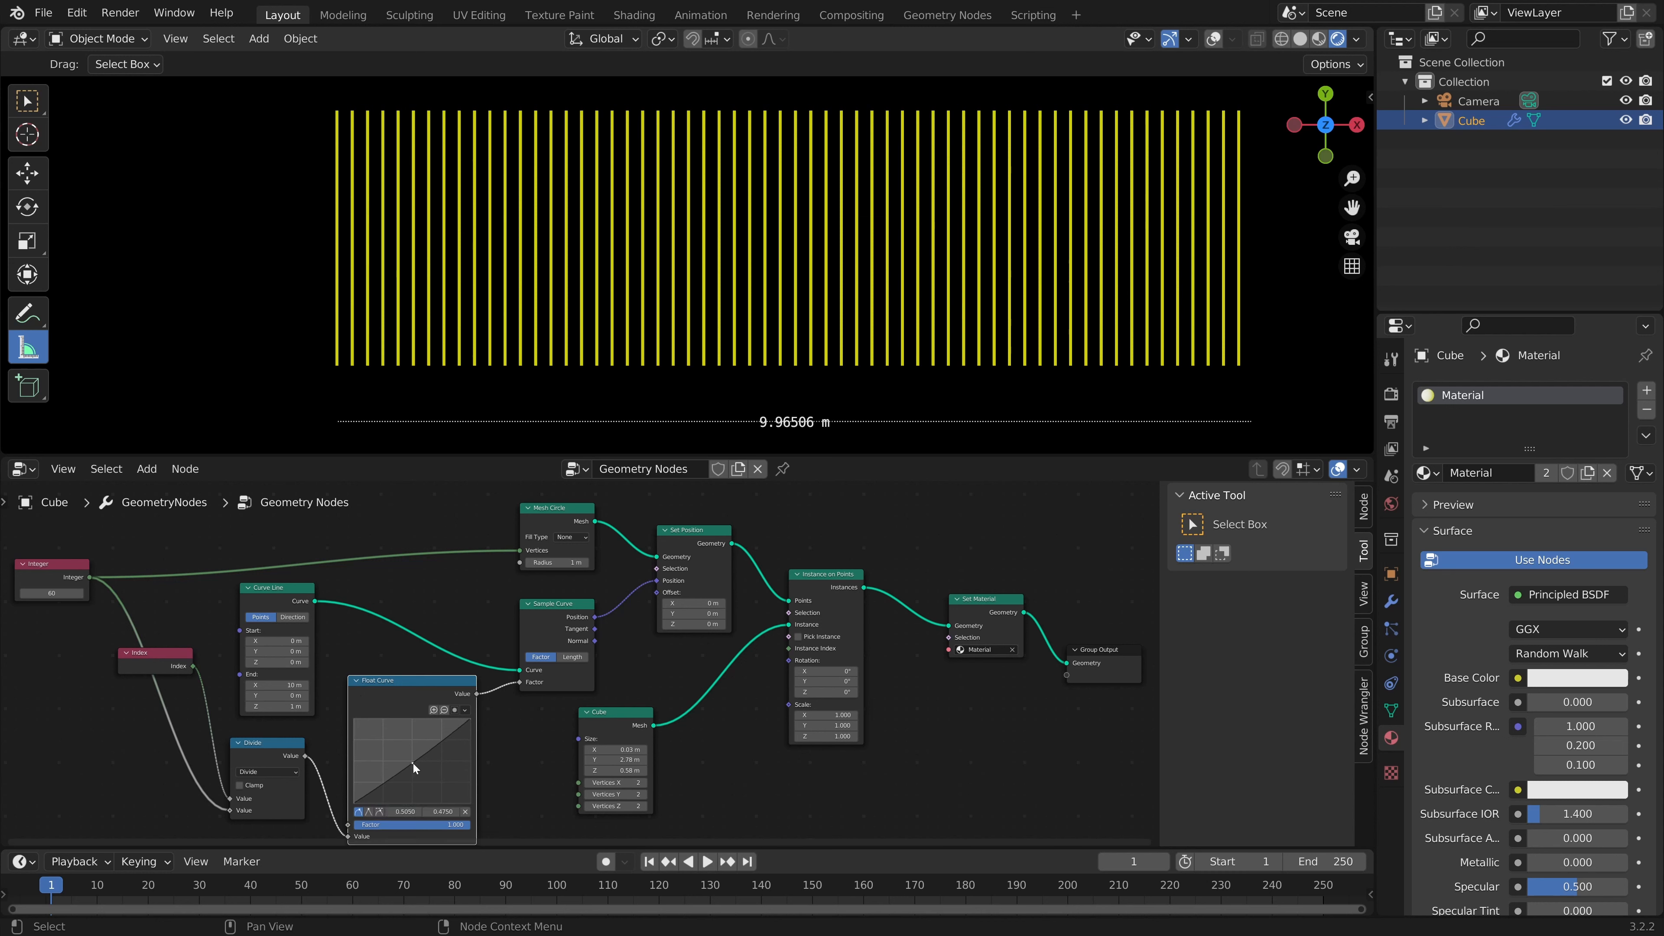
left_click_drag(420, 770, 417, 778)
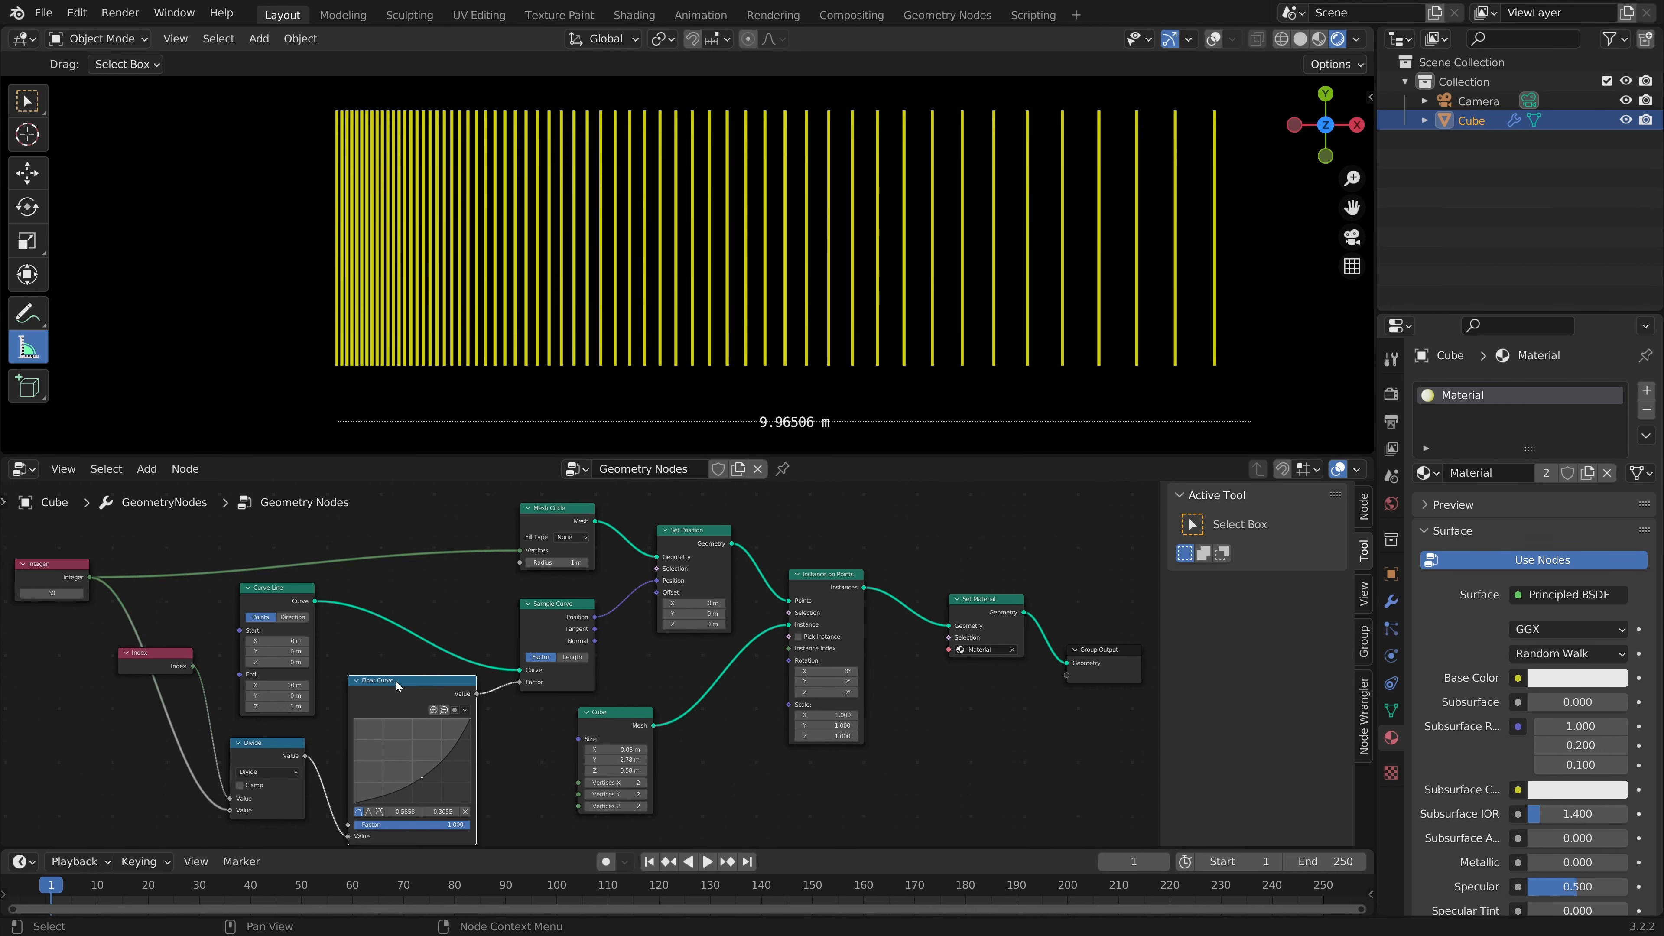
left_click_drag(396, 682, 387, 674)
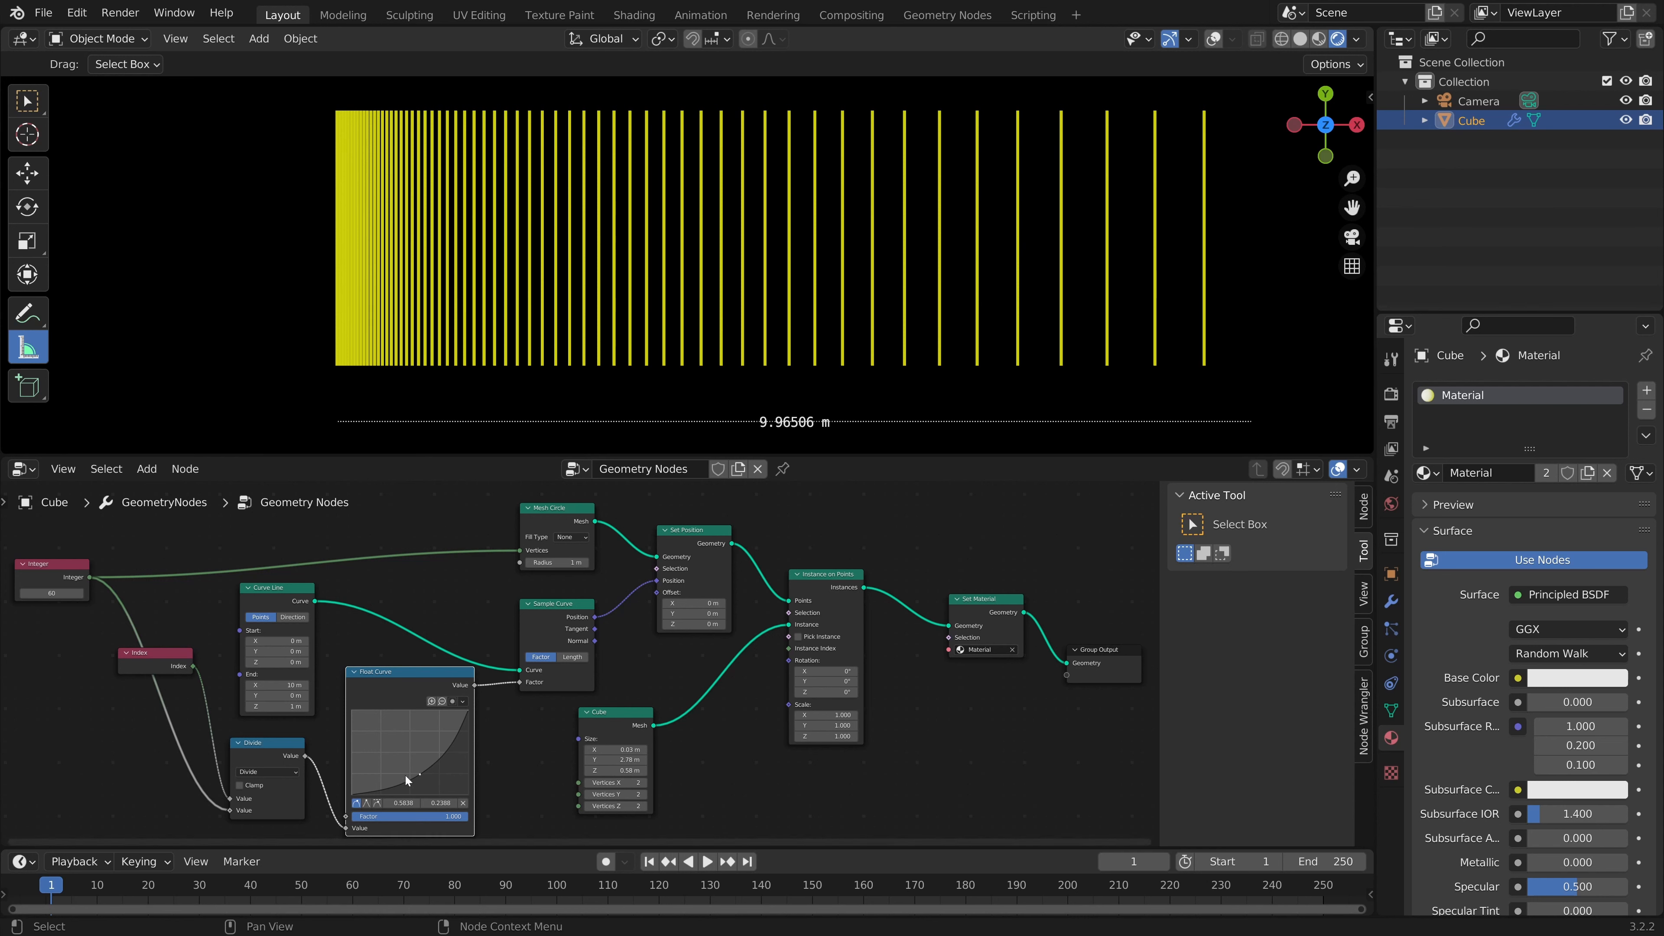
Step: Reshape the Float Curve into a stepped profile by raising the middle point and adding a low point near the start and another near 0.72, 0.80
left_click_drag(407, 759, 395, 743)
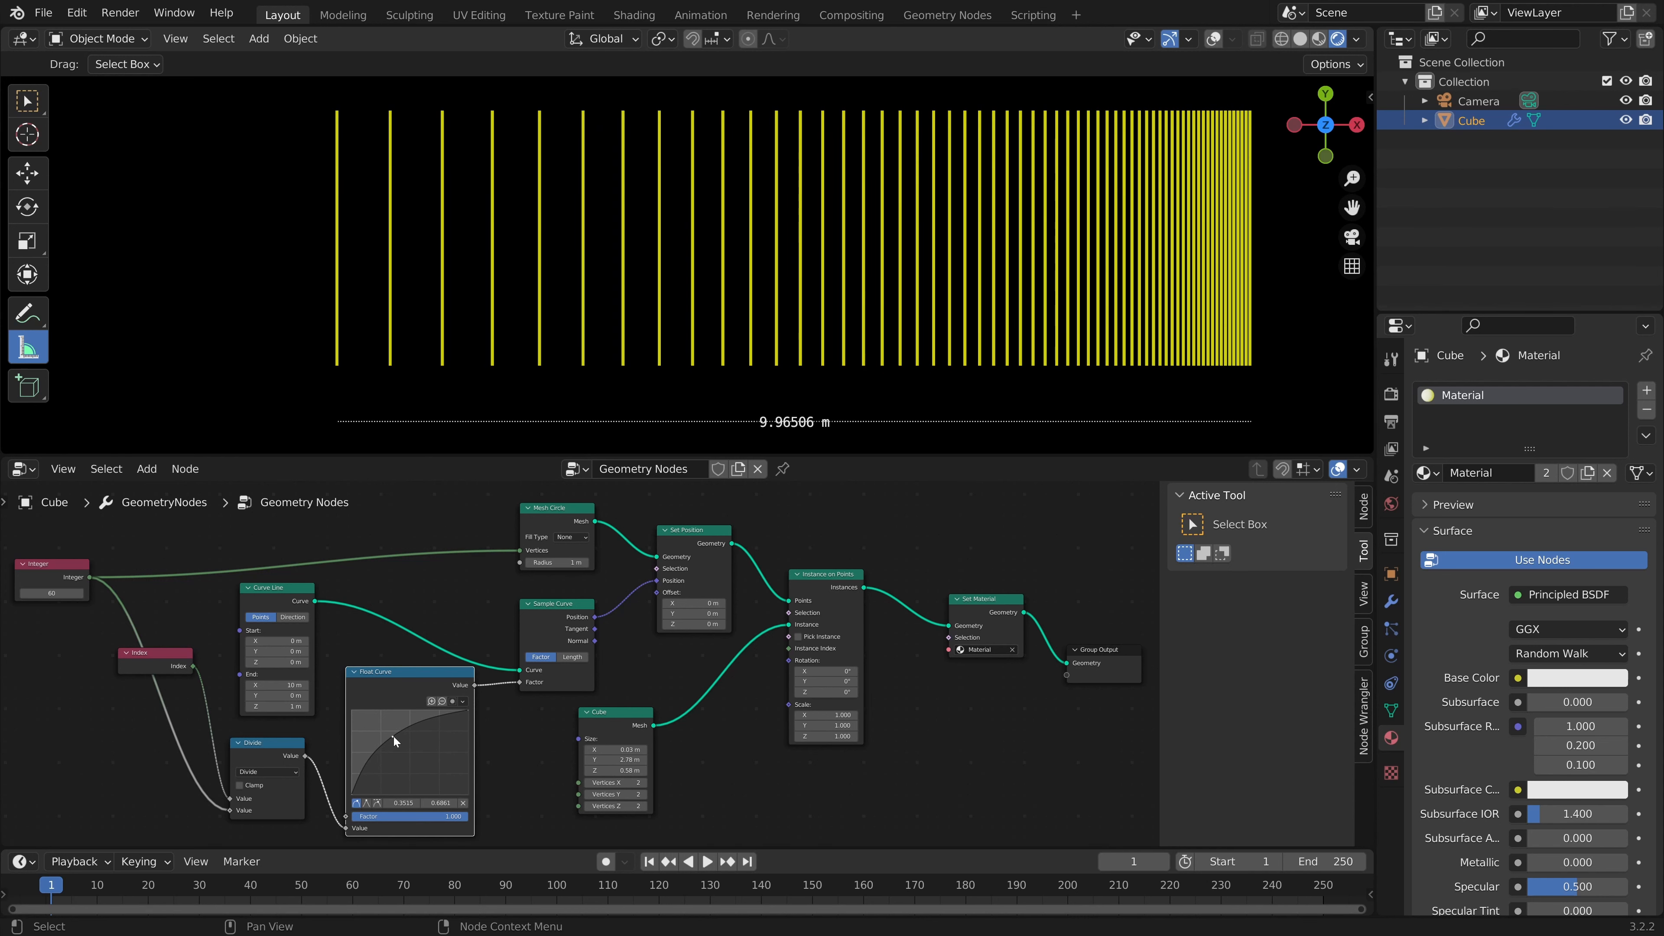
left_click_drag(400, 737, 394, 741)
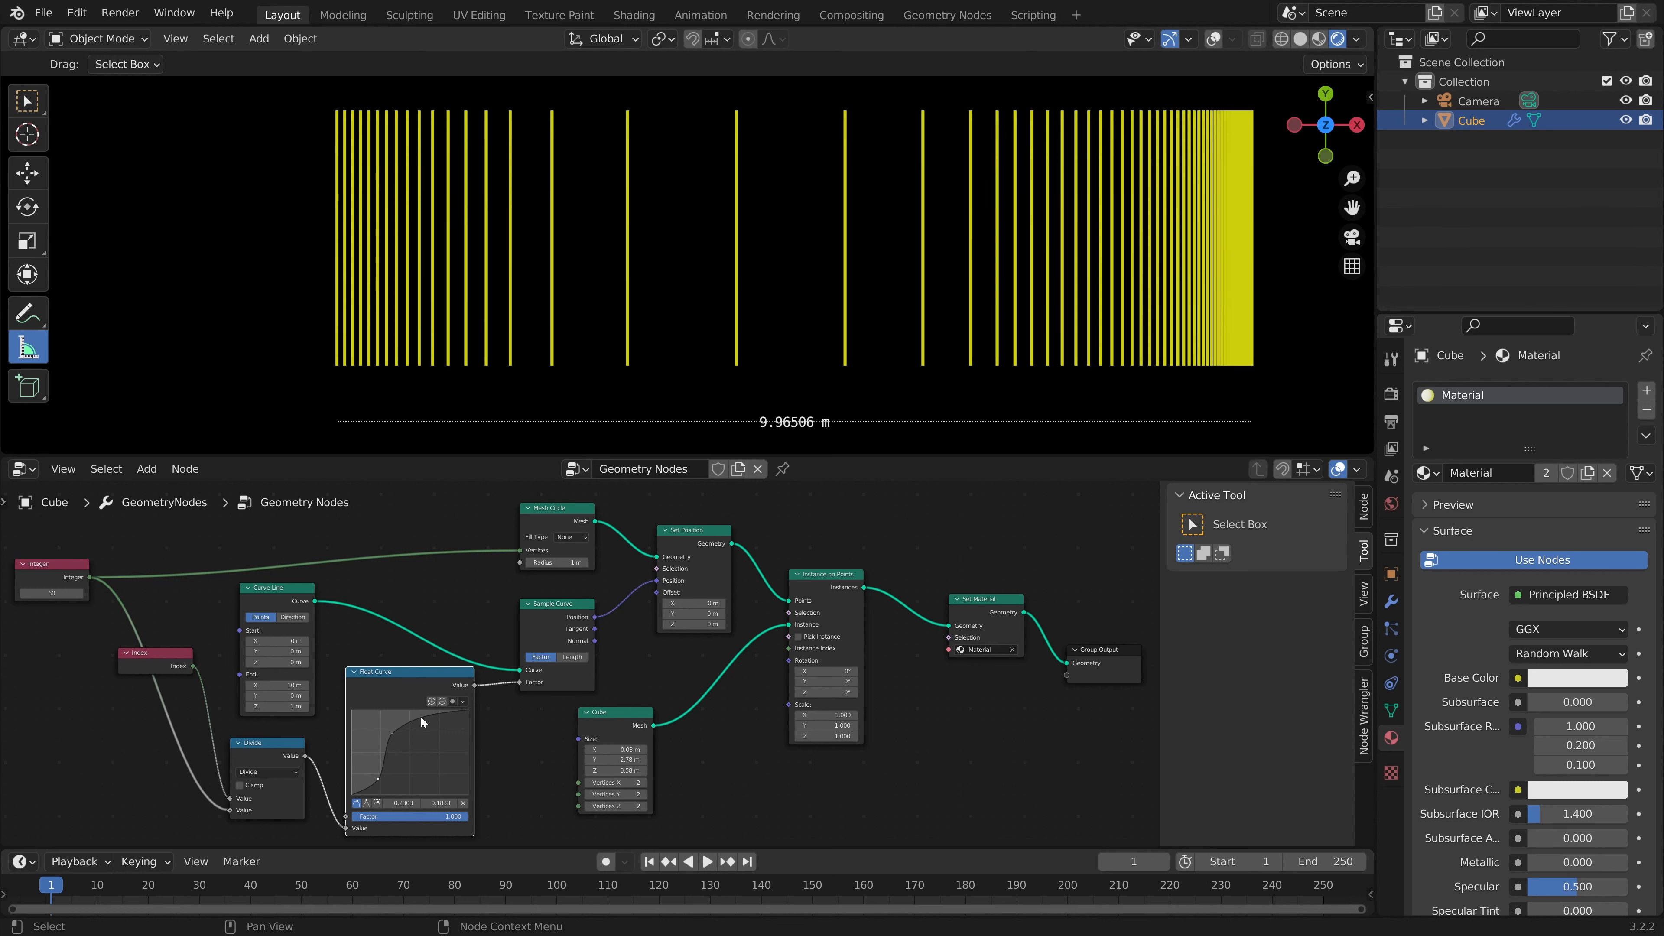
left_click_drag(424, 729, 436, 719)
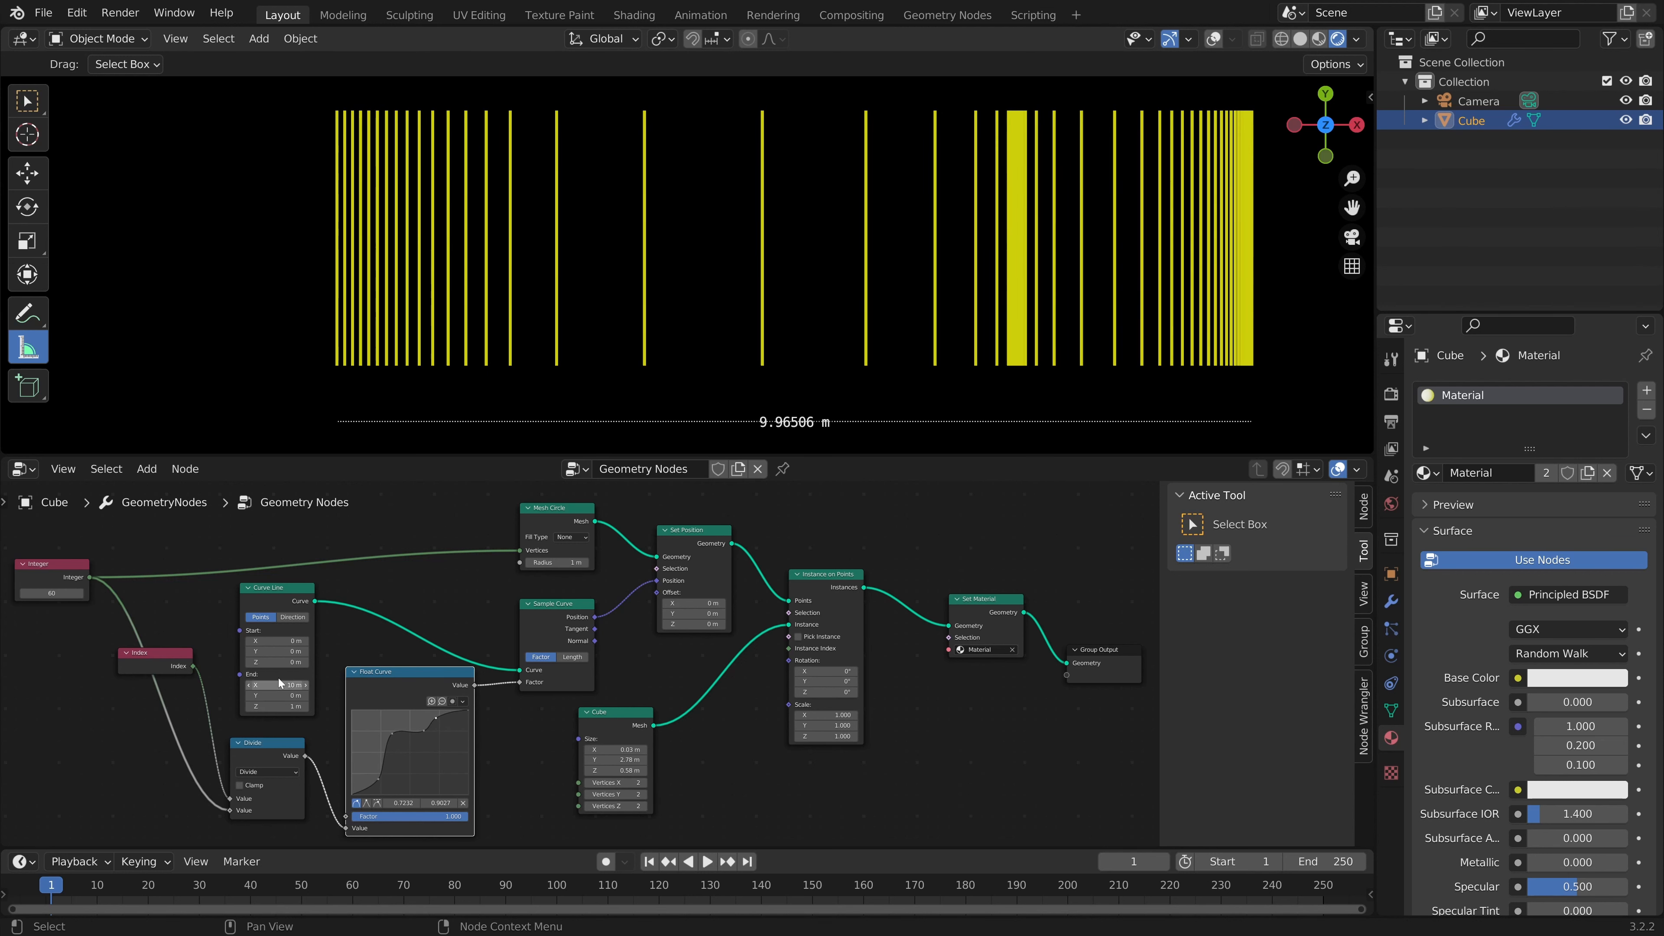
Step: Set the Integer node's count to 20
double_click(51, 593)
type("2")
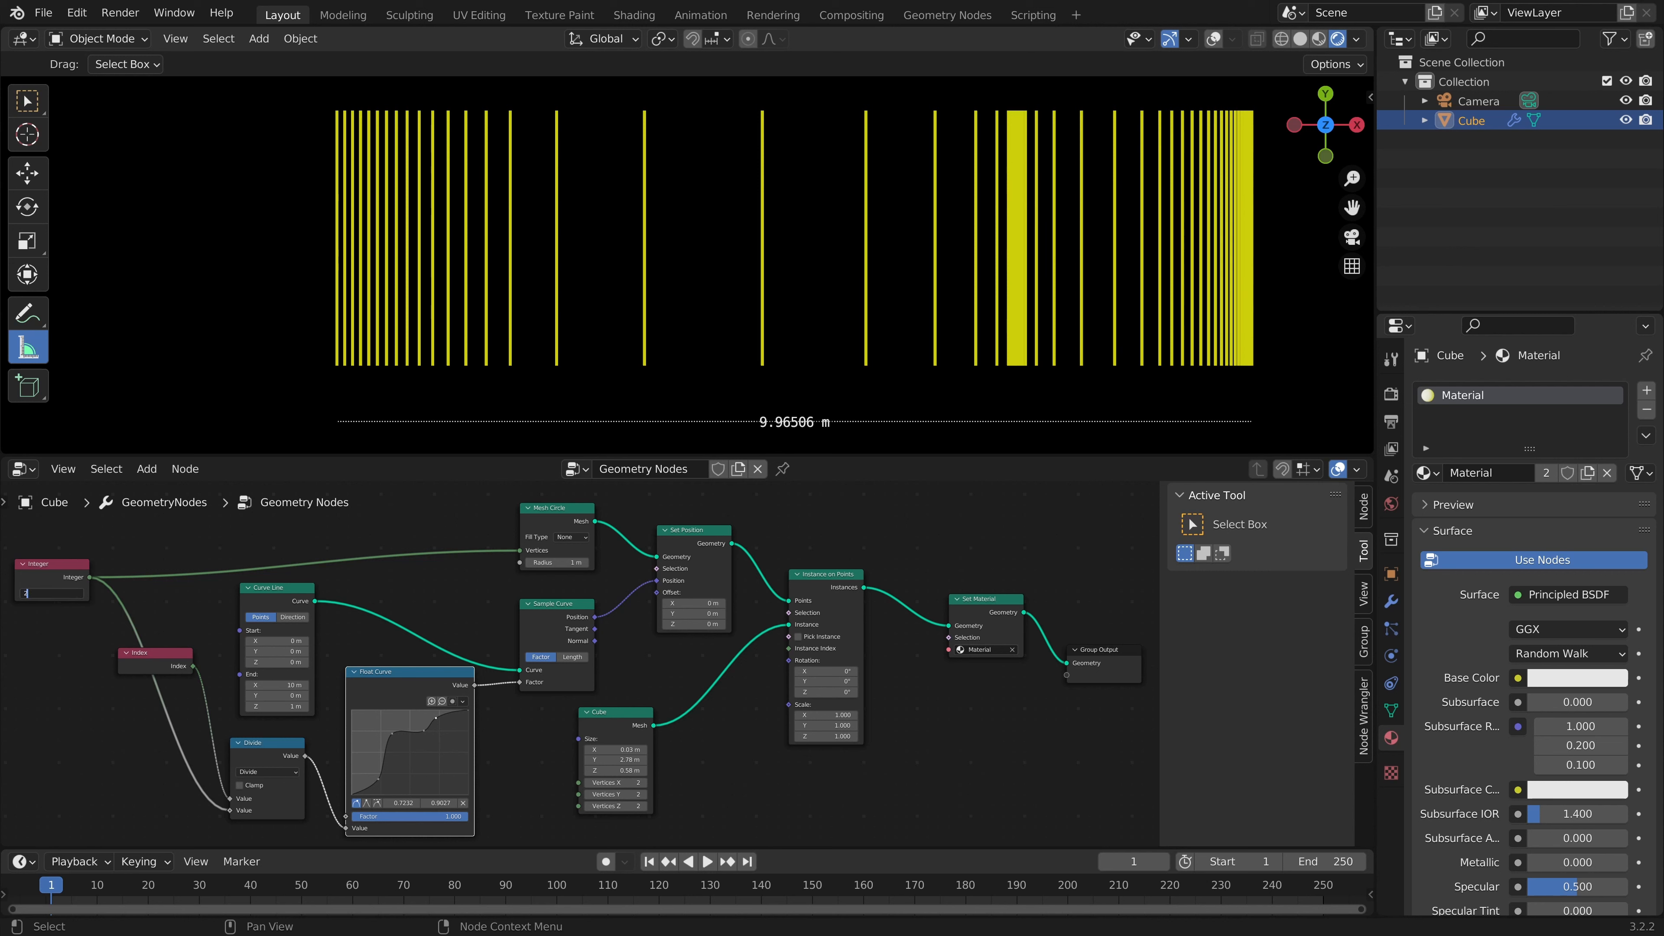
type("0")
key("Return")
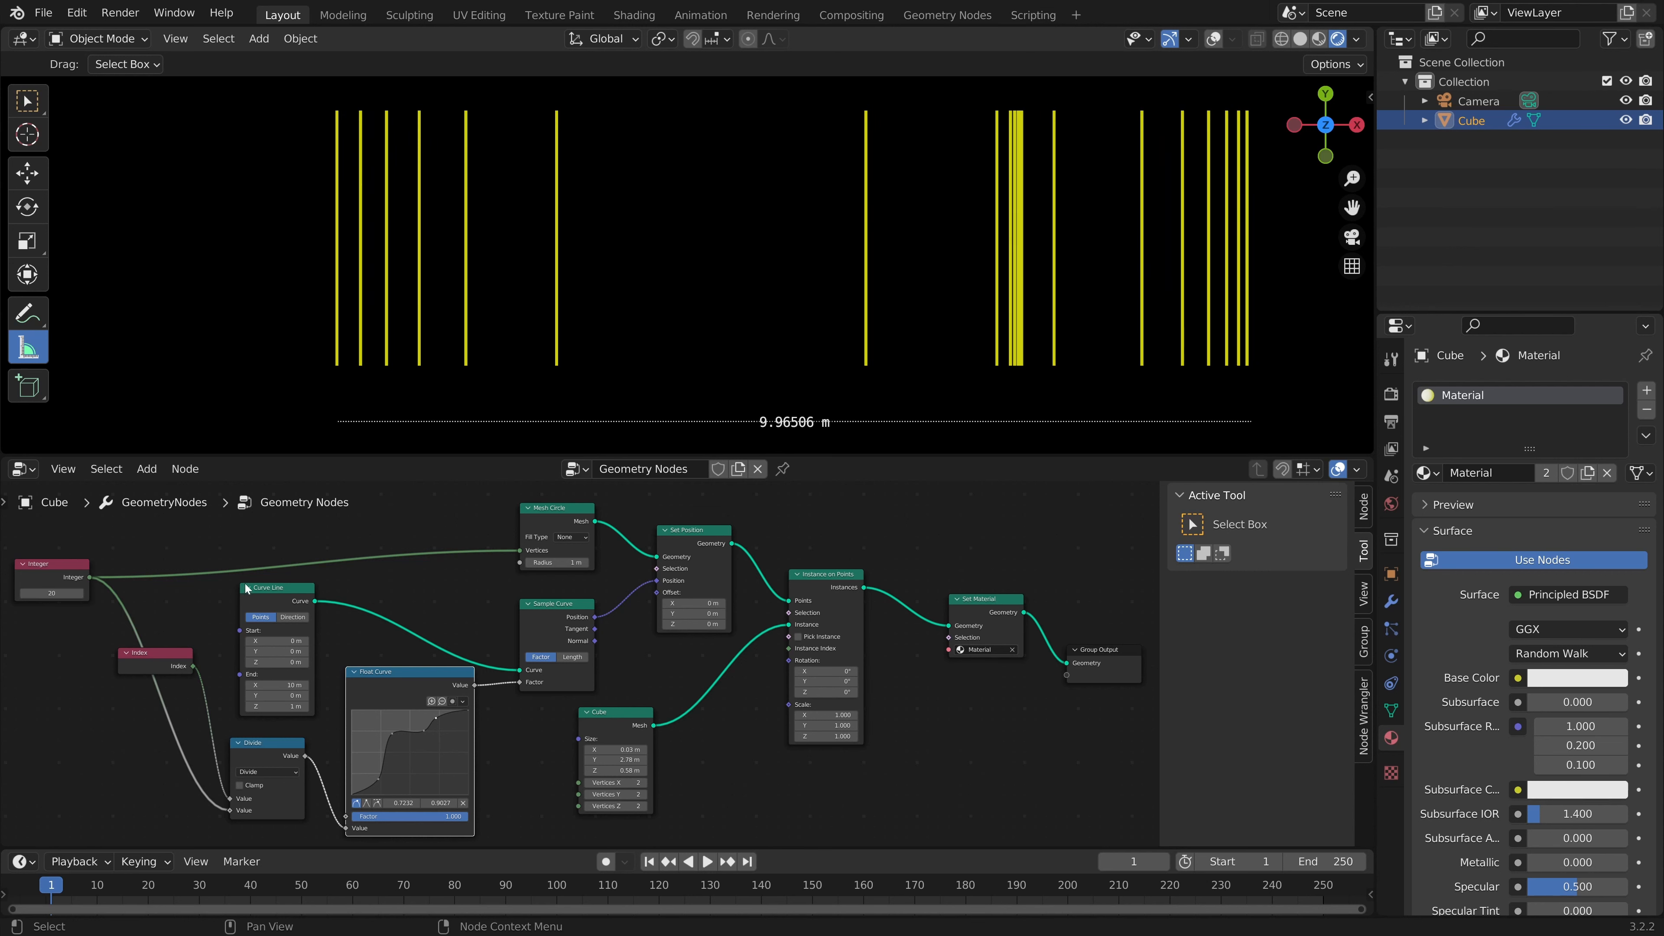
Step: Set the Integer node's count to 200
double_click(51, 593)
type("200")
key("Return")
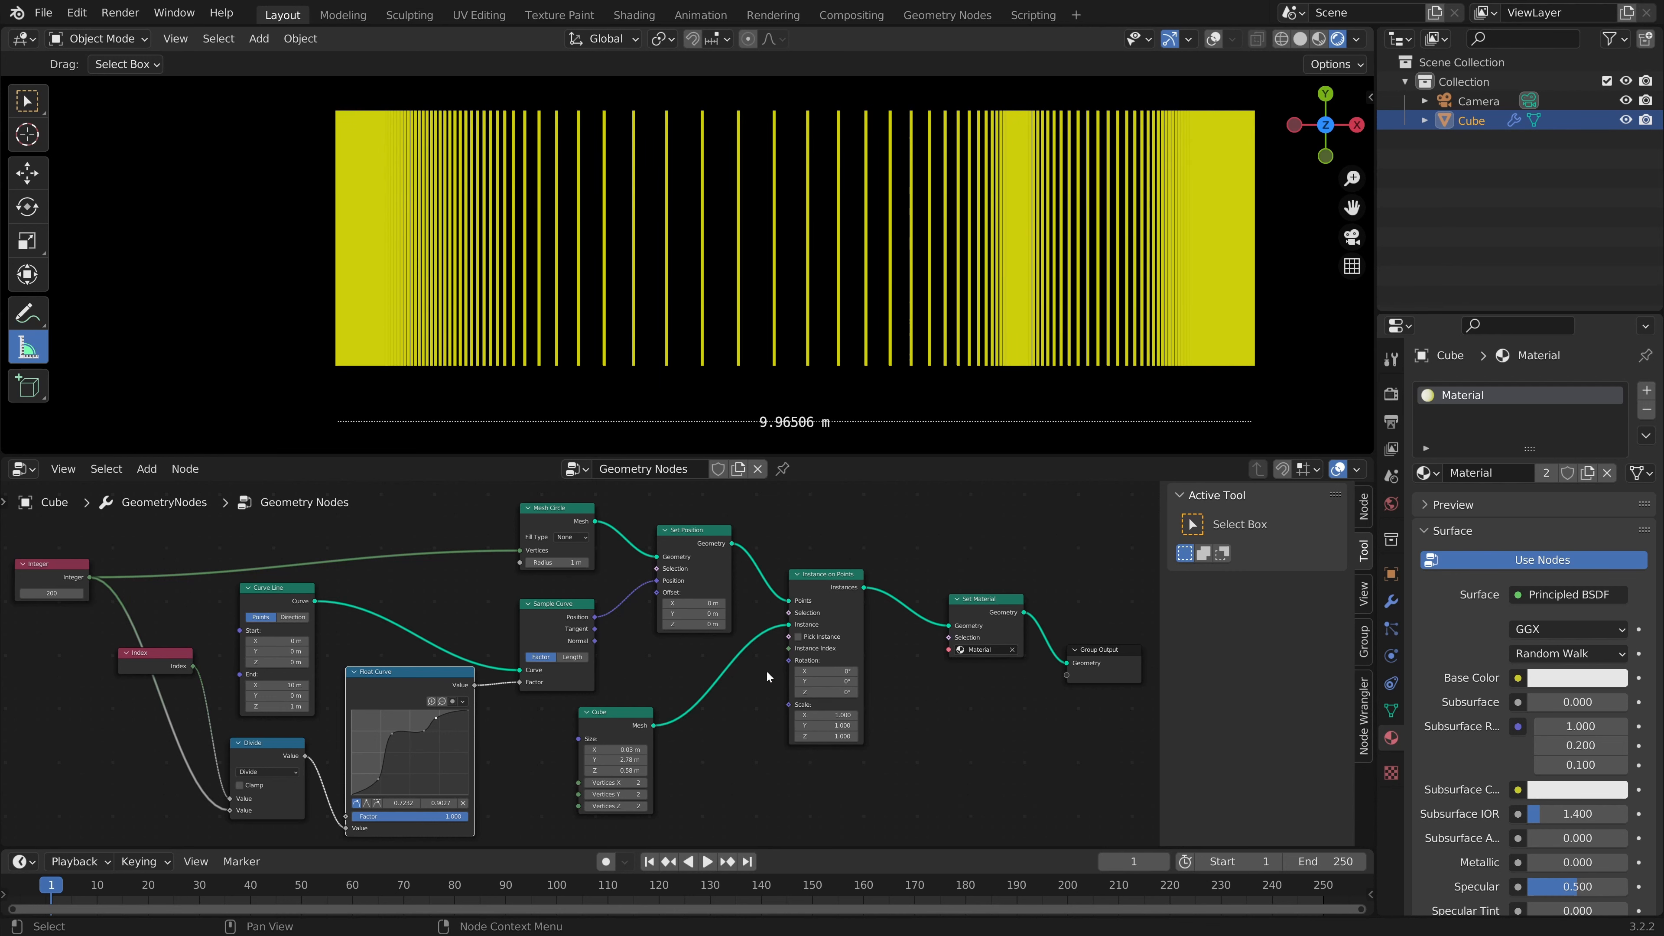